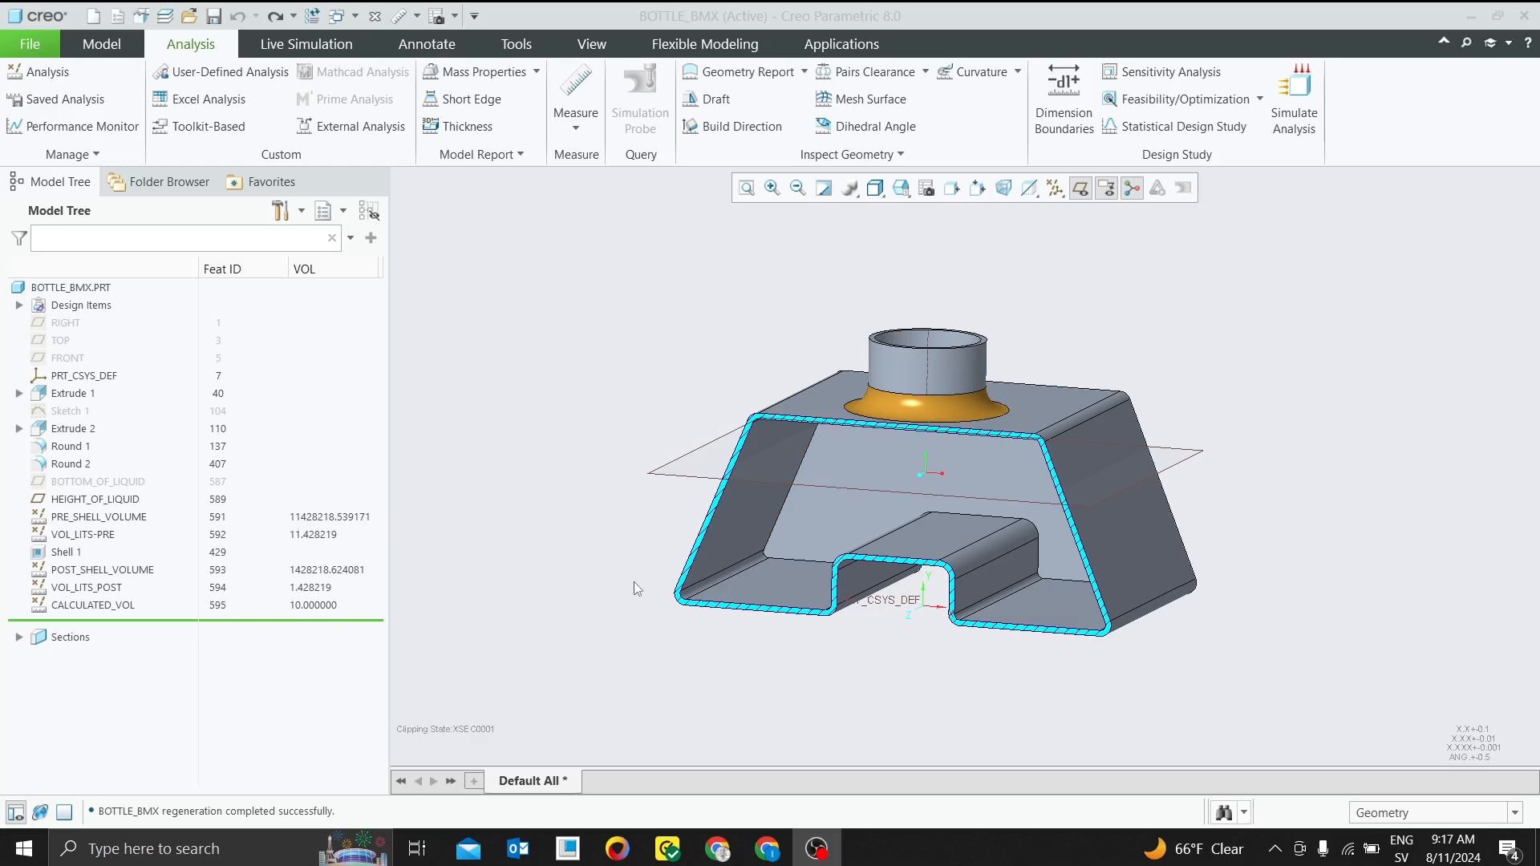
Lower the HEIGHT_OF_LIQUID datum plane inside the bottle to an offset of 90
{"action": "scroll", "coordinate": [968, 460], "scroll_direction": "up", "scroll_amount": 1}
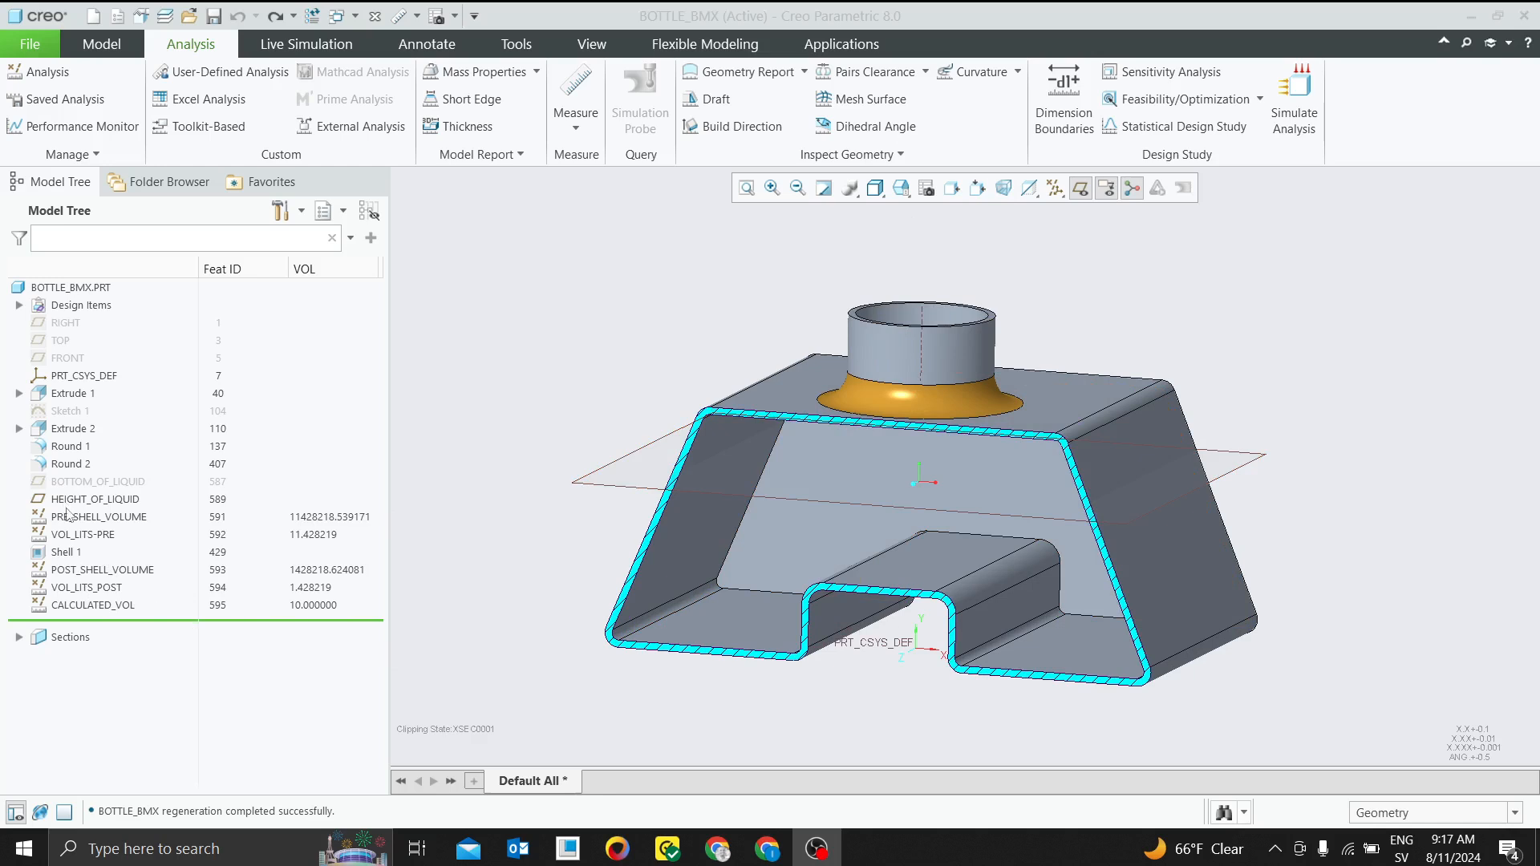
{"action": "scroll", "coordinate": [856, 529], "scroll_direction": "down", "scroll_amount": 1}
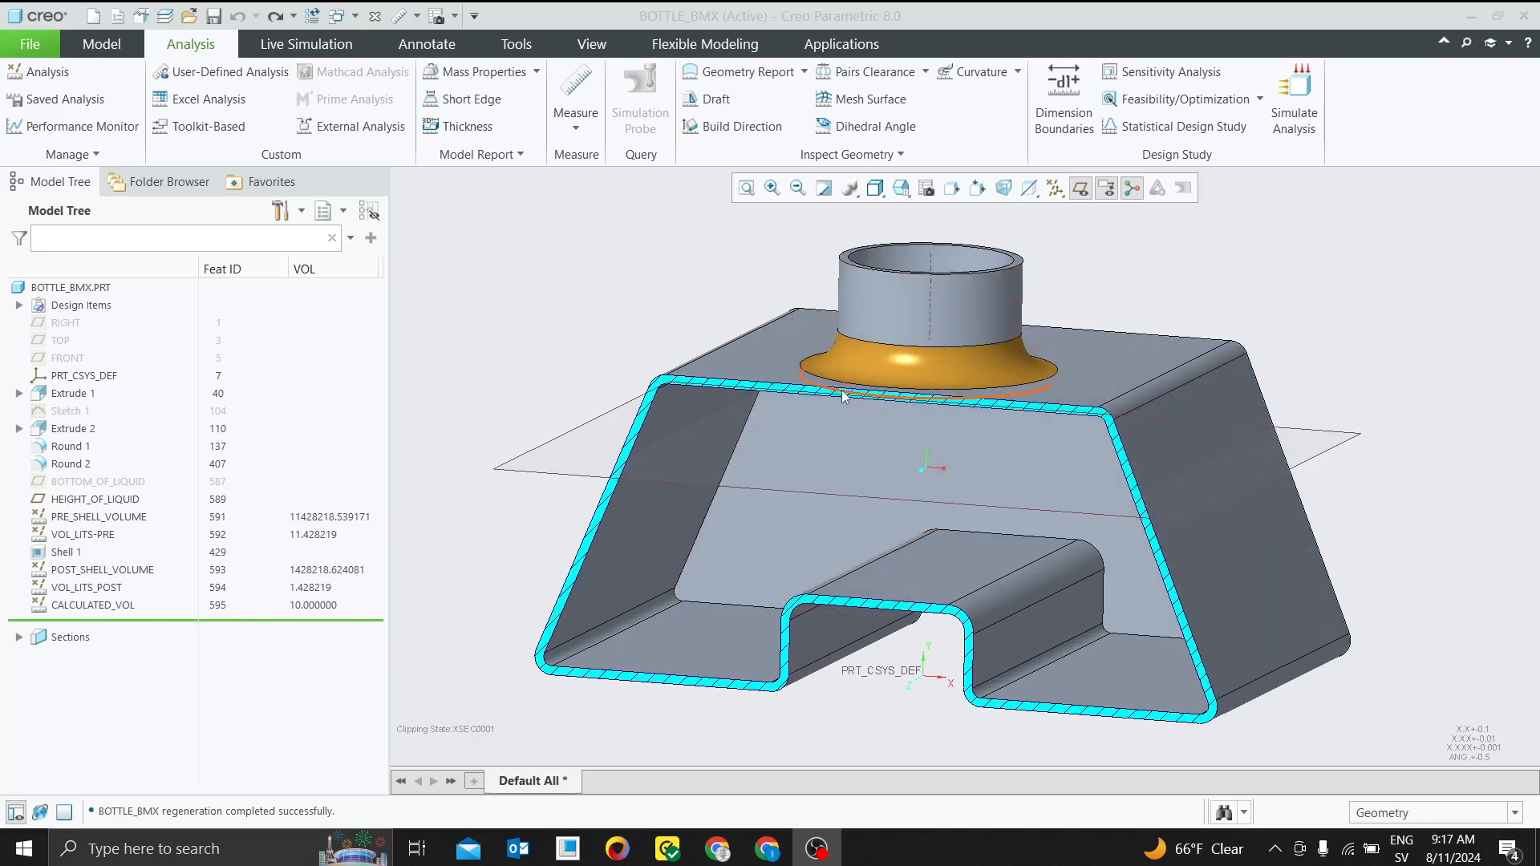
{"action": "scroll", "coordinate": [834, 389], "scroll_direction": "up", "scroll_amount": 1}
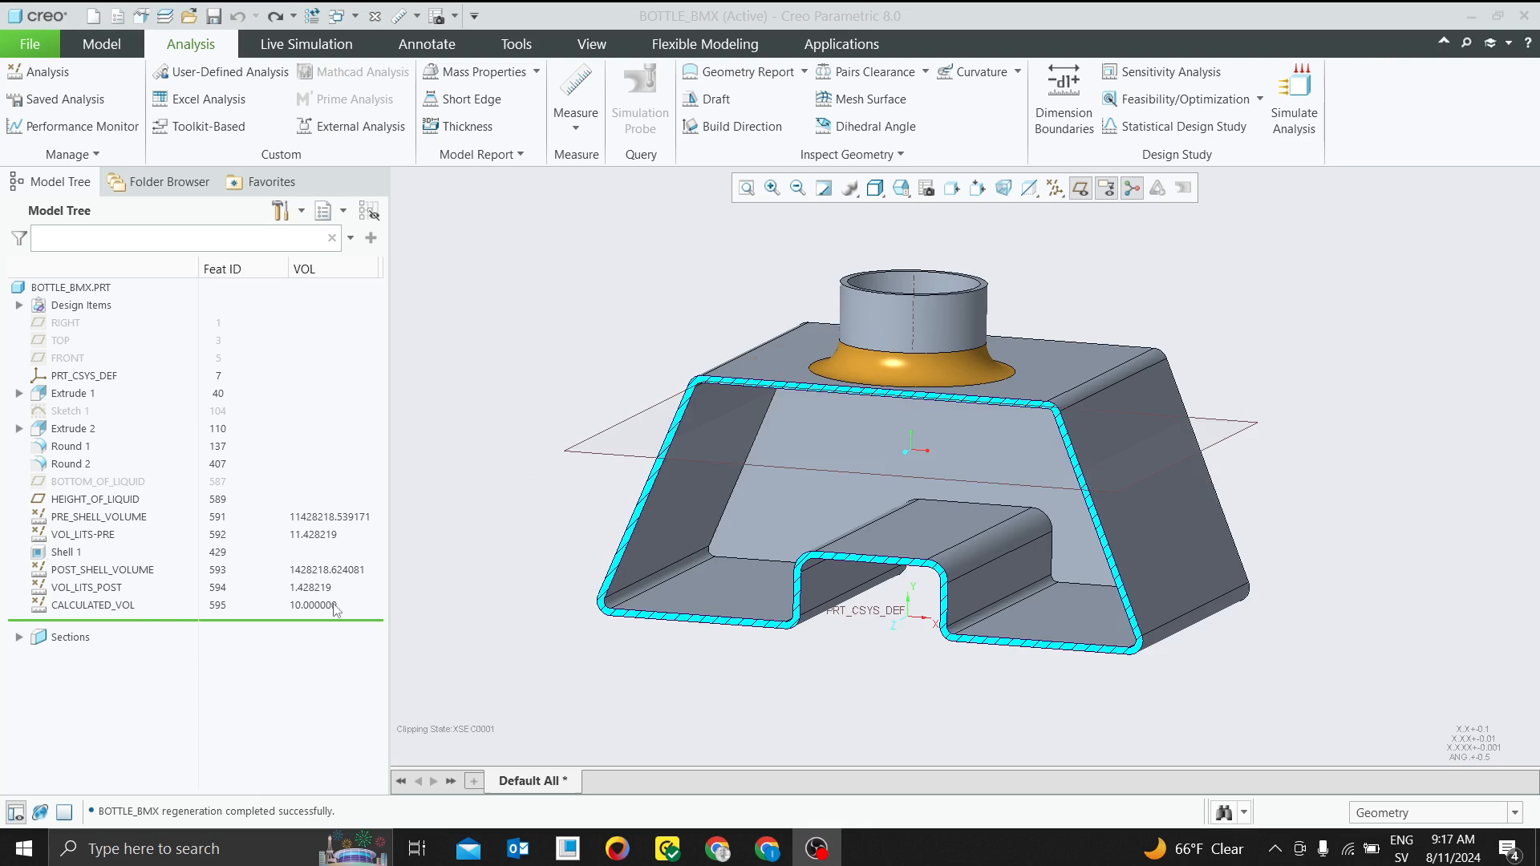
{"action": "left_click", "coordinate": [101, 607]}
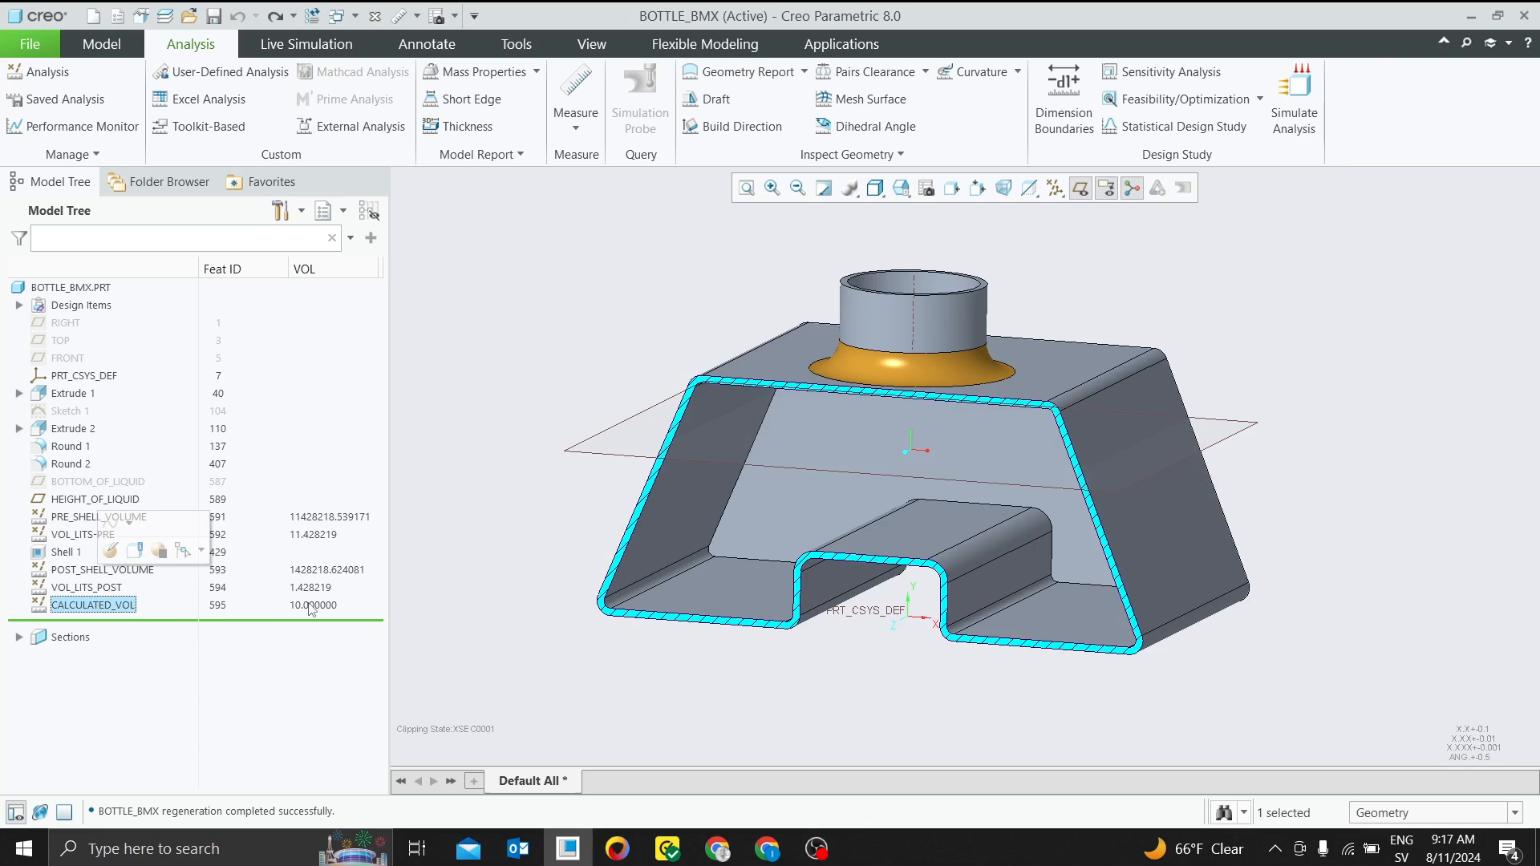
{"action": "left_click", "coordinate": [603, 450]}
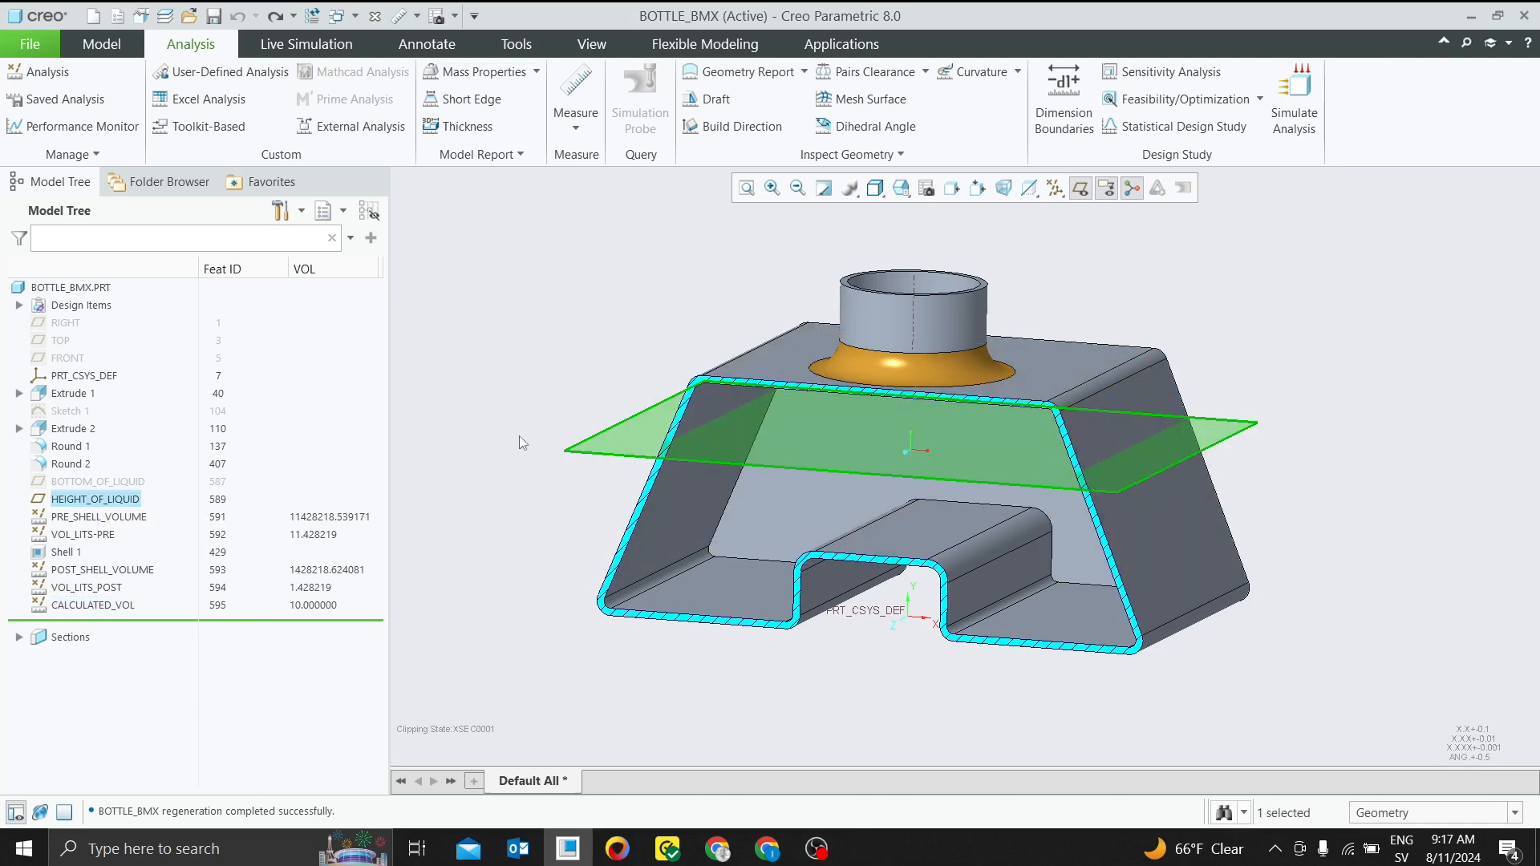
{"action": "left_click", "coordinate": [625, 439]}
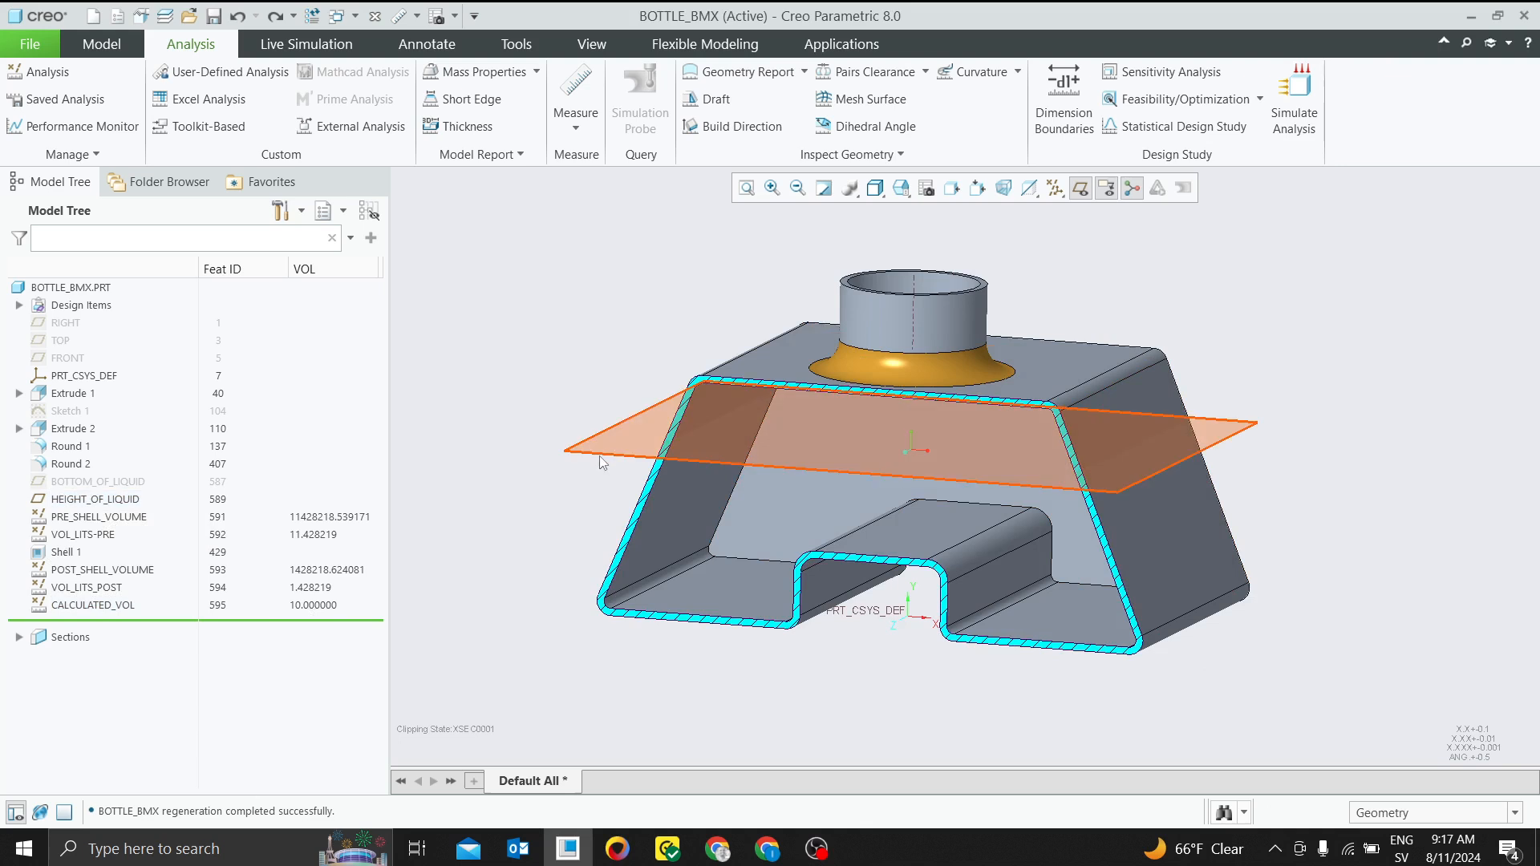
{"action": "left_click", "coordinate": [599, 454]}
{"action": "left_click", "coordinate": [612, 347]}
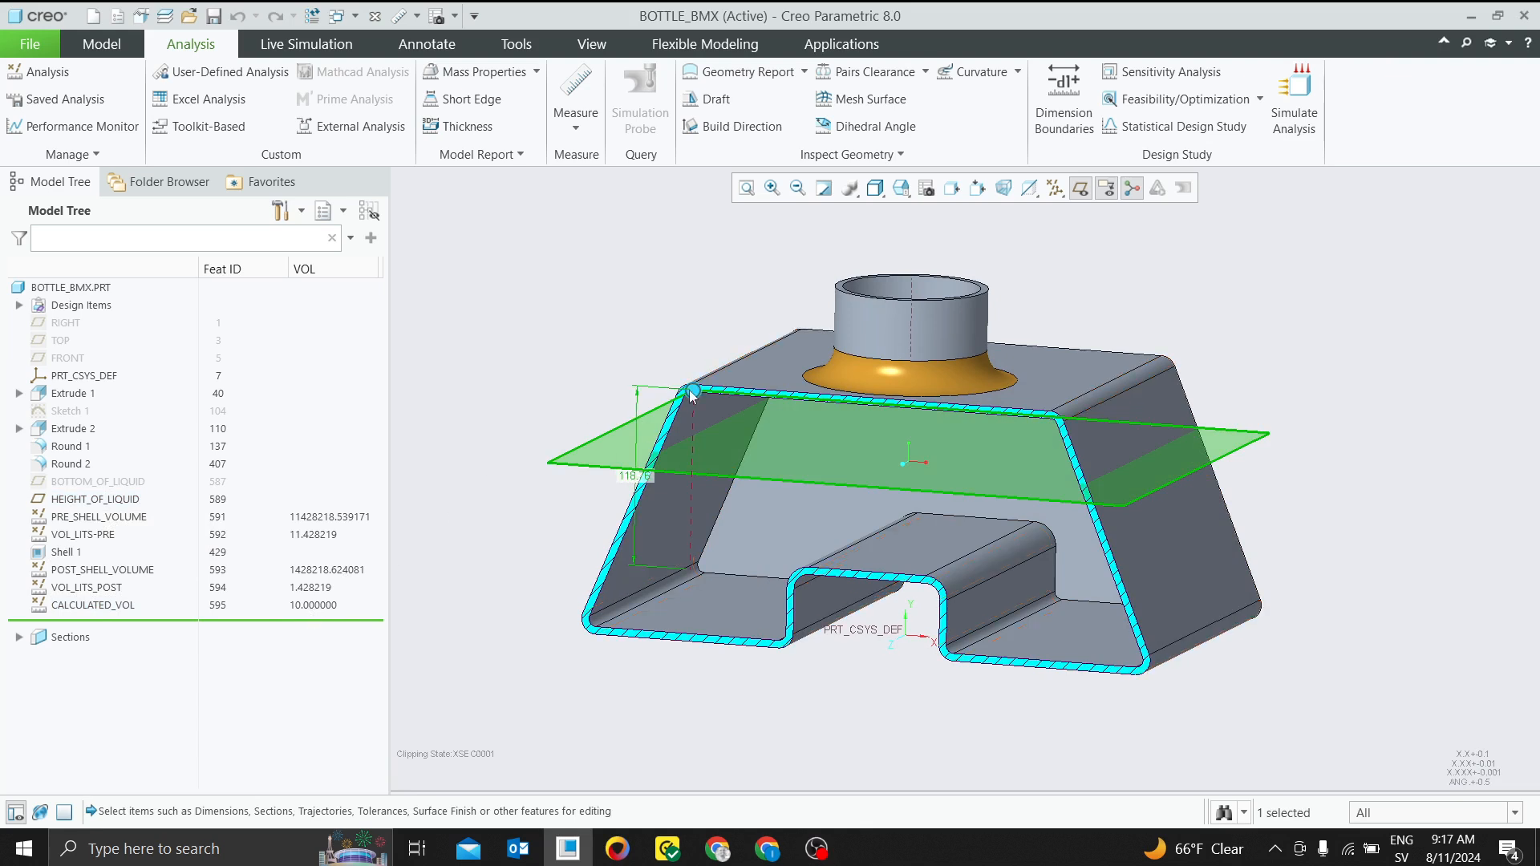
{"action": "left_click_drag", "start_coordinate": [689, 390], "coordinate": [692, 433]}
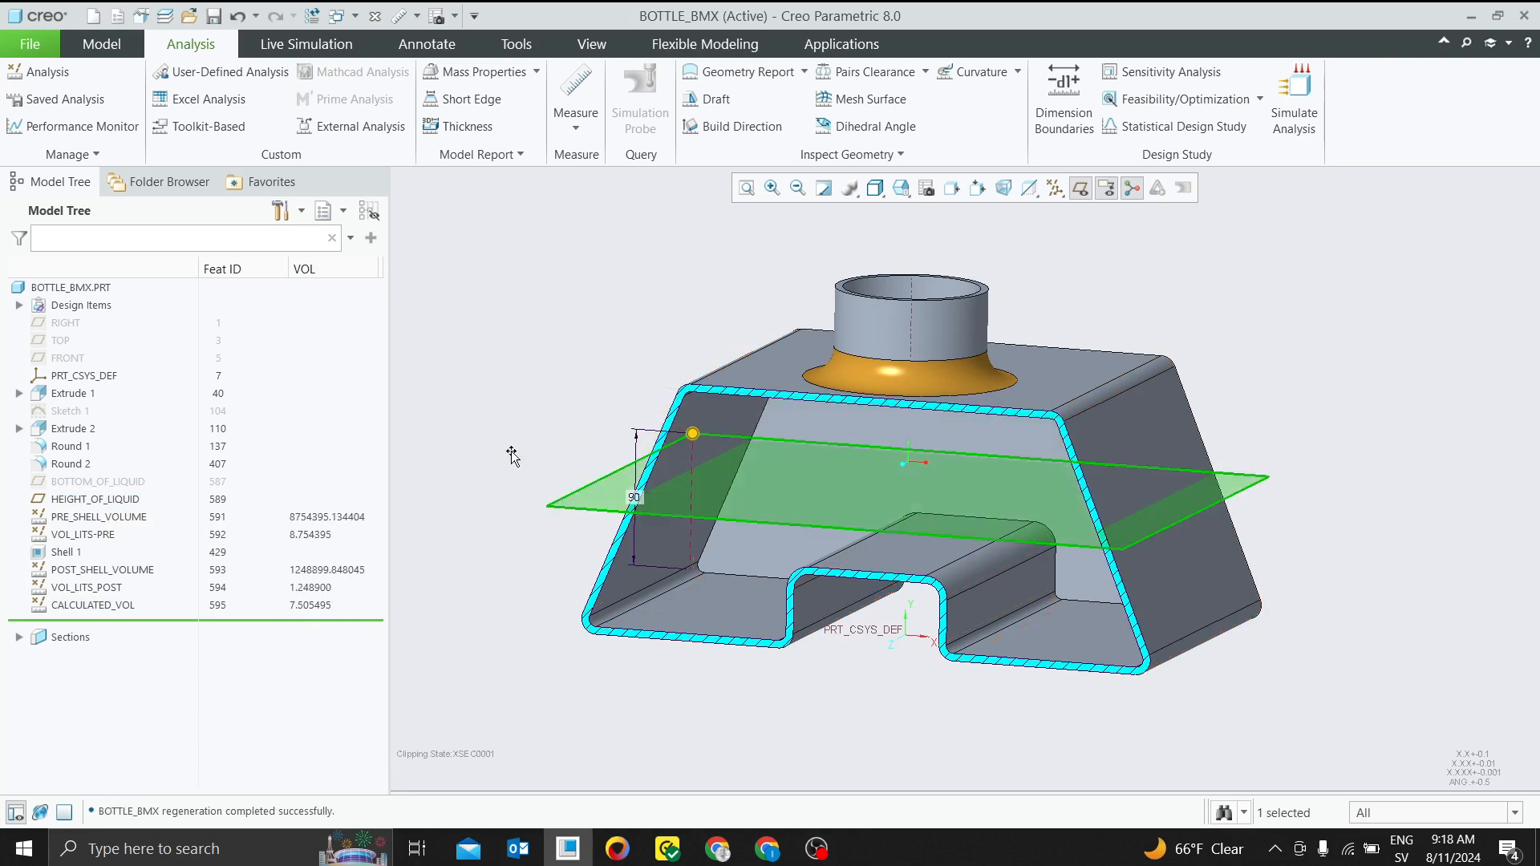
{"action": "left_click", "coordinate": [512, 451]}
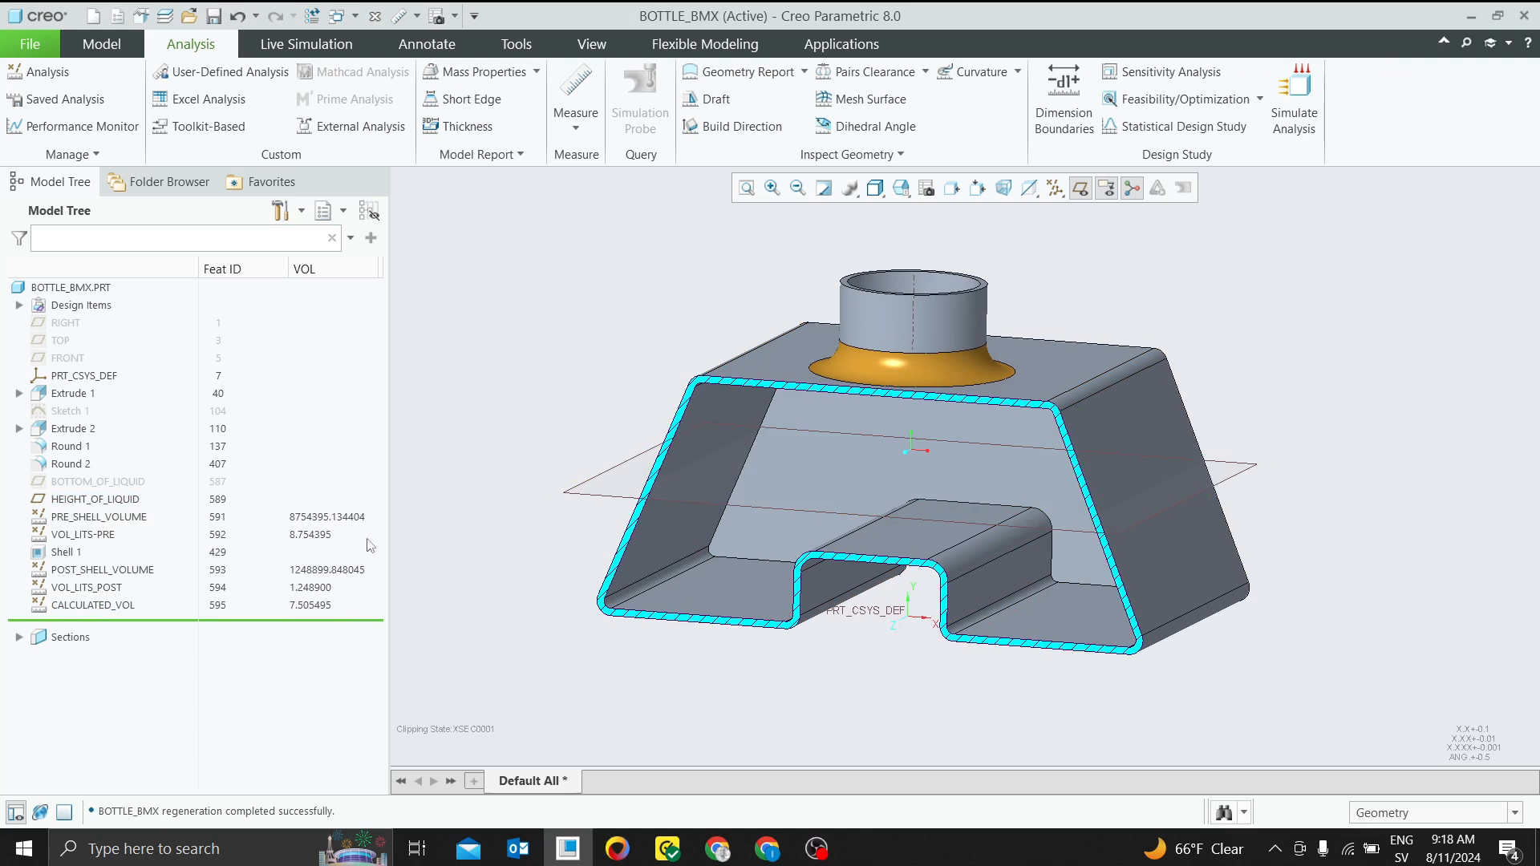
Raise the HEIGHT_OF_LIQUID datum plane to a level a little below the bottle body's upper wall
{"action": "left_click", "coordinate": [316, 608]}
{"action": "left_click", "coordinate": [606, 495]}
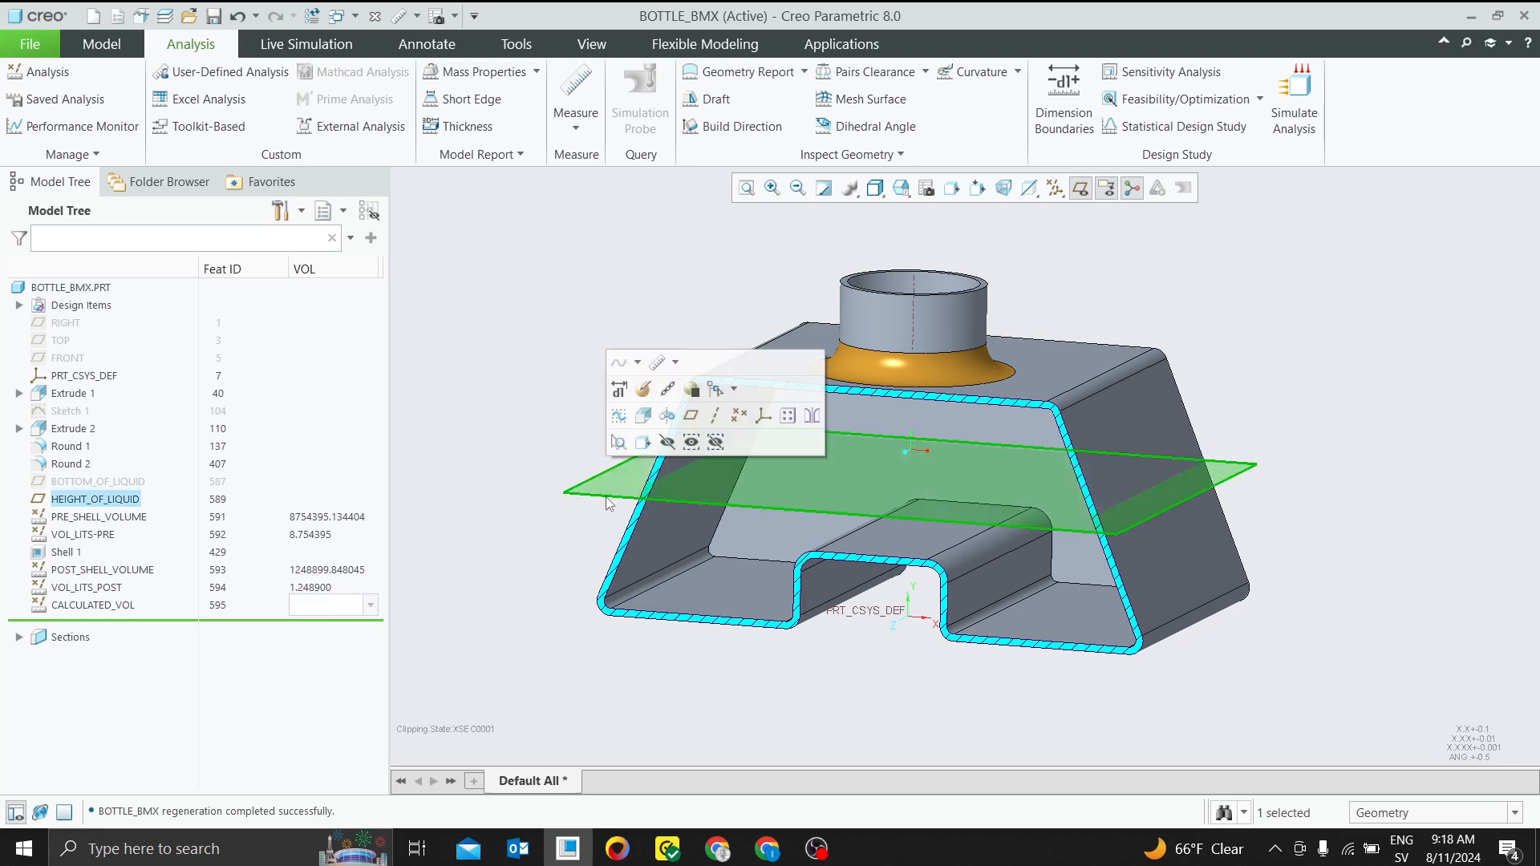
{"action": "left_click", "coordinate": [622, 394]}
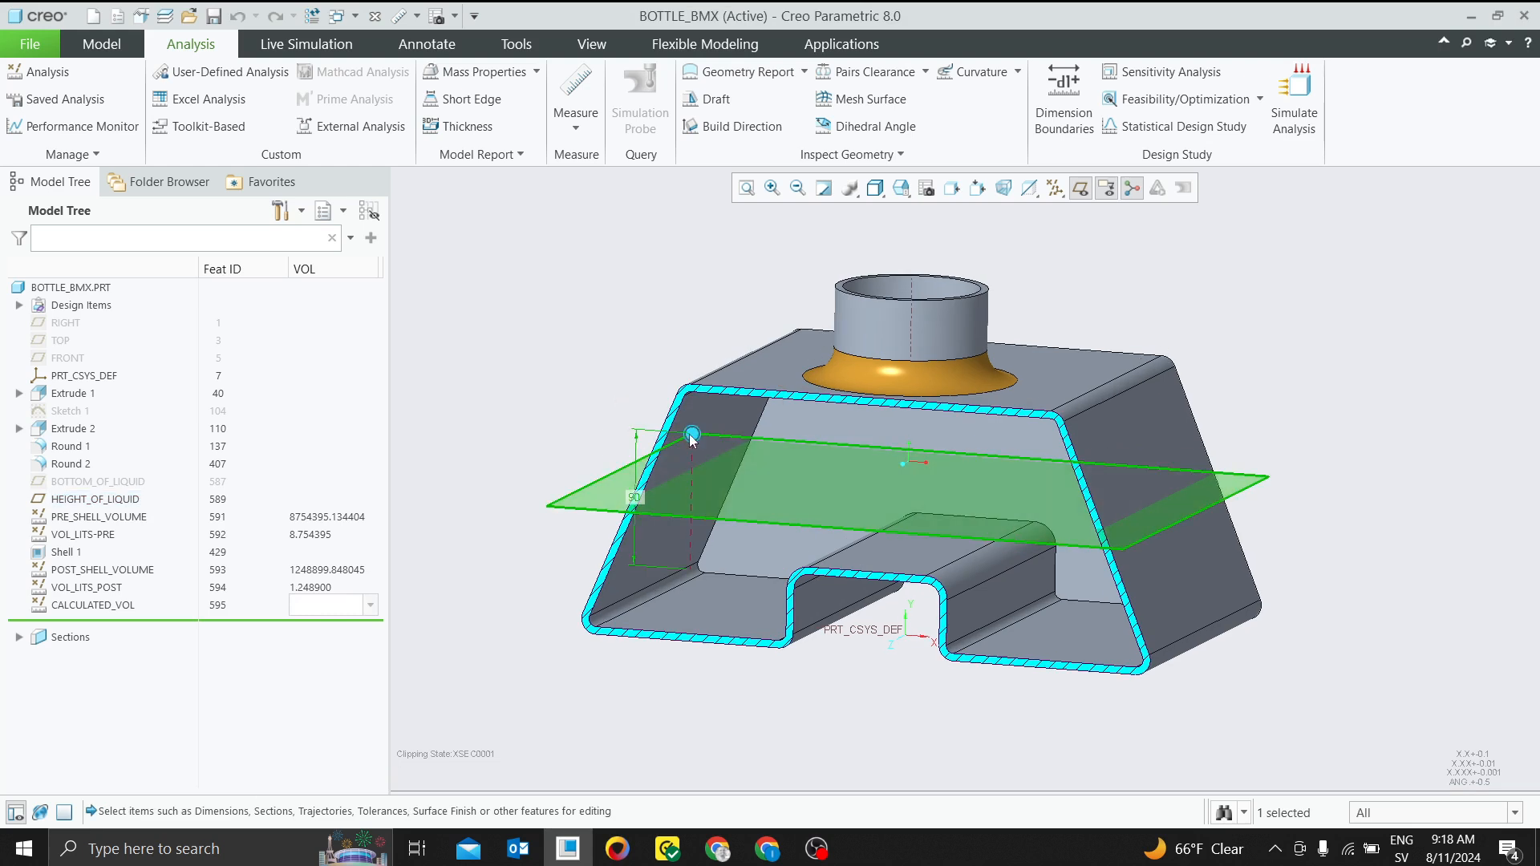
{"action": "left_click_drag", "start_coordinate": [692, 434], "coordinate": [642, 449]}
{"action": "left_click", "coordinate": [536, 373]}
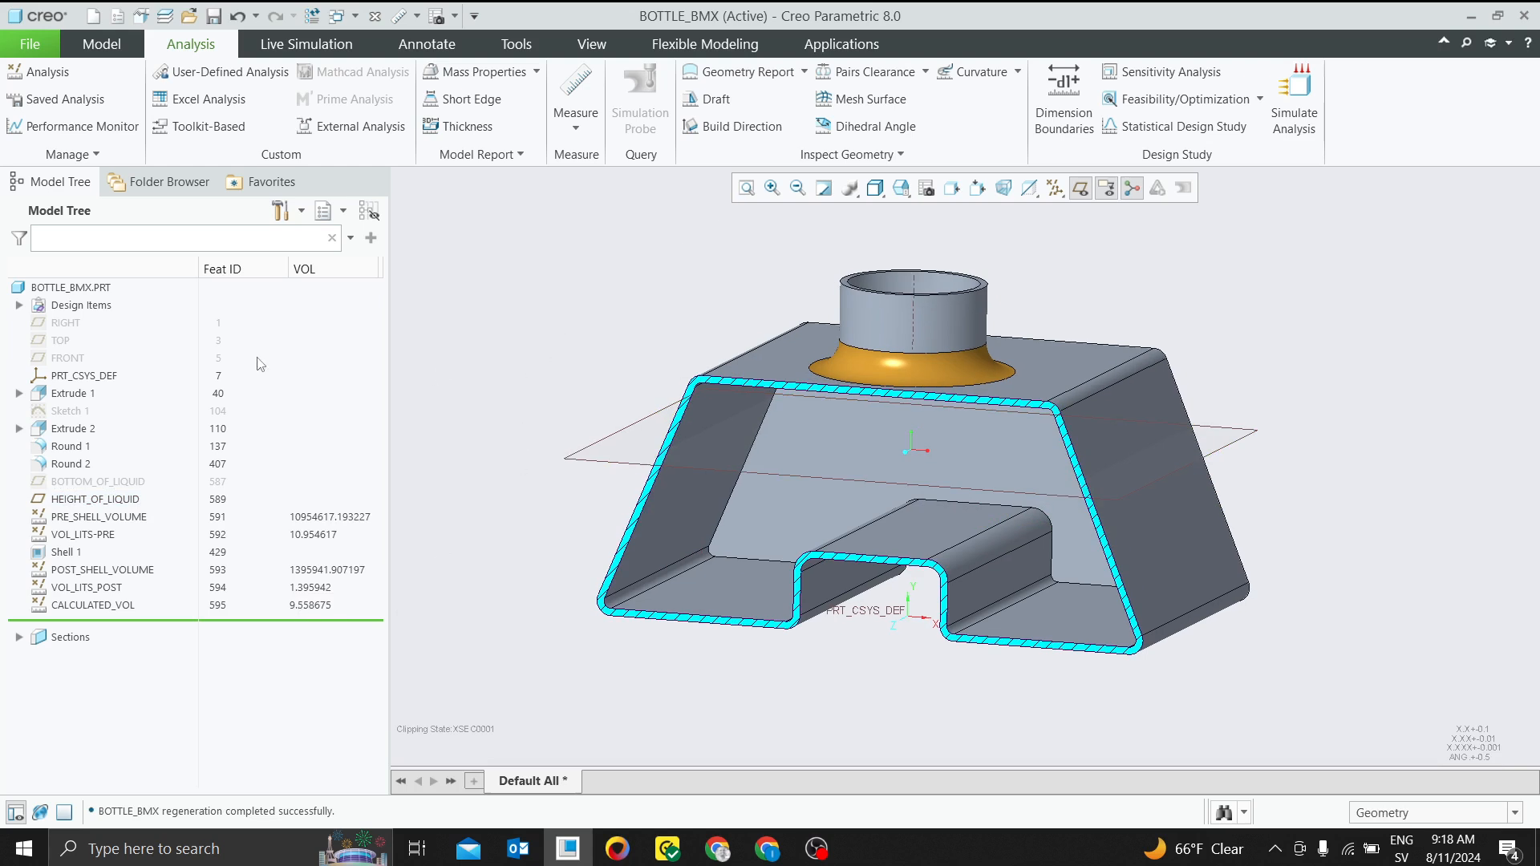
Roll the model back to directly after Sketch 1 and turn off cross-section XSEC0001 together with its hatching
{"action": "mouse_move", "coordinate": [187, 620]}
{"action": "left_mouse_down"}
{"action": "mouse_move", "coordinate": [76, 473]}
{"action": "mouse_move", "coordinate": [71, 418]}
{"action": "left_mouse_up"}
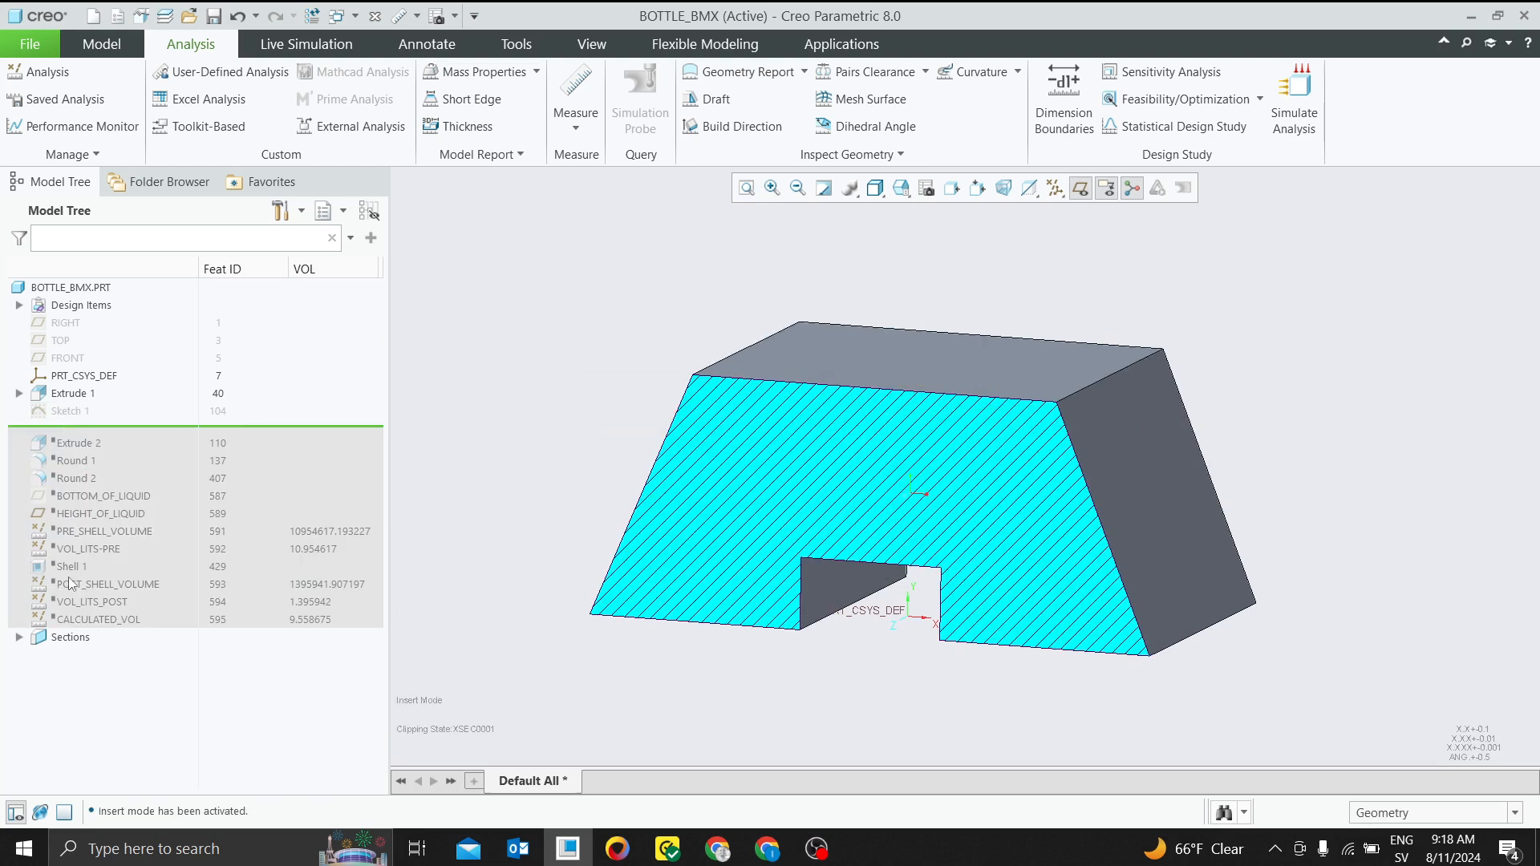
{"action": "left_click", "coordinate": [18, 638]}
{"action": "left_click", "coordinate": [94, 654]}
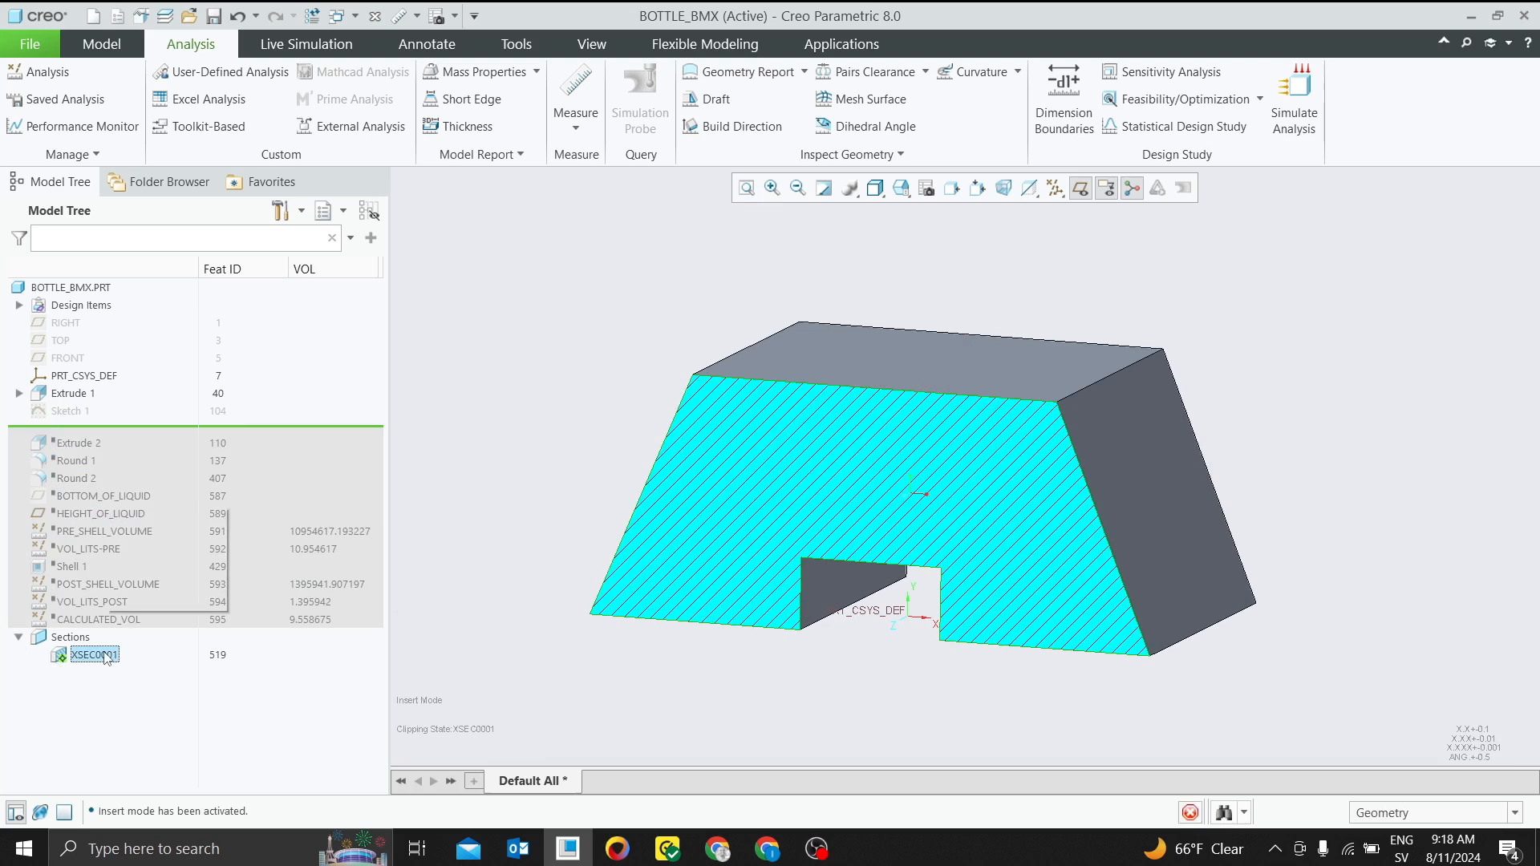
{"action": "left_click", "coordinate": [118, 546]}
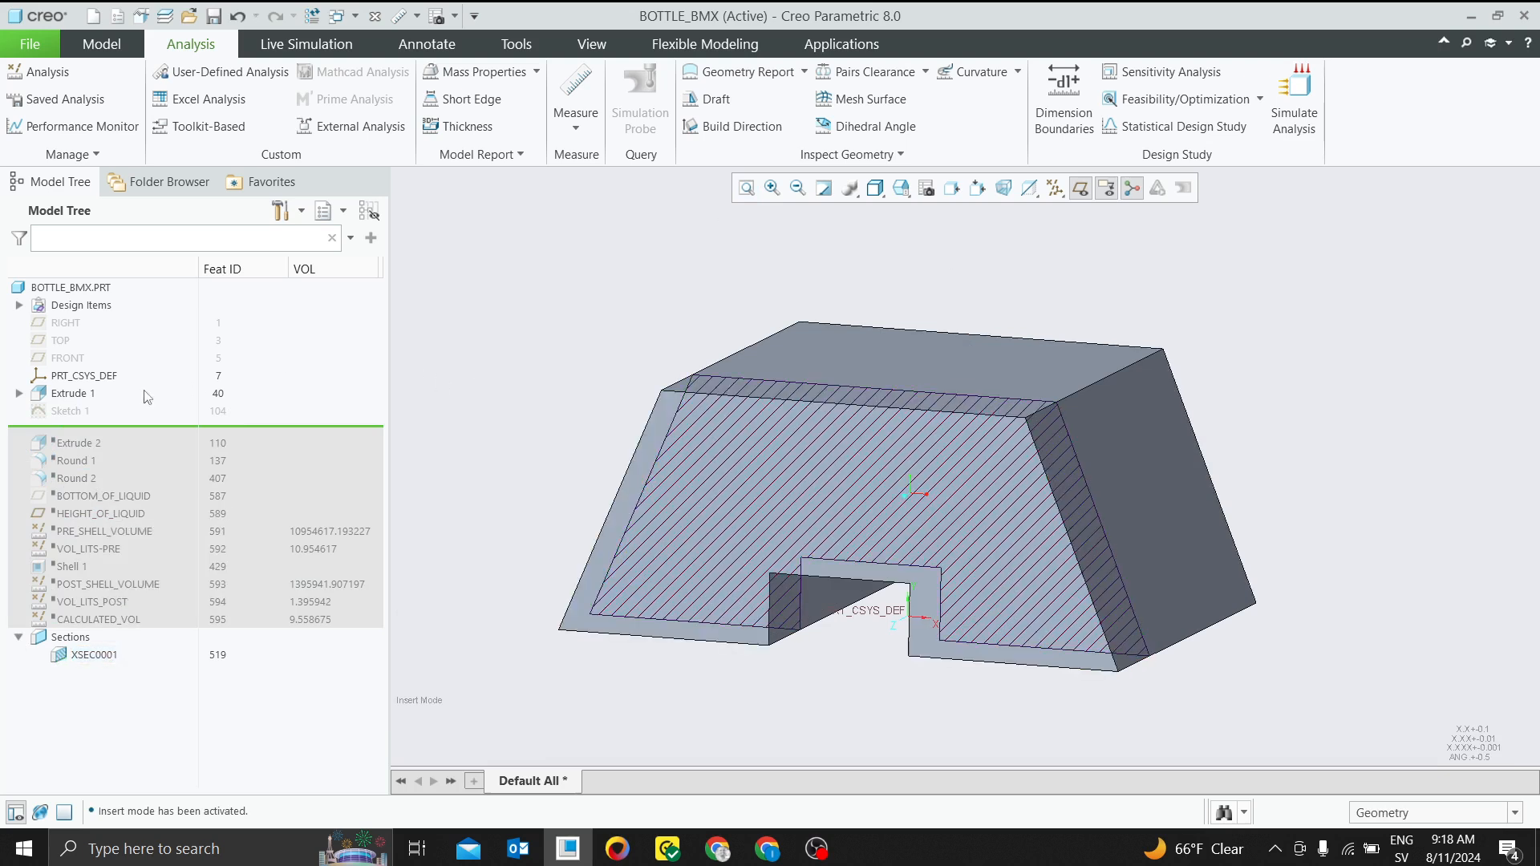
{"action": "left_click", "coordinate": [87, 655]}
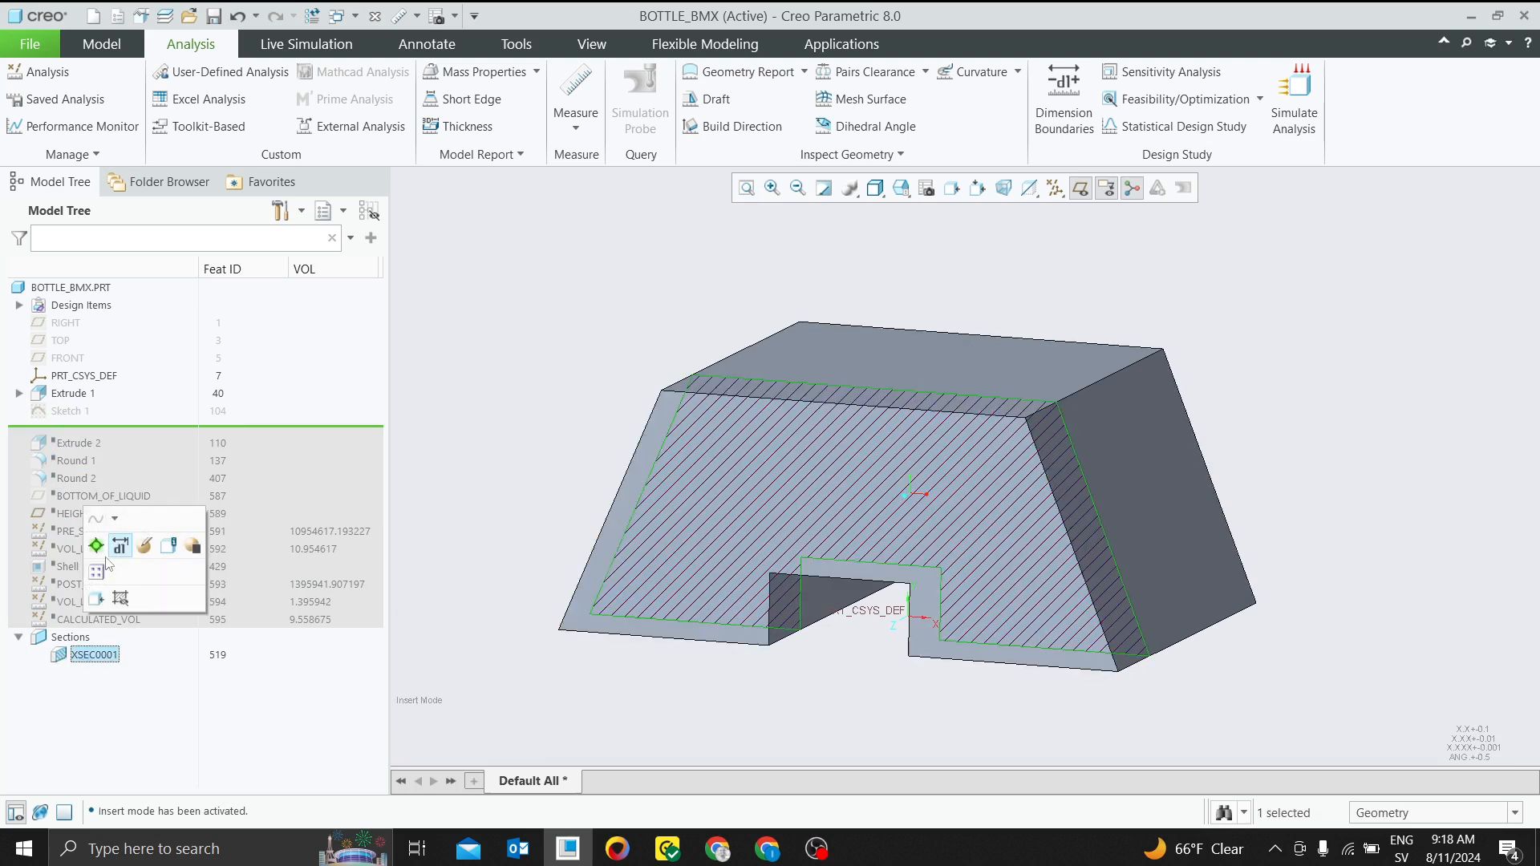
{"action": "left_click", "coordinate": [120, 600]}
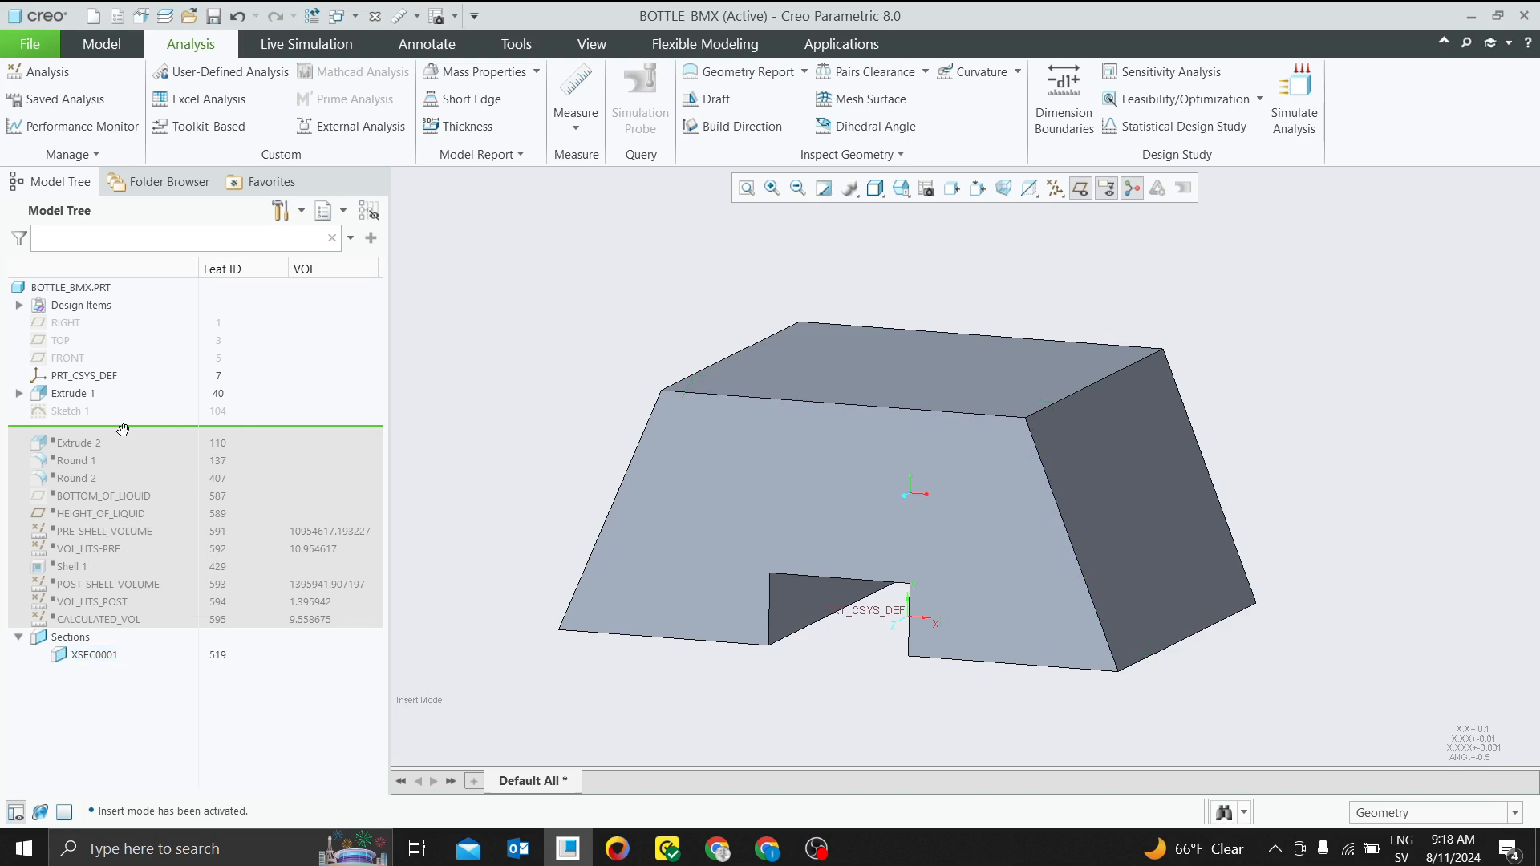
Edit Section 1 of Extrude 1 to place both 130.00 dimensions above the profile's upper edge, and accept the sketch
{"action": "left_click", "coordinate": [80, 412]}
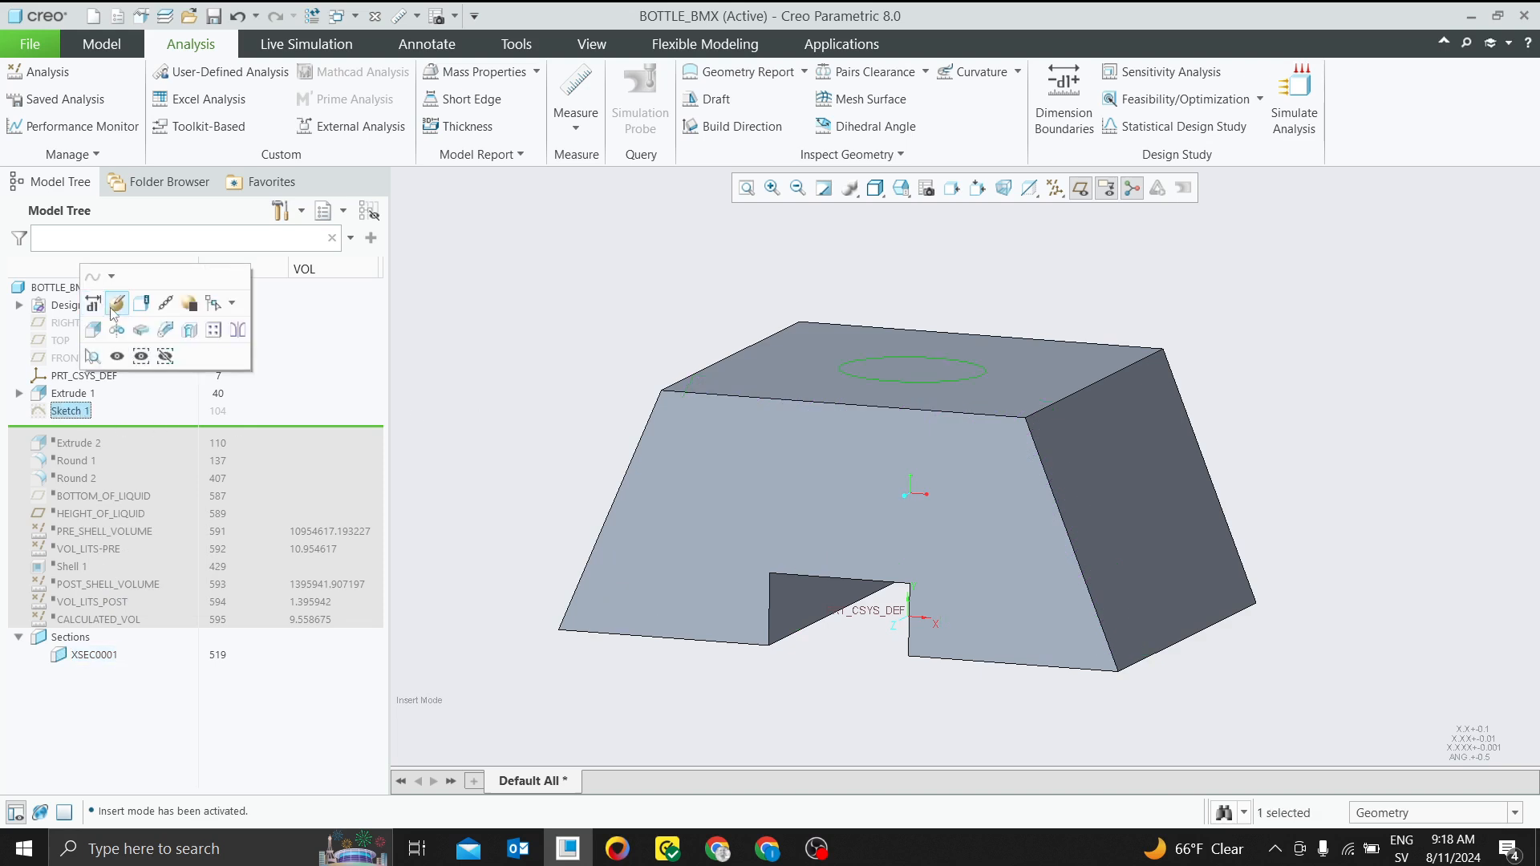
{"action": "left_click", "coordinate": [18, 394]}
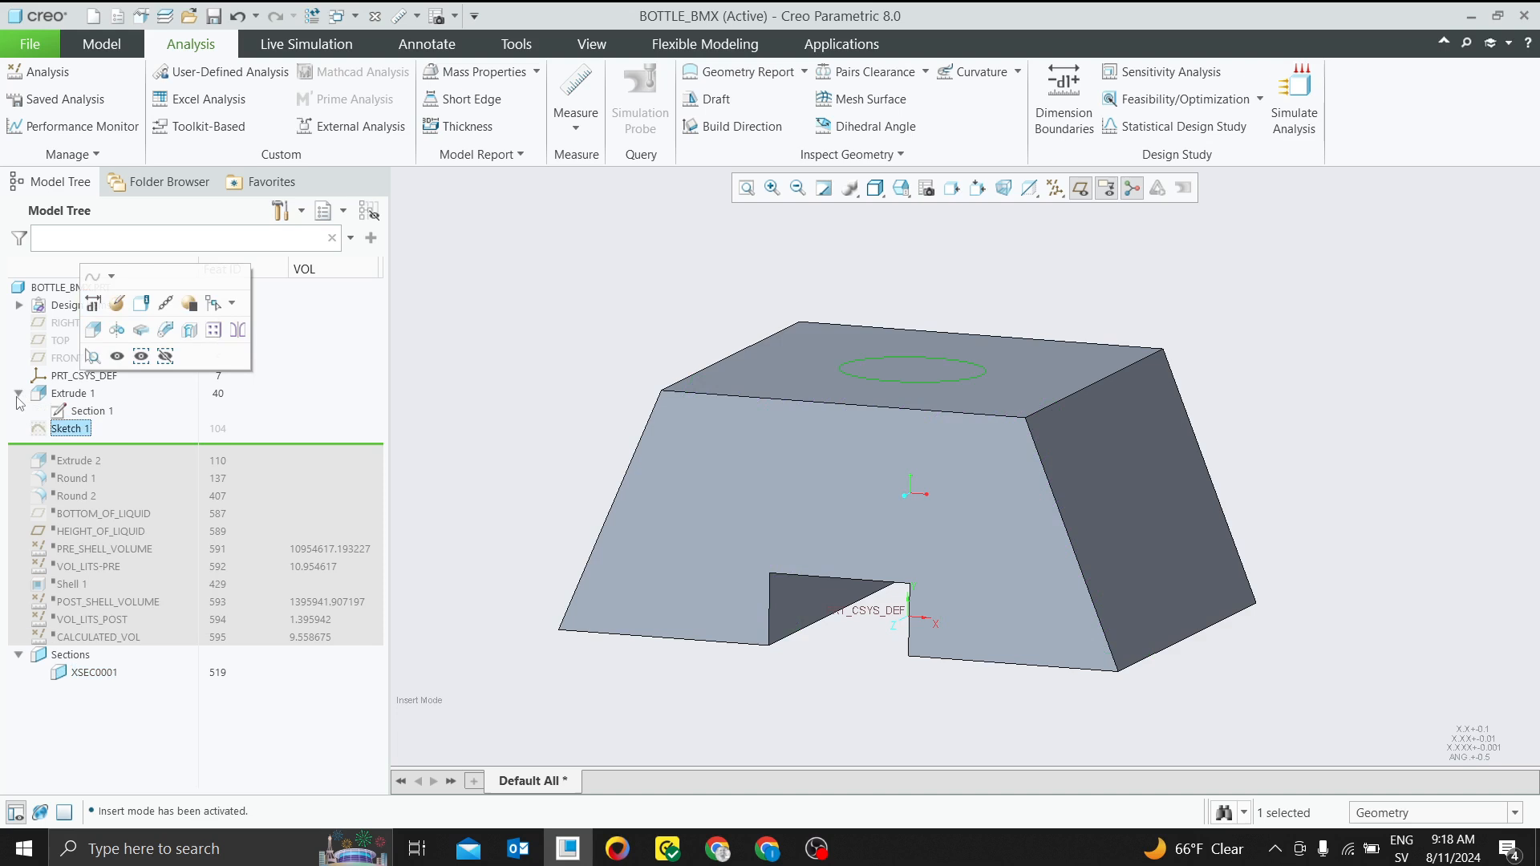
{"action": "left_click", "coordinate": [81, 410]}
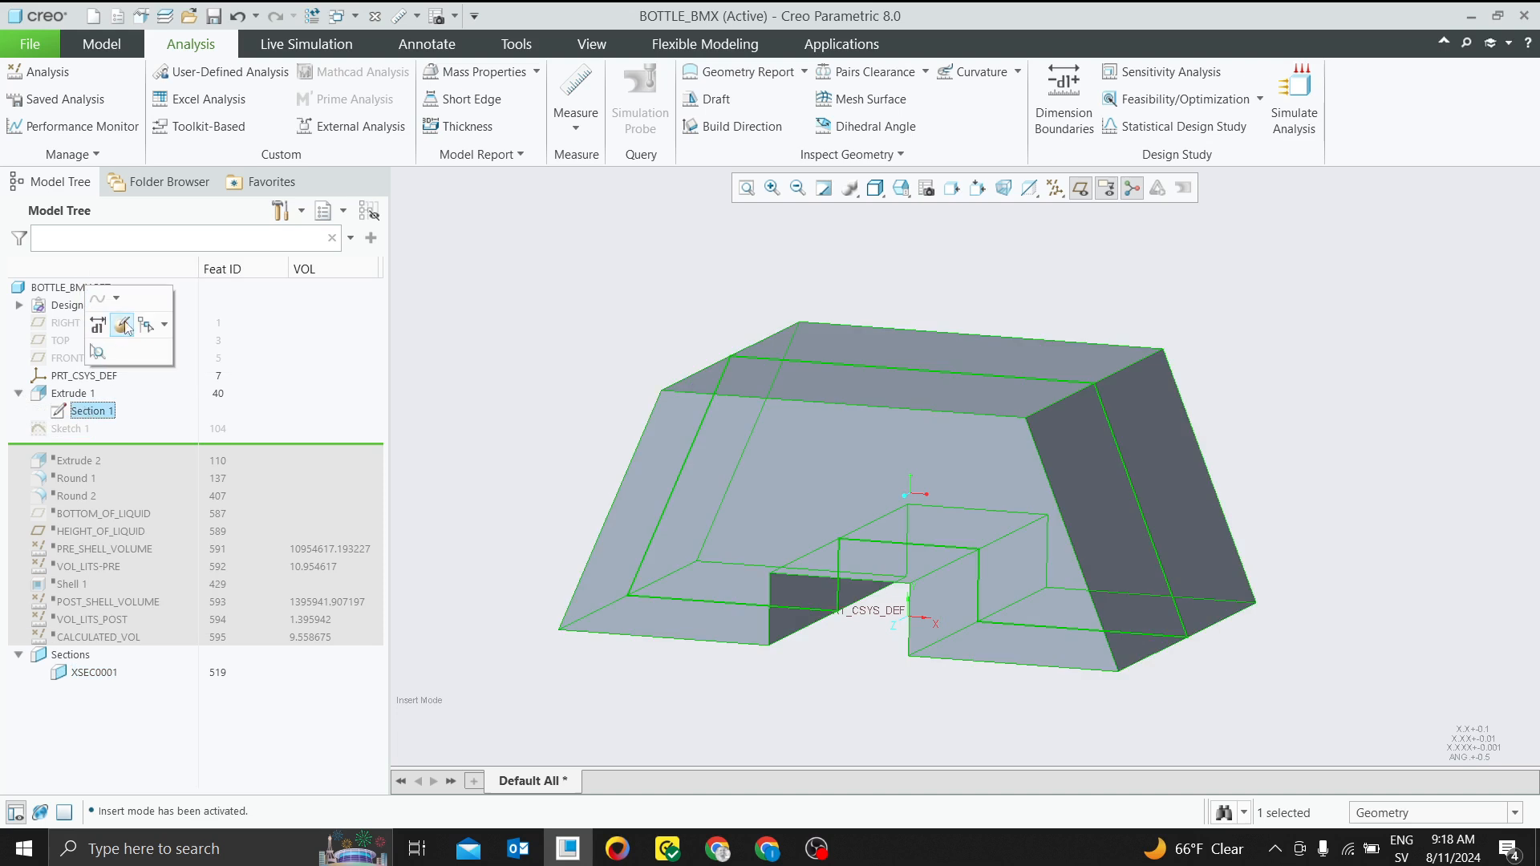
{"action": "left_click", "coordinate": [123, 325]}
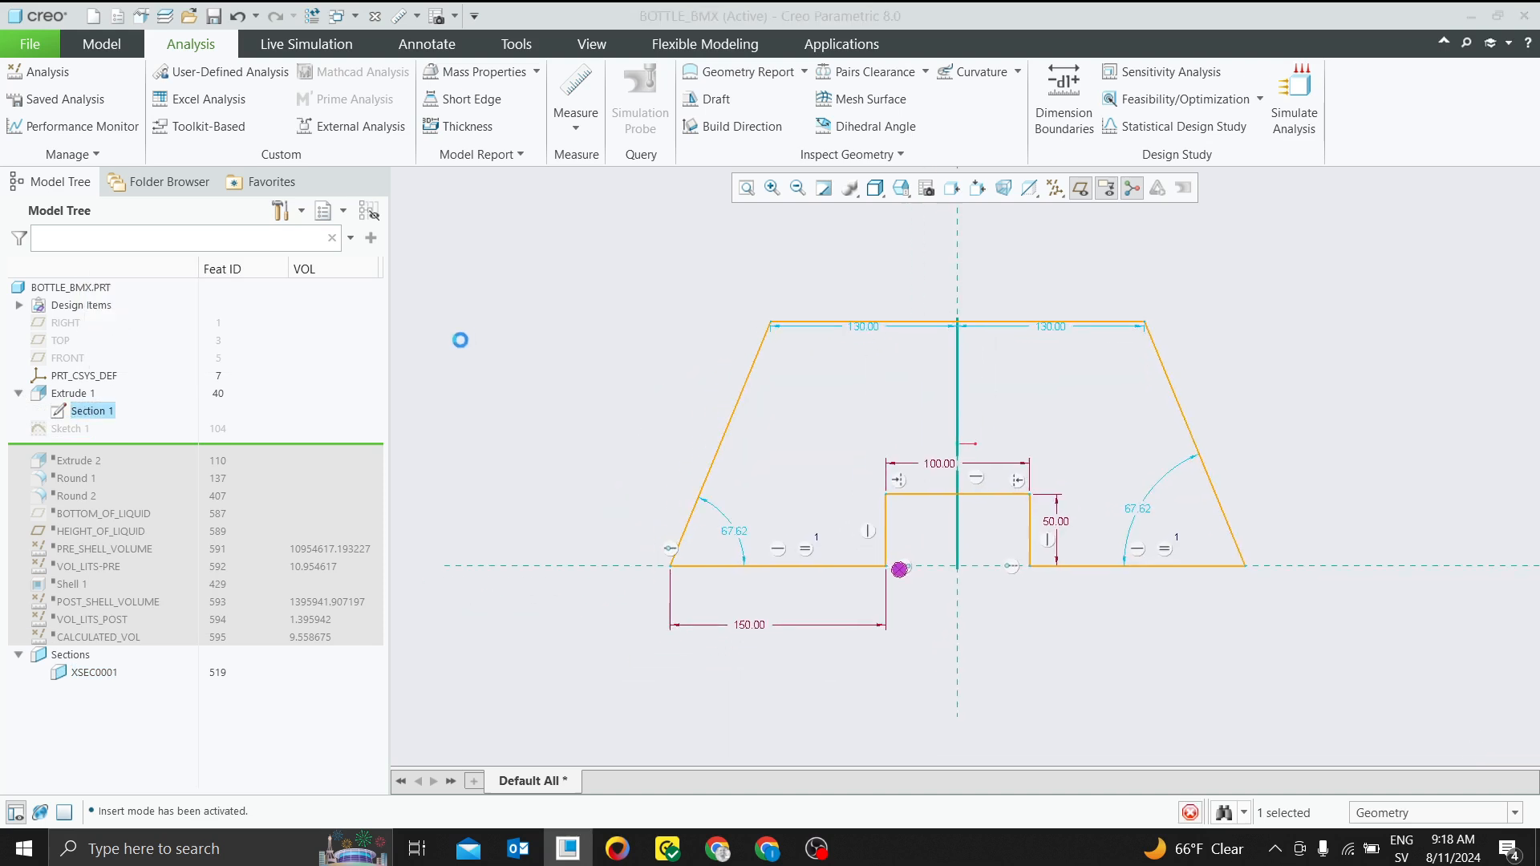
{"action": "left_click_drag", "start_coordinate": [864, 327], "coordinate": [893, 292]}
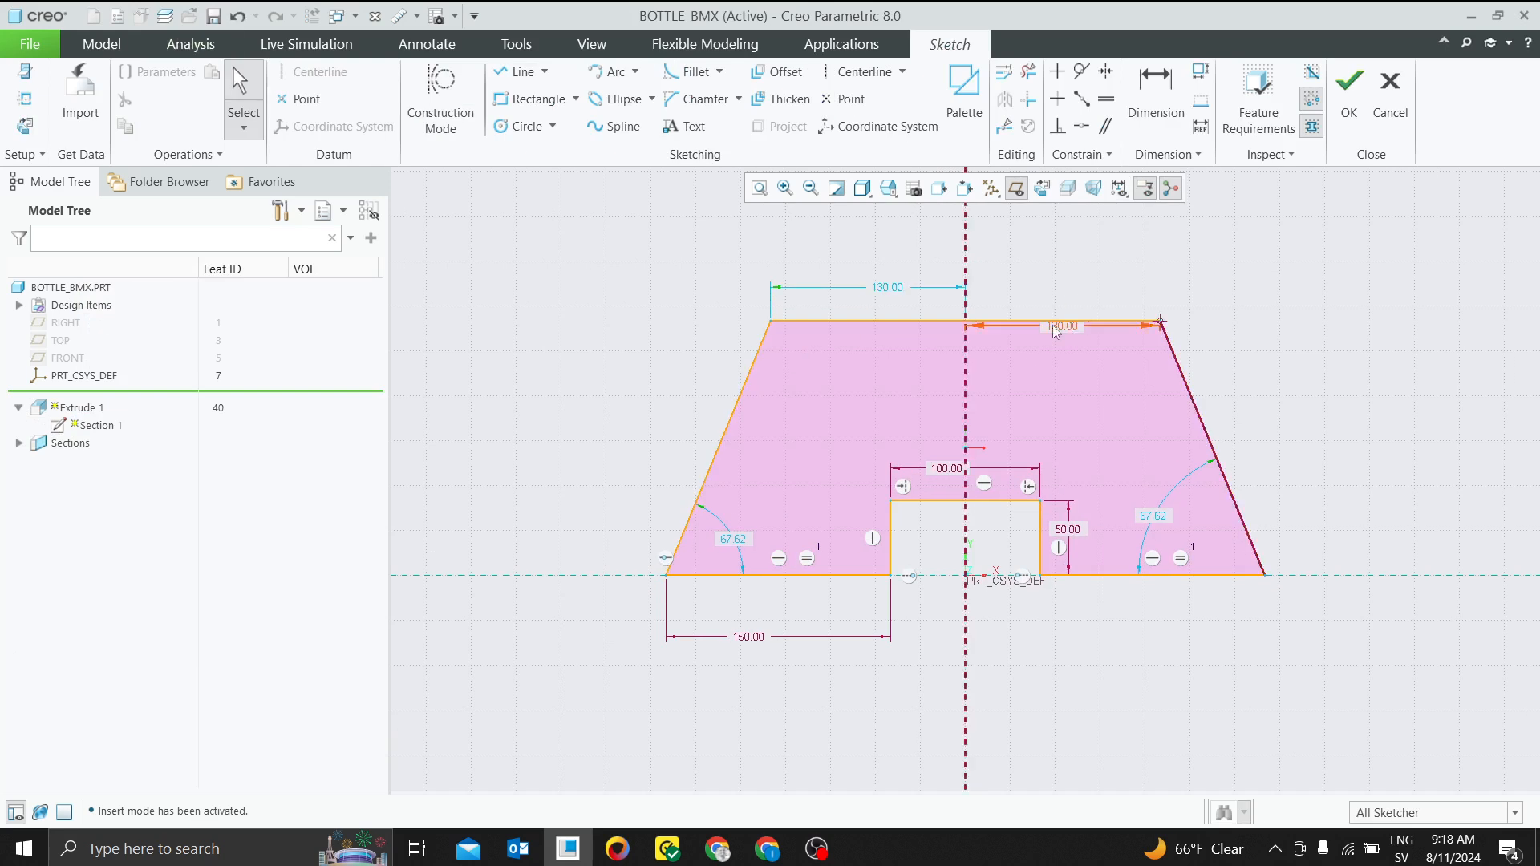
{"action": "left_click_drag", "start_coordinate": [1060, 327], "coordinate": [1078, 287]}
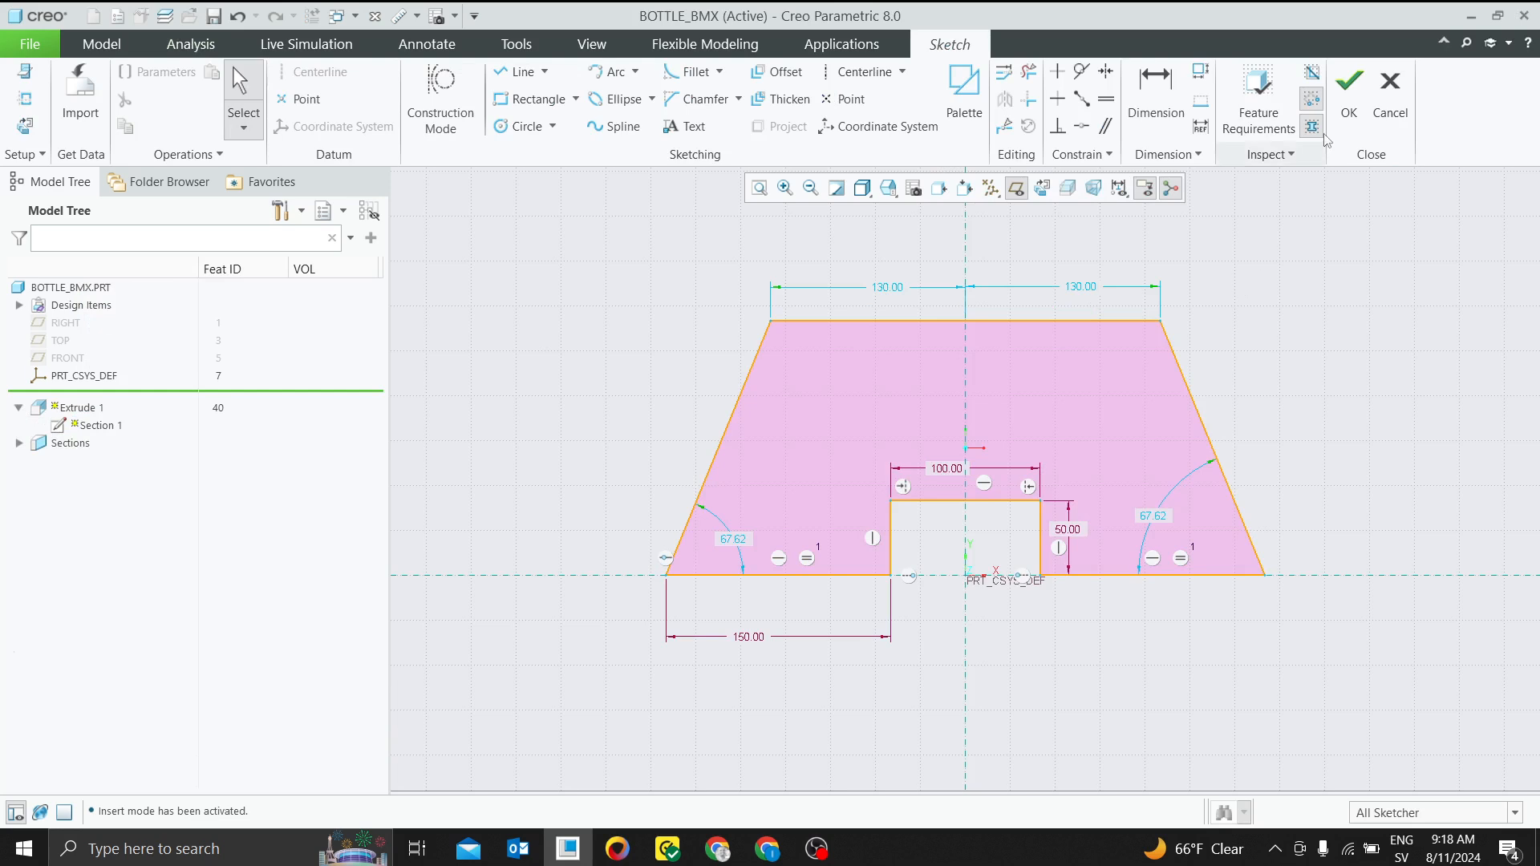
{"action": "left_click", "coordinate": [1348, 89]}
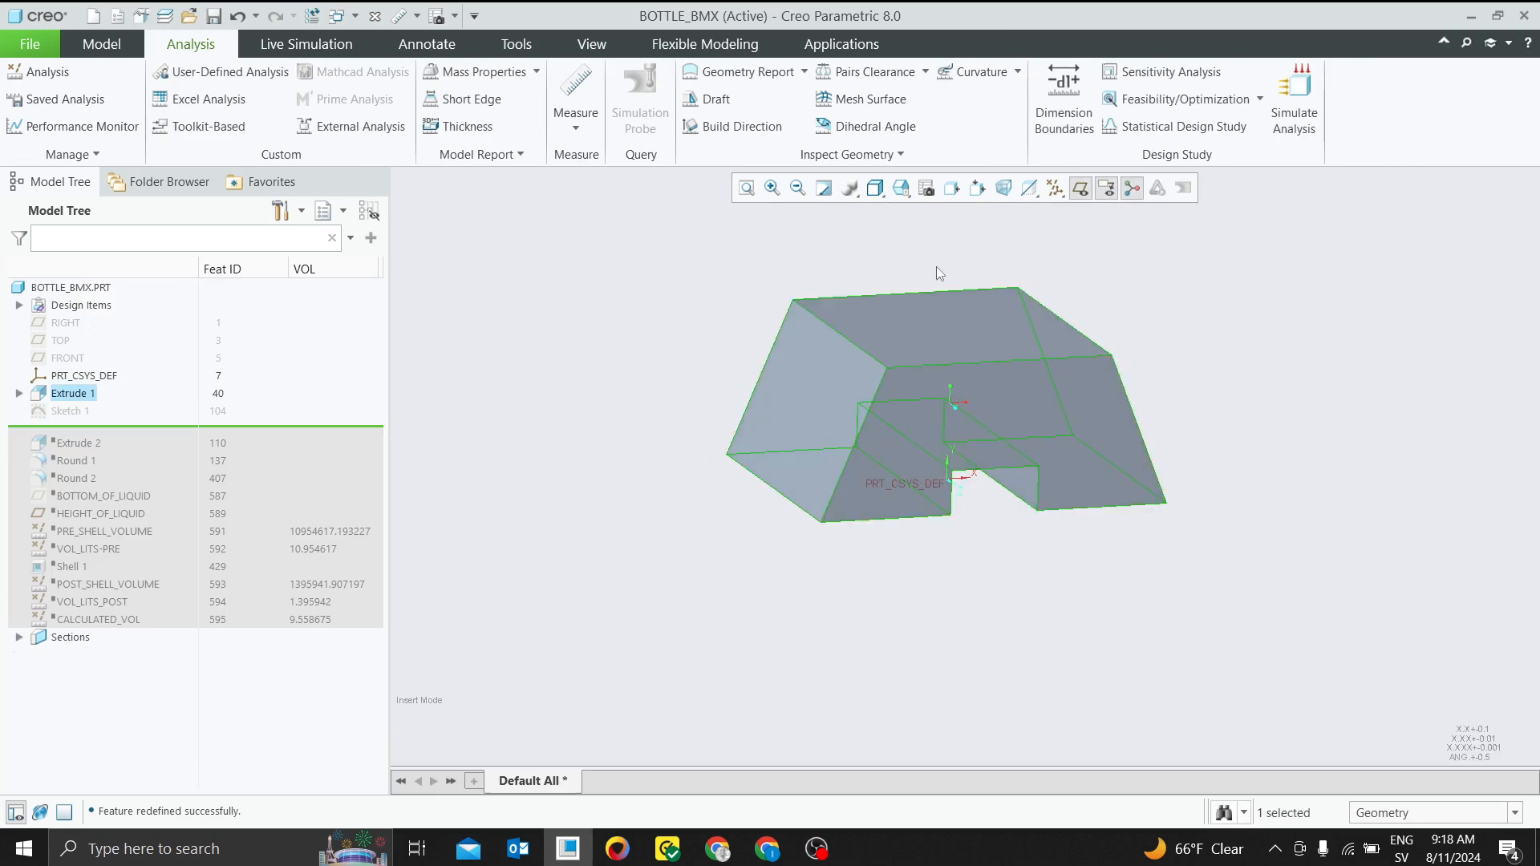
Roll the model forward in stages through Extrude 2, Round 1 and Round 2 to directly after the BOTTOM_OF_LIQUID plane
{"action": "scroll", "coordinate": [938, 269], "scroll_direction": "down", "scroll_amount": 2}
{"action": "left_click", "coordinate": [81, 412]}
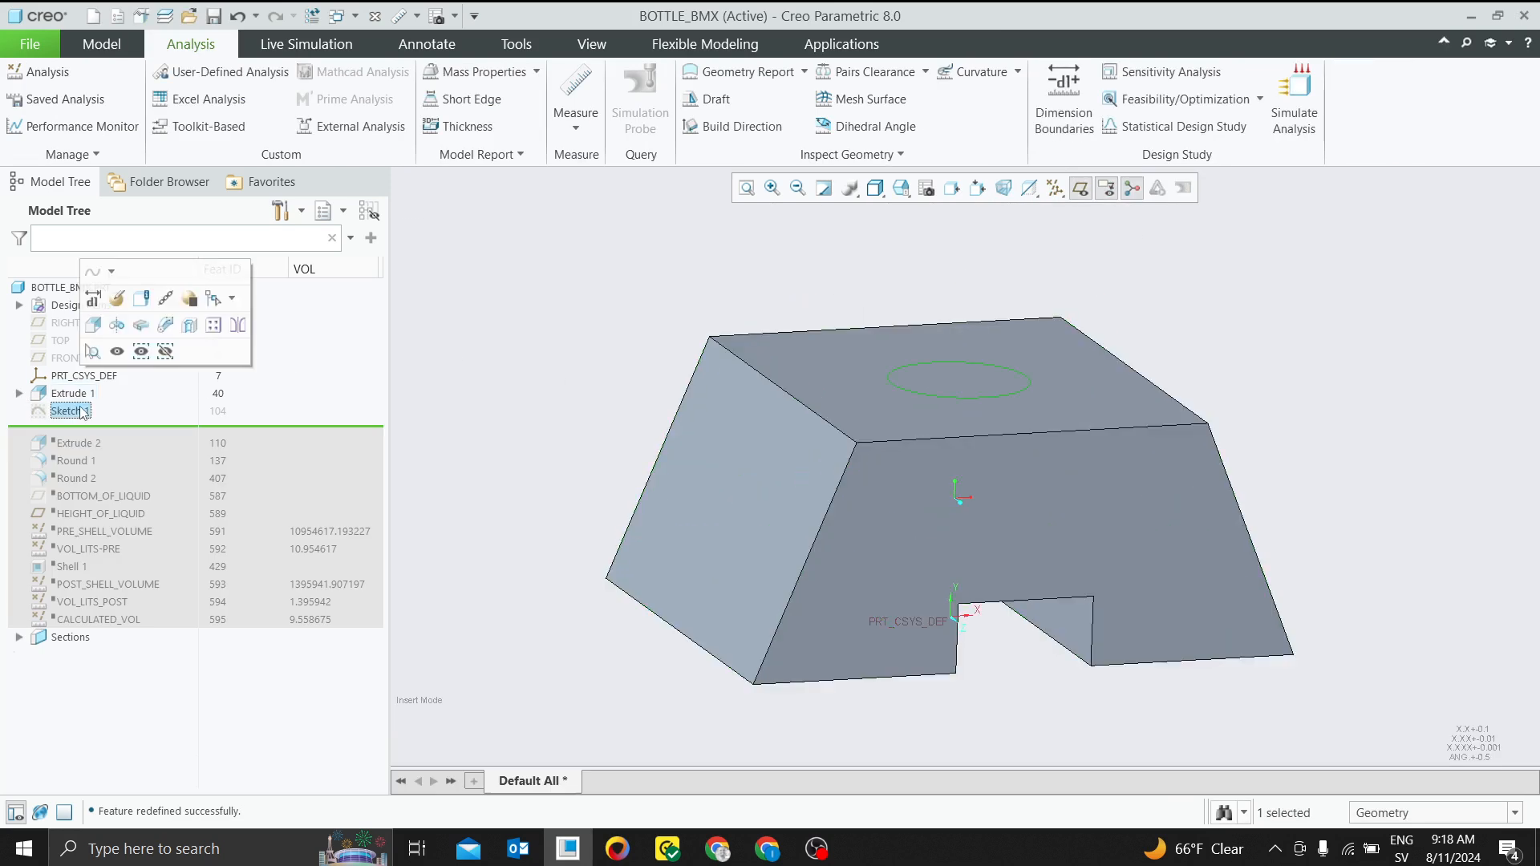
{"action": "left_click_drag", "start_coordinate": [133, 432], "coordinate": [237, 440]}
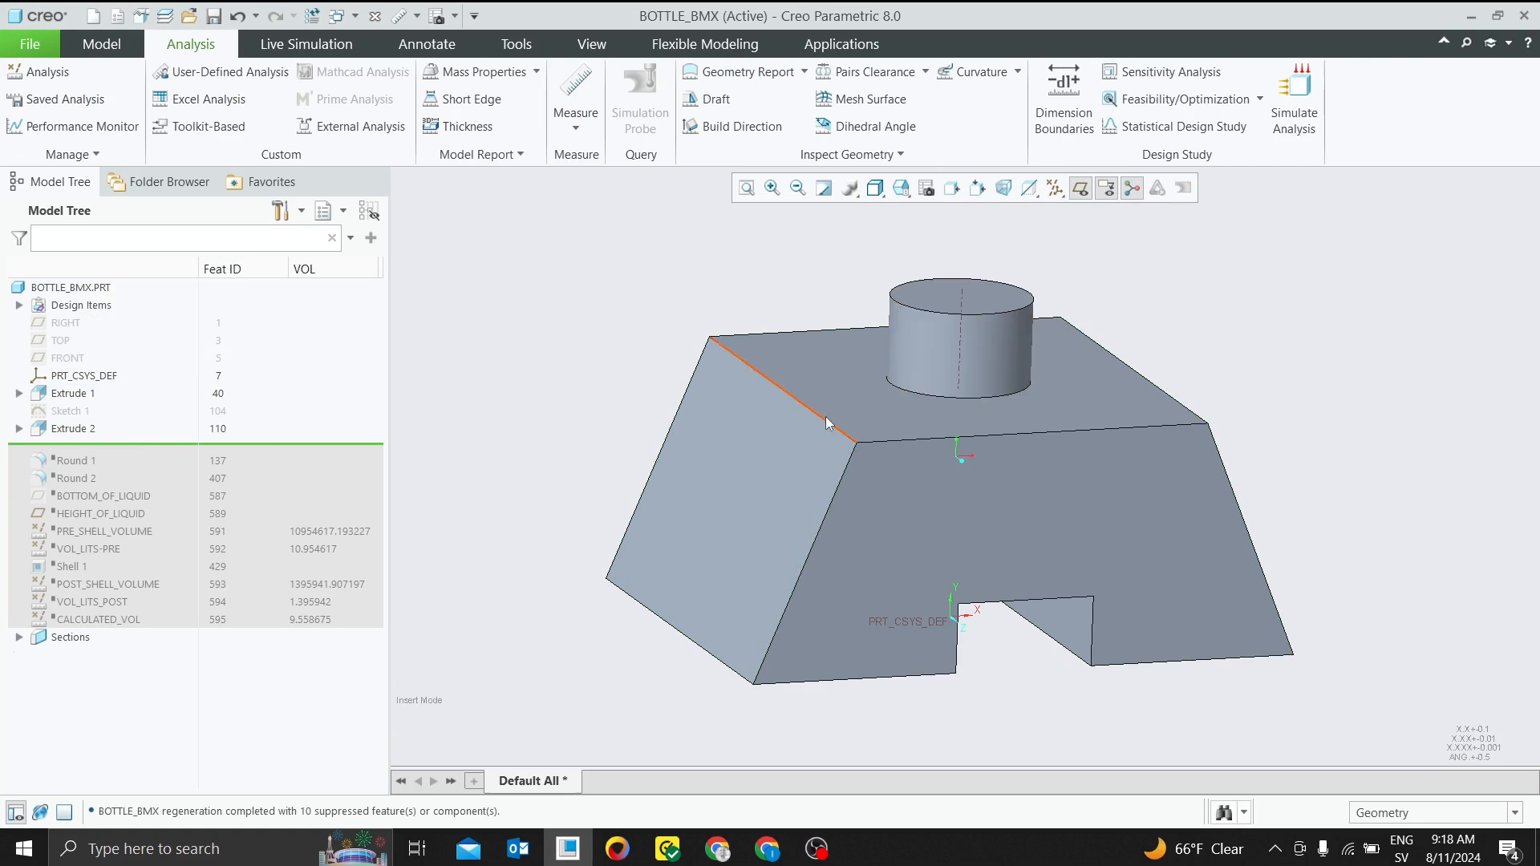
{"action": "left_click_drag", "start_coordinate": [113, 449], "coordinate": [113, 479]}
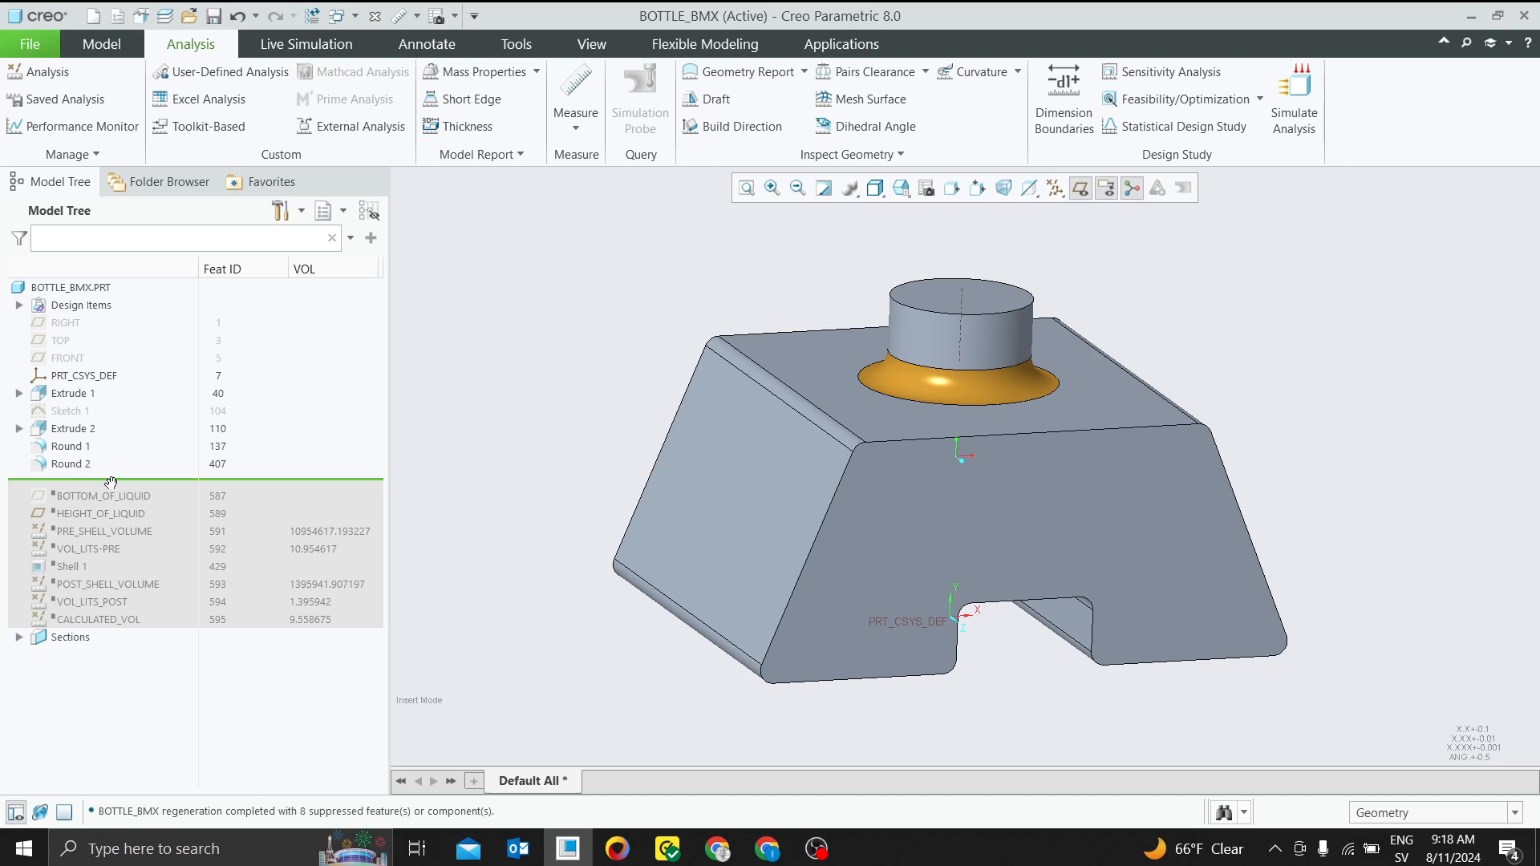
{"action": "left_click_drag", "start_coordinate": [124, 490], "coordinate": [124, 502]}
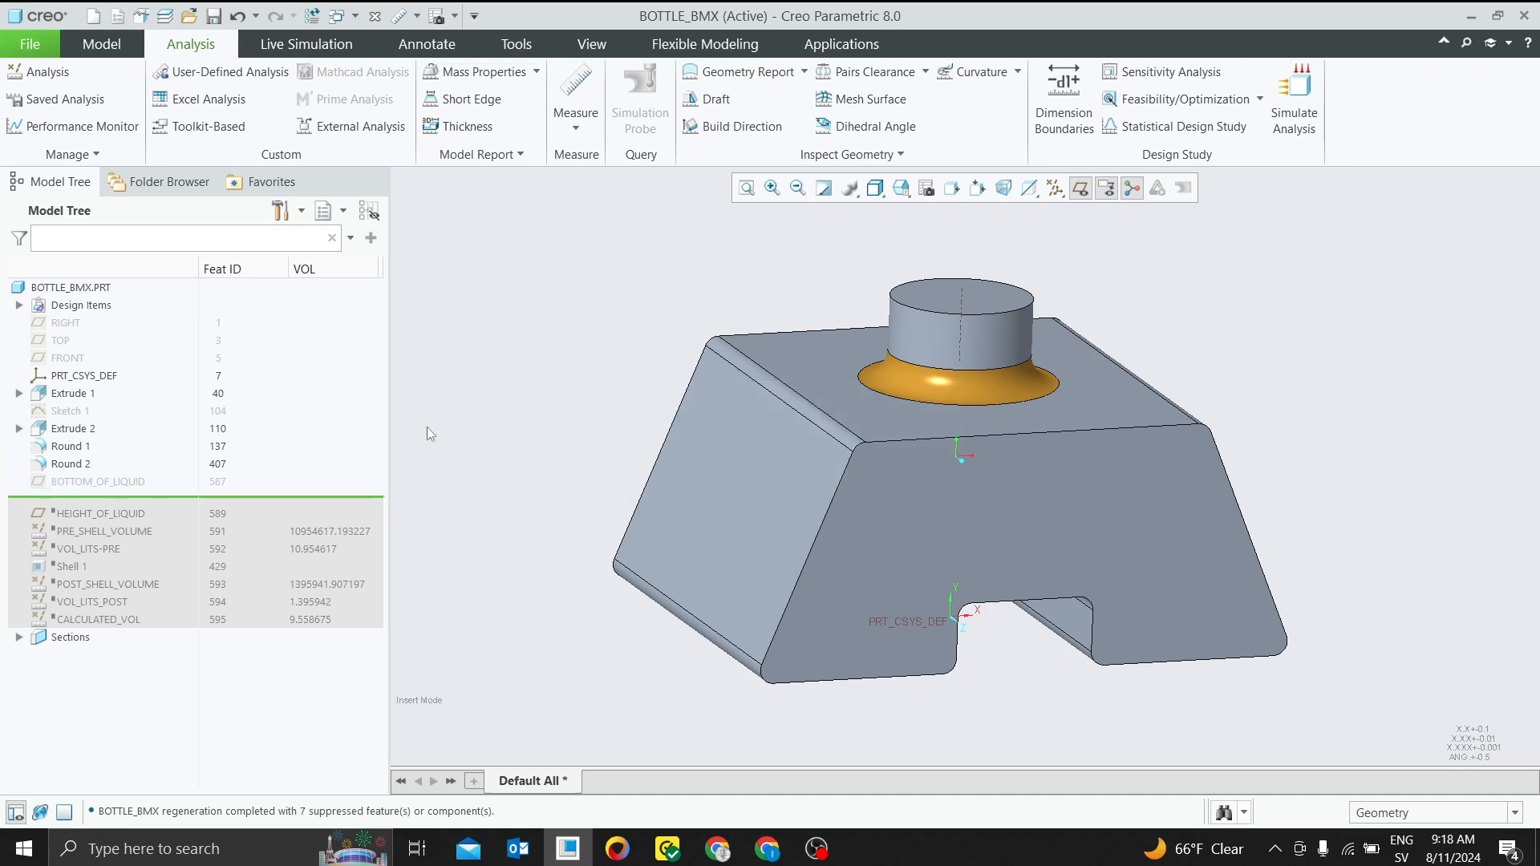
Turn on datum plane display and show the hidden BOTTOM_OF_LIQUID plane at the base of the bottle
{"action": "left_click", "coordinate": [1081, 190]}
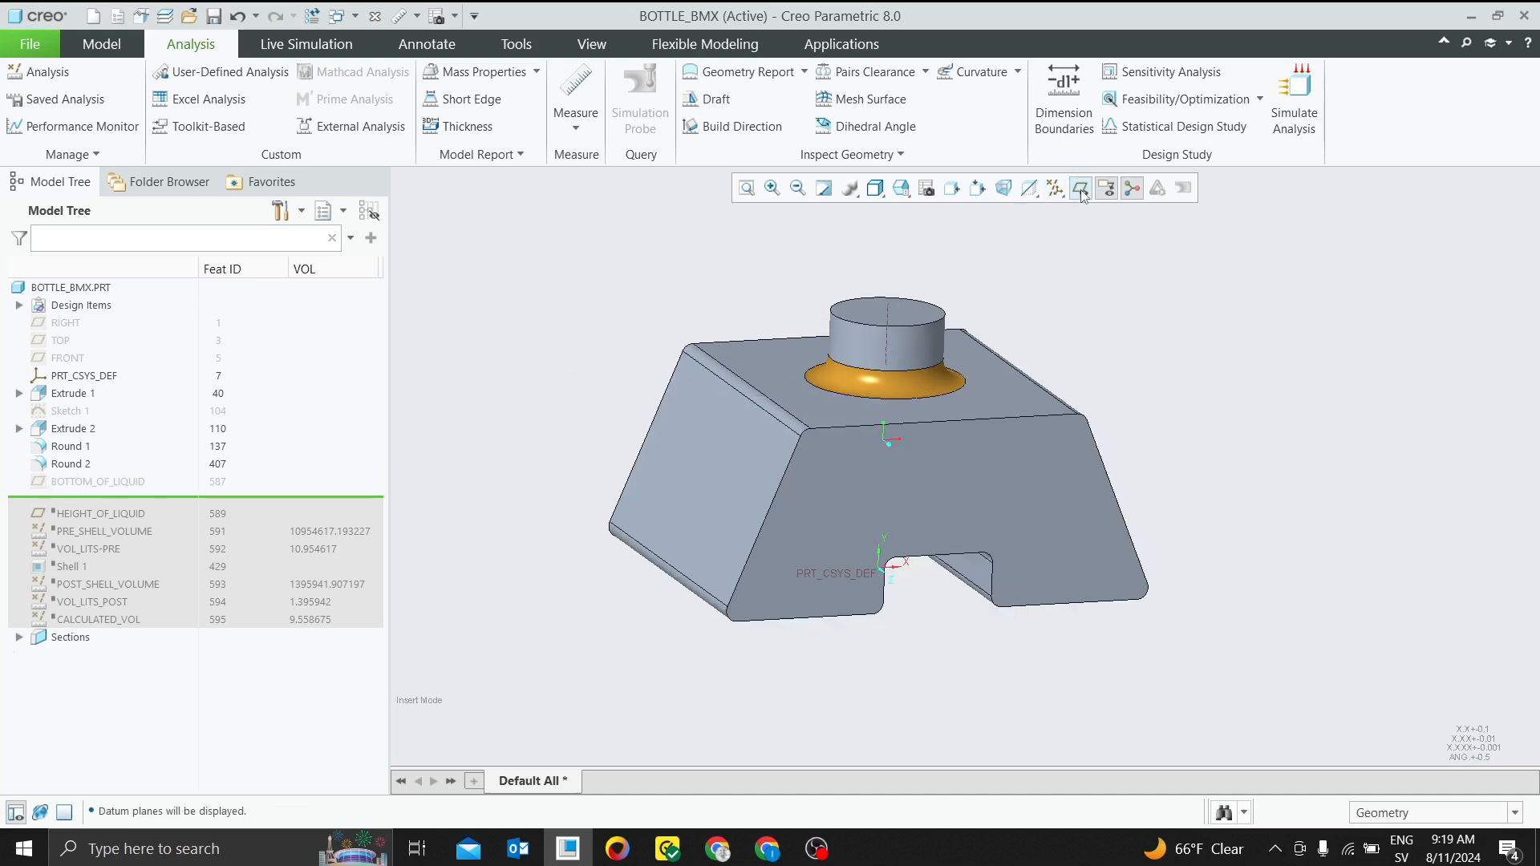
{"action": "left_click", "coordinate": [135, 483]}
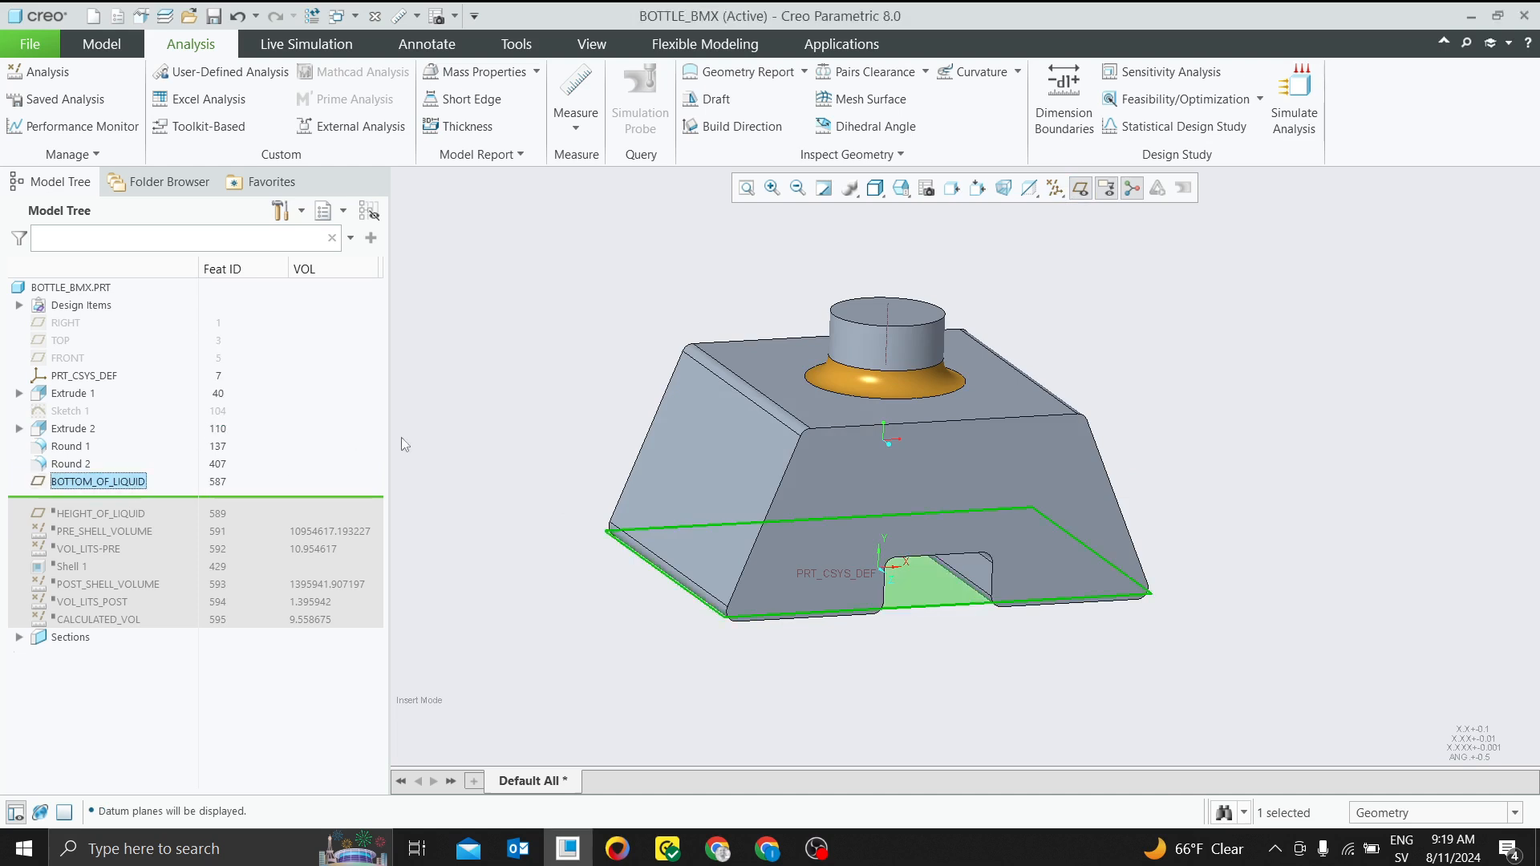
{"action": "mouse_move", "coordinate": [567, 604]}
{"action": "middle_mouse_down"}
{"action": "mouse_move", "coordinate": [551, 534]}
{"action": "mouse_move", "coordinate": [555, 610]}
{"action": "middle_mouse_up"}
{"action": "left_click", "coordinate": [485, 408]}
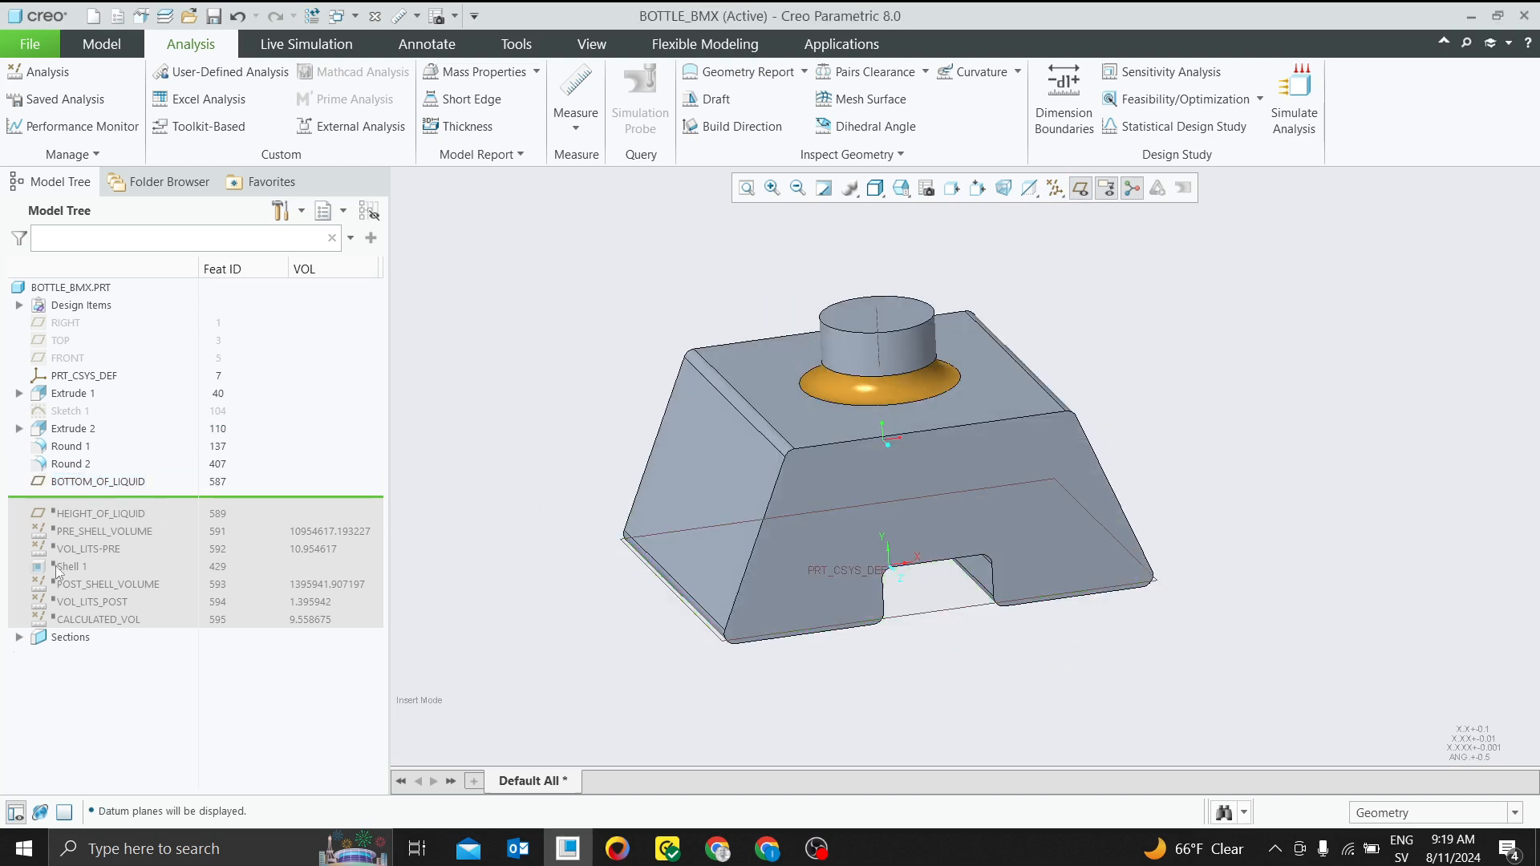
Redefine the BOTTOM_OF_LIQUID plane, moving it up to an offset of about 48.40 from the Extrude 1 bottom surface
{"action": "left_click", "coordinate": [100, 485]}
{"action": "left_click", "coordinate": [136, 370]}
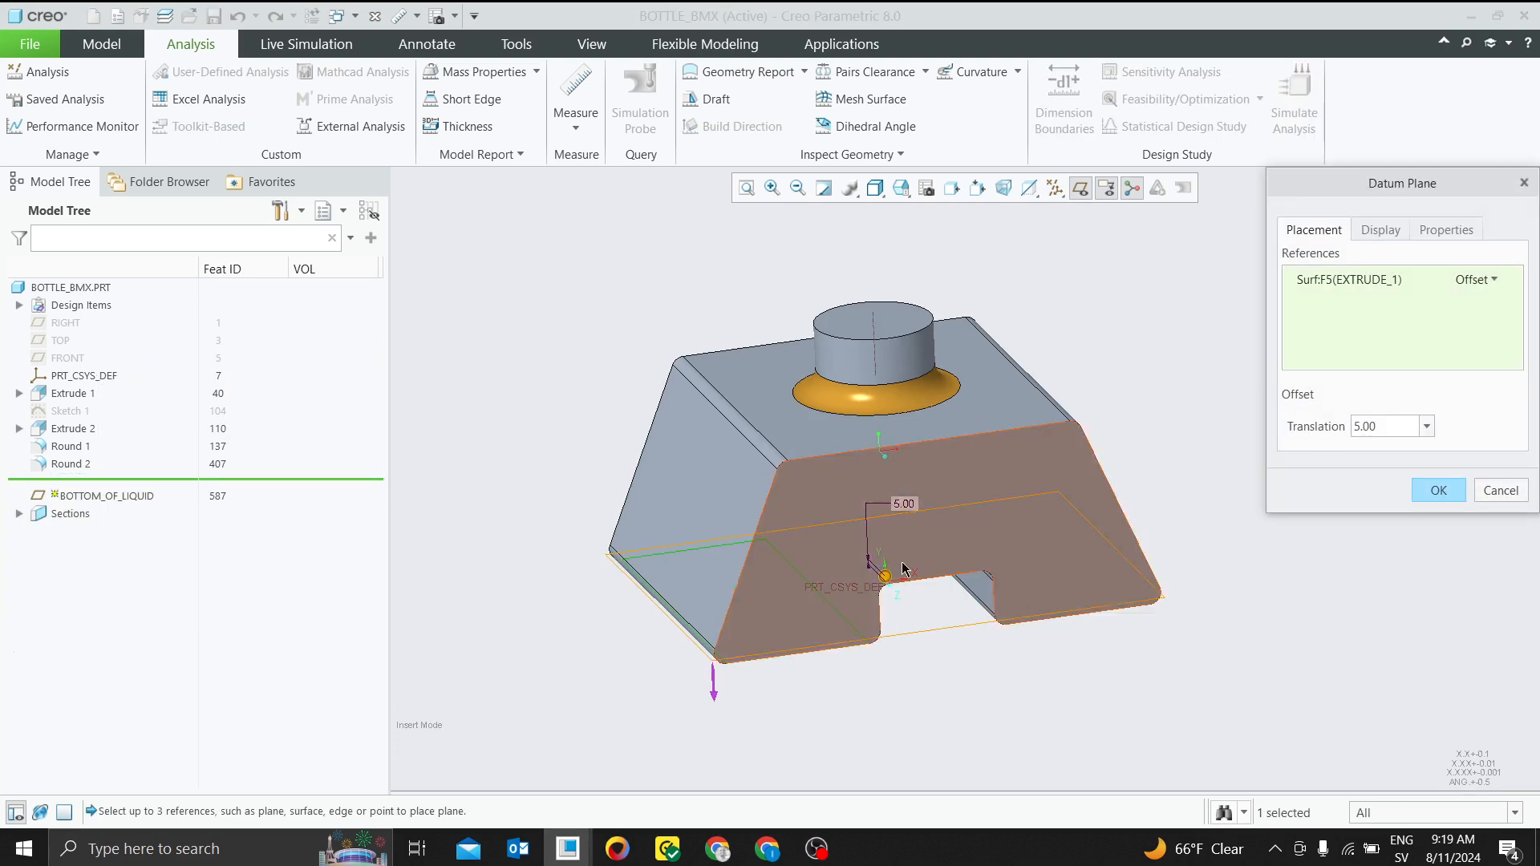
{"action": "mouse_move", "coordinate": [904, 568]}
{"action": "middle_mouse_down"}
{"action": "mouse_move", "coordinate": [835, 633]}
{"action": "mouse_move", "coordinate": [785, 594]}
{"action": "mouse_move", "coordinate": [898, 585]}
{"action": "middle_mouse_up"}
{"action": "left_click_drag", "start_coordinate": [888, 581], "coordinate": [884, 530]}
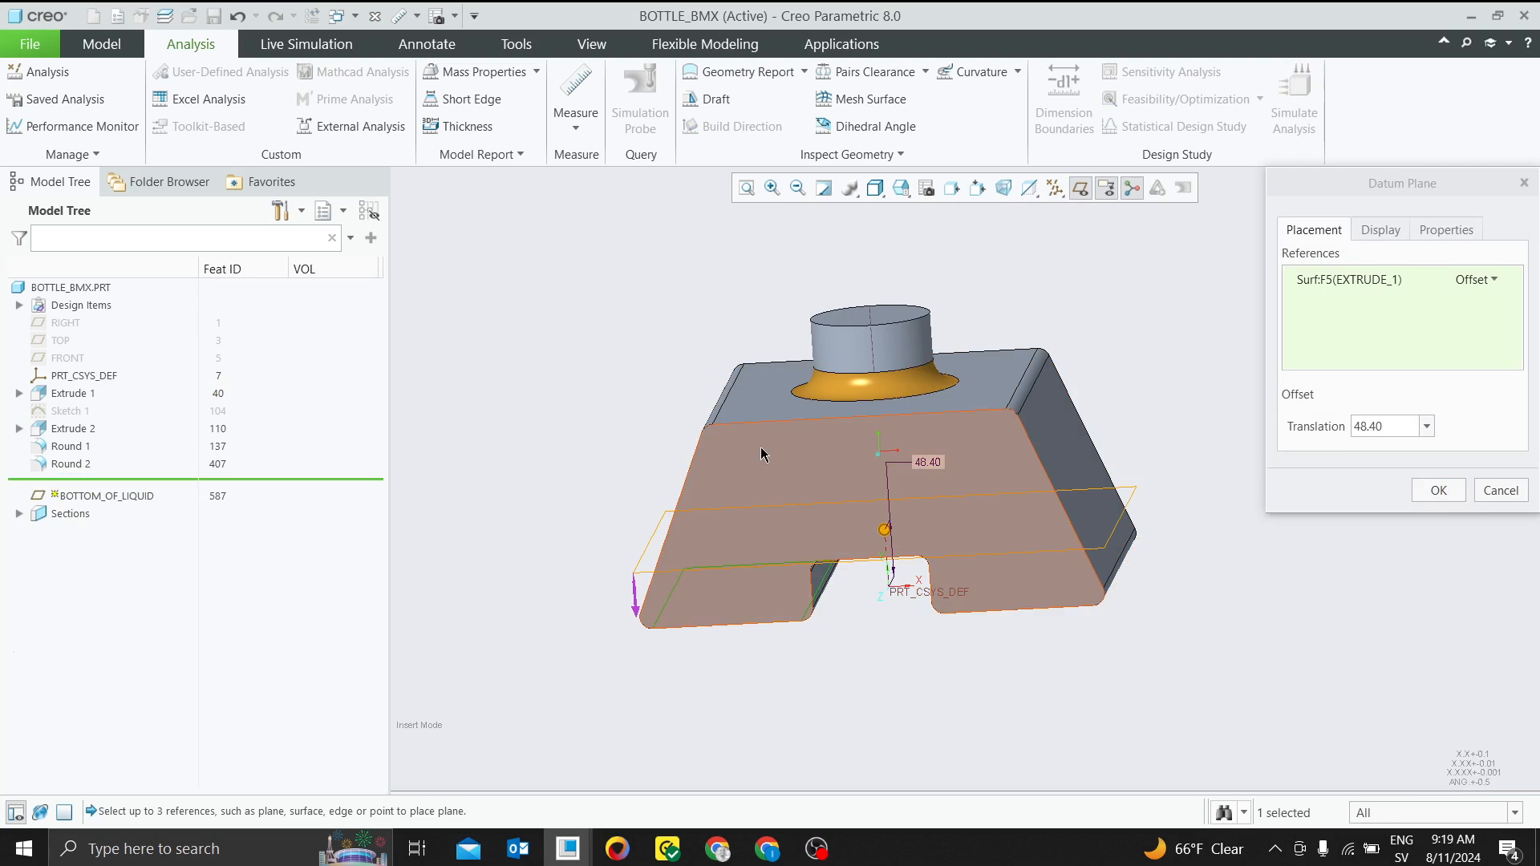
{"action": "middle_click_drag", "start_coordinate": [780, 638], "coordinate": [922, 454]}
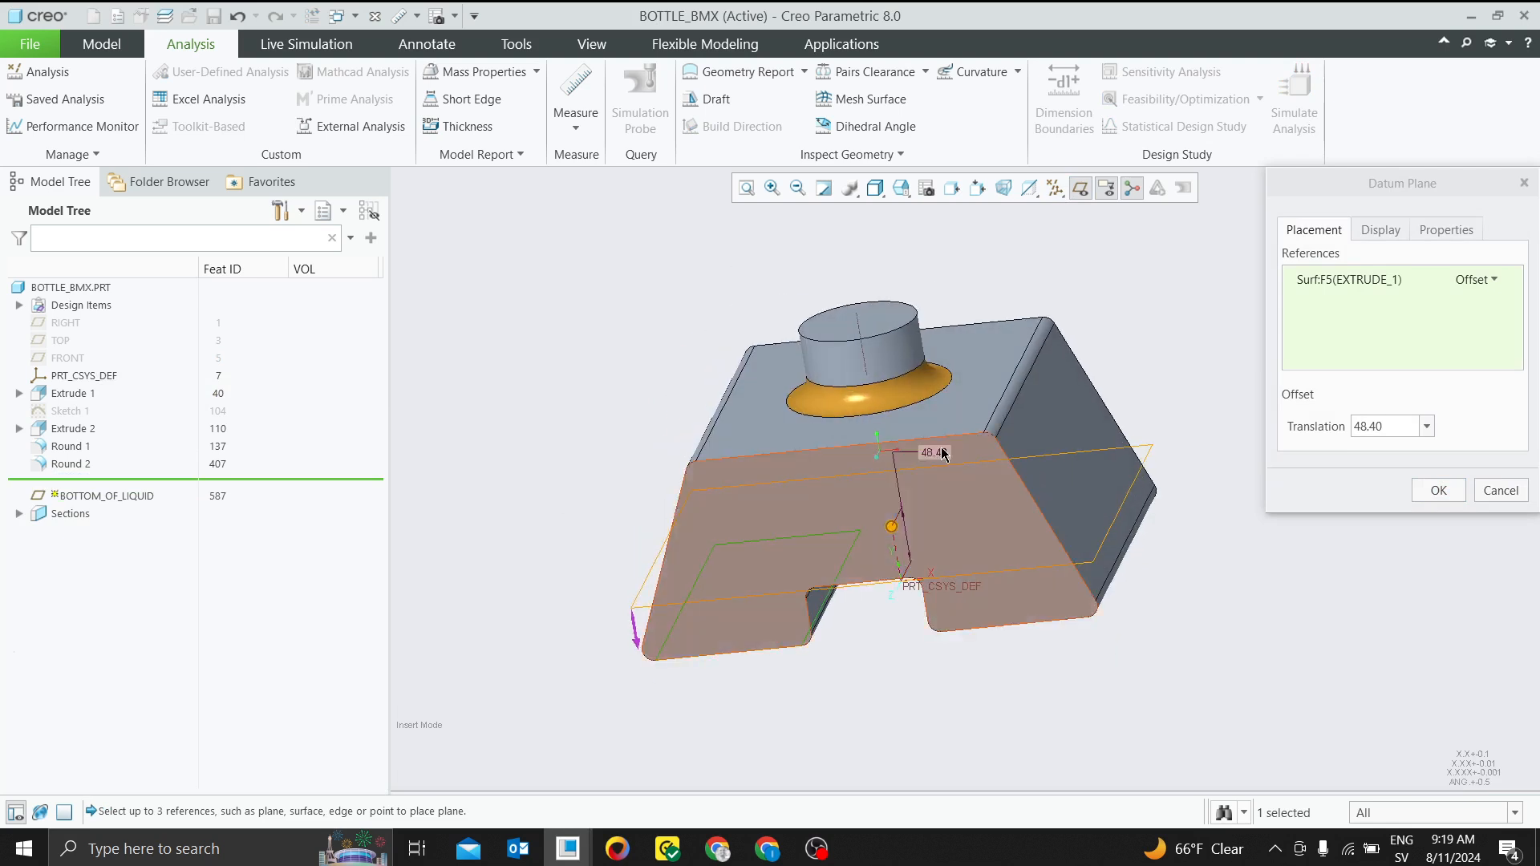
Set the BOTTOM_OF_LIQUID plane's offset translation to 5
{"action": "double_click", "coordinate": [1395, 429]}
{"action": "type", "text": "5"}
{"action": "key", "text": "Return"}
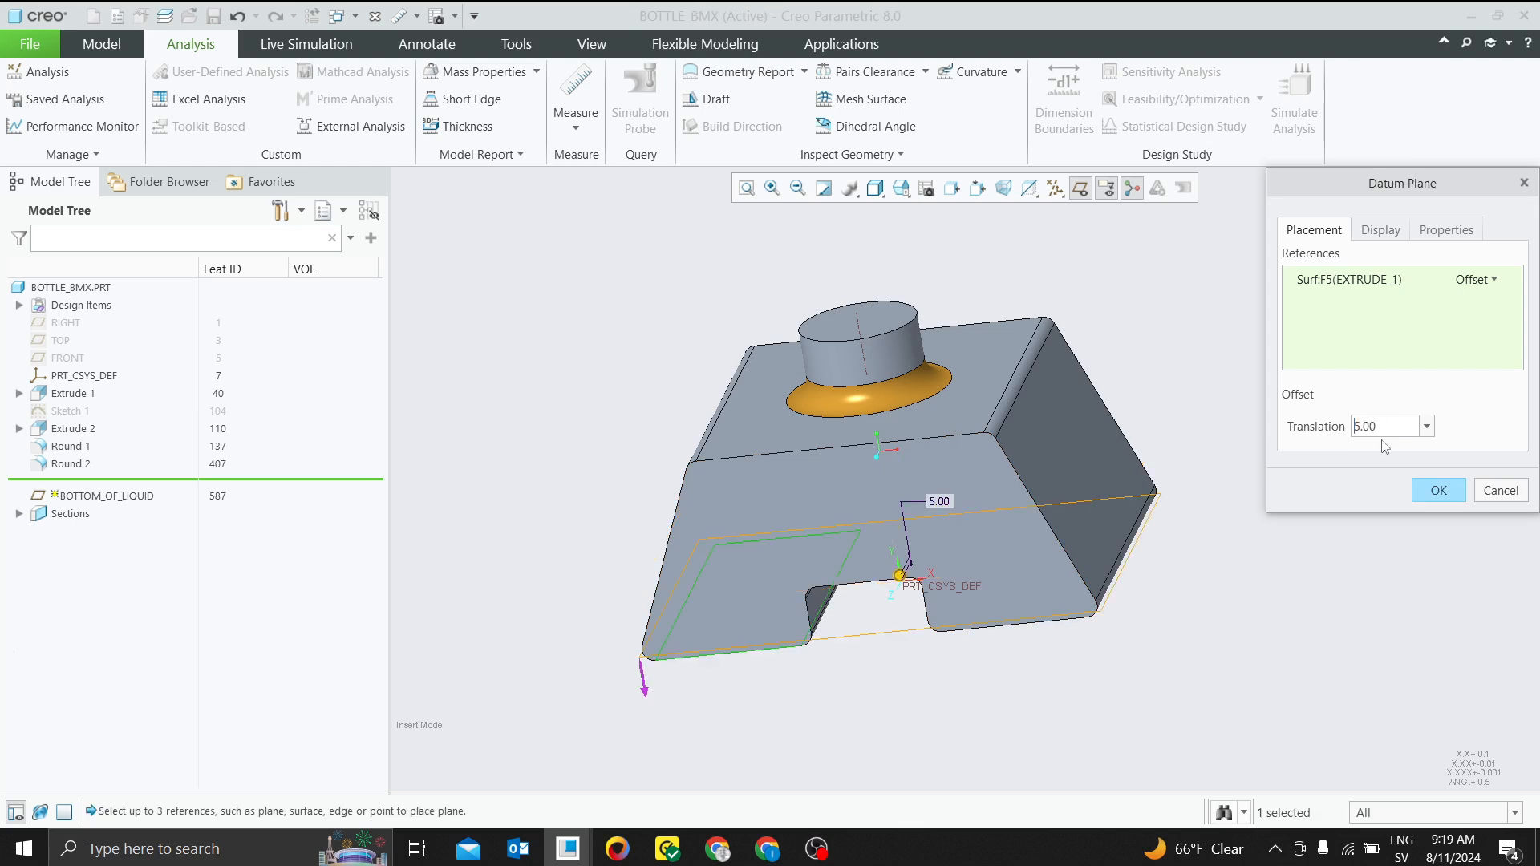
Accept the BOTTOM_OF_LIQUID plane redefinition and roll the model forward to directly after the HEIGHT_OF_LIQUID plane
{"action": "left_click", "coordinate": [1437, 491]}
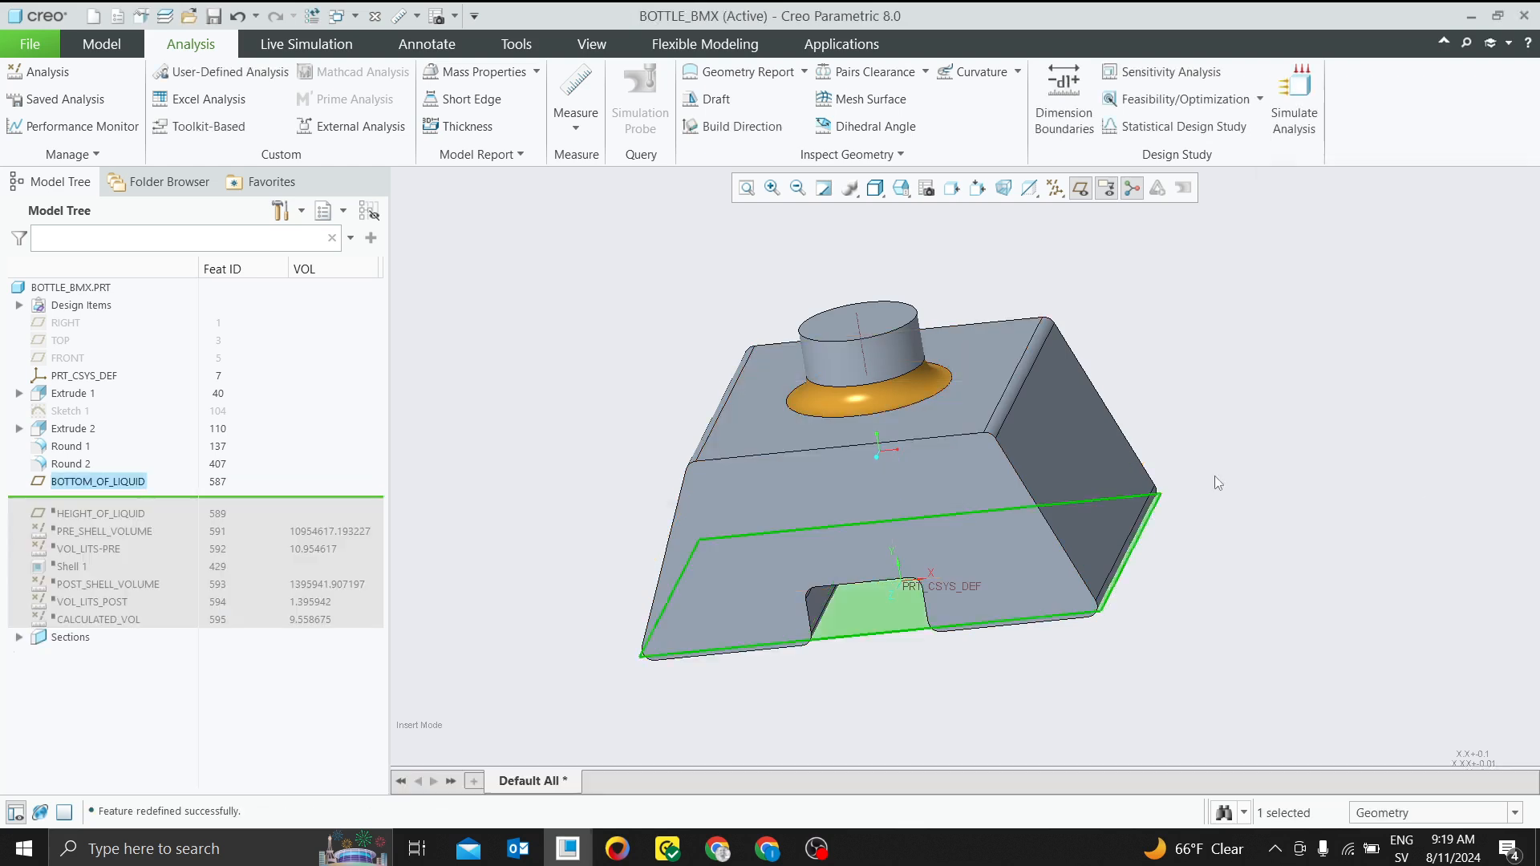
{"action": "middle_click_drag", "start_coordinate": [690, 522], "coordinate": [621, 365]}
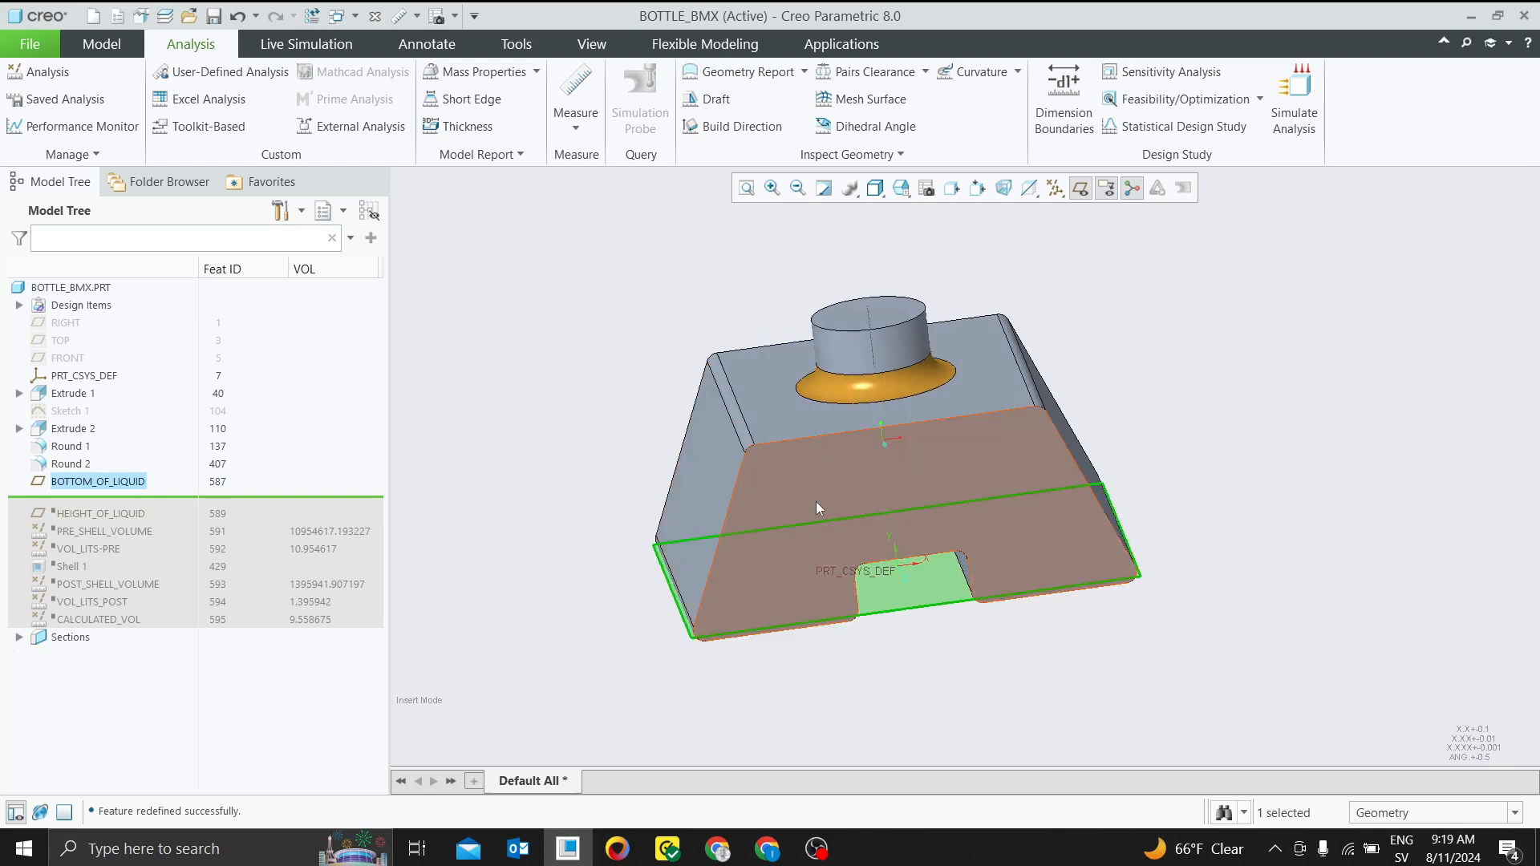
{"action": "left_click", "coordinate": [527, 451]}
{"action": "left_click_drag", "start_coordinate": [166, 502], "coordinate": [157, 517]}
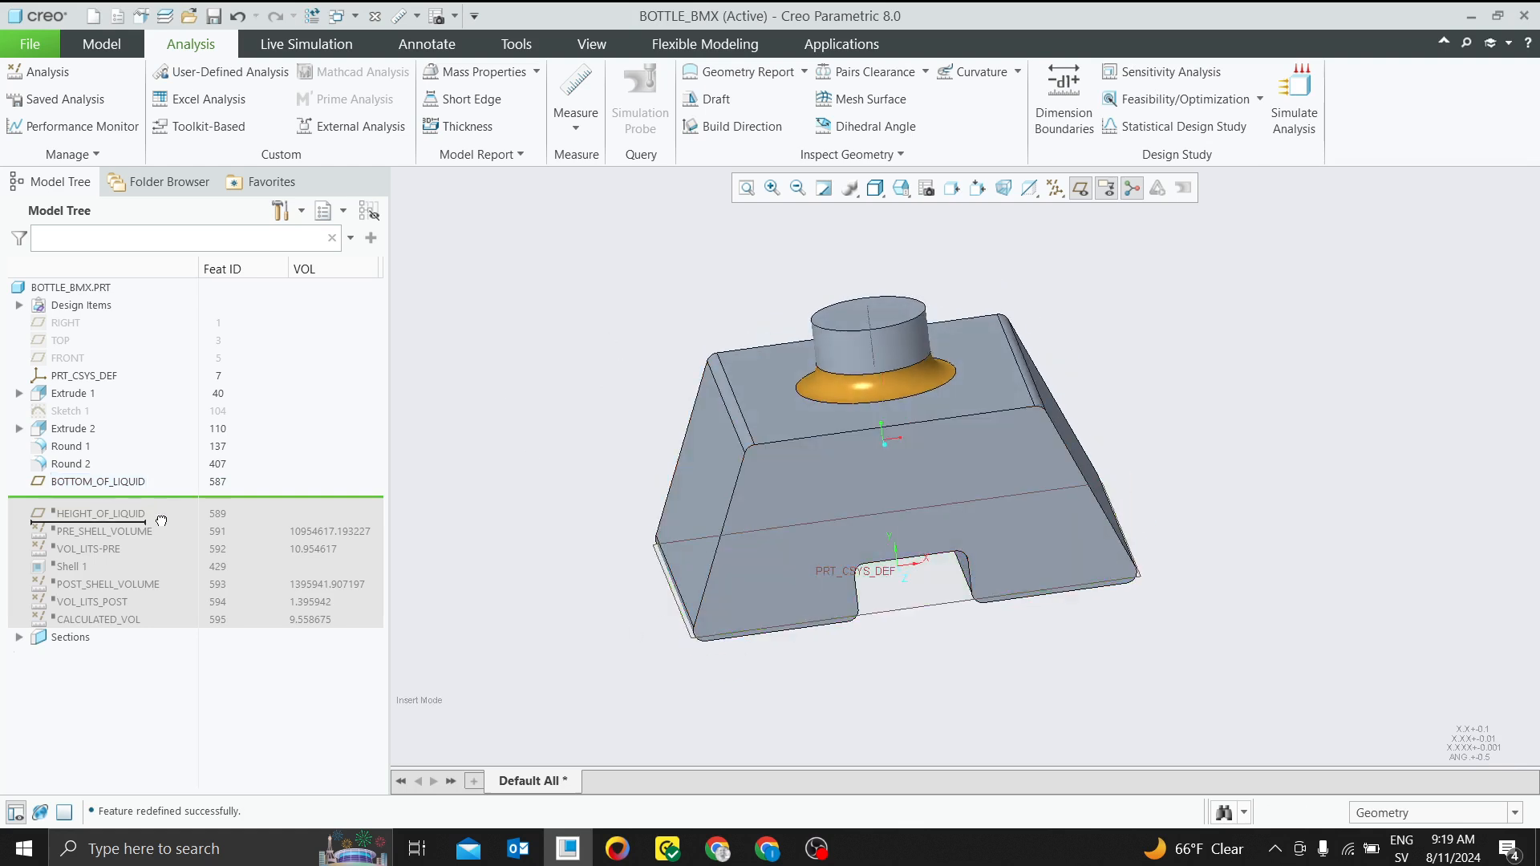
{"action": "left_click", "coordinate": [162, 500]}
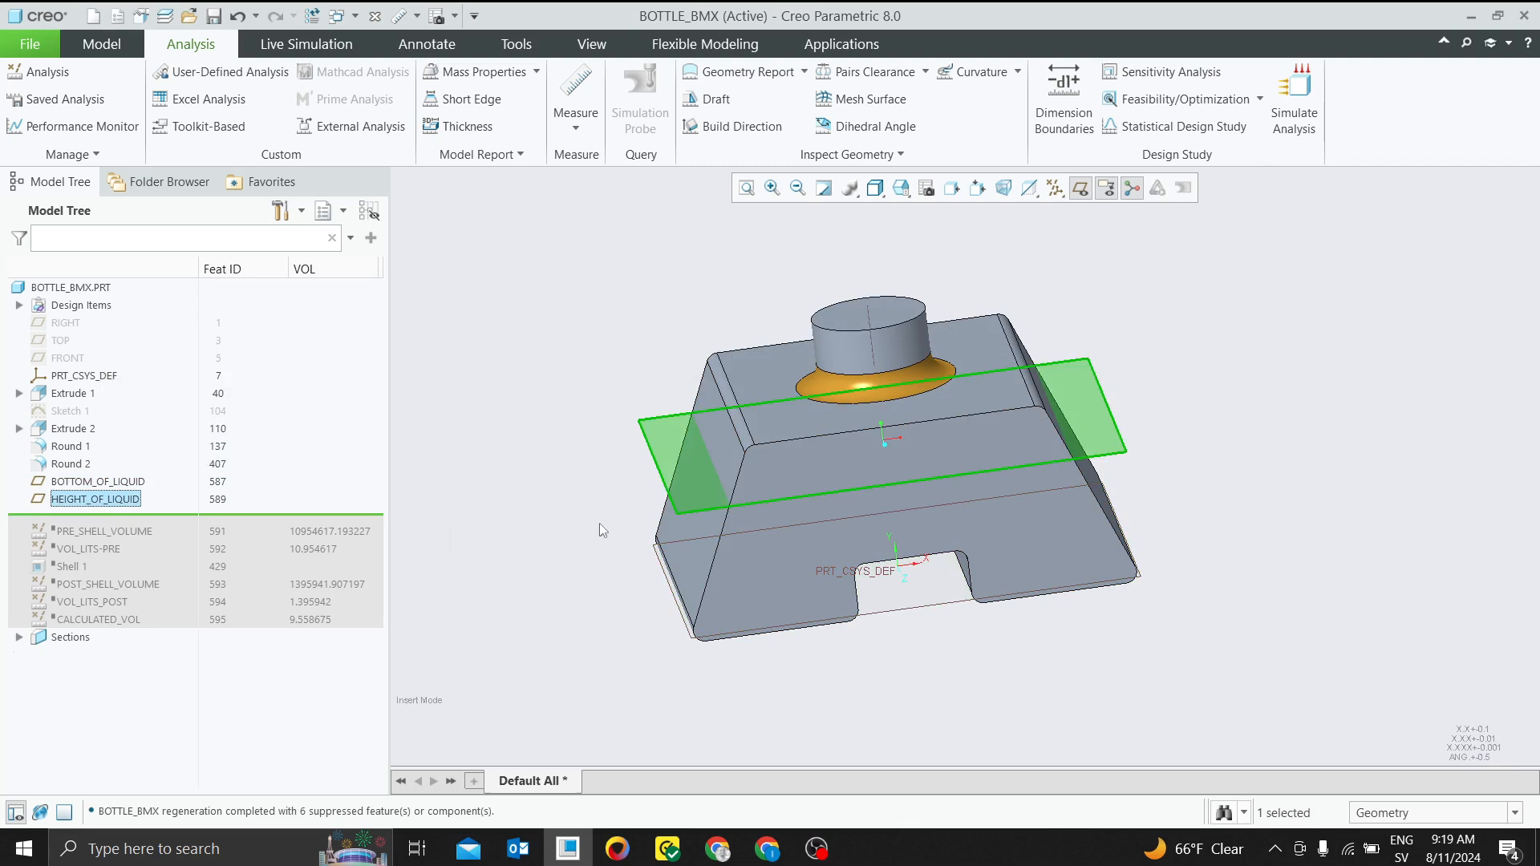
Redefine the HEIGHT_OF_LIQUID plane, moving it down to an offset of about 96.10 from the BOTTOM_OF_LIQUID plane
{"action": "middle_click_drag", "start_coordinate": [599, 523], "coordinate": [576, 496]}
{"action": "right_click", "coordinate": [125, 496]}
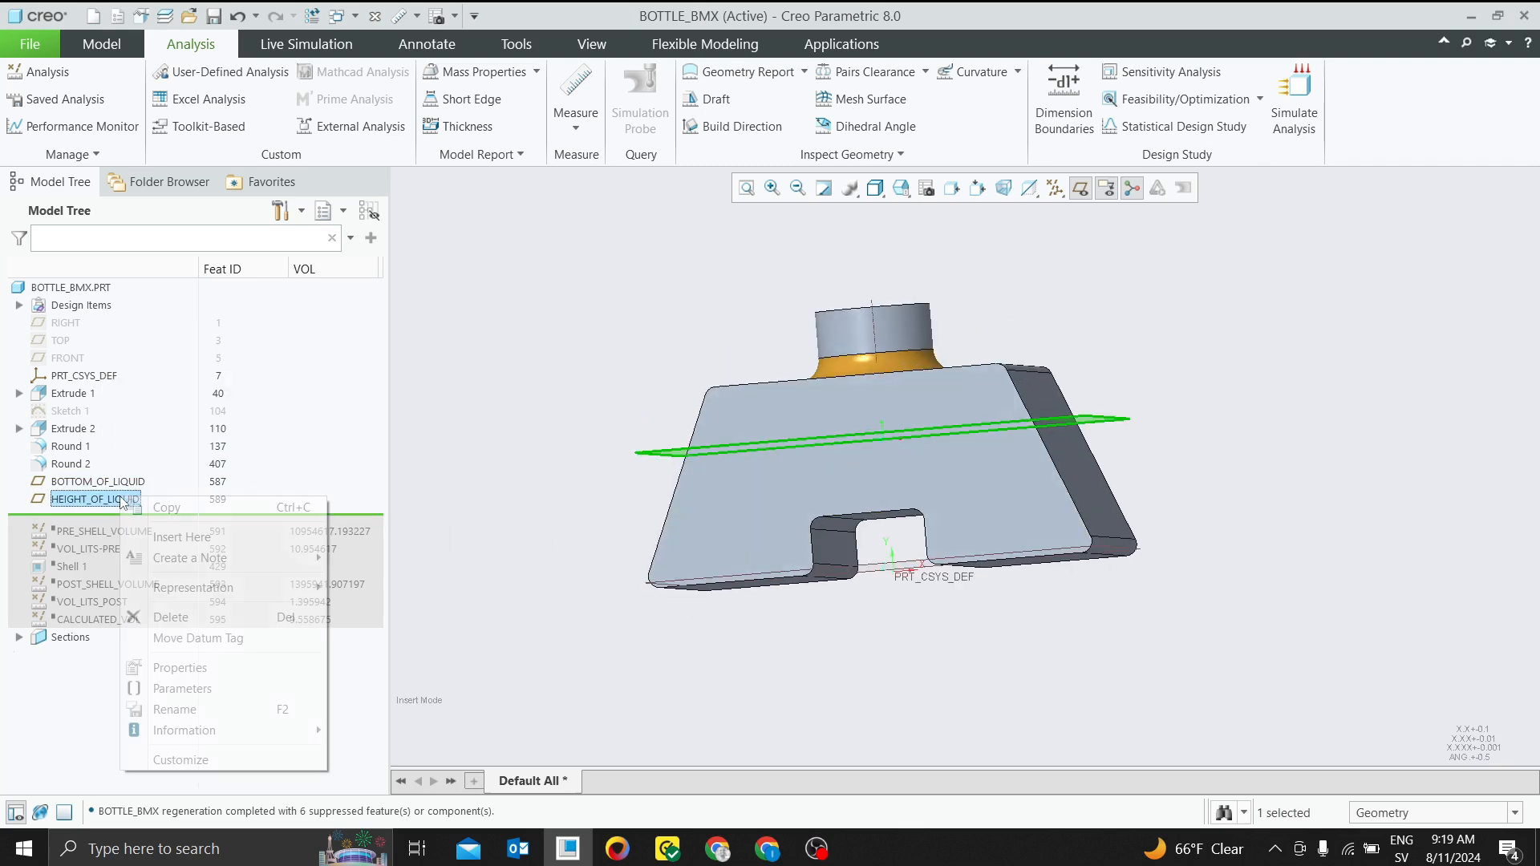
{"action": "left_click", "coordinate": [158, 412]}
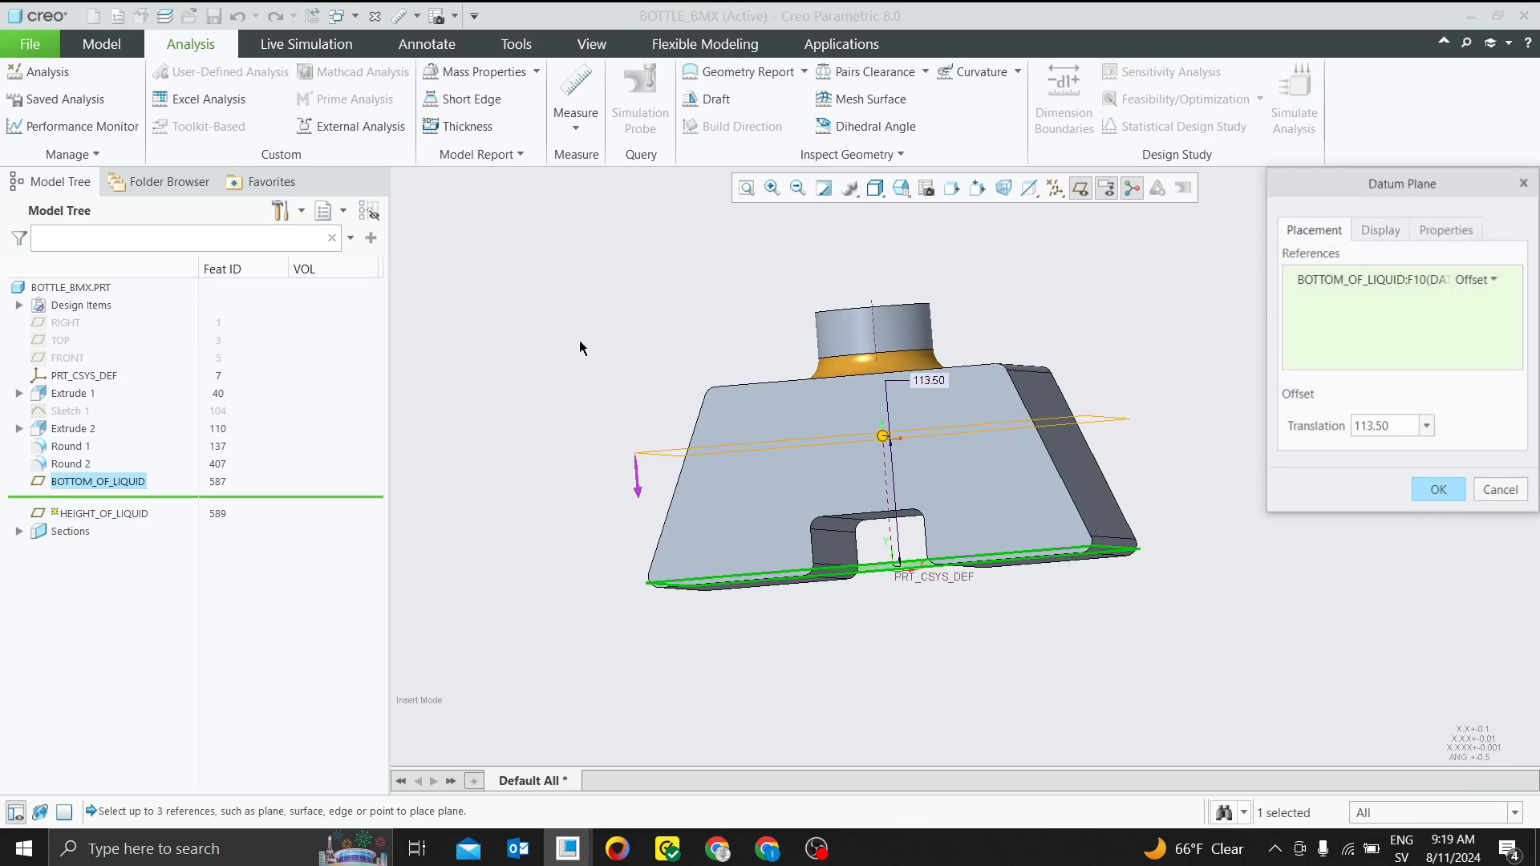
{"action": "left_click_drag", "start_coordinate": [871, 334], "coordinate": [882, 474]}
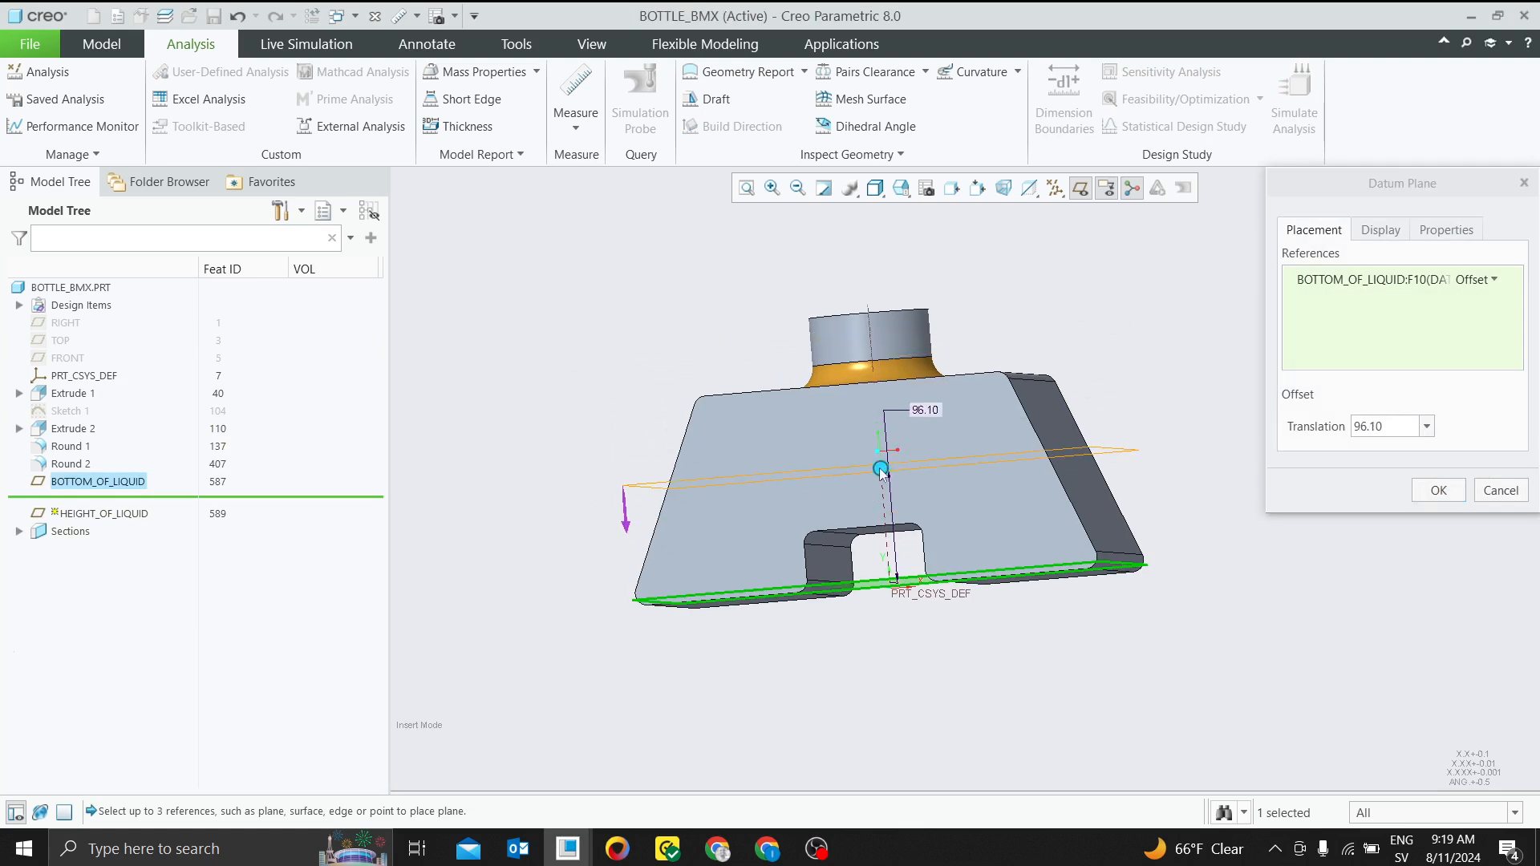
{"action": "middle_click_drag", "start_coordinate": [881, 472], "coordinate": [897, 401]}
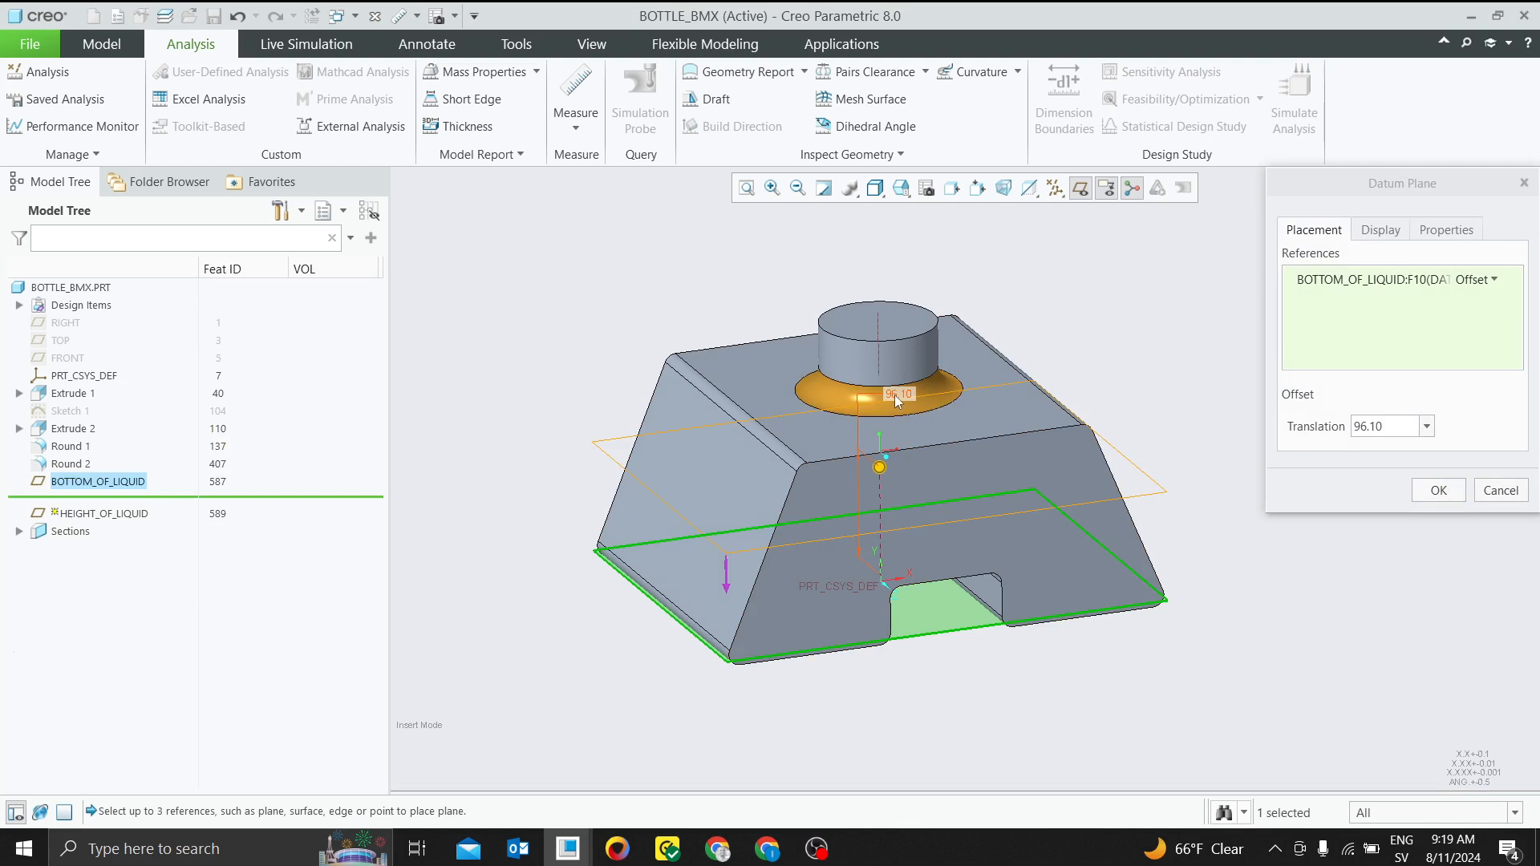
Set the HEIGHT_OF_LIQUID plane's offset translation to 100 and accept the redefinition
{"action": "double_click", "coordinate": [1381, 426]}
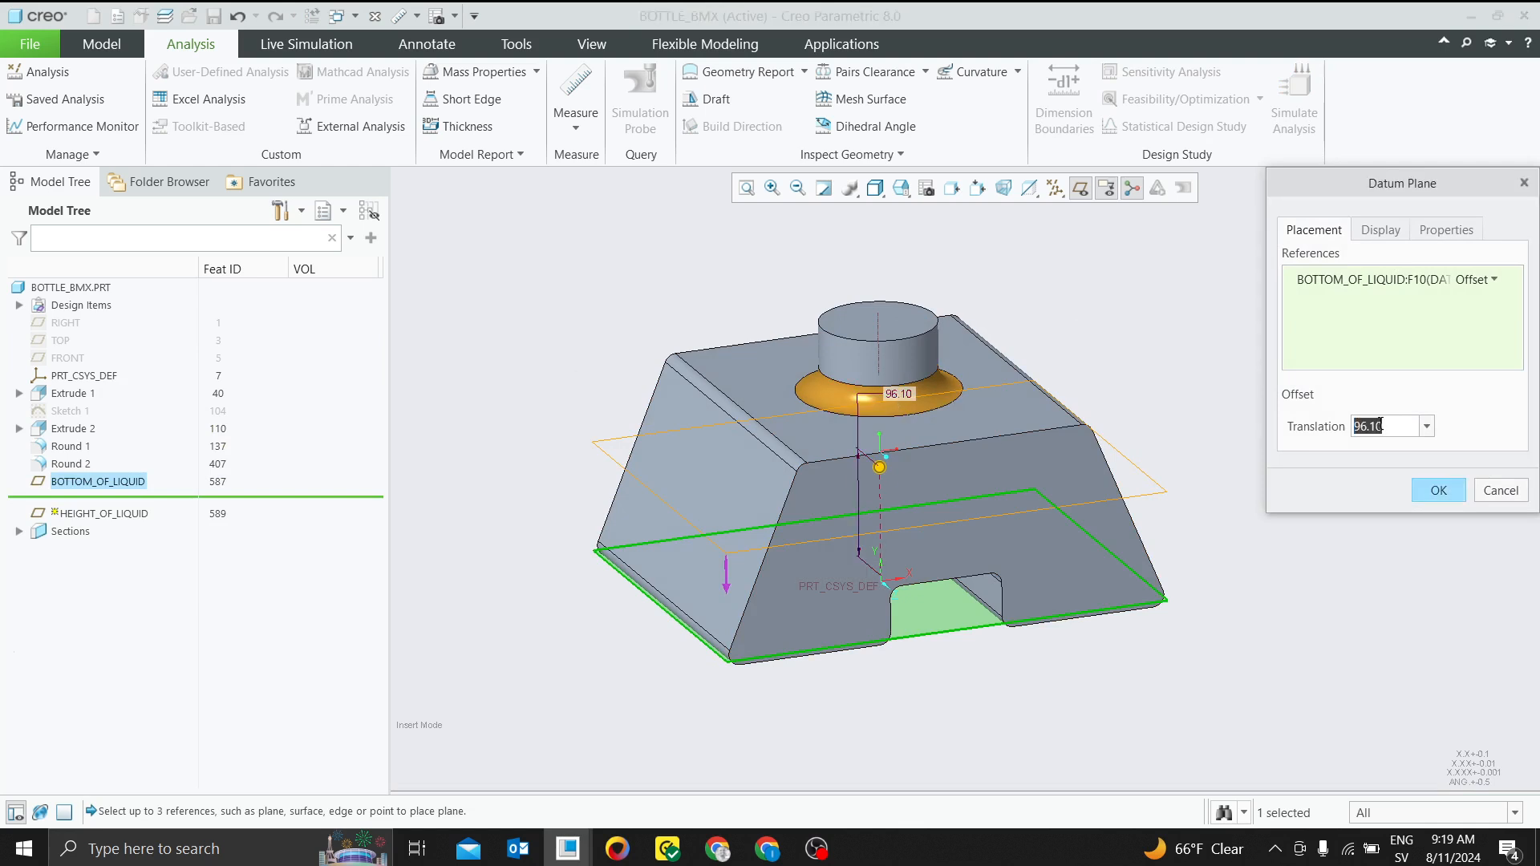
{"action": "type", "text": "100"}
{"action": "key", "text": "Return"}
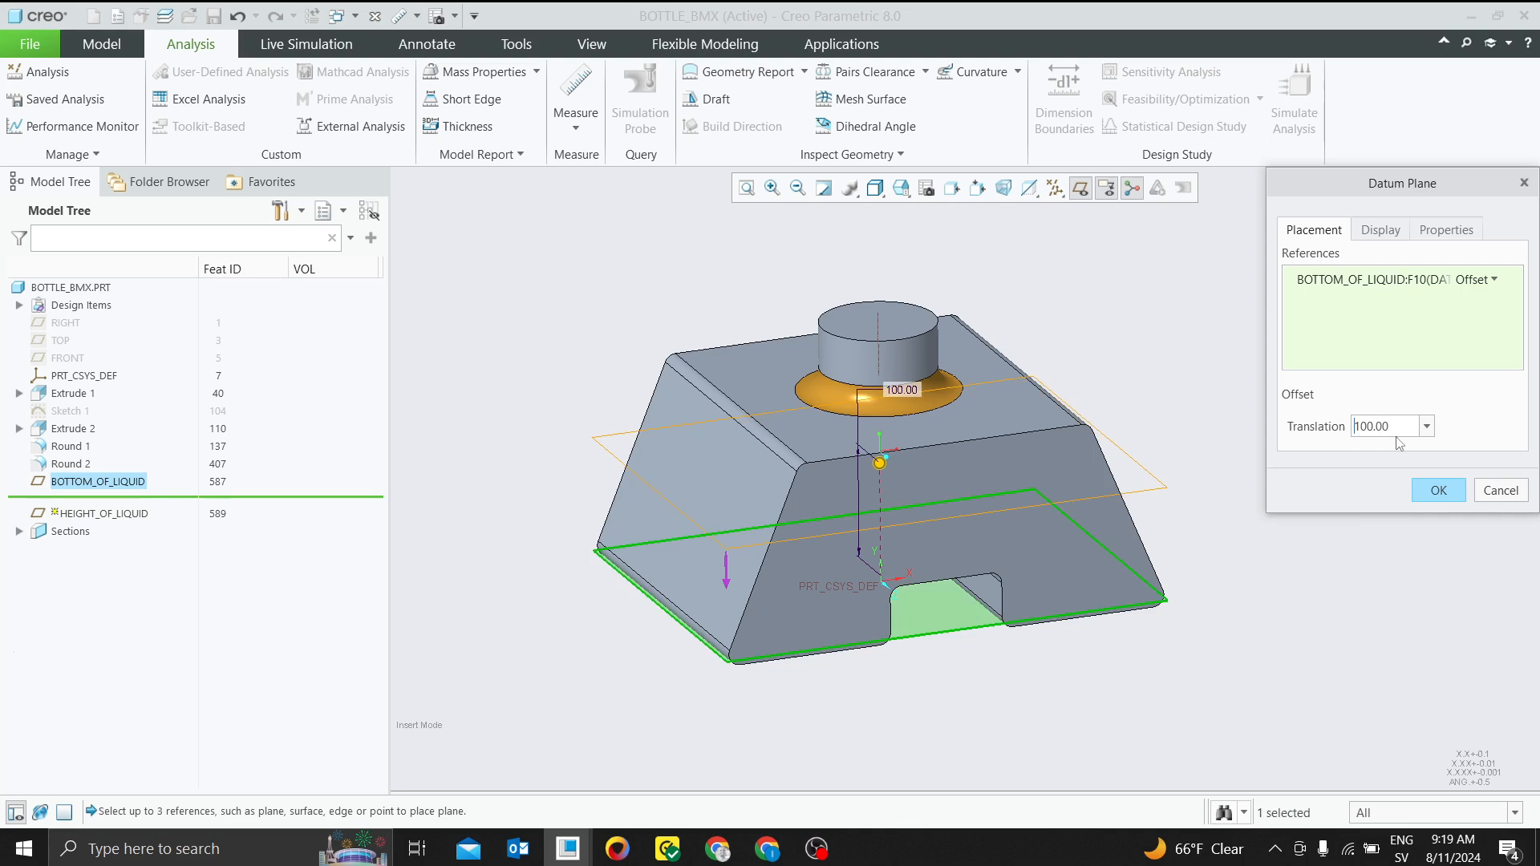
{"action": "left_click", "coordinate": [1440, 492]}
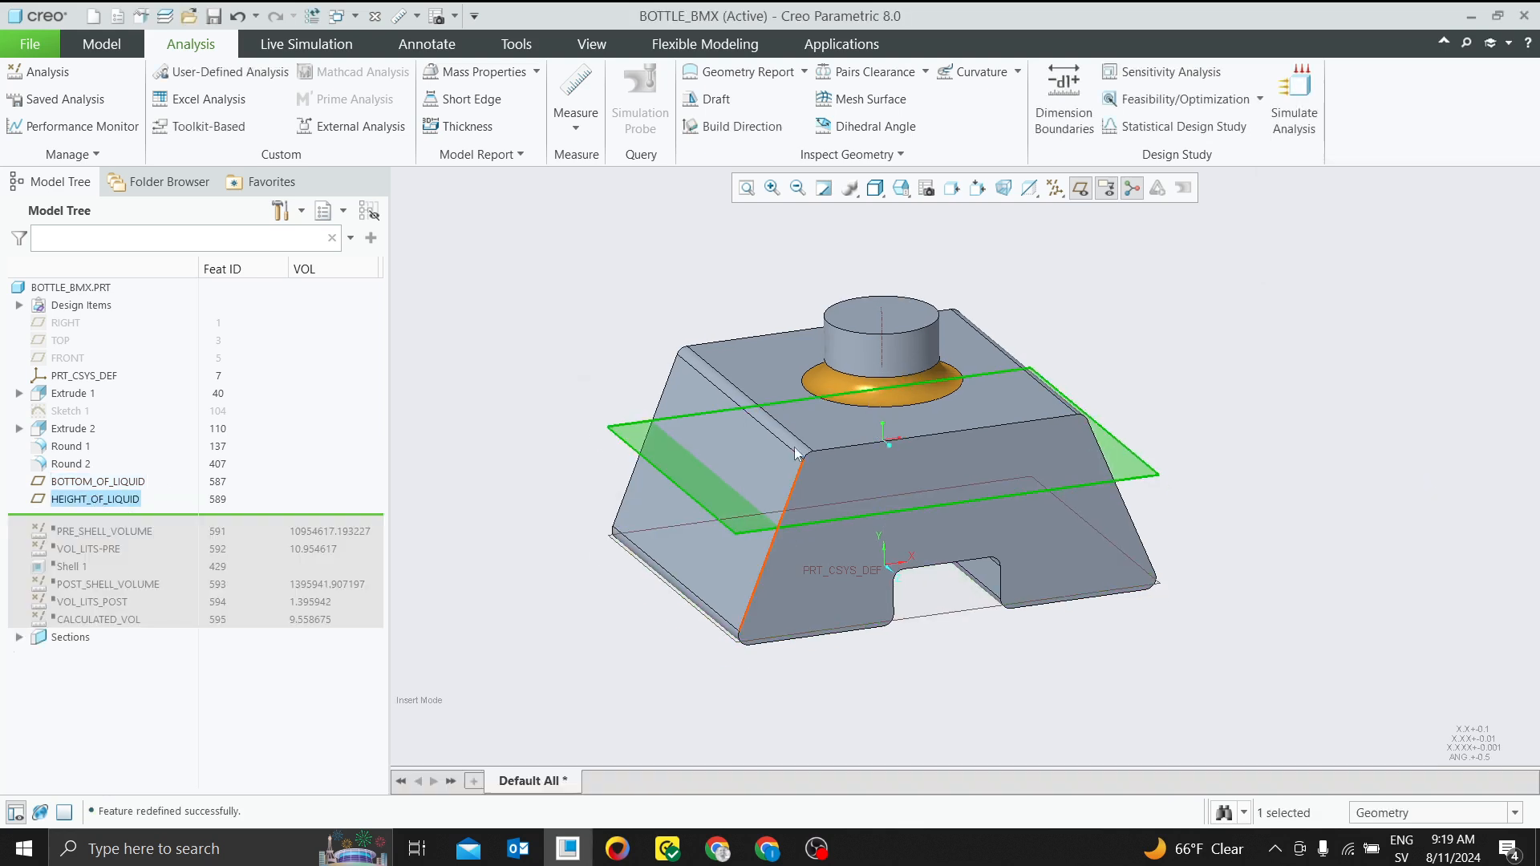
Hide the BOTTOM_OF_LIQUID plane at the base of the bottle
{"action": "mouse_move", "coordinate": [550, 491]}
{"action": "middle_mouse_down"}
{"action": "mouse_move", "coordinate": [538, 473]}
{"action": "mouse_move", "coordinate": [523, 481]}
{"action": "mouse_move", "coordinate": [536, 485]}
{"action": "middle_mouse_up"}
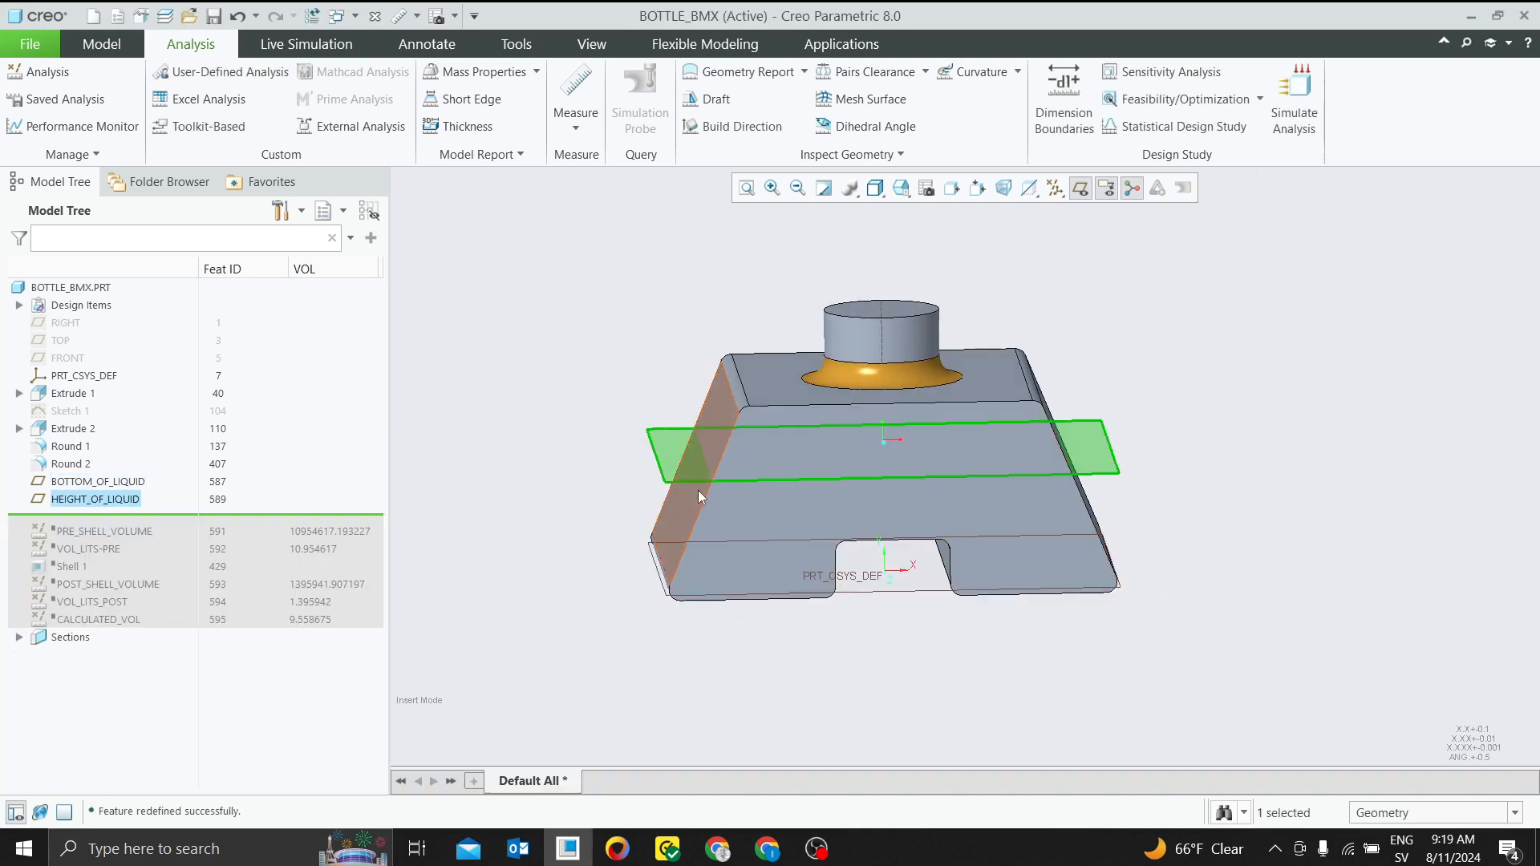
{"action": "left_click", "coordinate": [509, 356]}
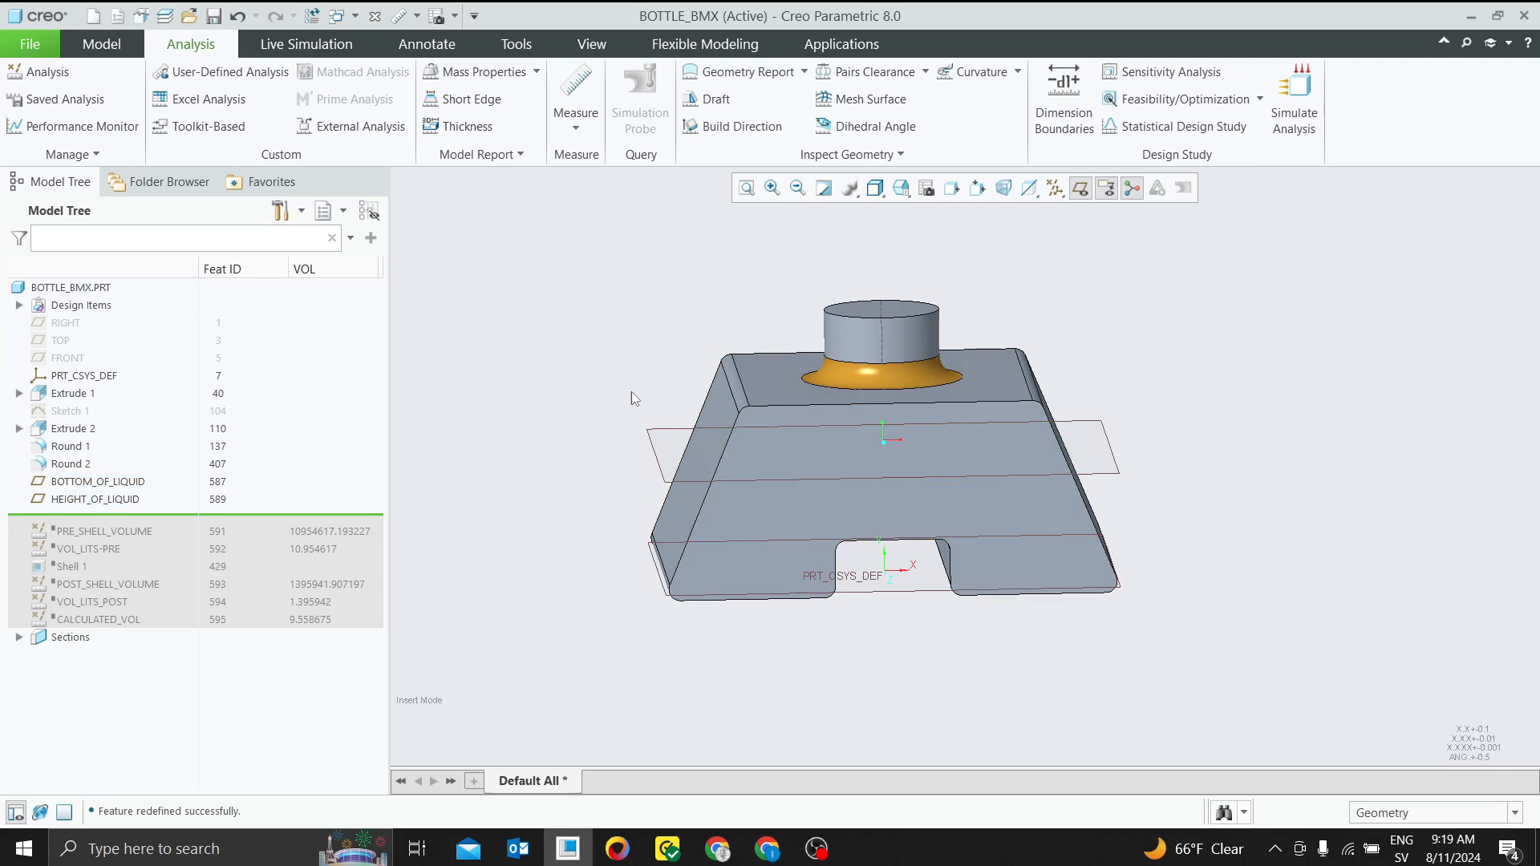
{"action": "left_click", "coordinate": [654, 554]}
{"action": "left_click", "coordinate": [709, 502]}
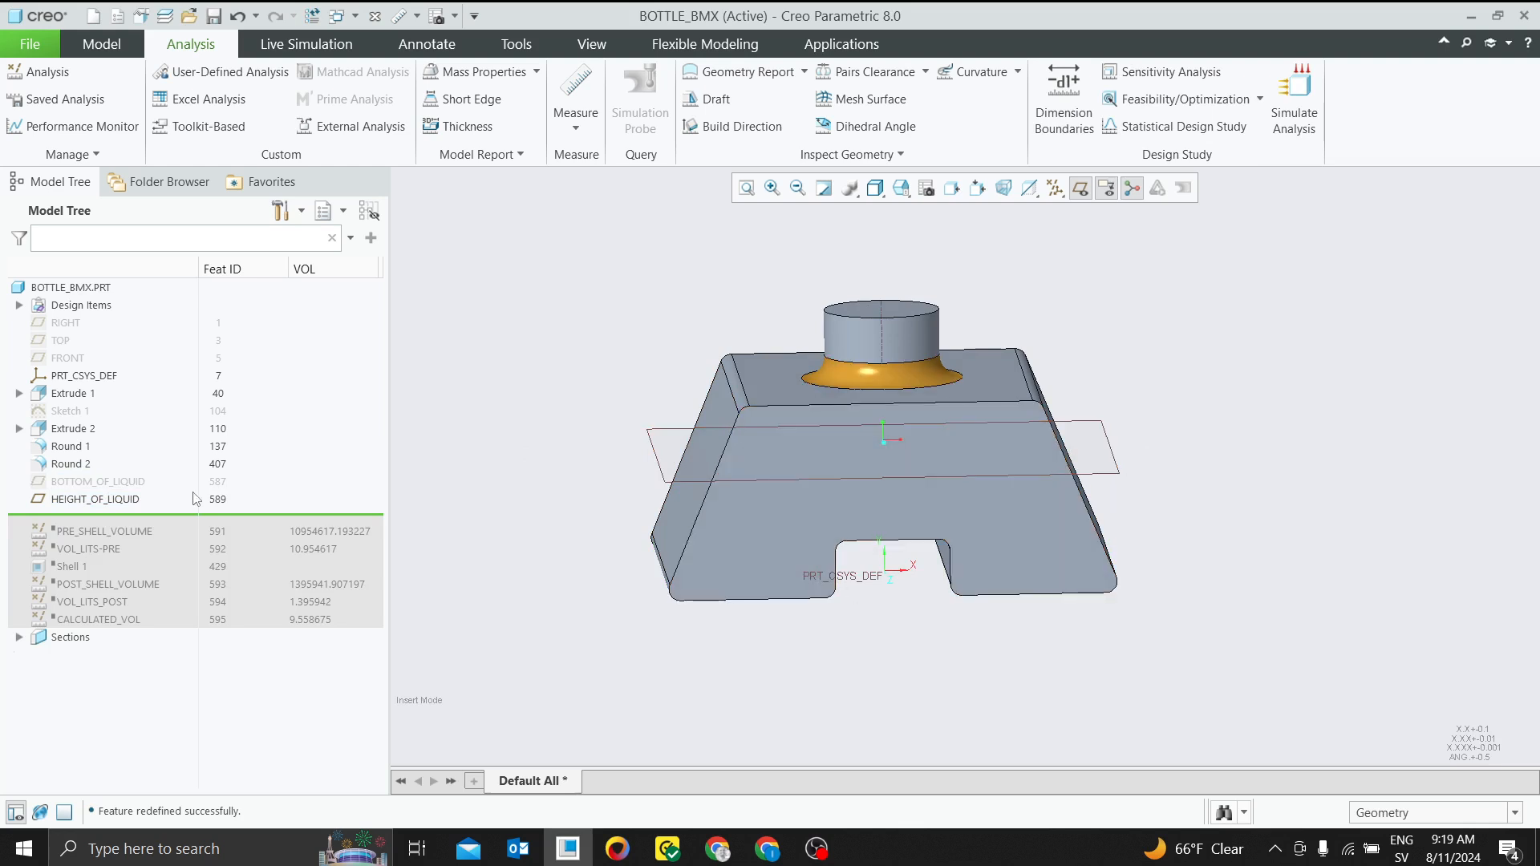
Preview a planar section of the bottle at the HEIGHT_OF_LIQUID plane to examine the filled portion, and discard the section
{"action": "mouse_move", "coordinate": [605, 519]}
{"action": "middle_mouse_down"}
{"action": "mouse_move", "coordinate": [598, 441]}
{"action": "mouse_move", "coordinate": [583, 506]}
{"action": "mouse_move", "coordinate": [565, 498]}
{"action": "mouse_move", "coordinate": [624, 516]}
{"action": "middle_mouse_up"}
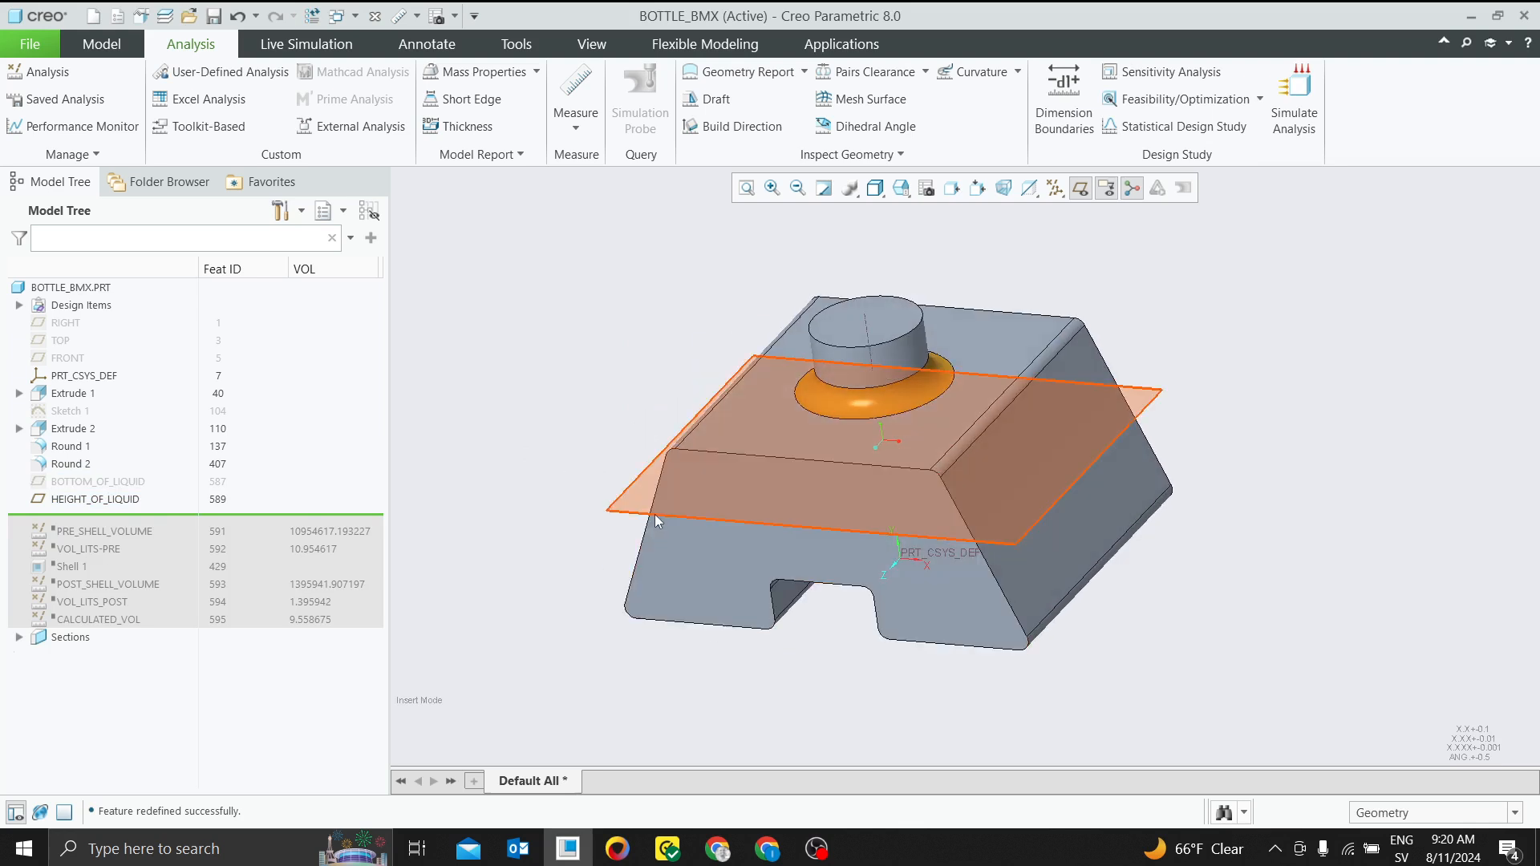
{"action": "left_click", "coordinate": [655, 518]}
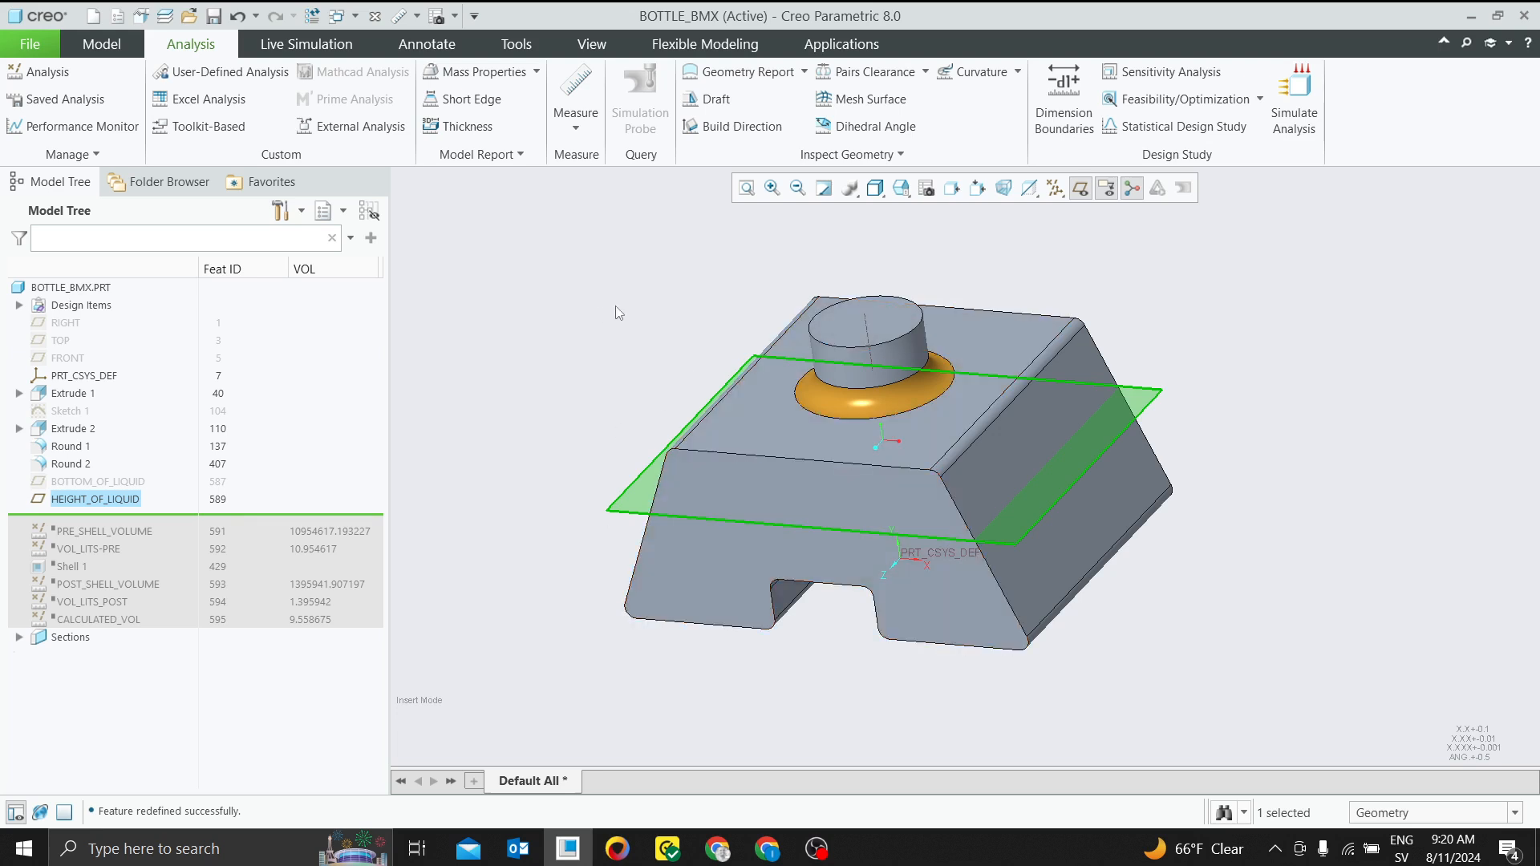
{"action": "left_click", "coordinate": [532, 462]}
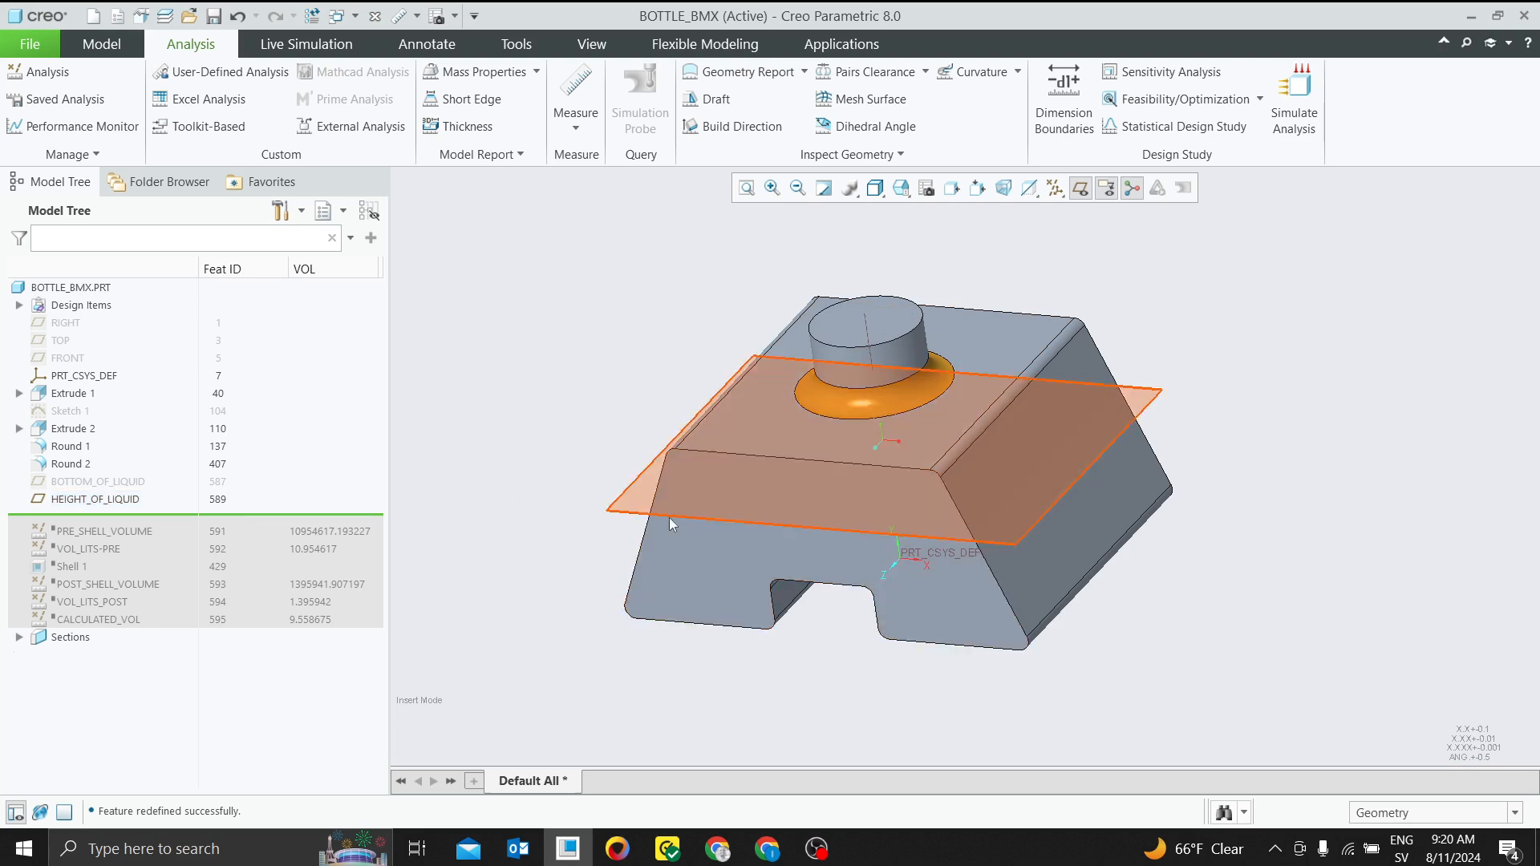
{"action": "middle_click_drag", "start_coordinate": [695, 548], "coordinate": [714, 519]}
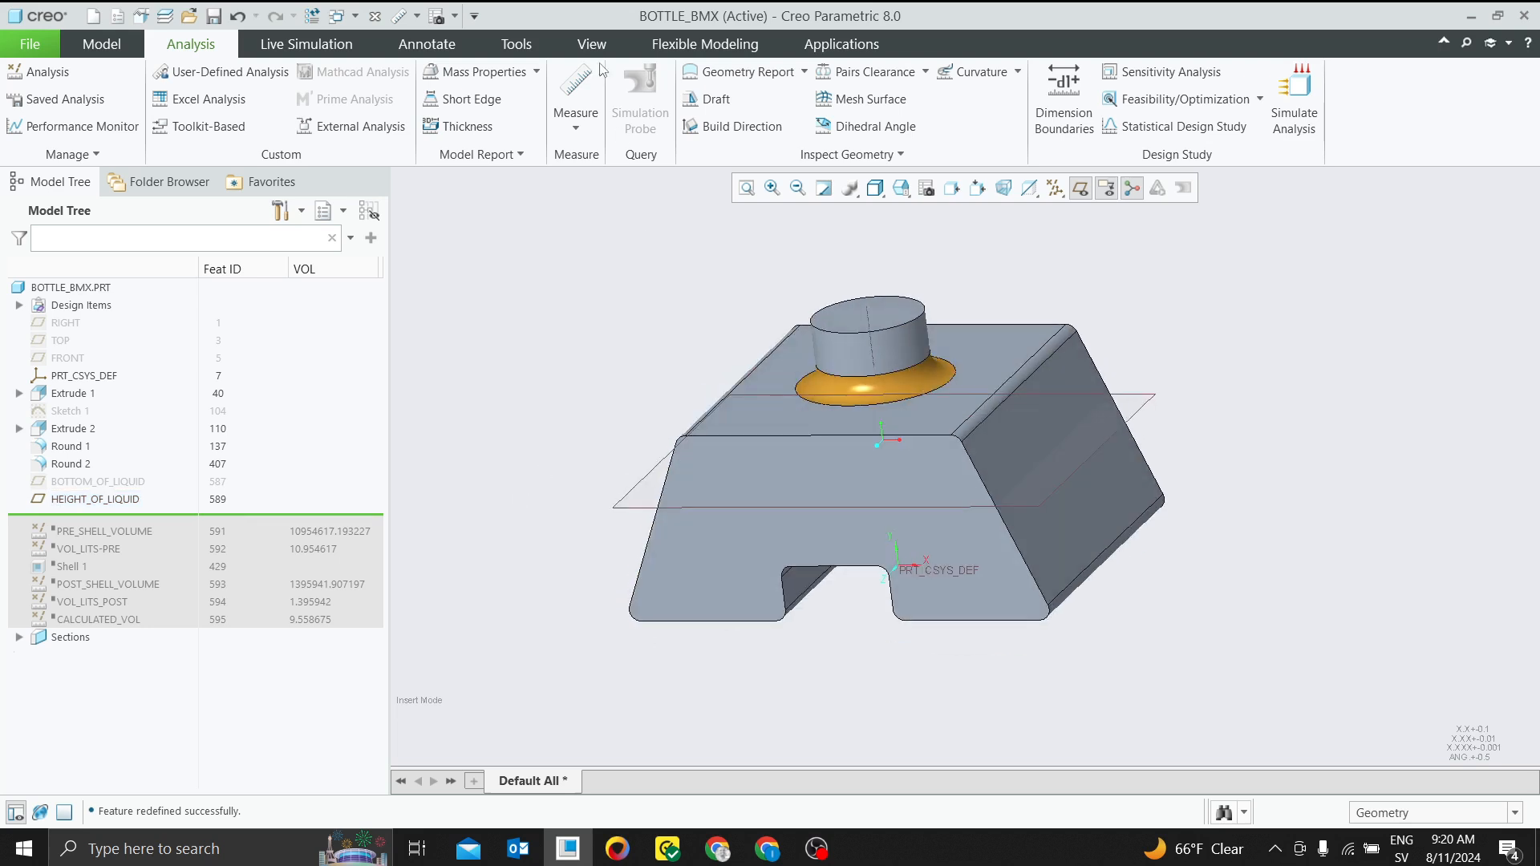
{"action": "left_click", "coordinate": [571, 46]}
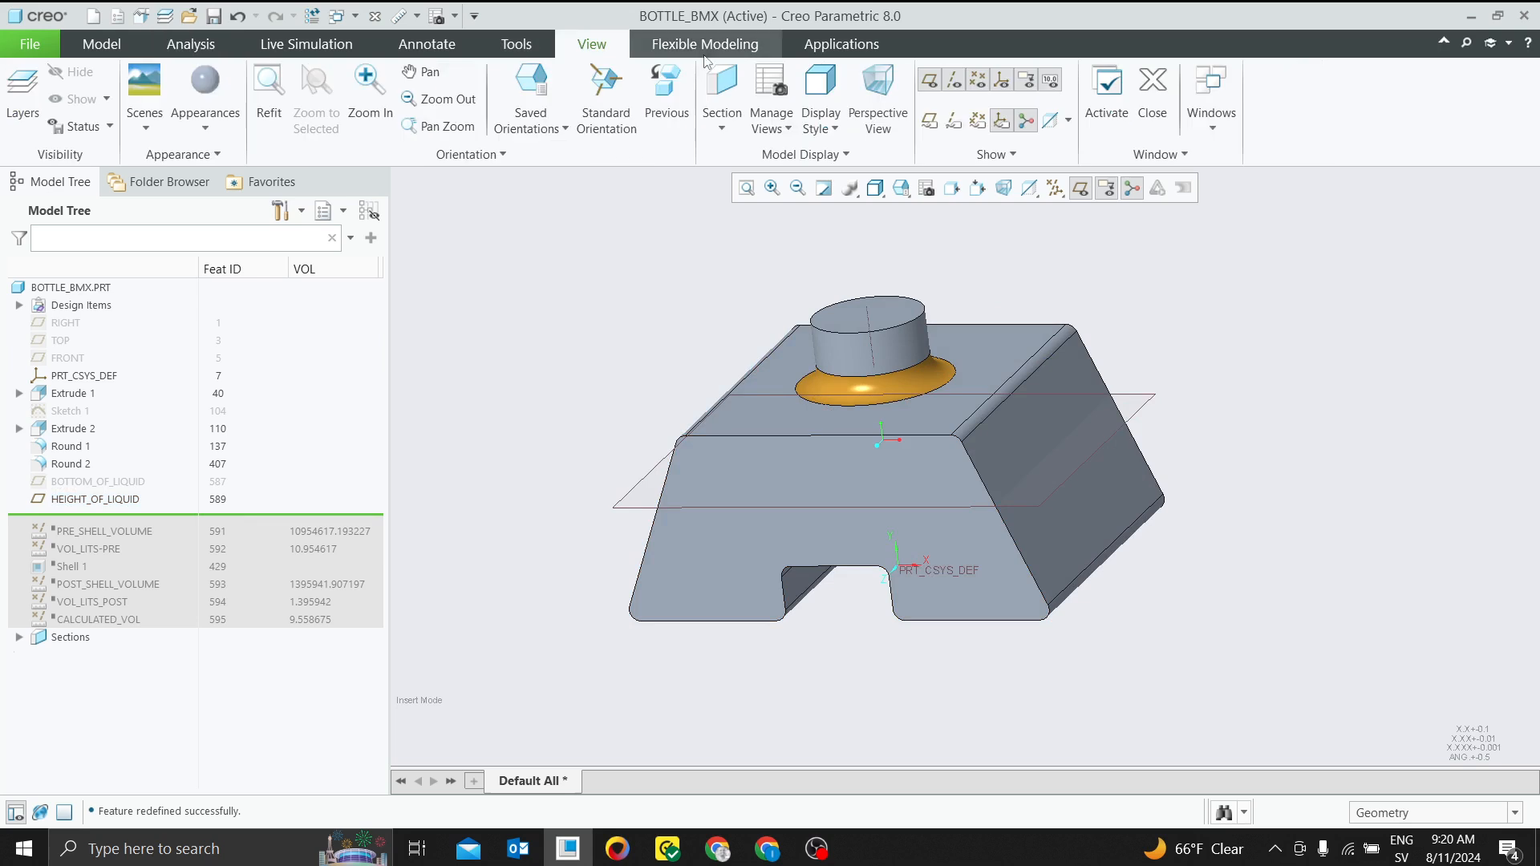
{"action": "left_click", "coordinate": [721, 127]}
{"action": "left_click", "coordinate": [738, 147]}
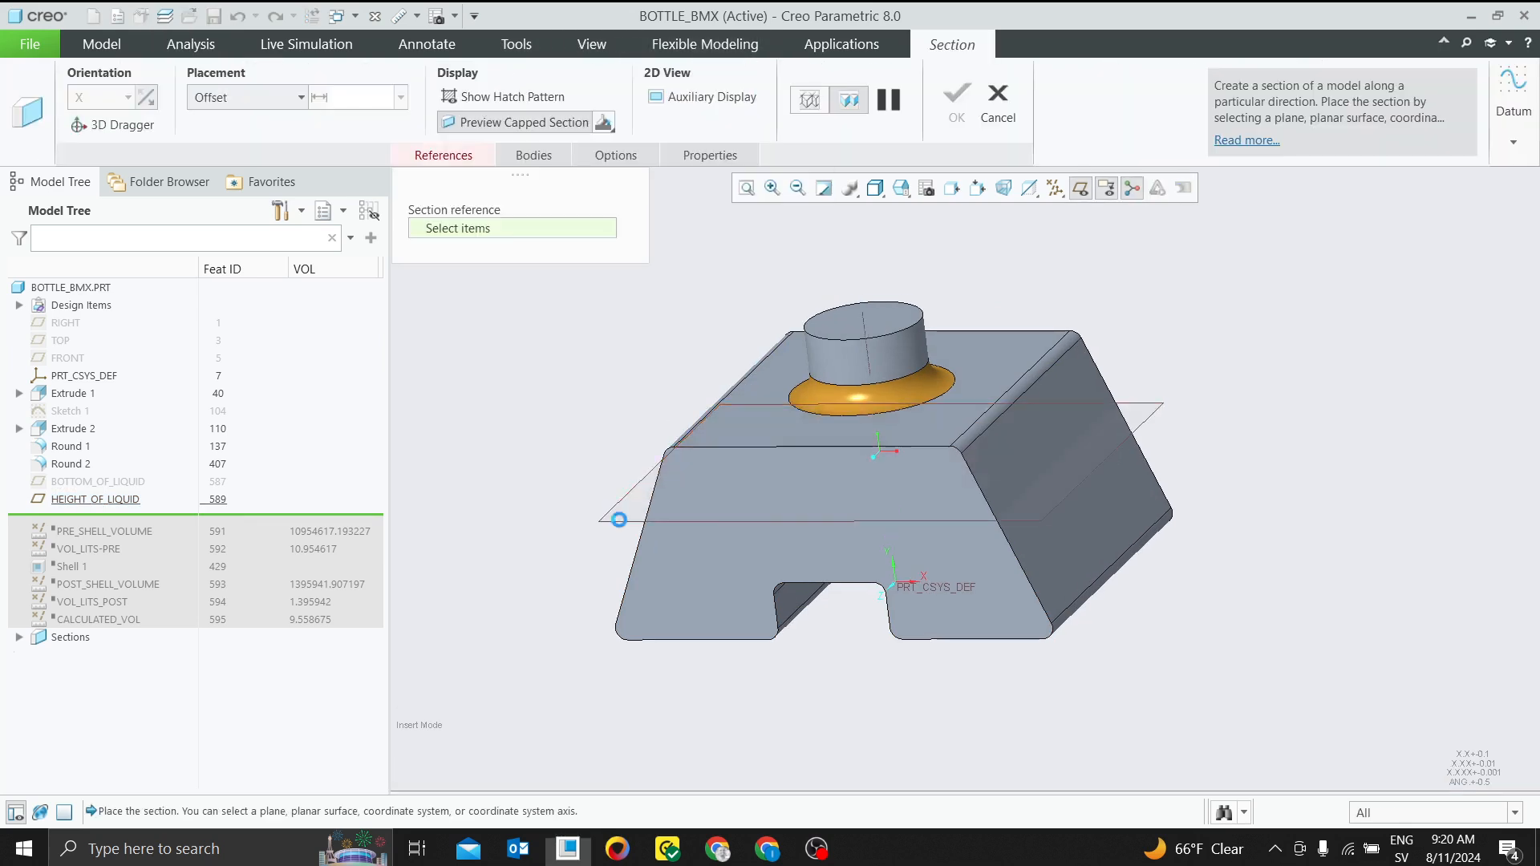
{"action": "left_click", "coordinate": [619, 517]}
{"action": "middle_click_drag", "start_coordinate": [846, 551], "coordinate": [771, 364]}
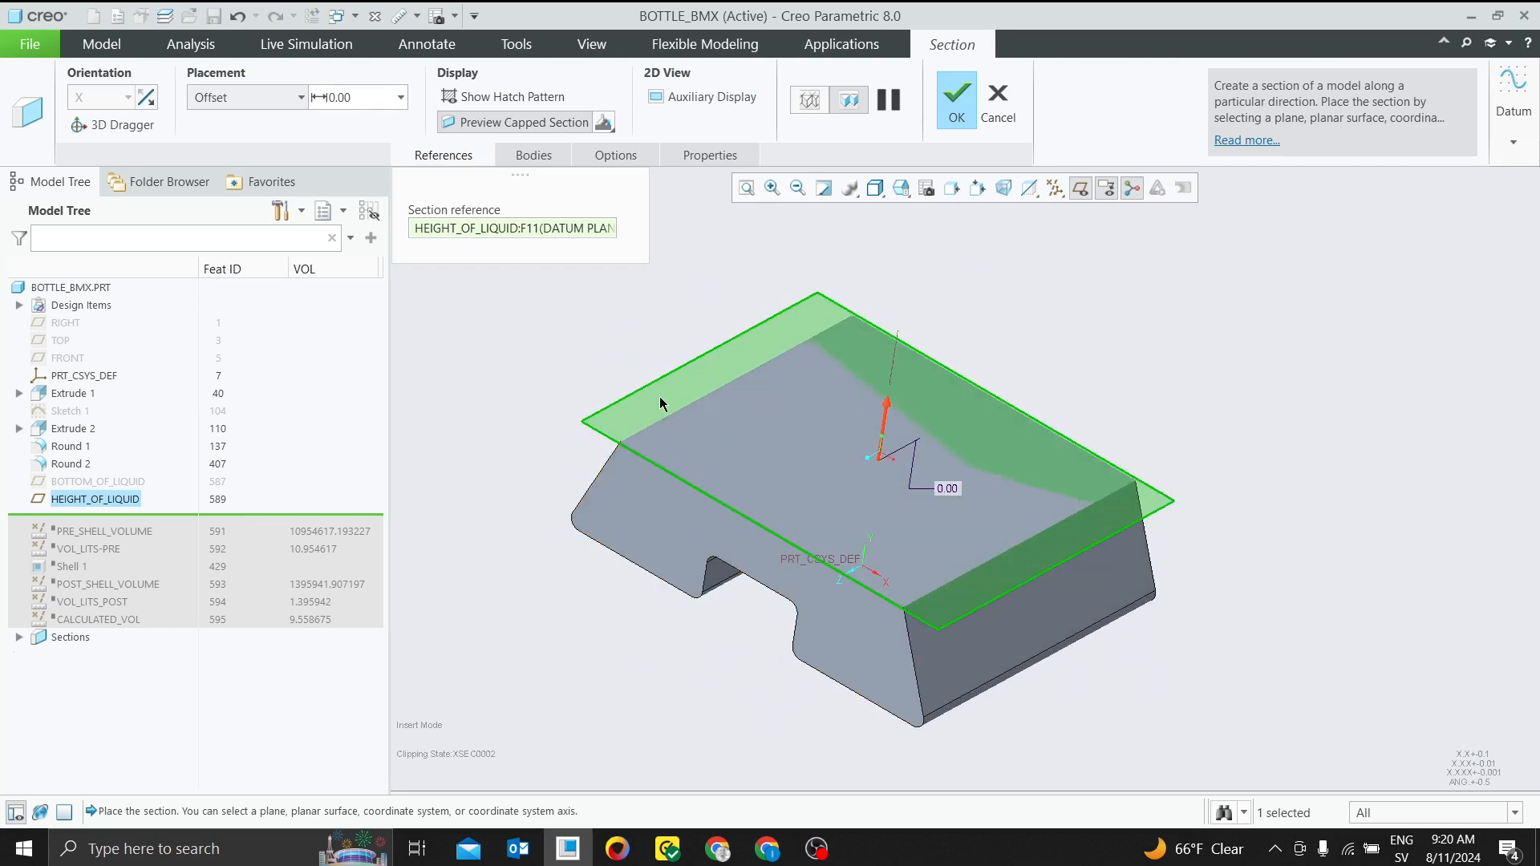
{"action": "left_click", "coordinate": [998, 101]}
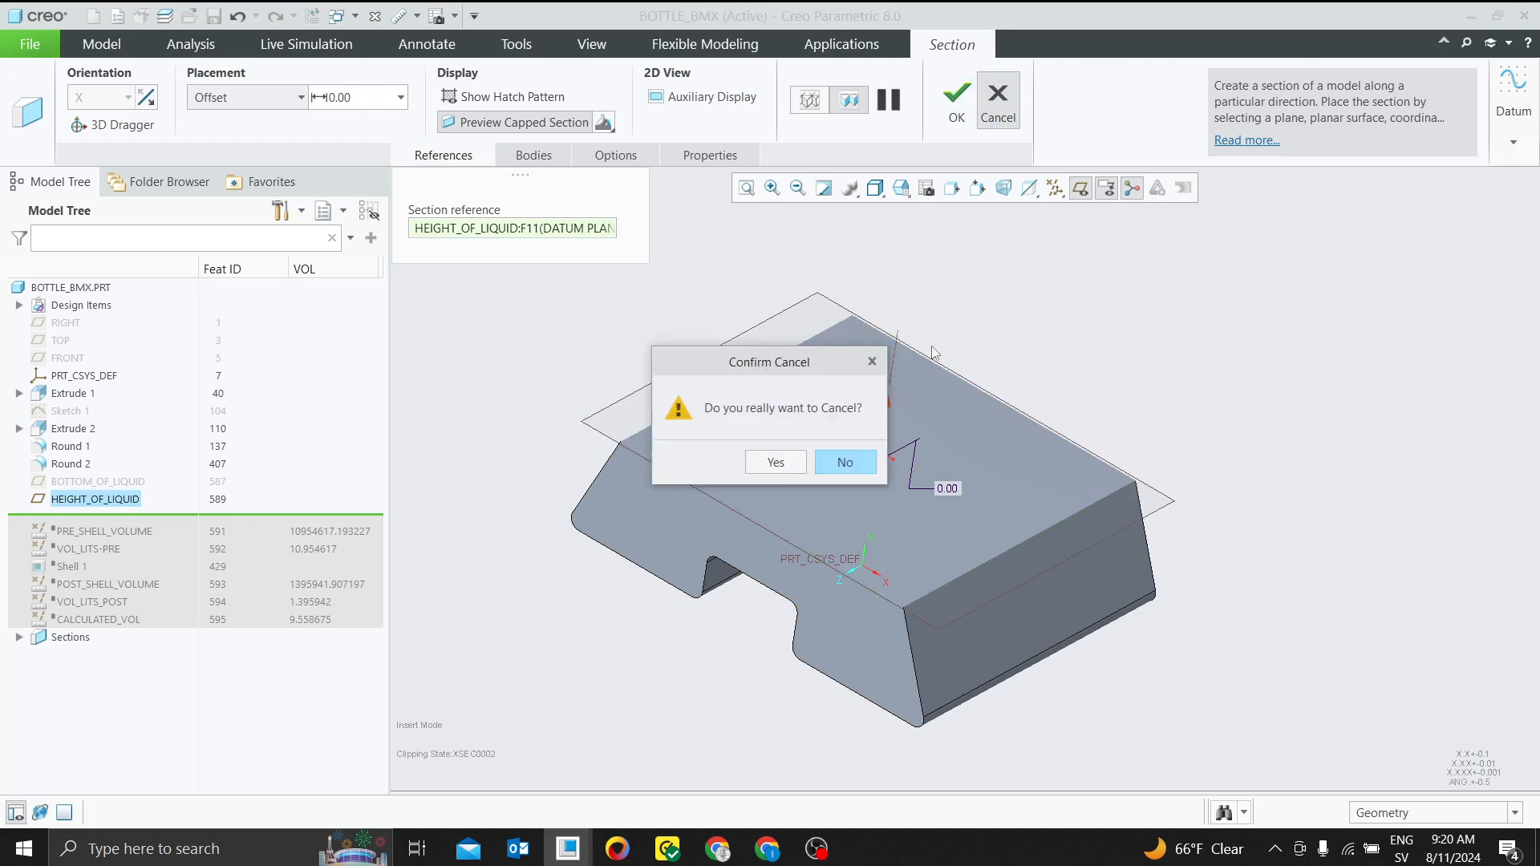
{"action": "left_click", "coordinate": [777, 465]}
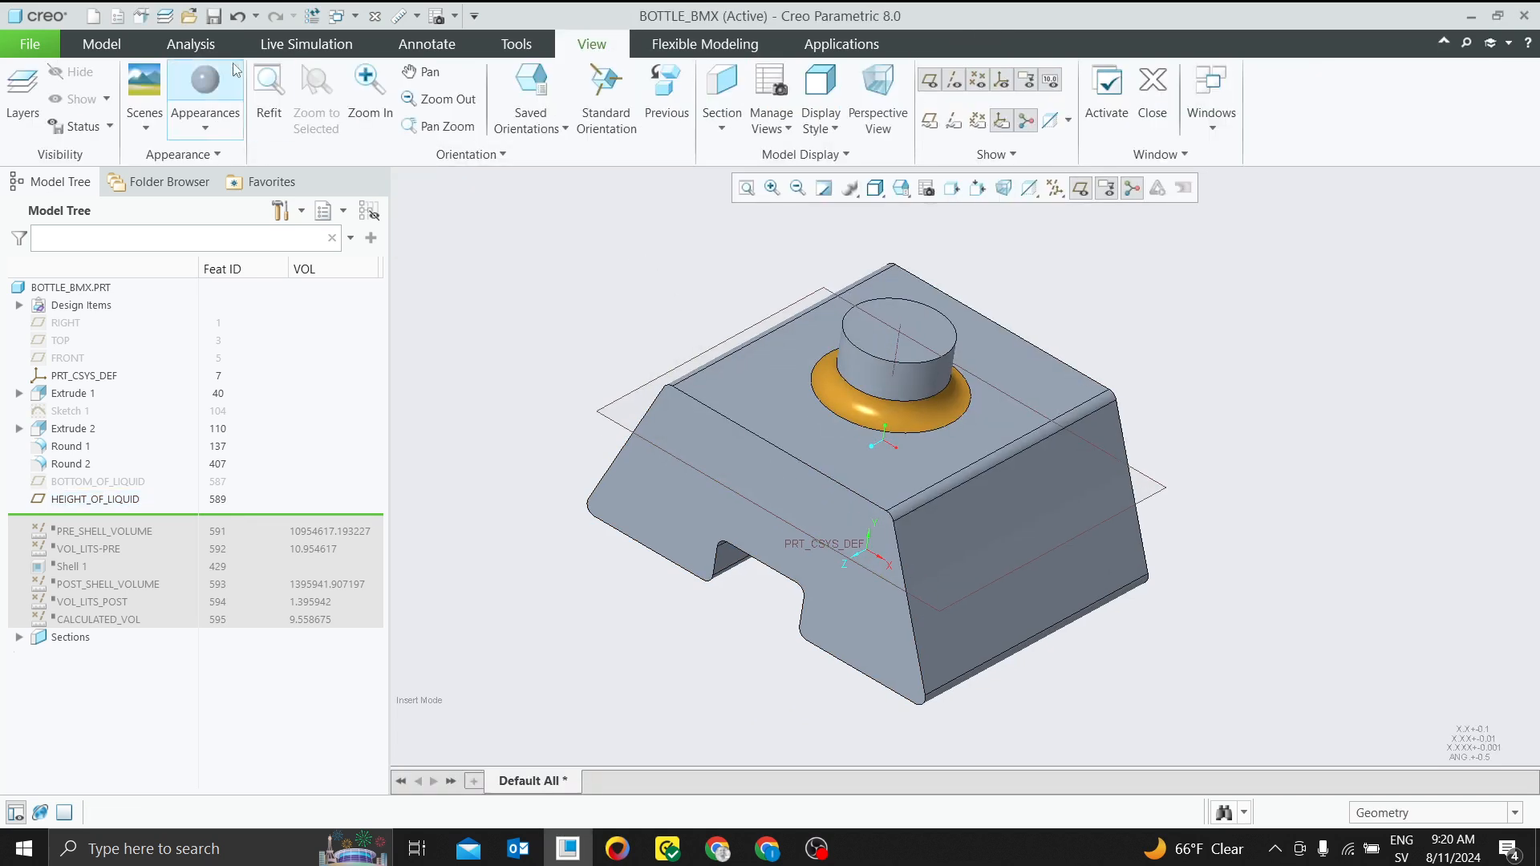
Roll the model forward past CALCULATED_VOL and suppress all features from PRE_SHELL_VOLUME through CALCULATED_VOL
{"action": "left_click", "coordinate": [197, 46]}
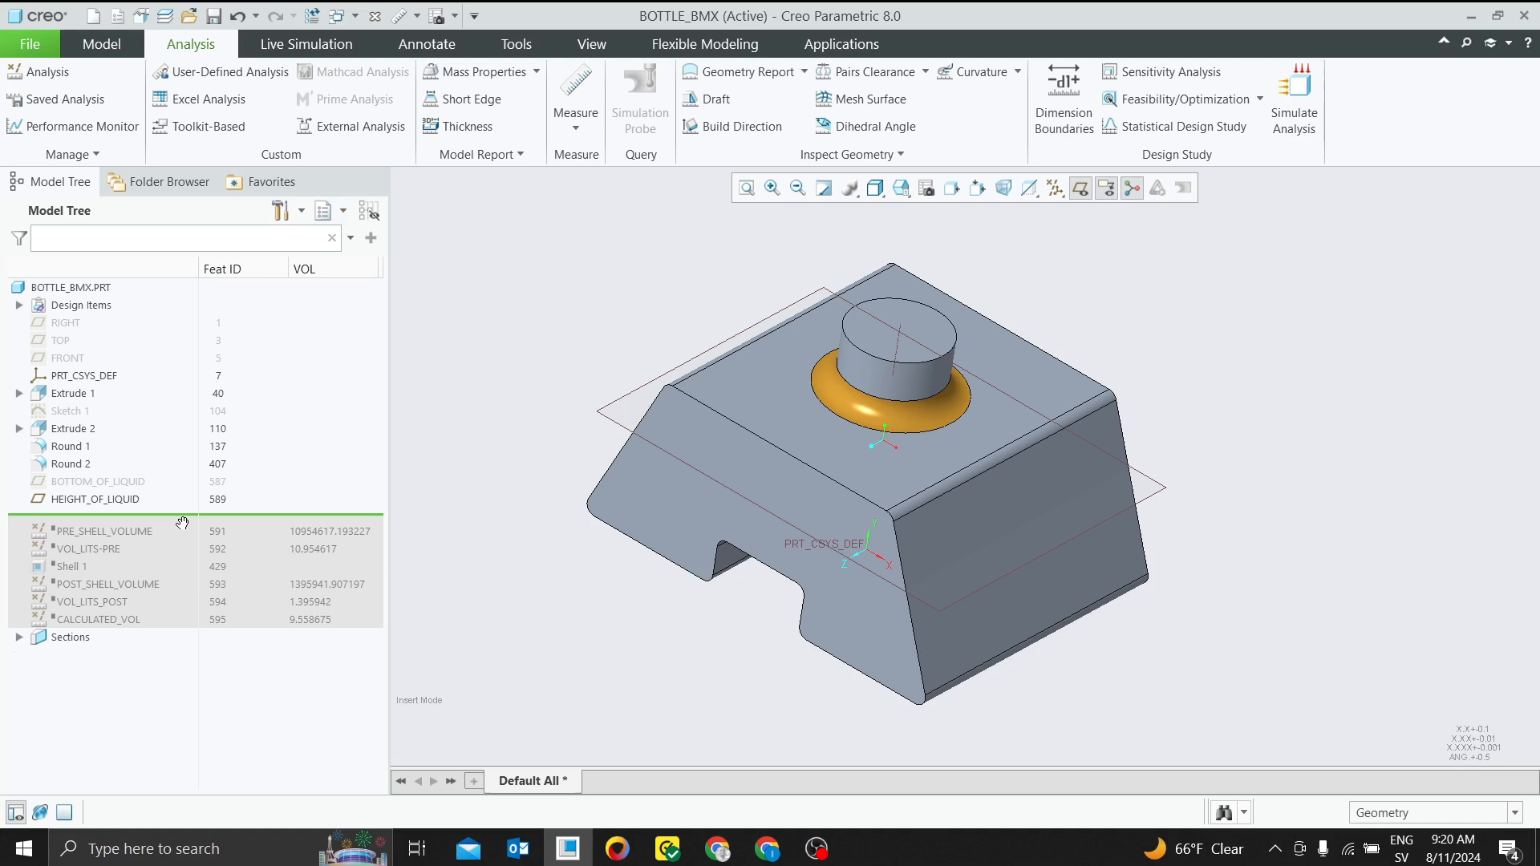
{"action": "left_click_drag", "start_coordinate": [182, 522], "coordinate": [112, 628]}
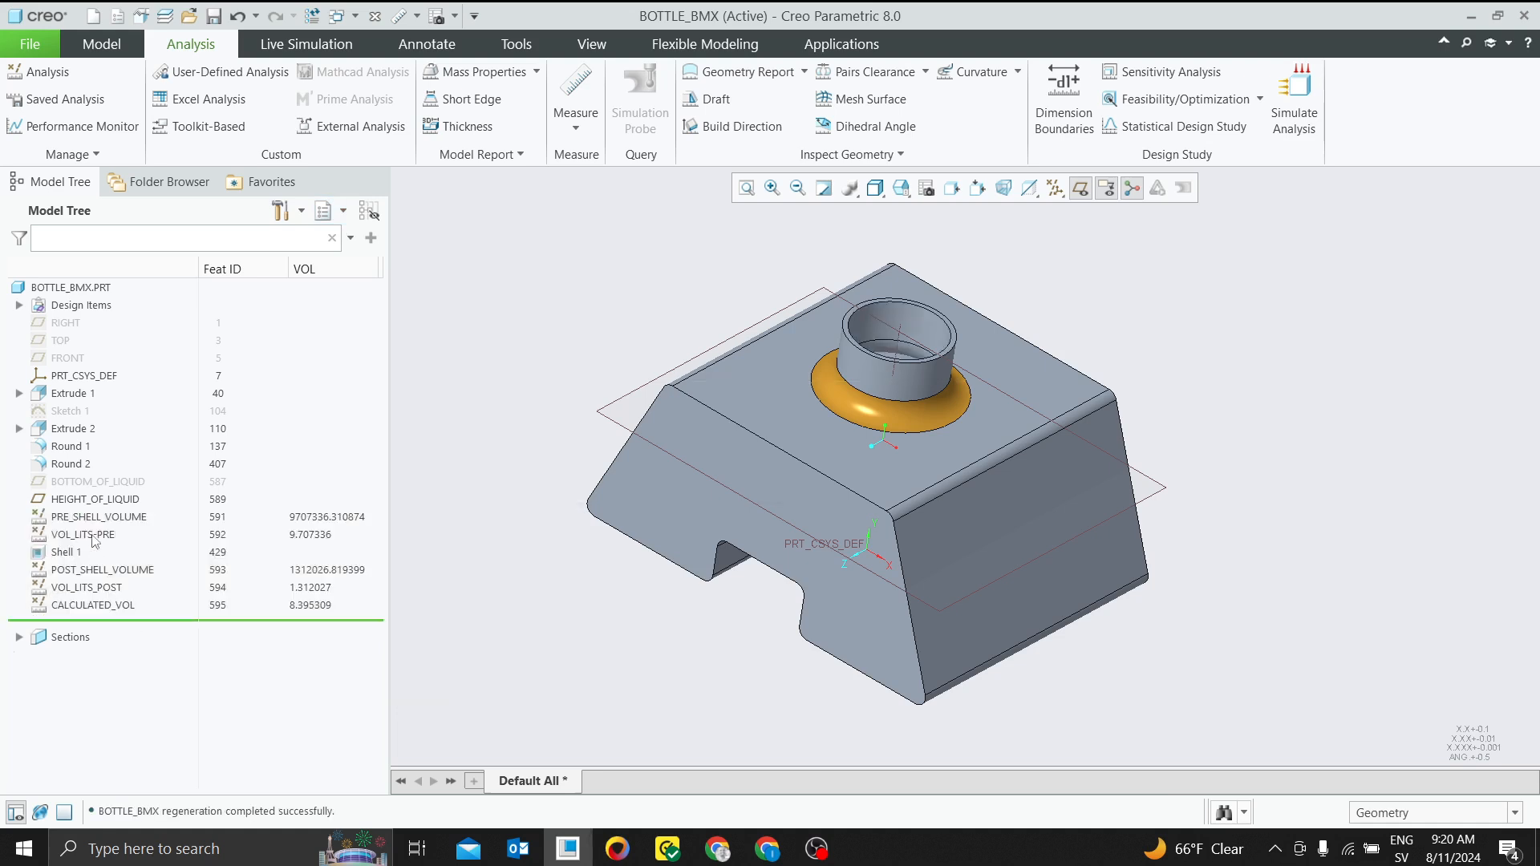
{"action": "left_click", "coordinate": [97, 516]}
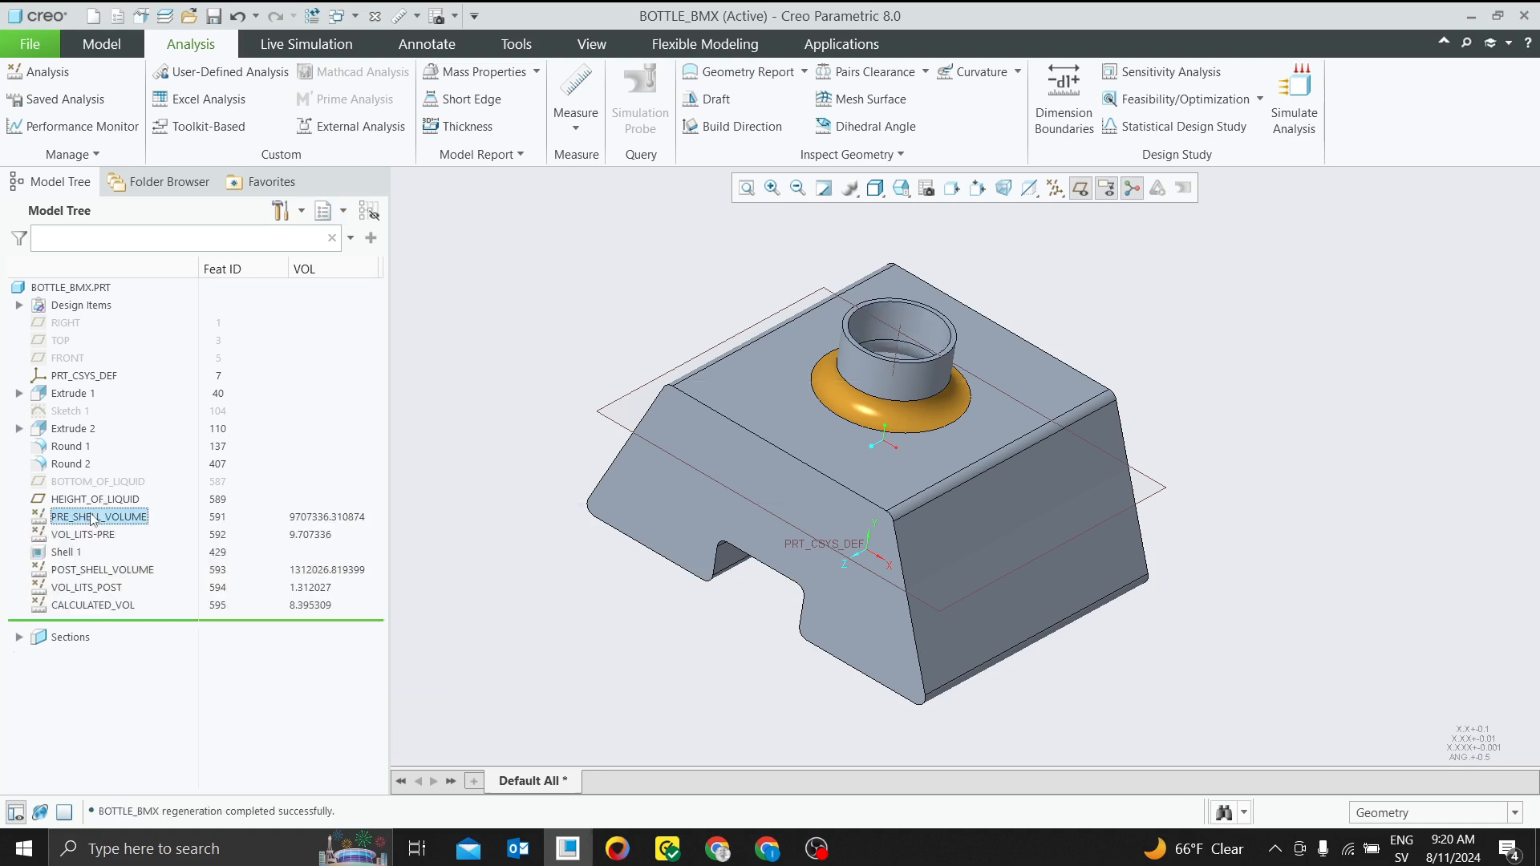
{"action": "left_click", "coordinate": [86, 607], "text": "shift"}
{"action": "left_click", "coordinate": [492, 547]}
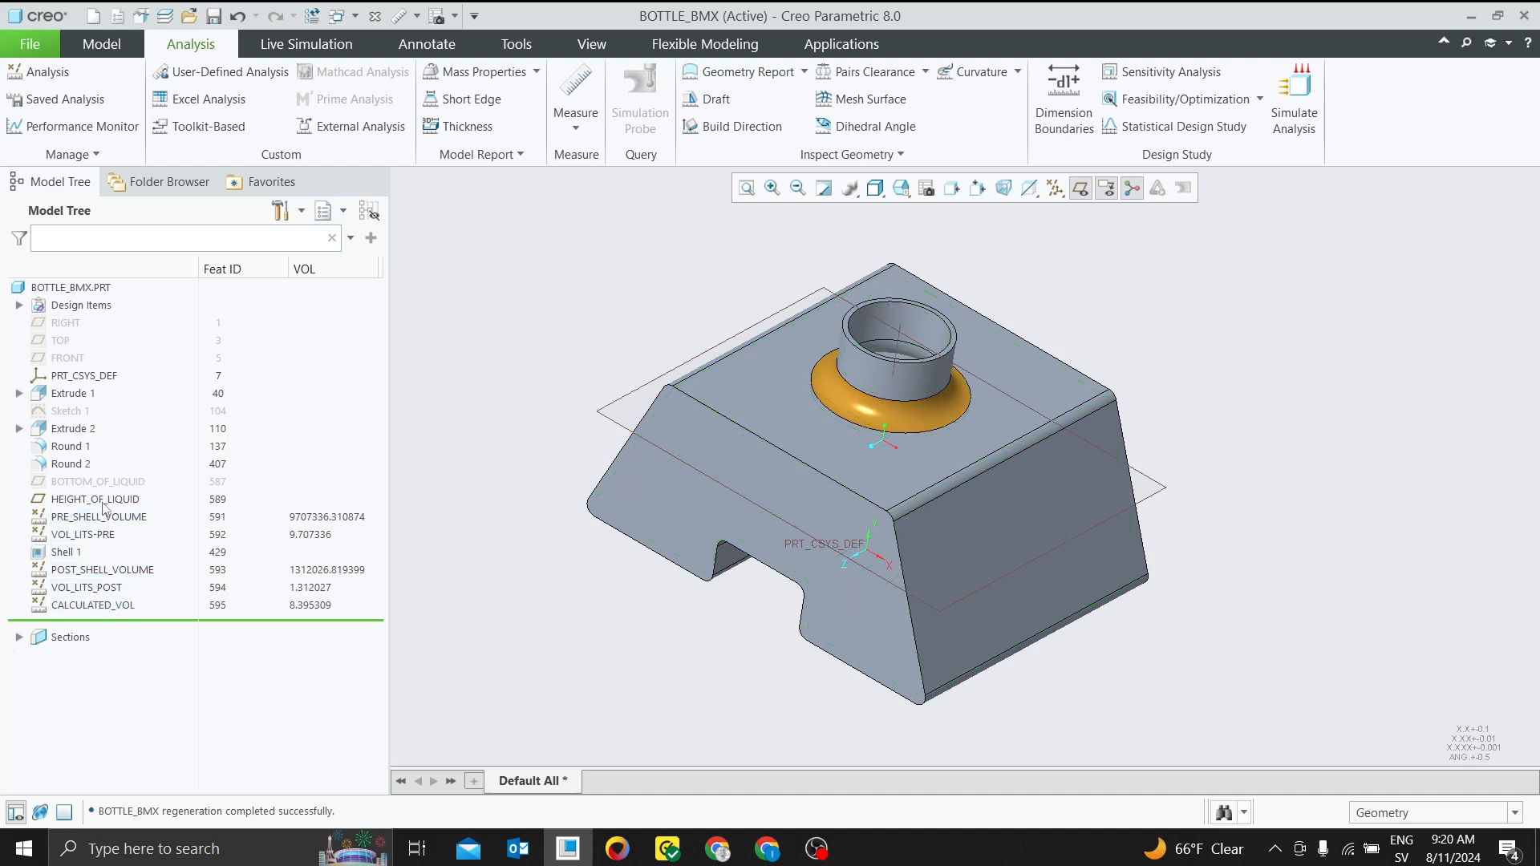
{"action": "left_click", "coordinate": [100, 520]}
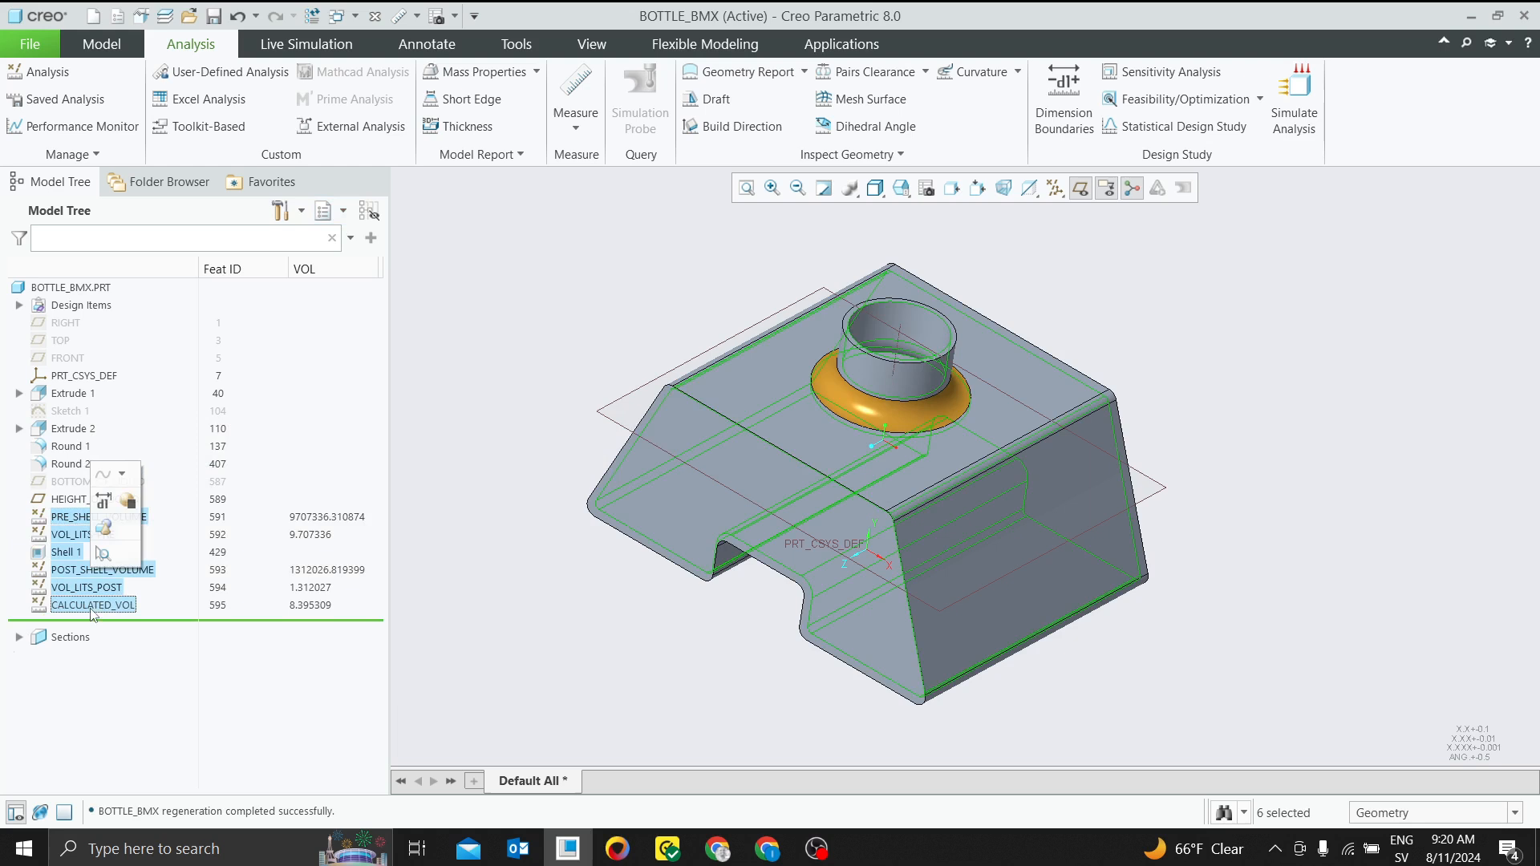
{"action": "left_click", "coordinate": [128, 503]}
{"action": "left_click", "coordinate": [725, 454]}
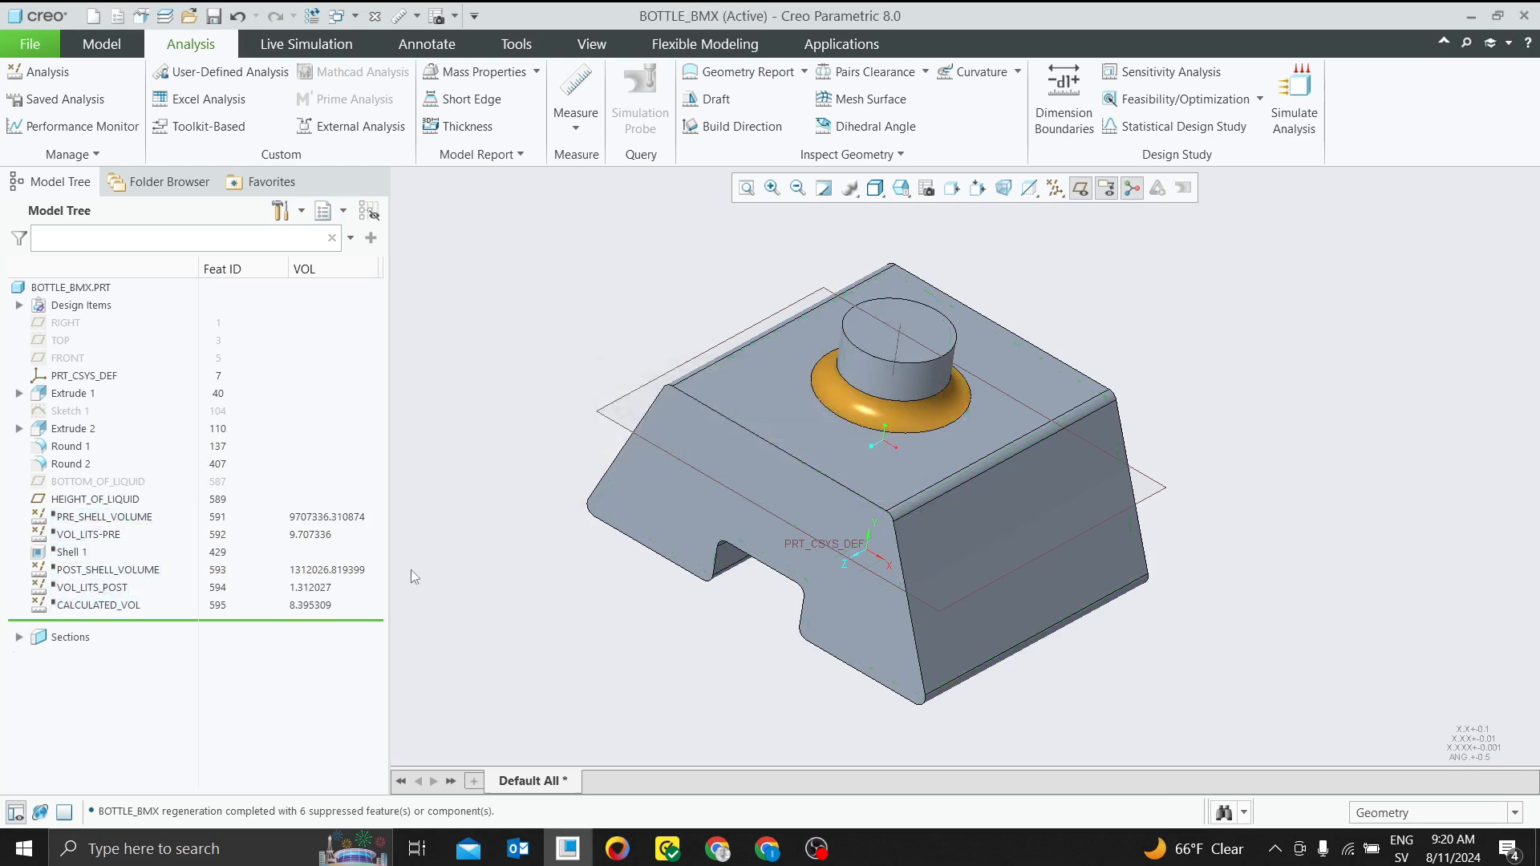
Measure the volume of the whole solid bottle part
{"action": "left_click_drag", "start_coordinate": [138, 621], "coordinate": [170, 509]}
{"action": "left_click", "coordinate": [575, 116]}
{"action": "left_click", "coordinate": [593, 287]}
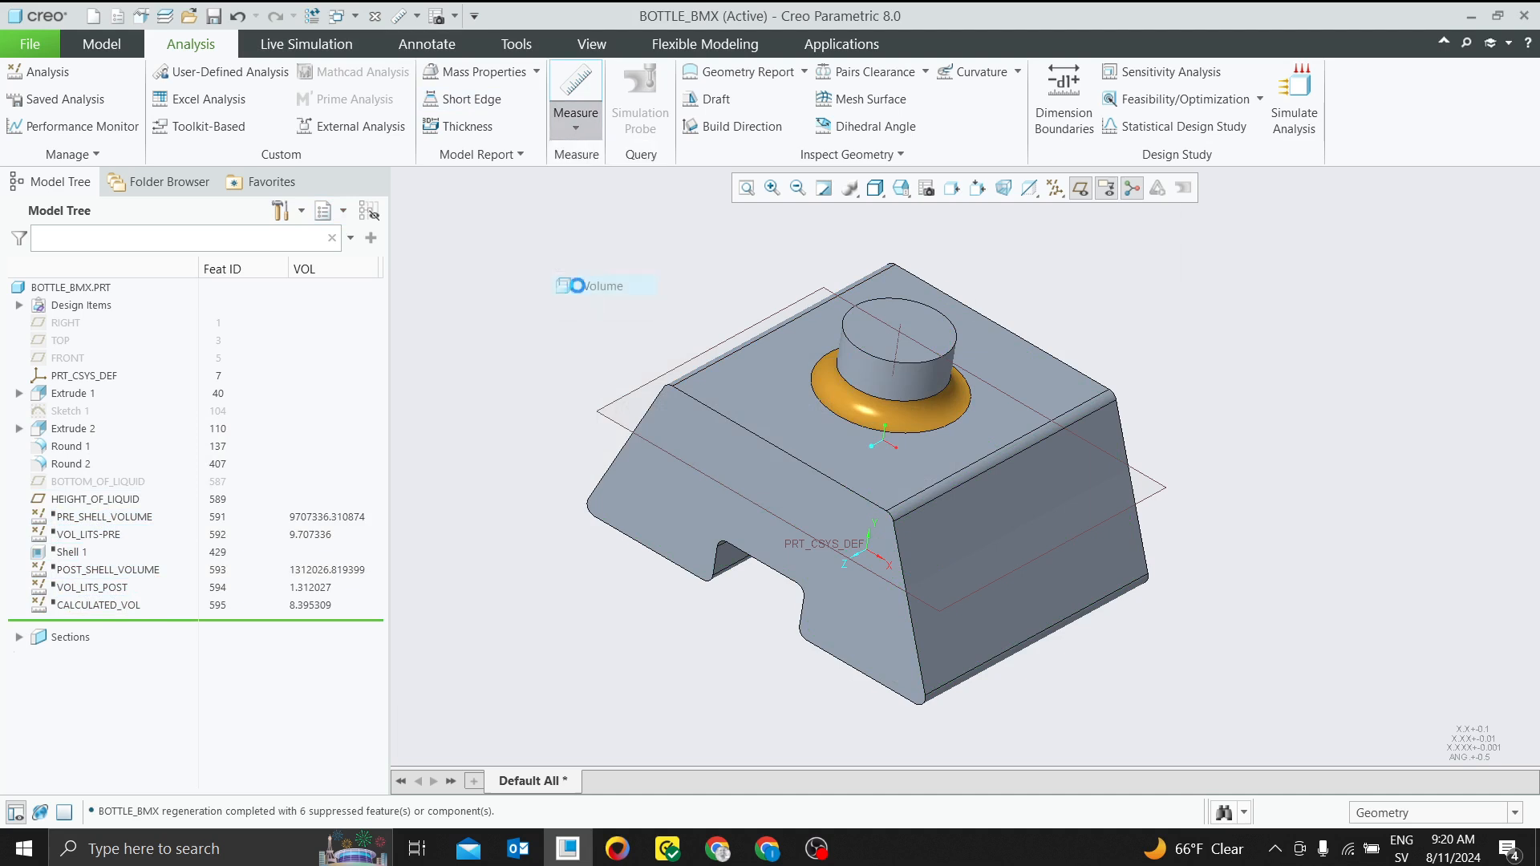
{"action": "scroll", "coordinate": [565, 371], "scroll_direction": "down", "scroll_amount": 1}
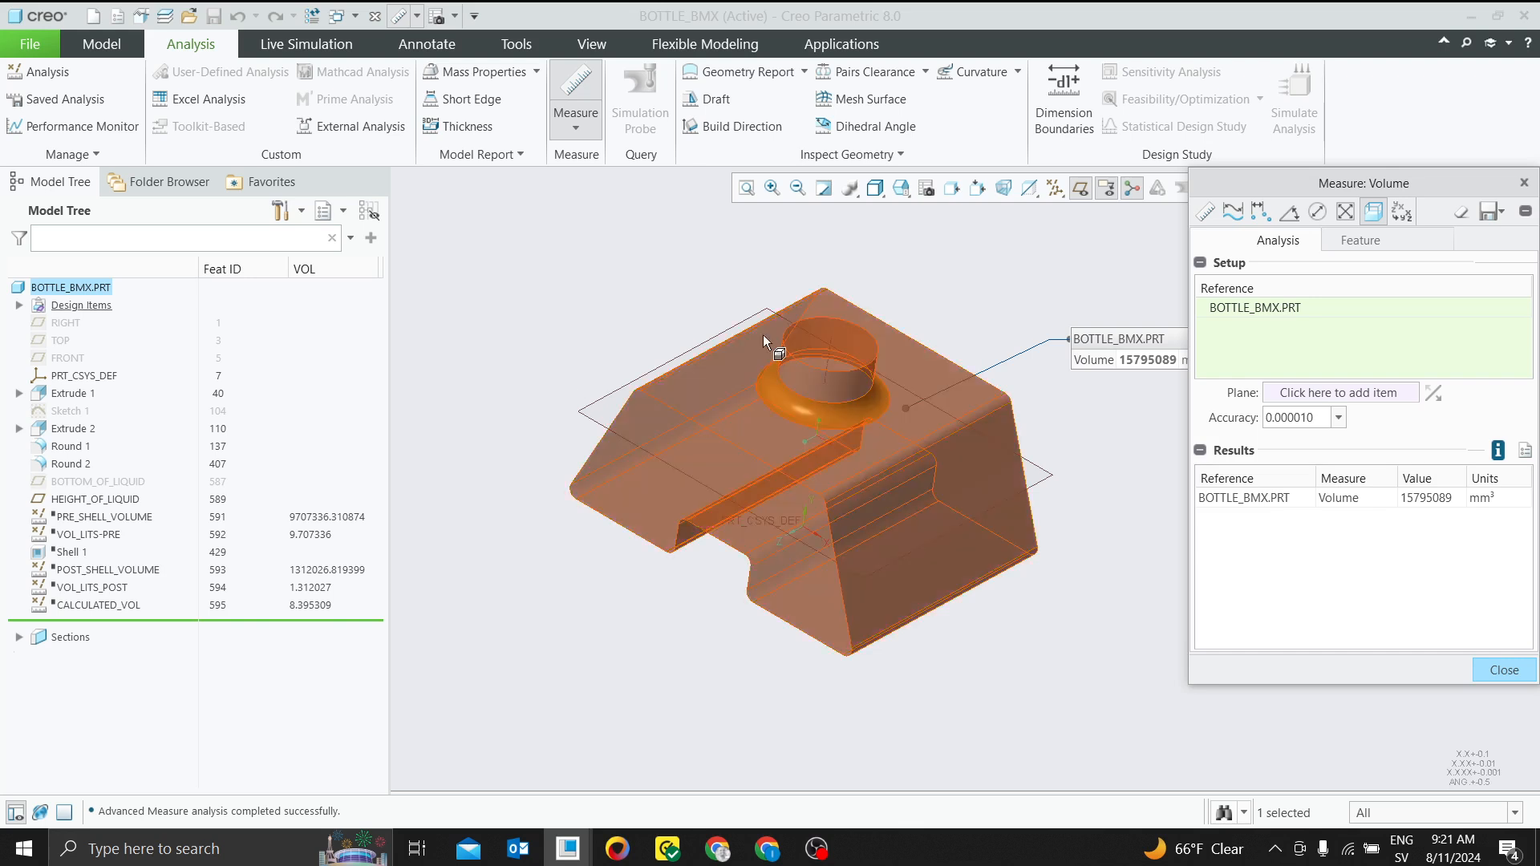
Limit the volume measurement to one side of the HEIGHT_OF_LIQUID plane and examine its direction arrow
{"action": "left_click", "coordinate": [1309, 394]}
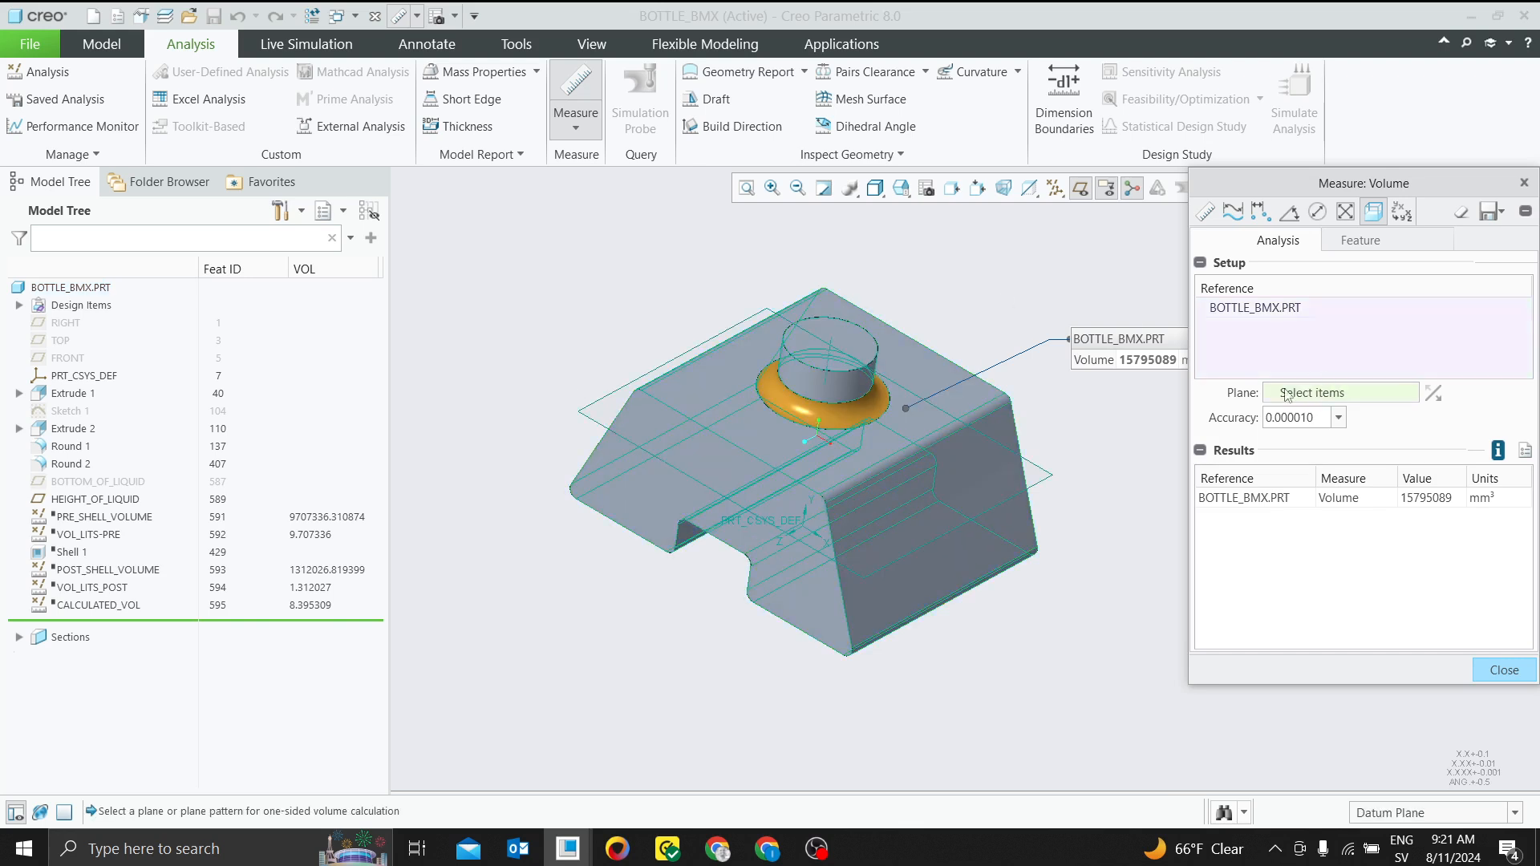
{"action": "left_click", "coordinate": [1043, 479]}
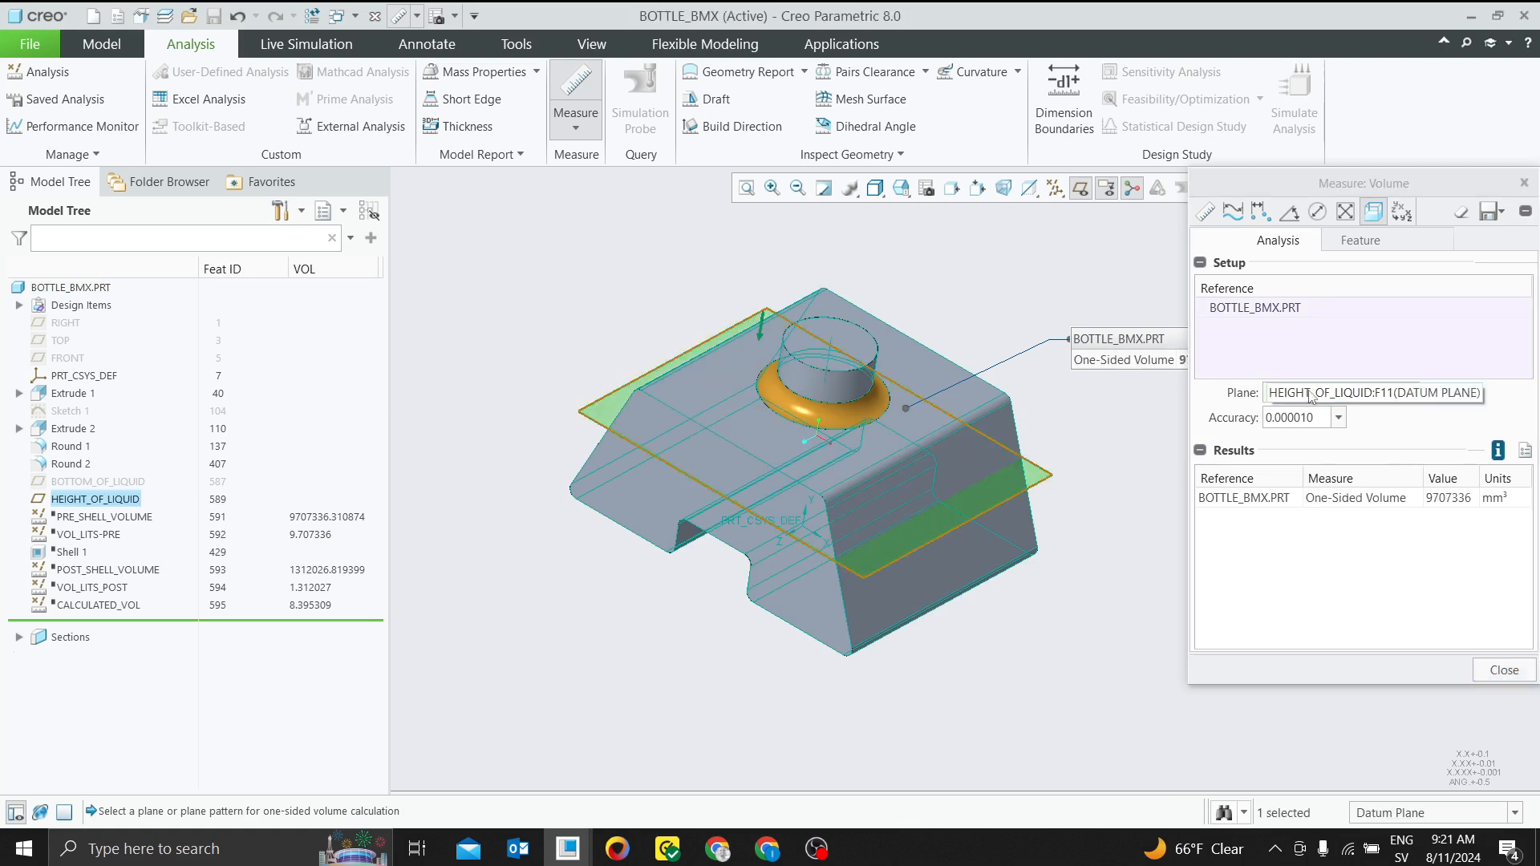
{"action": "mouse_move", "coordinate": [729, 359]}
{"action": "middle_mouse_down"}
{"action": "mouse_move", "coordinate": [774, 298]}
{"action": "mouse_move", "coordinate": [741, 347]}
{"action": "middle_mouse_up"}
{"action": "scroll", "coordinate": [669, 365], "scroll_direction": "down", "scroll_amount": 5}
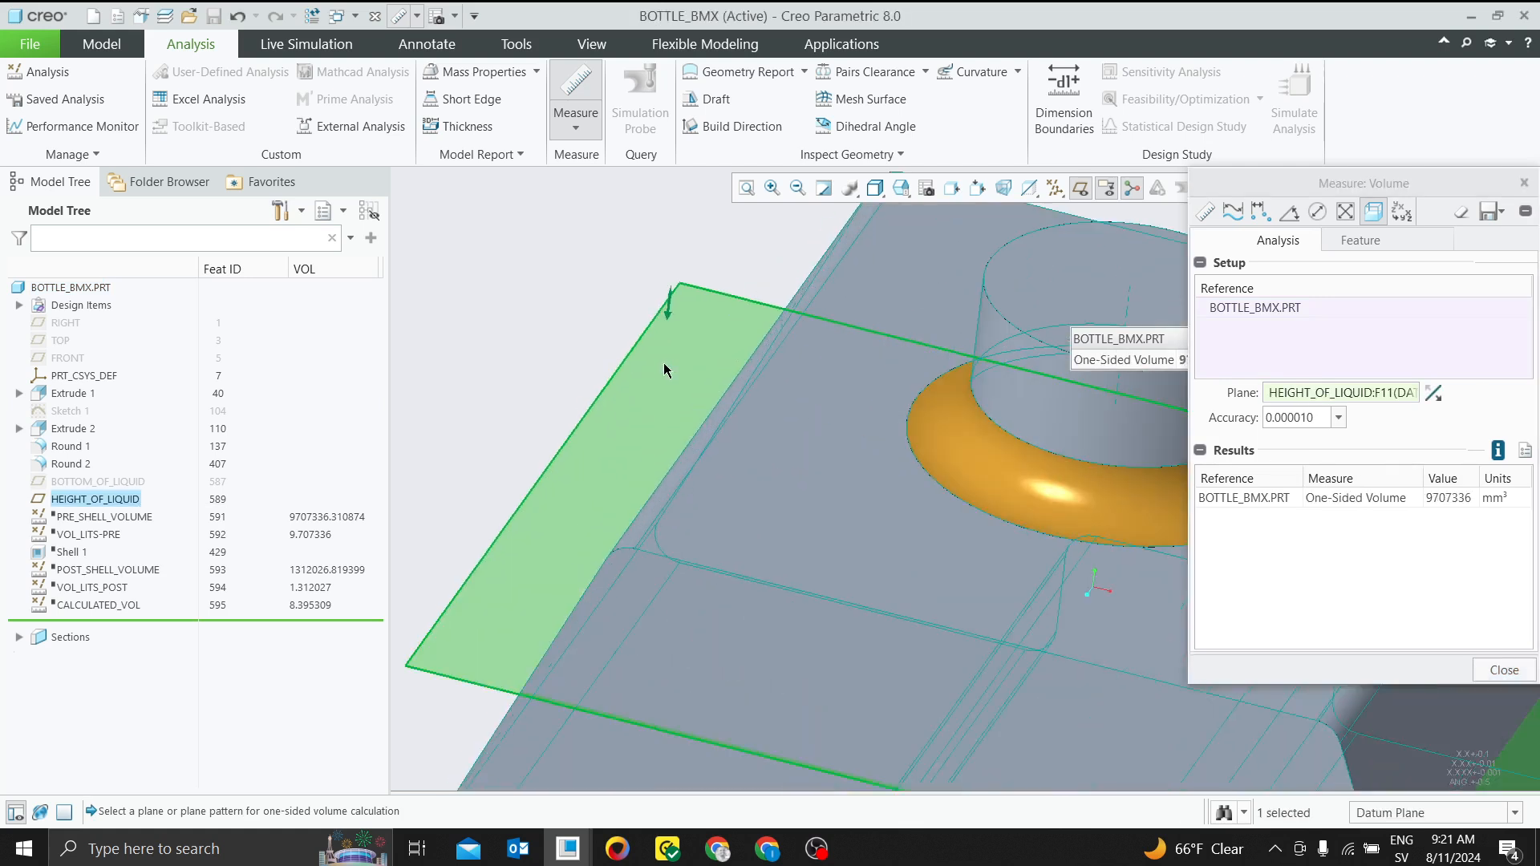
Flip the one-sided volume direction at the HEIGHT_OF_LIQUID plane up and back down to compare the volumes on both sides
{"action": "scroll", "coordinate": [662, 319], "scroll_direction": "up", "scroll_amount": 5}
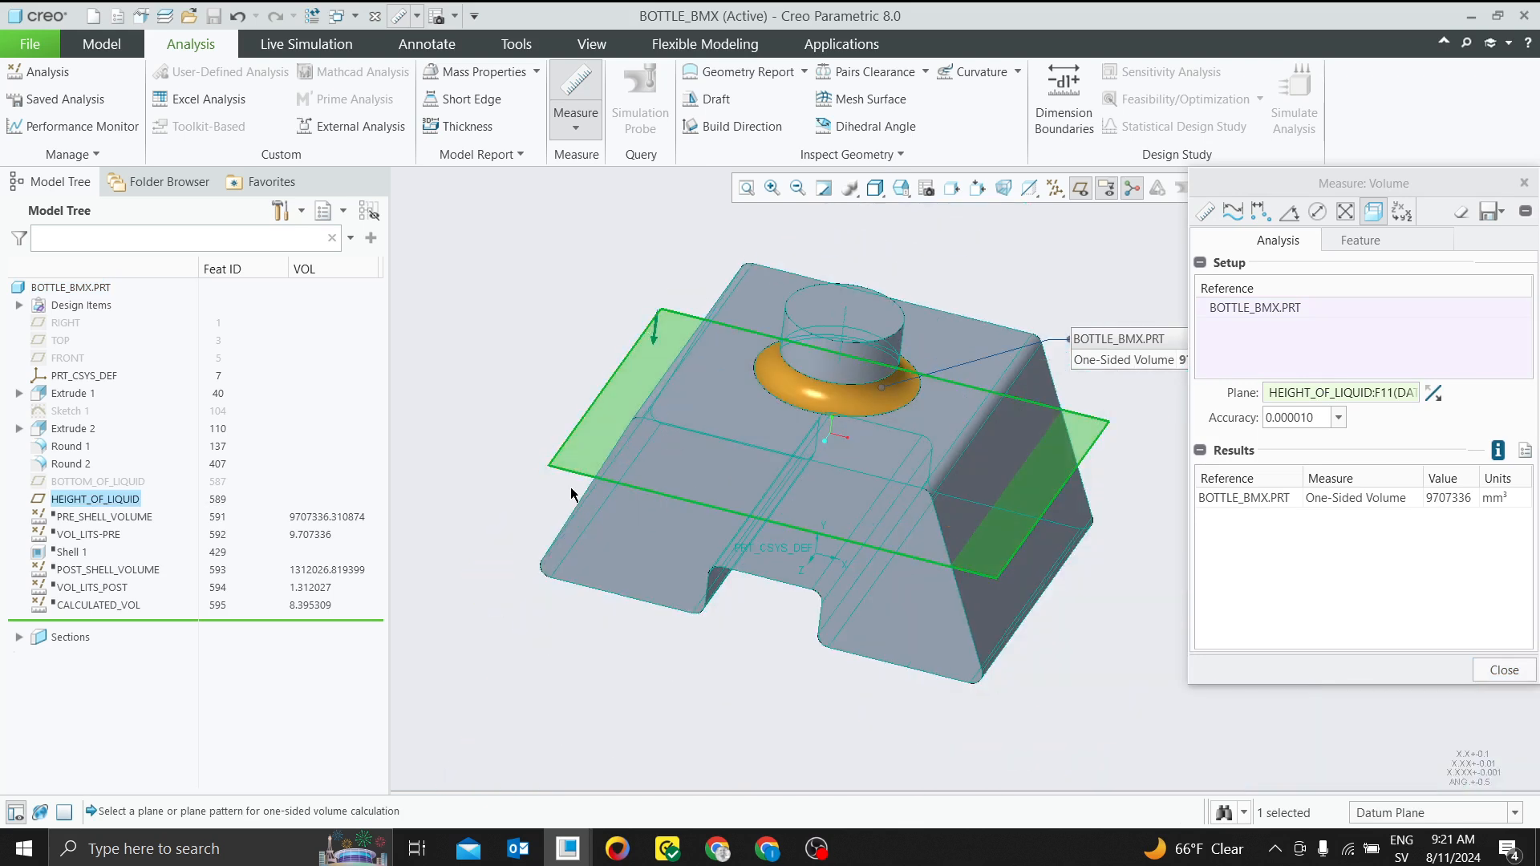
{"action": "middle_click_drag", "start_coordinate": [575, 488], "coordinate": [578, 484]}
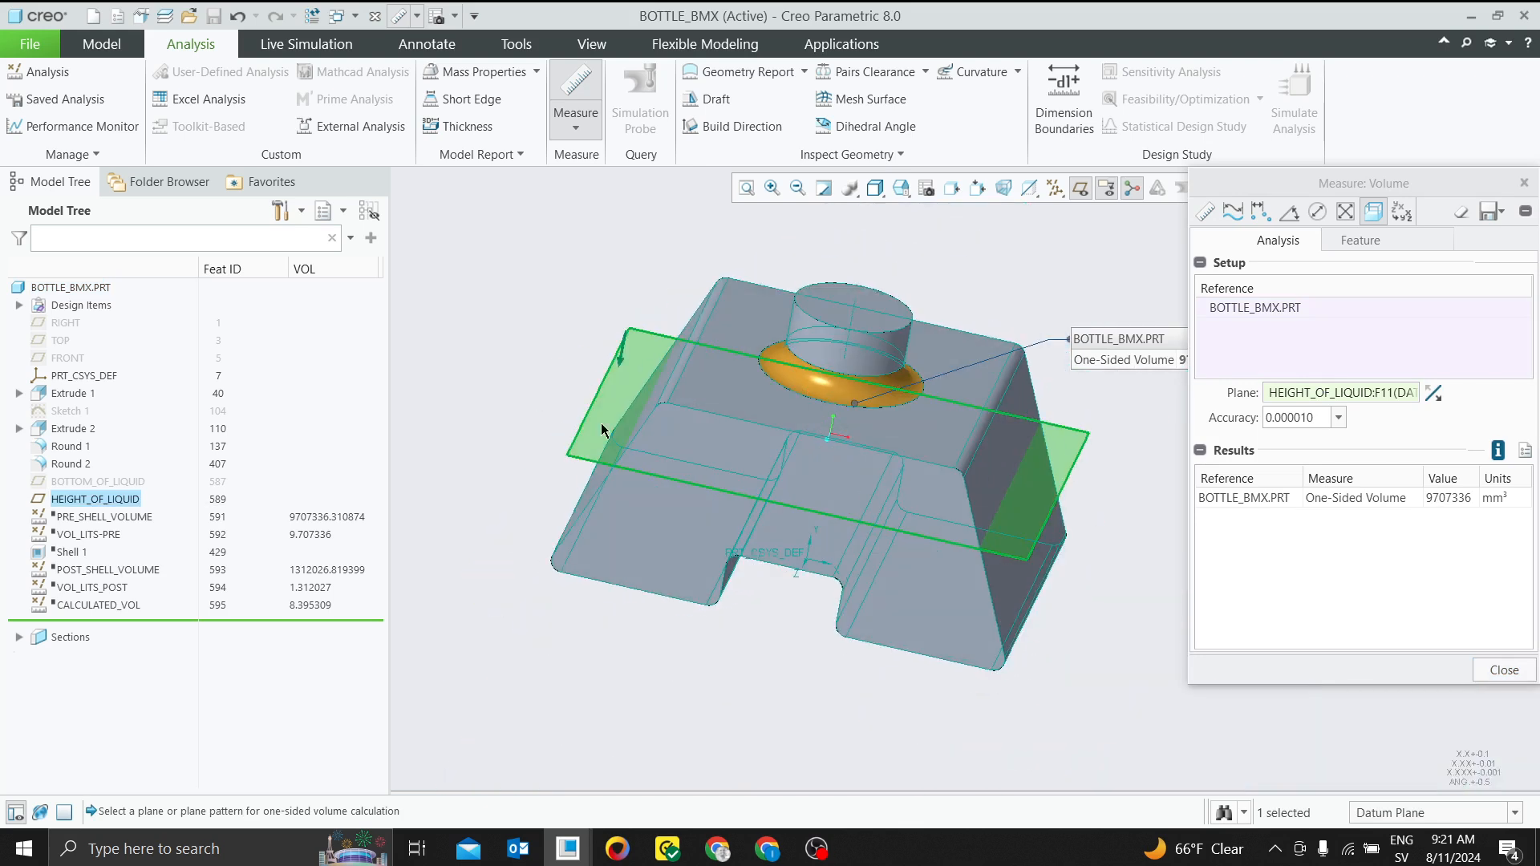
{"action": "left_click", "coordinate": [618, 365]}
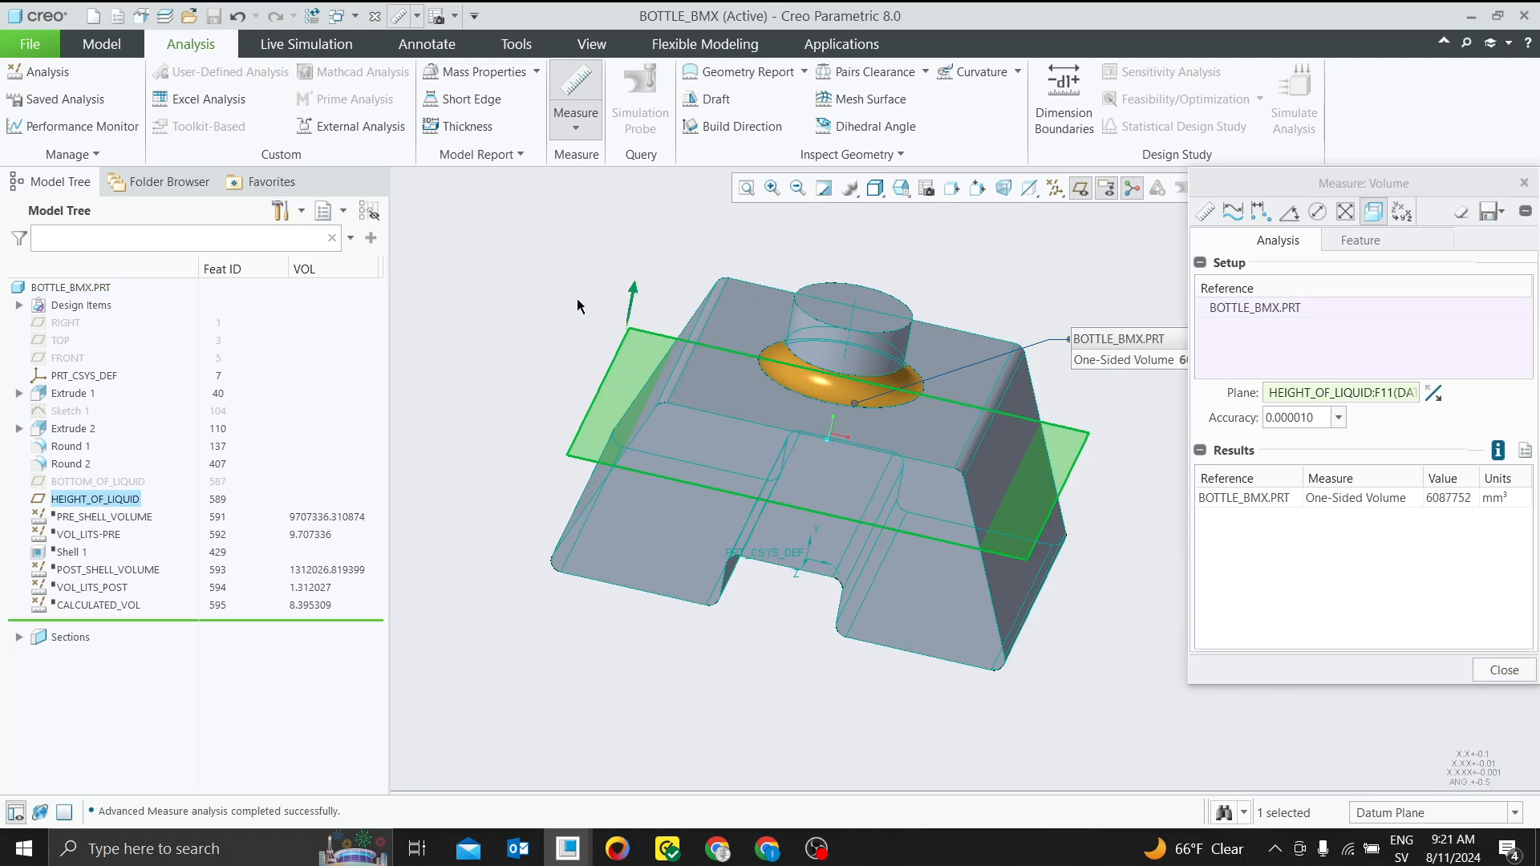
{"action": "left_click", "coordinate": [633, 294]}
{"action": "left_click_drag", "start_coordinate": [1219, 183], "coordinate": [947, 185]}
{"action": "left_click", "coordinate": [1156, 391]}
{"action": "left_click", "coordinate": [1157, 391]}
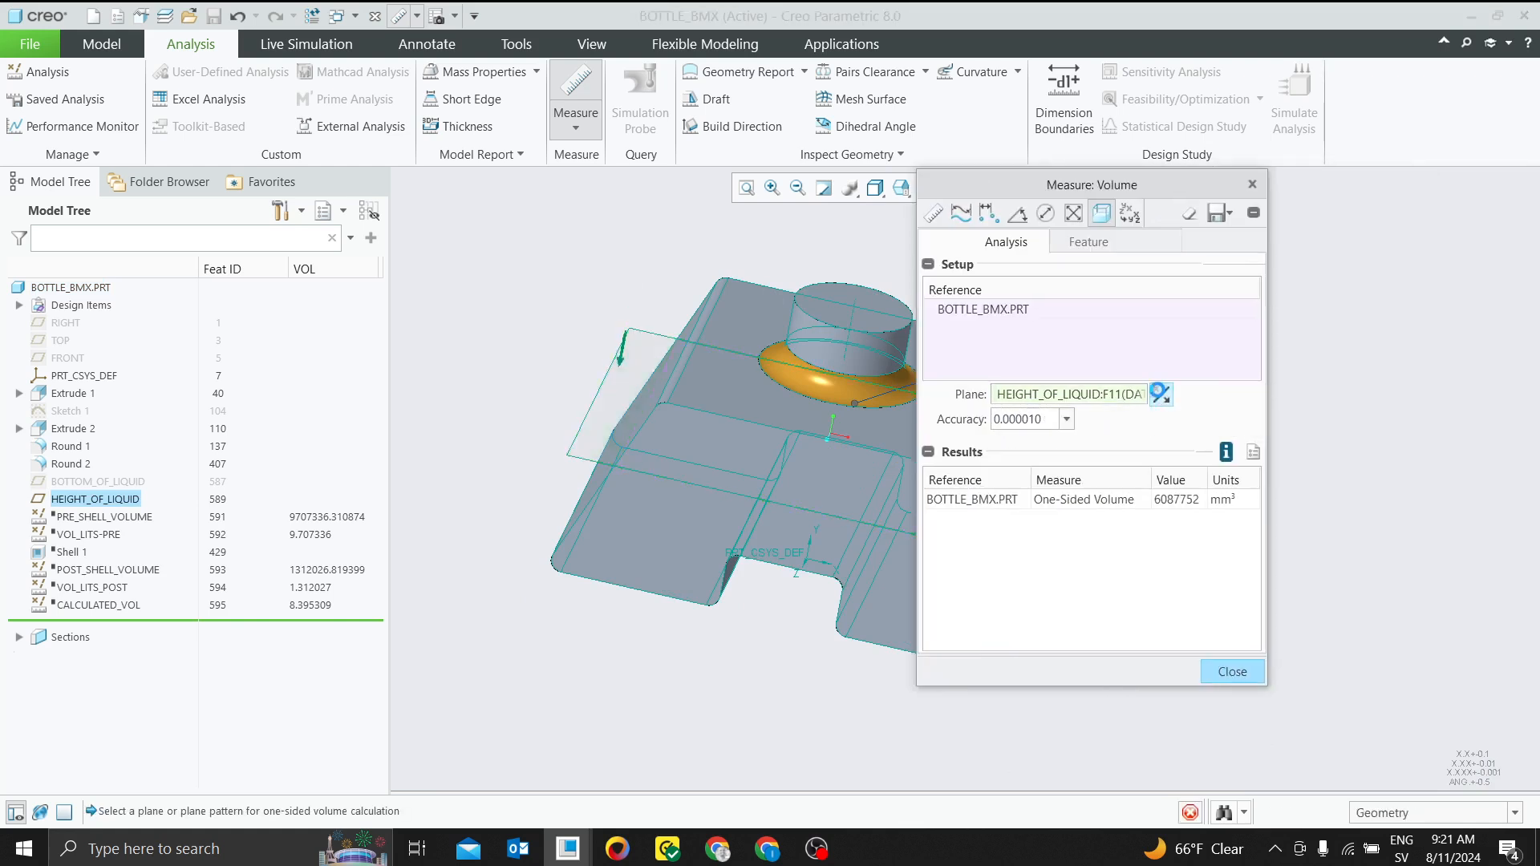
{"action": "left_click", "coordinate": [1157, 391]}
{"action": "left_click", "coordinate": [1157, 392]}
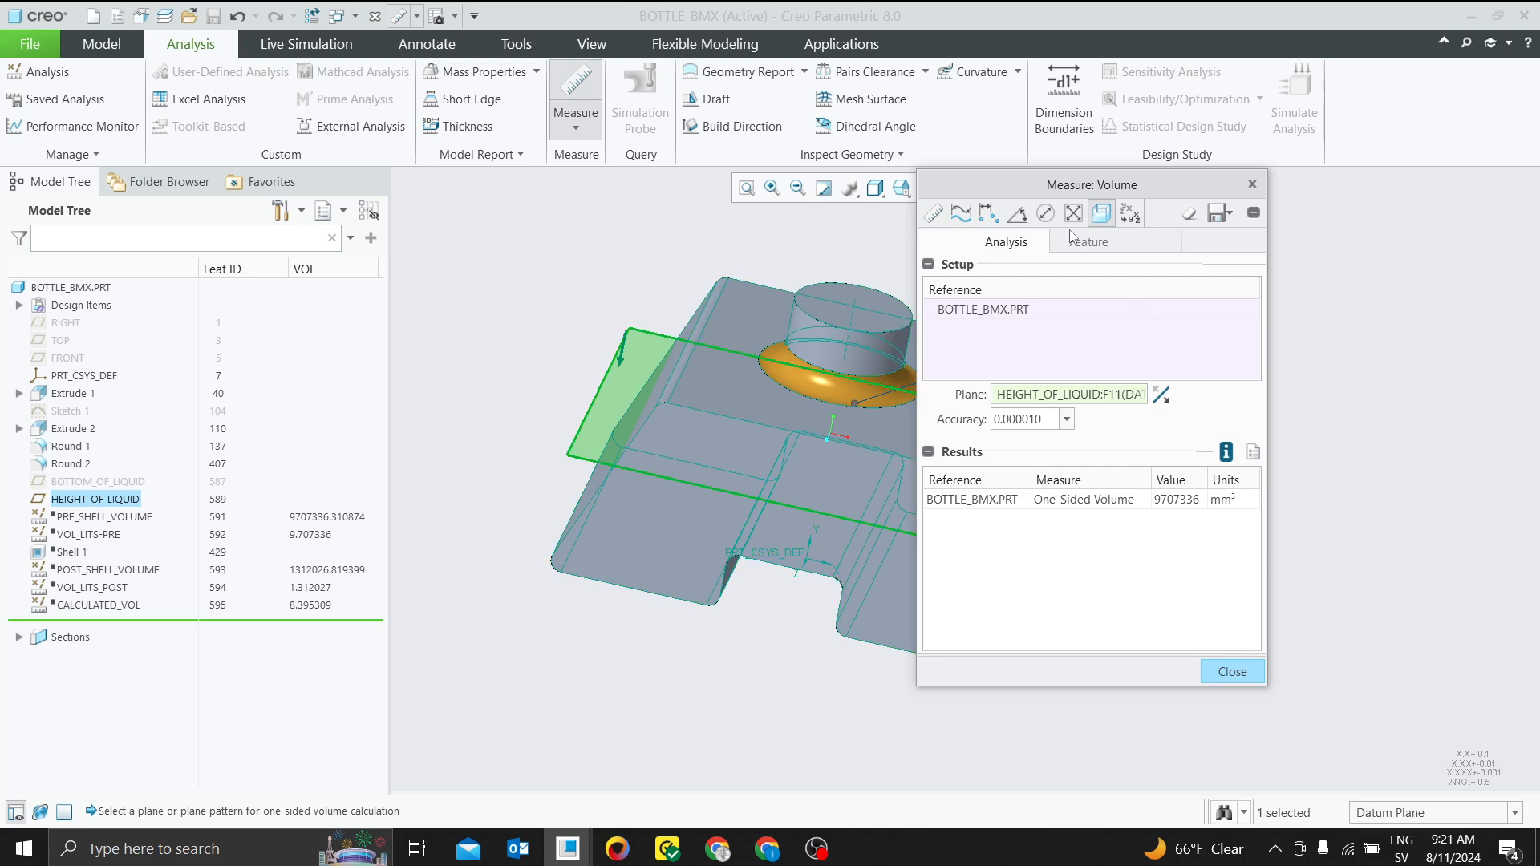
Name the one-sided volume parameter VOL_B and save the measurement as a feature under its default name
{"action": "left_click_drag", "start_coordinate": [1125, 186], "coordinate": [1224, 179]}
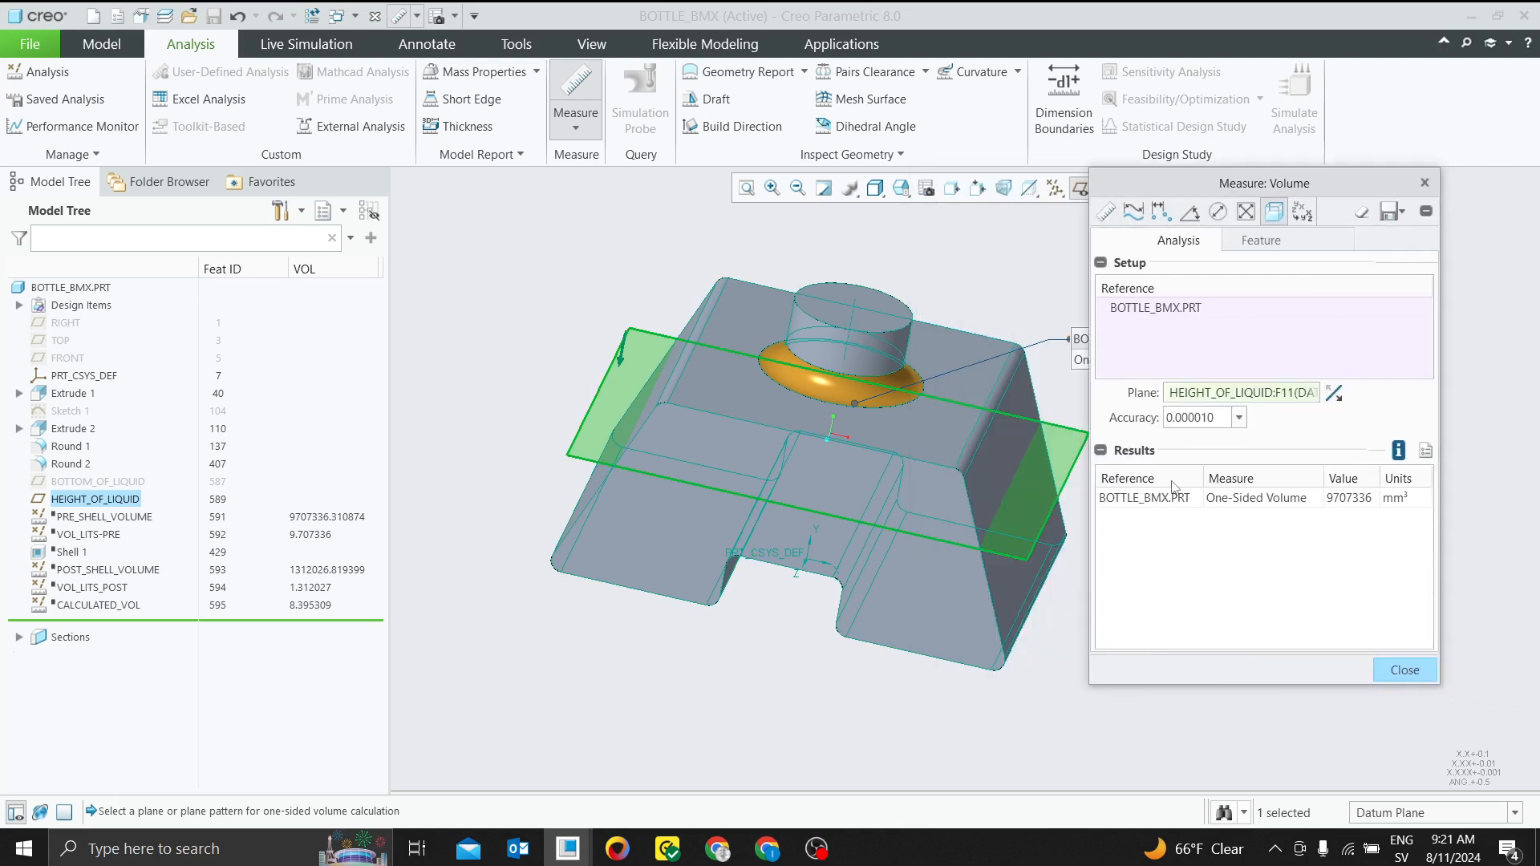
{"action": "left_click", "coordinate": [1298, 241]}
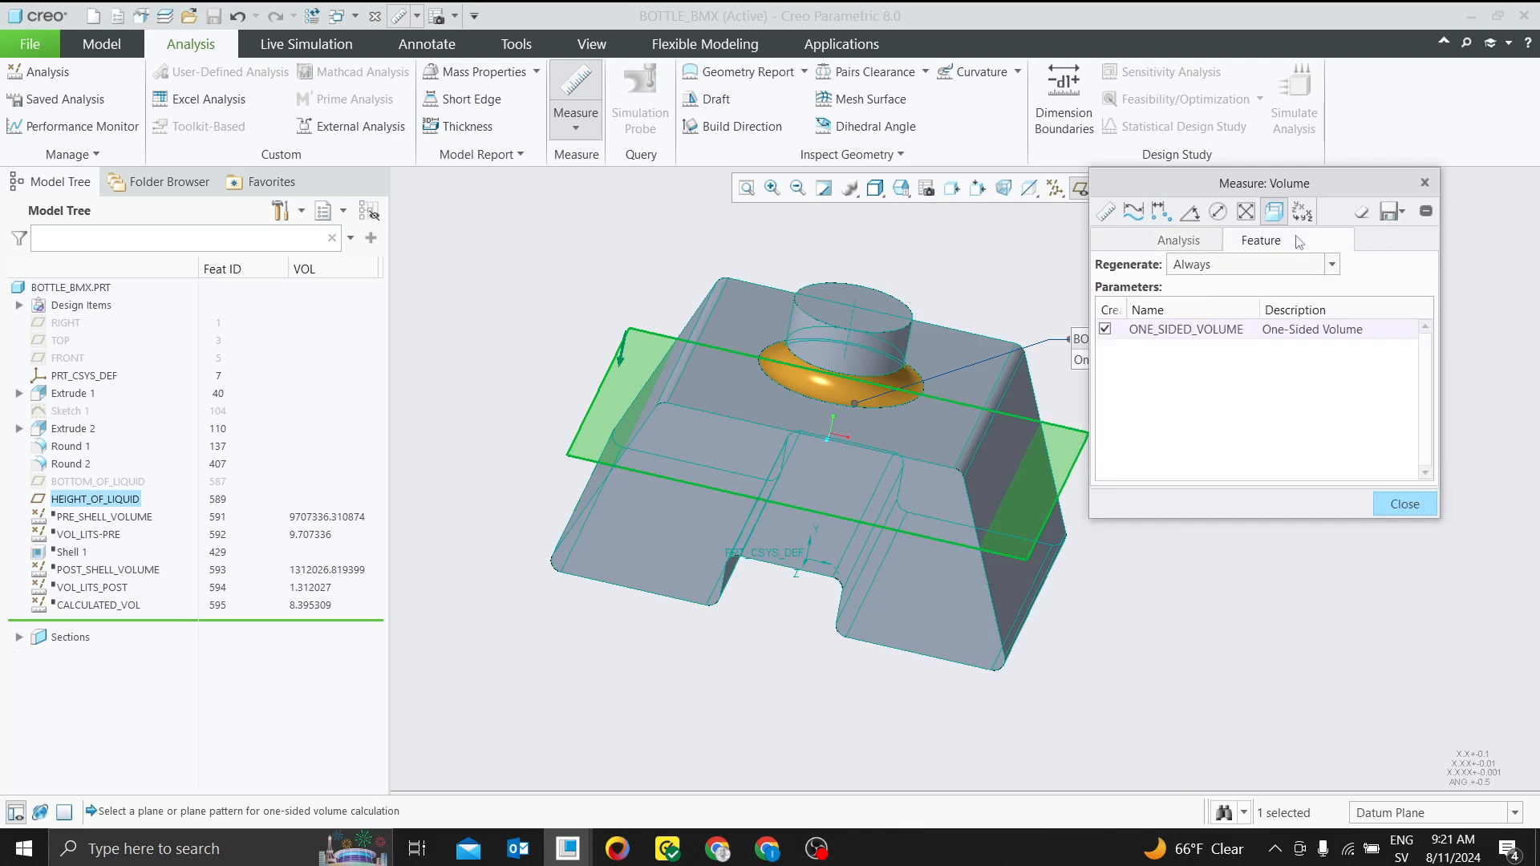
{"action": "double_click", "coordinate": [1201, 330]}
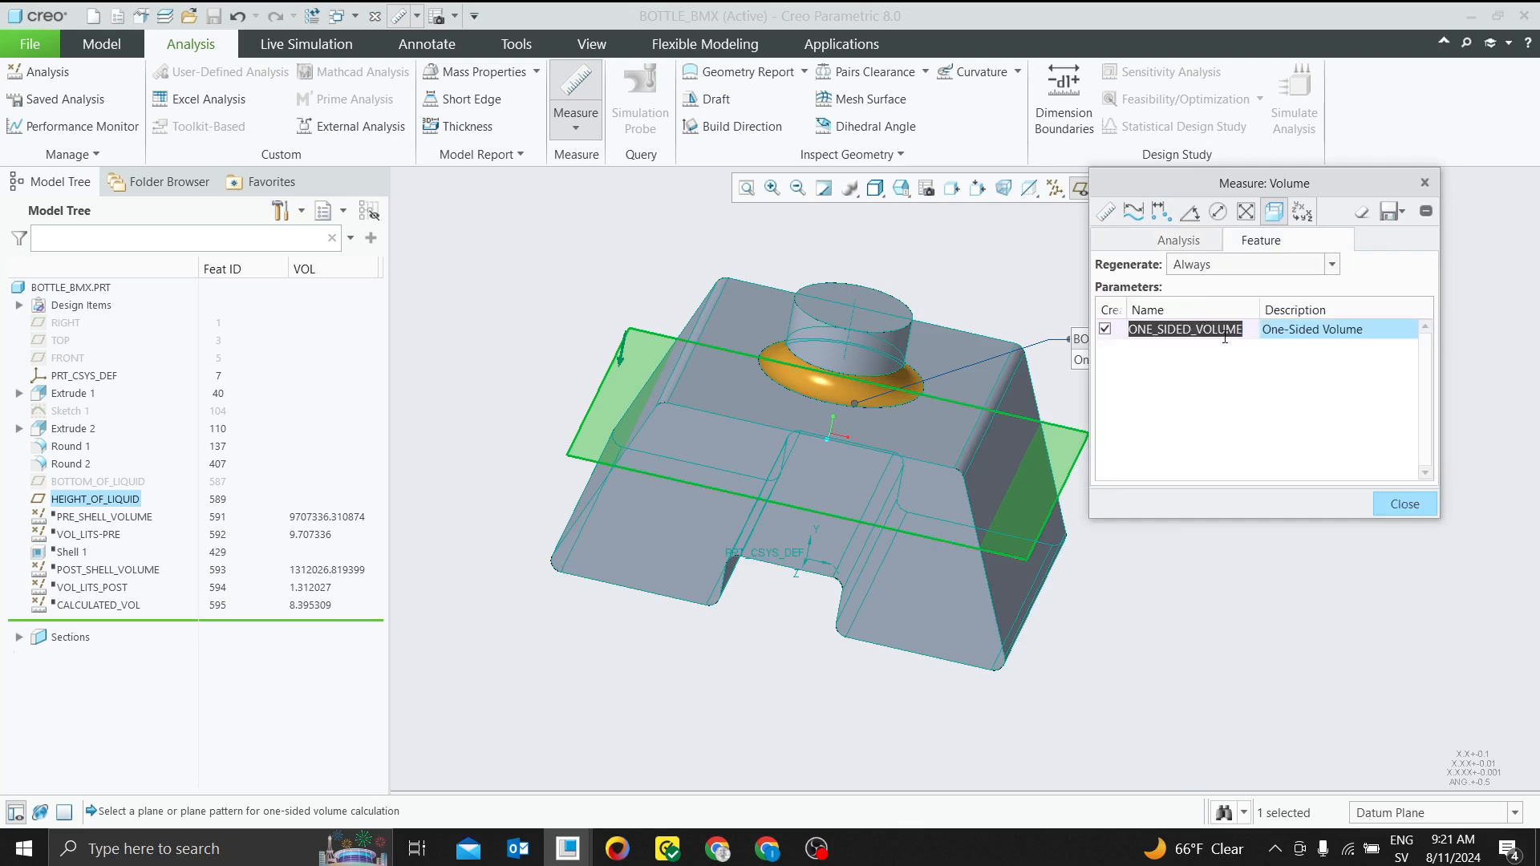
{"action": "type", "text": "VOL_b"}
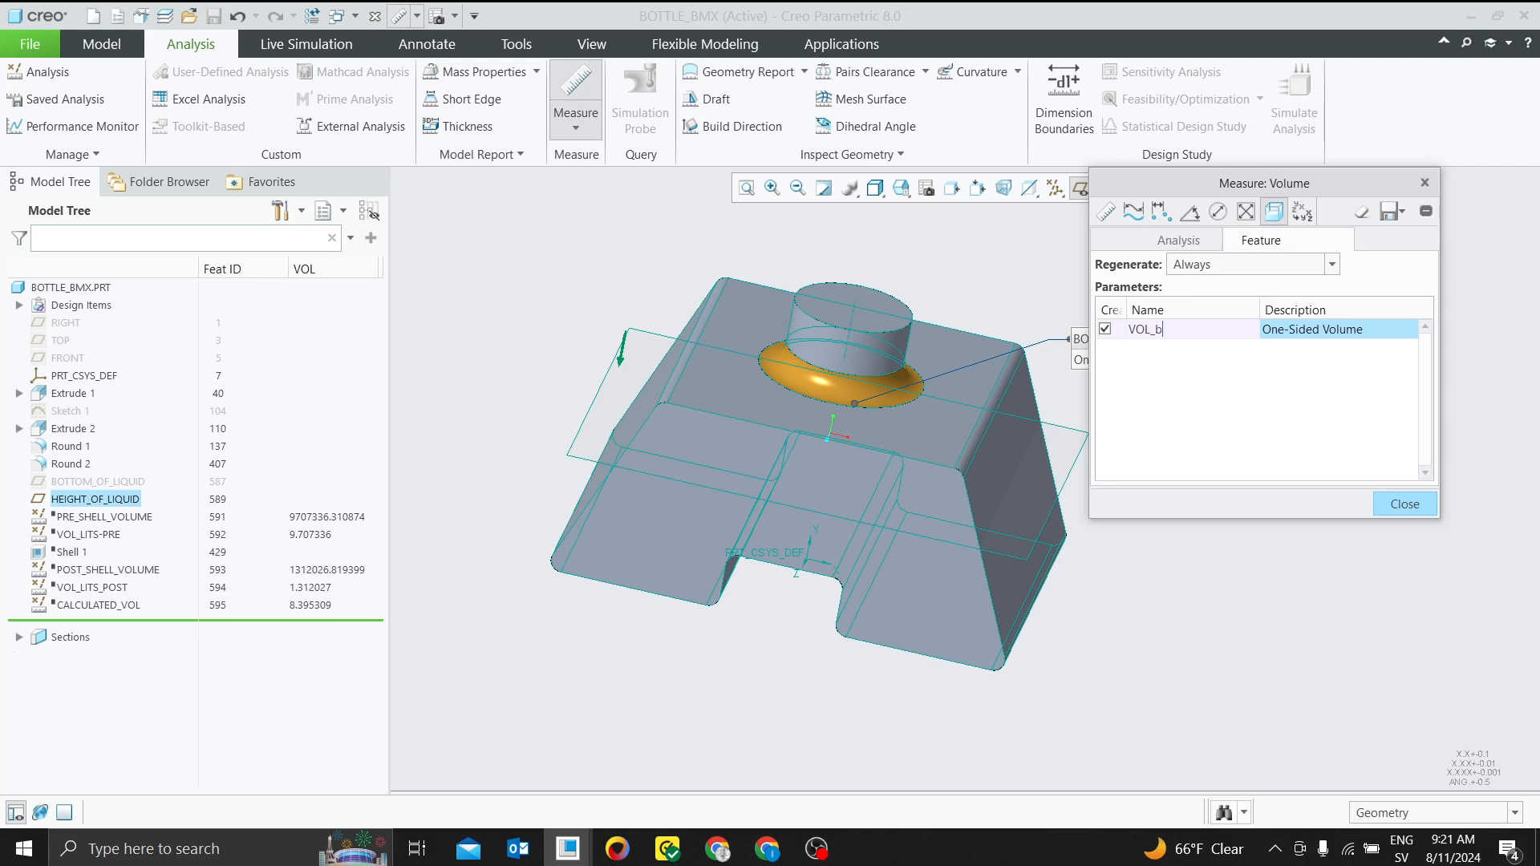
{"action": "left_click", "coordinate": [1243, 391]}
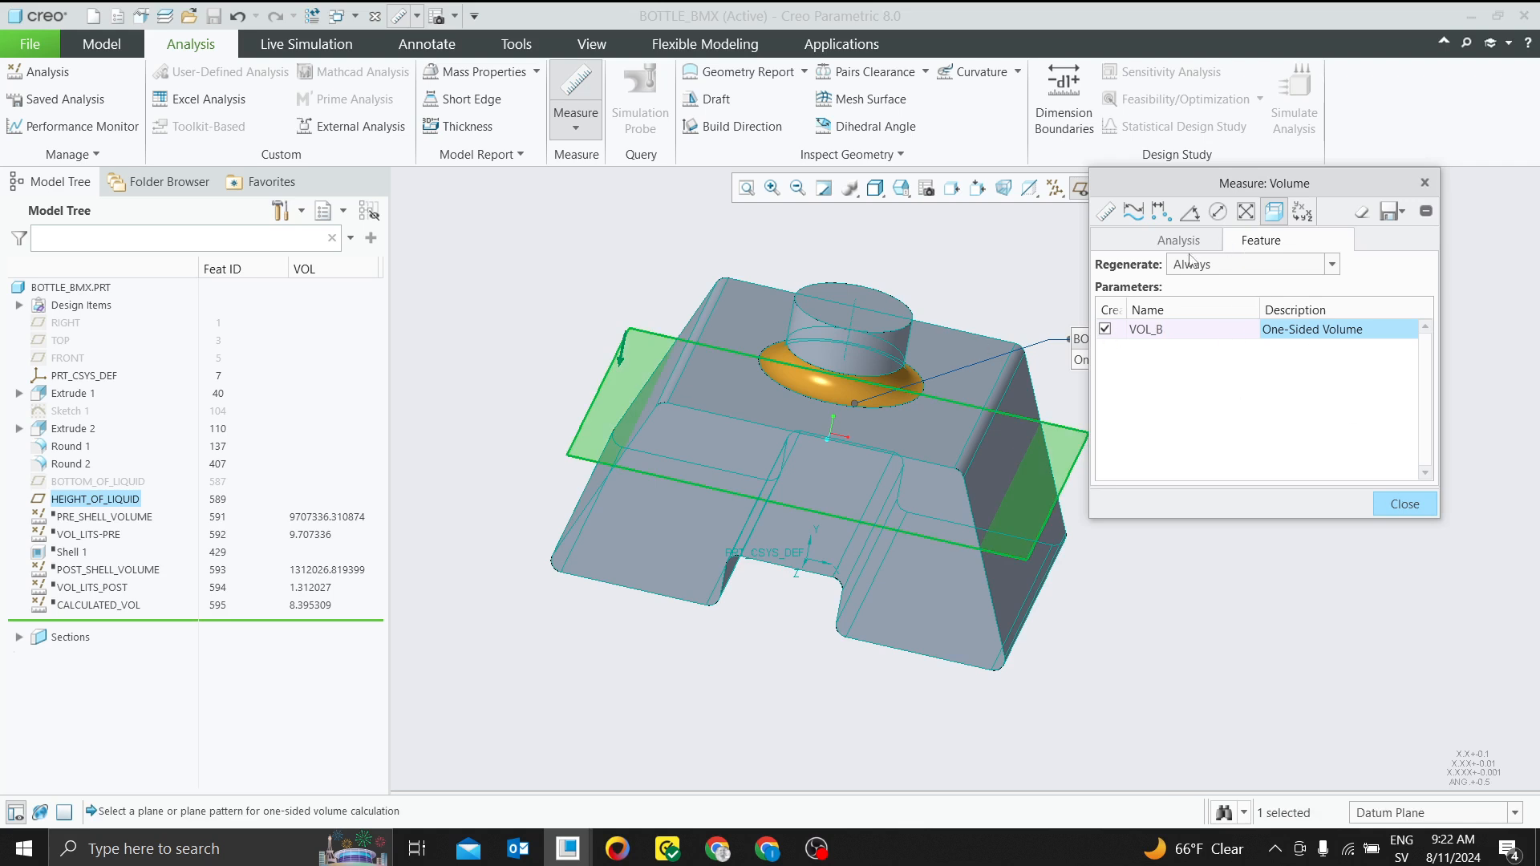
{"action": "left_click", "coordinate": [1404, 213]}
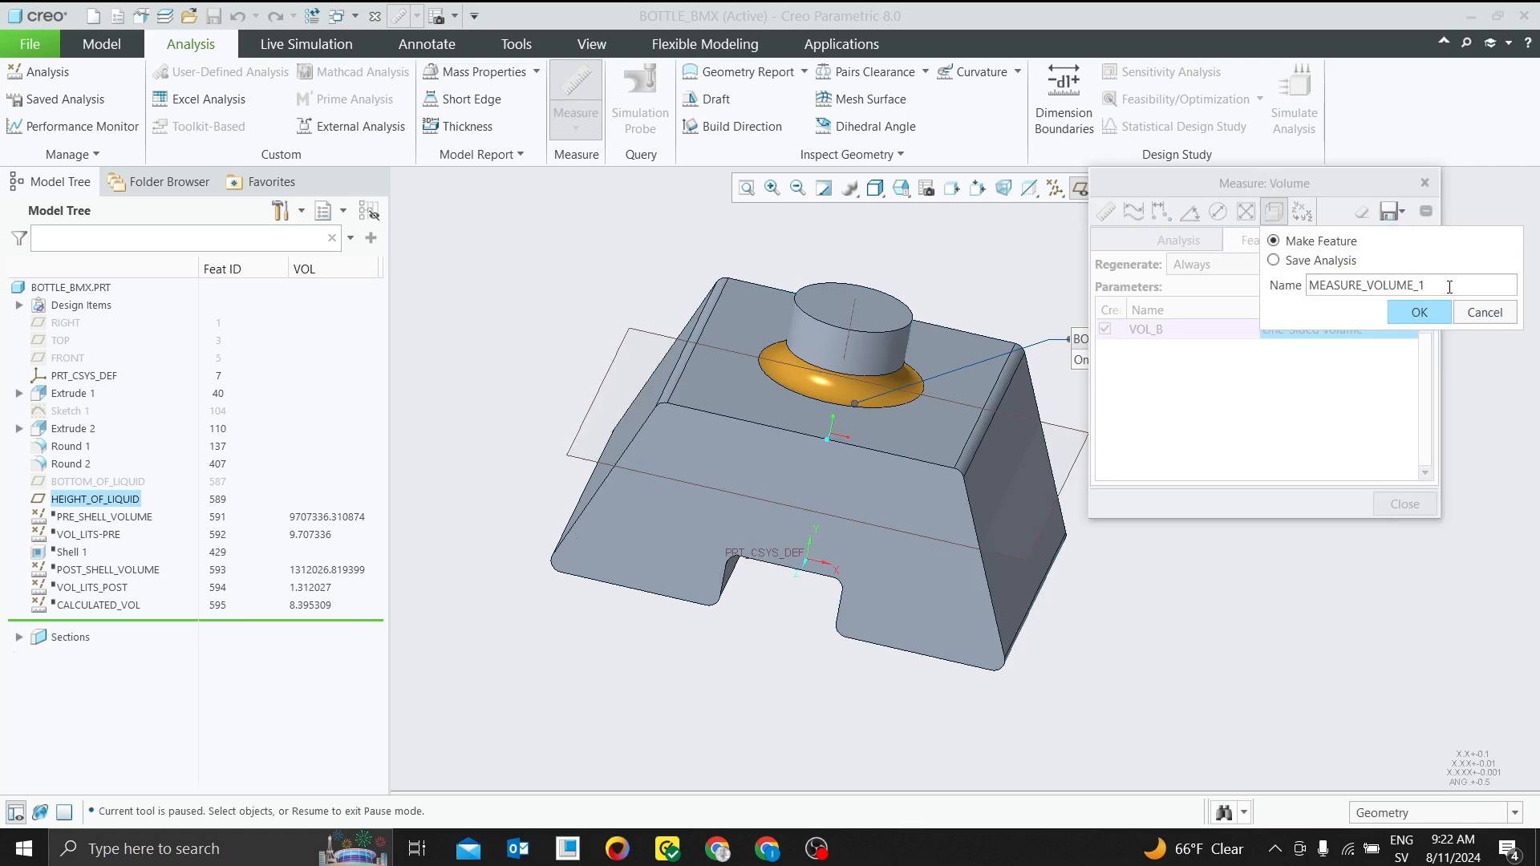
{"action": "left_click", "coordinate": [1419, 312]}
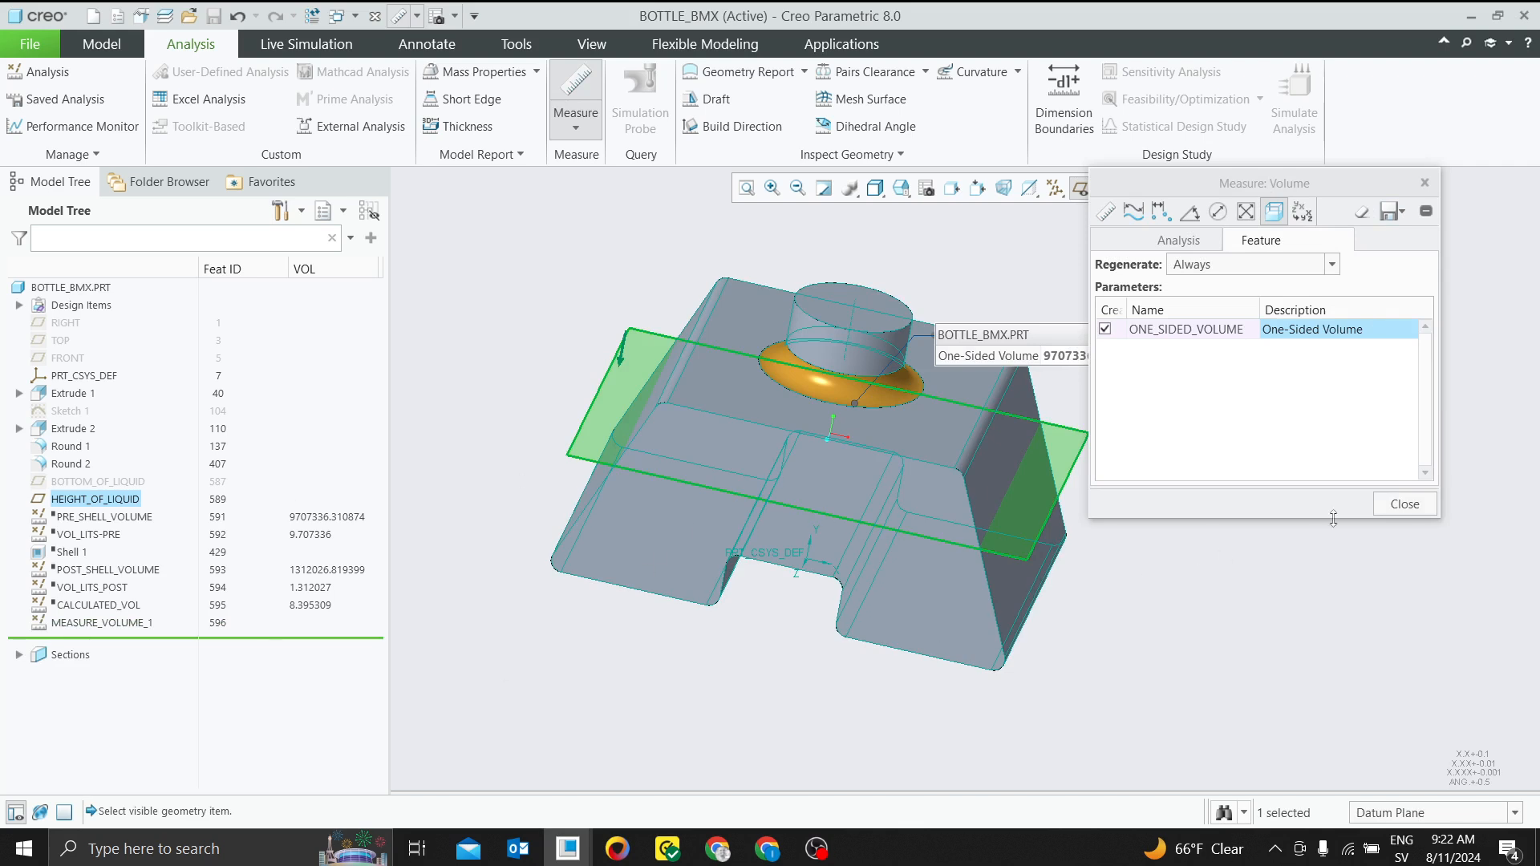
{"action": "left_click", "coordinate": [1403, 504]}
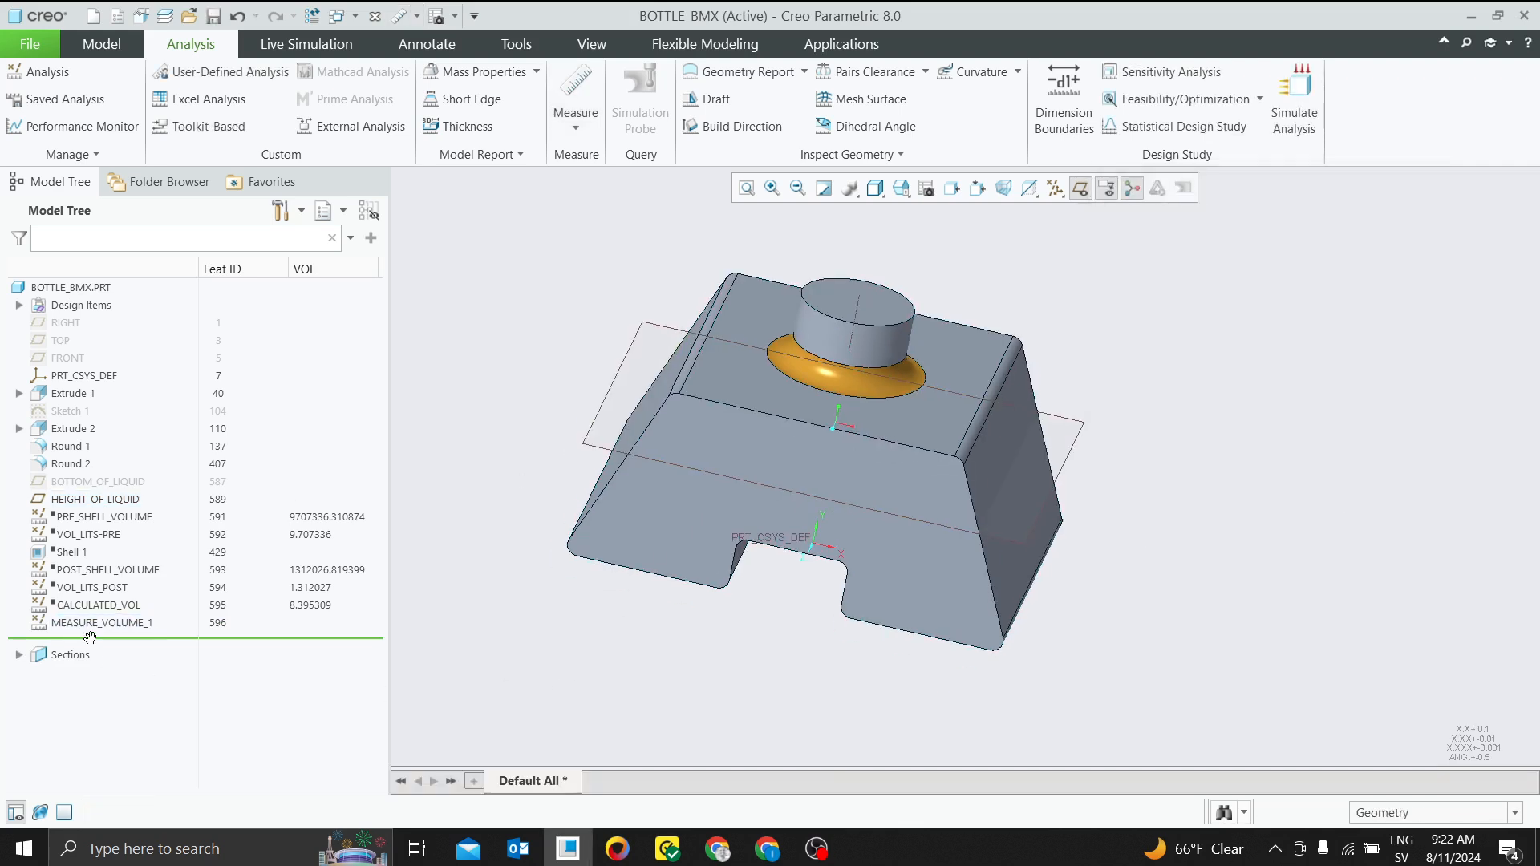
Reopen the saved volume measurement's definition to check its feature parameter name, and close it
{"action": "left_click", "coordinate": [95, 624]}
{"action": "left_click", "coordinate": [106, 568]}
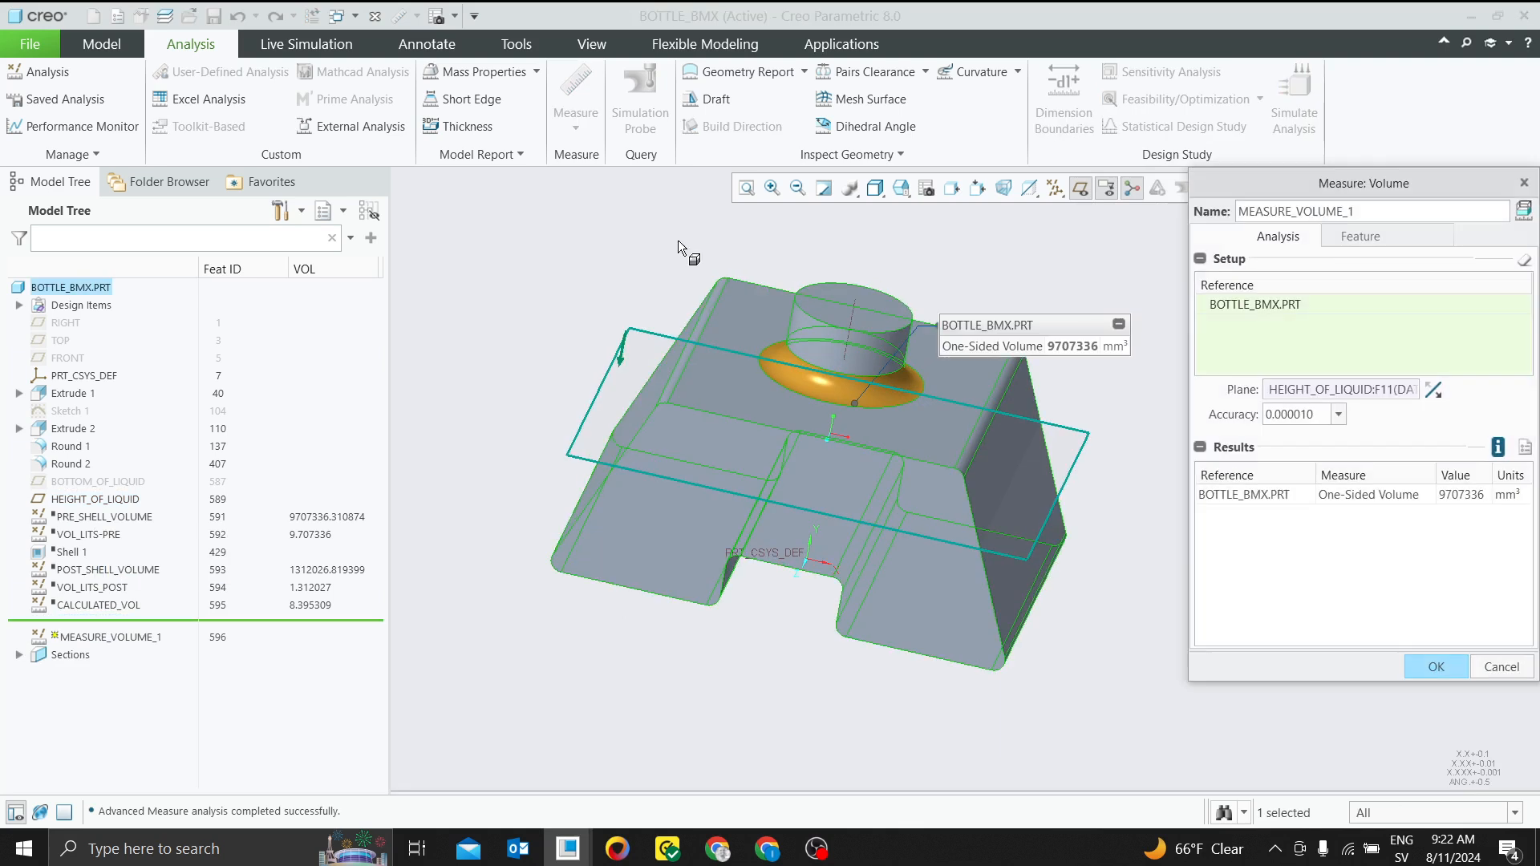
{"action": "left_click", "coordinate": [1360, 236]}
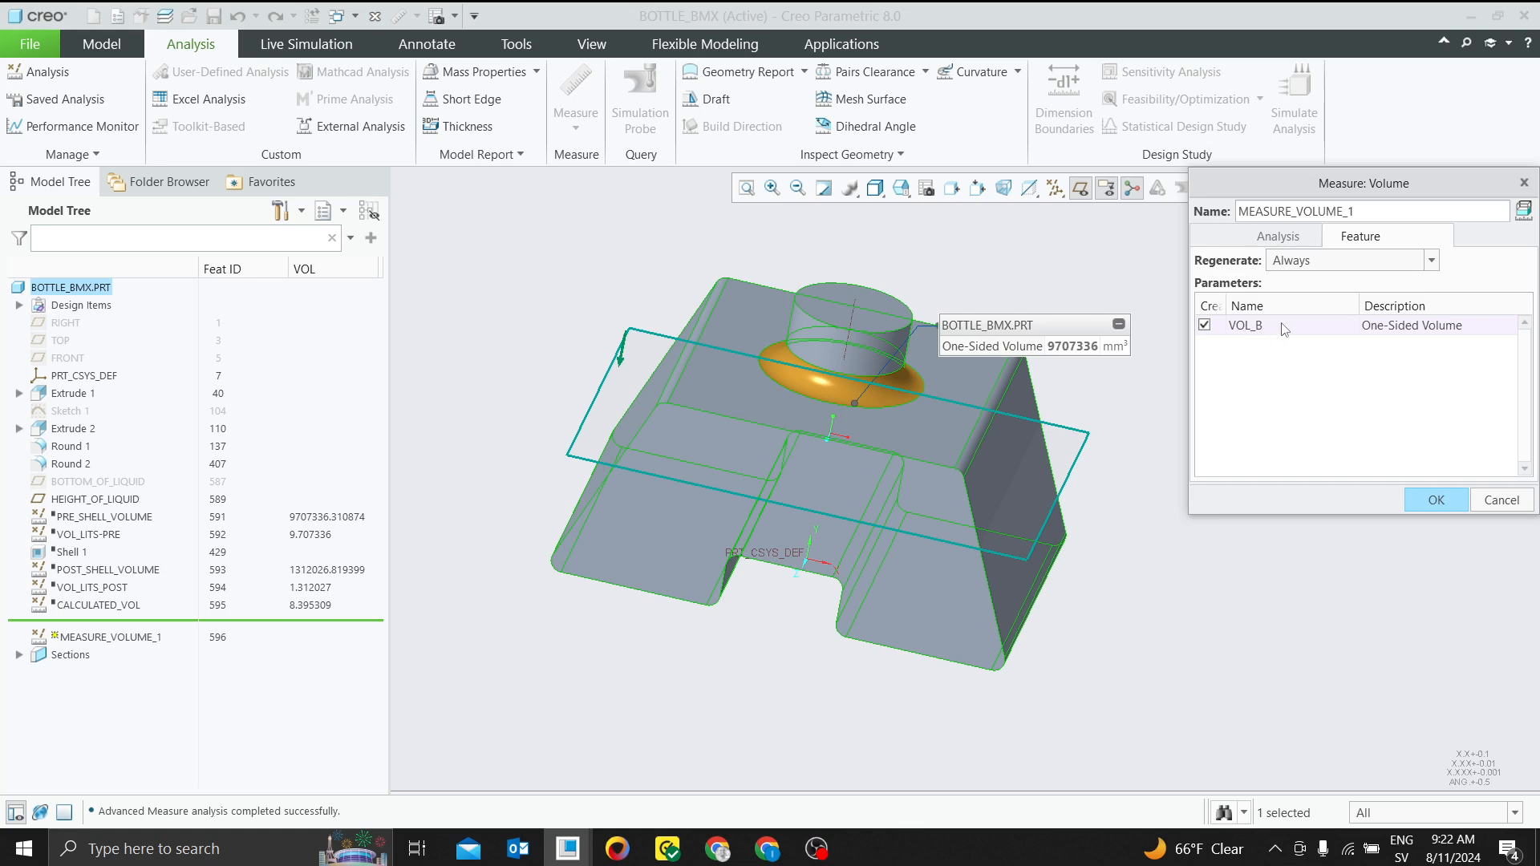
{"action": "left_click", "coordinate": [1465, 499]}
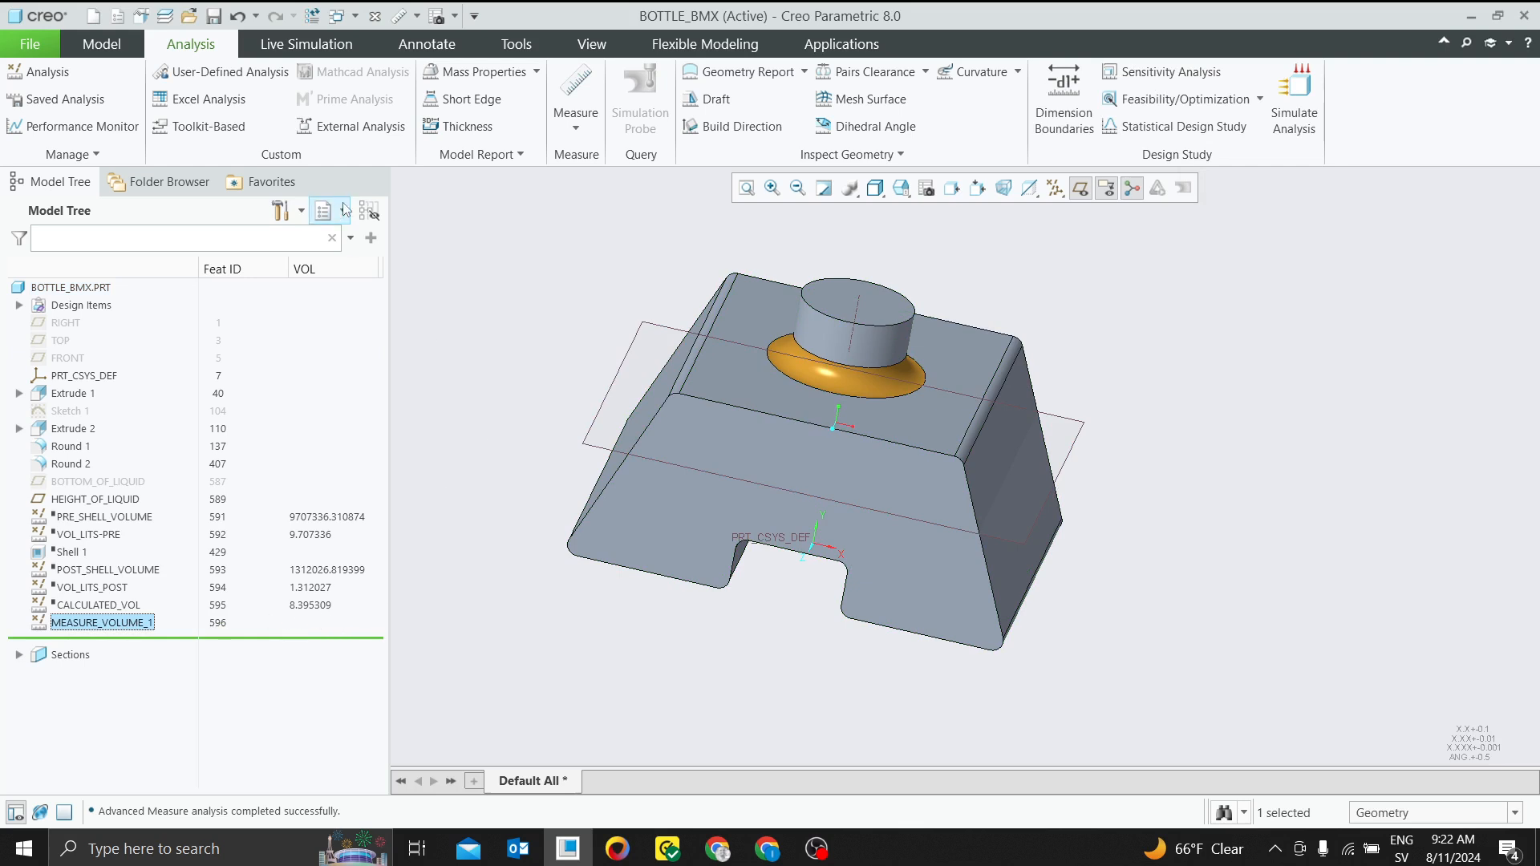
Add a model tree column for the feature parameter vol_b
{"action": "left_click", "coordinate": [297, 211]}
{"action": "left_click", "coordinate": [329, 263]}
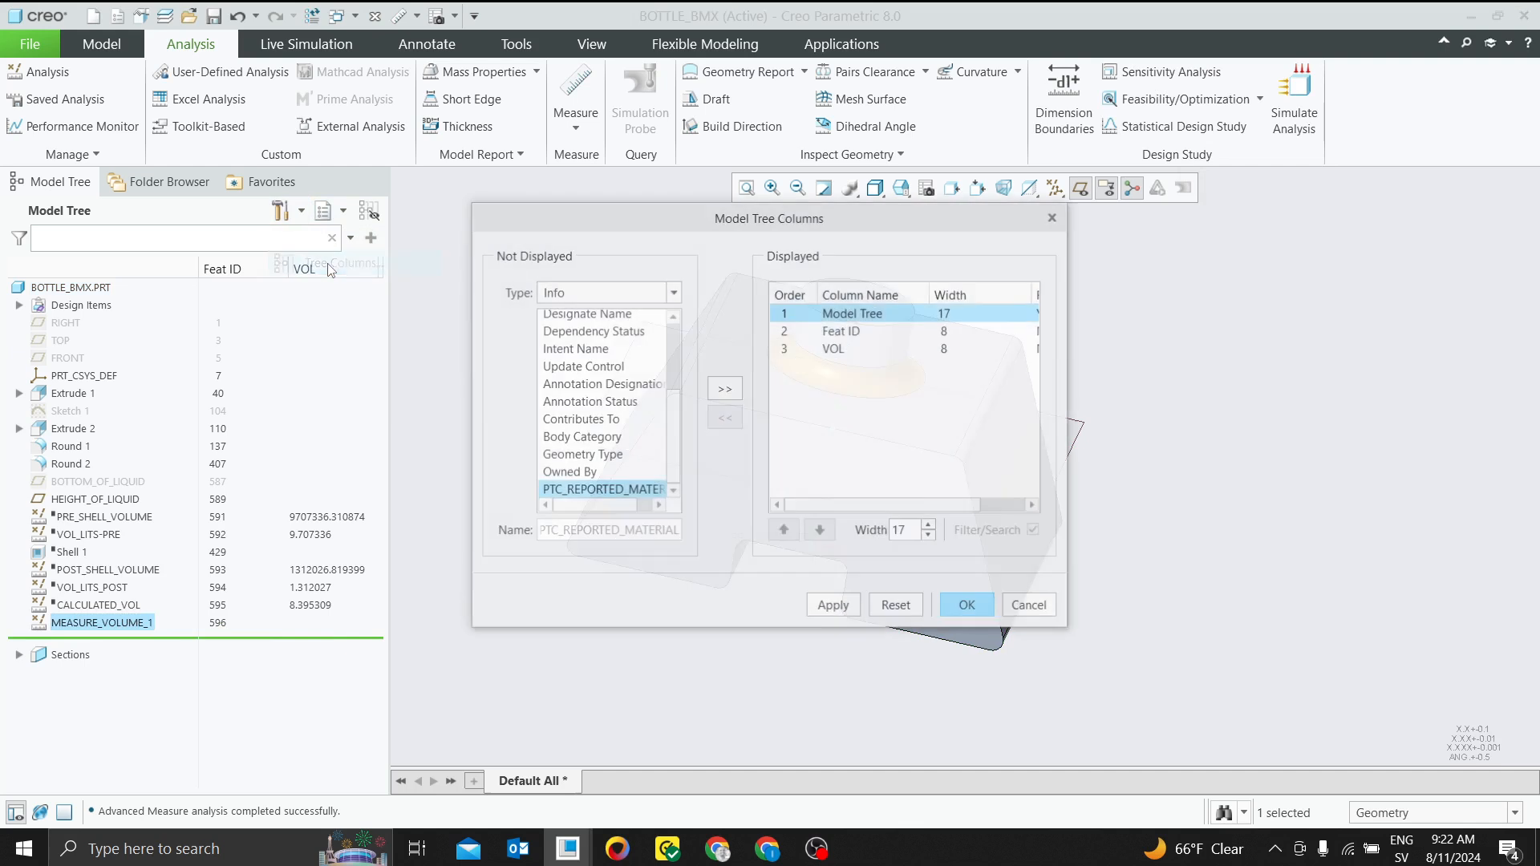
{"action": "left_click", "coordinate": [599, 293]}
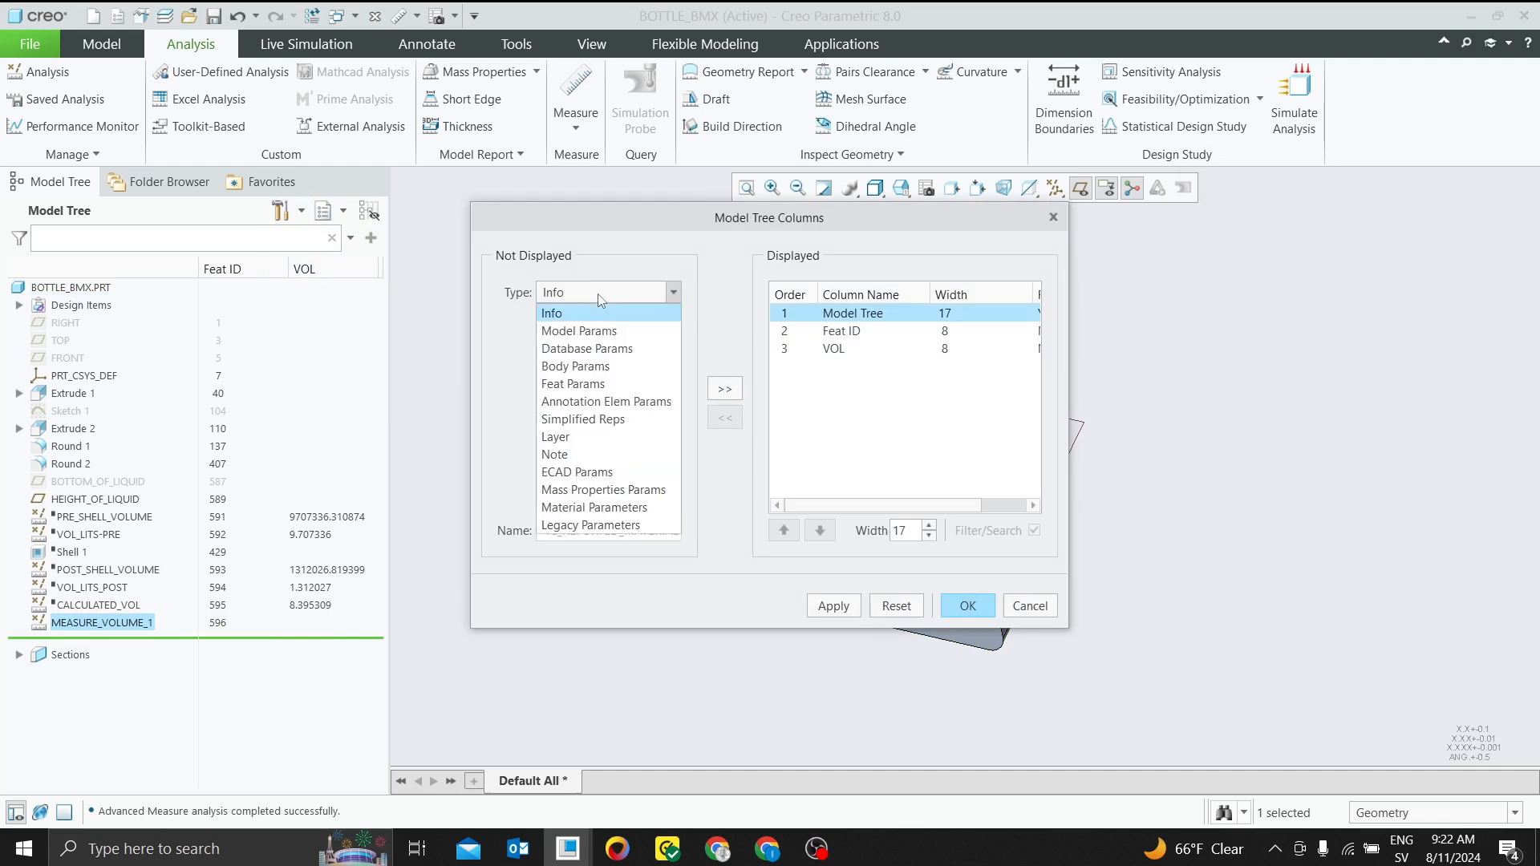
{"action": "left_click", "coordinate": [589, 393]}
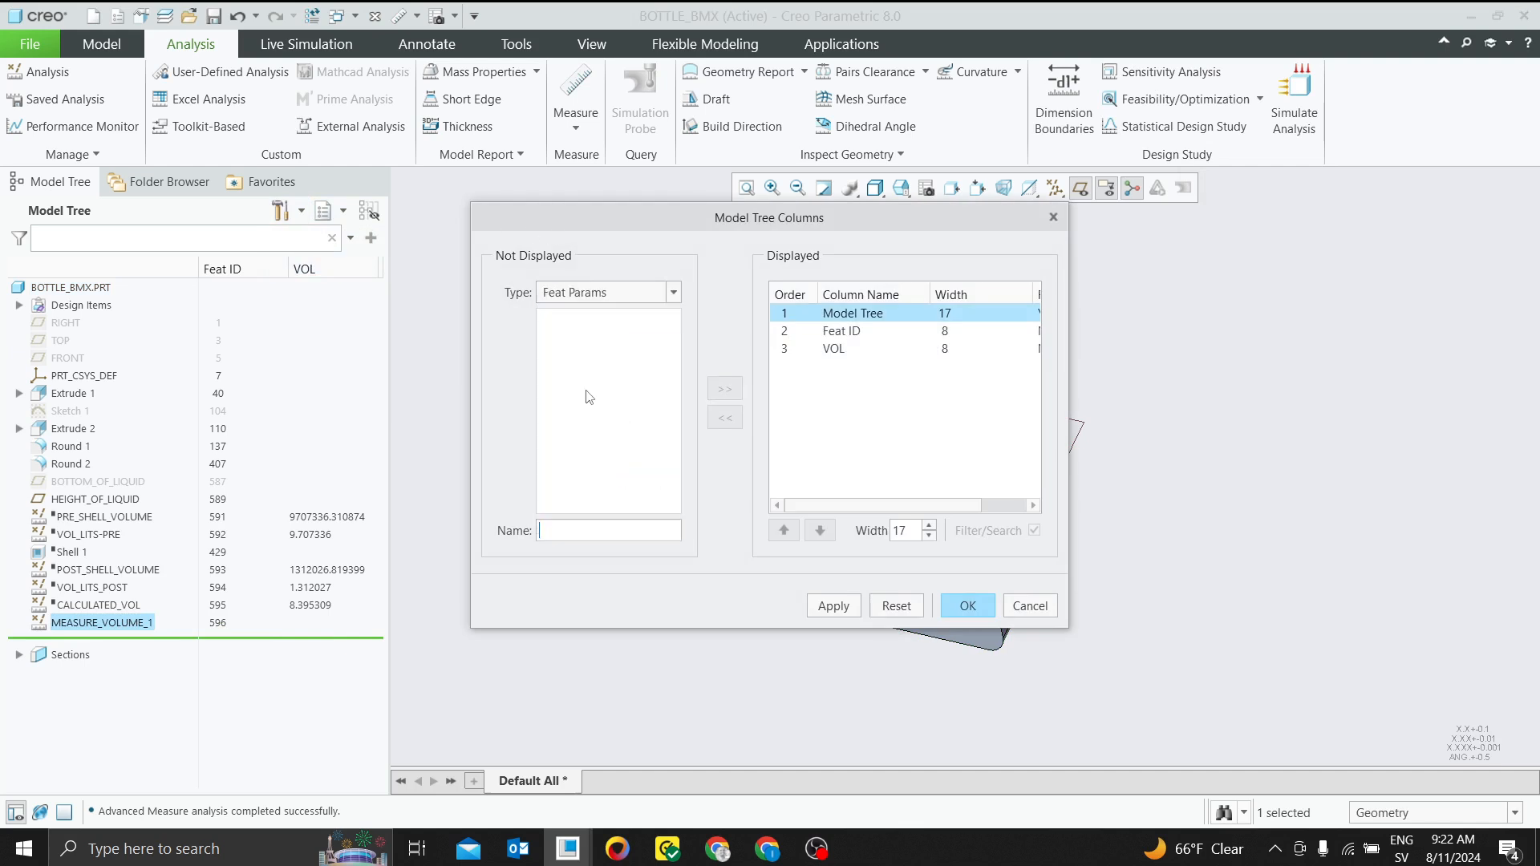
{"action": "left_click", "coordinate": [568, 539]}
{"action": "type", "text": "vol_b"}
{"action": "left_click", "coordinate": [726, 390]}
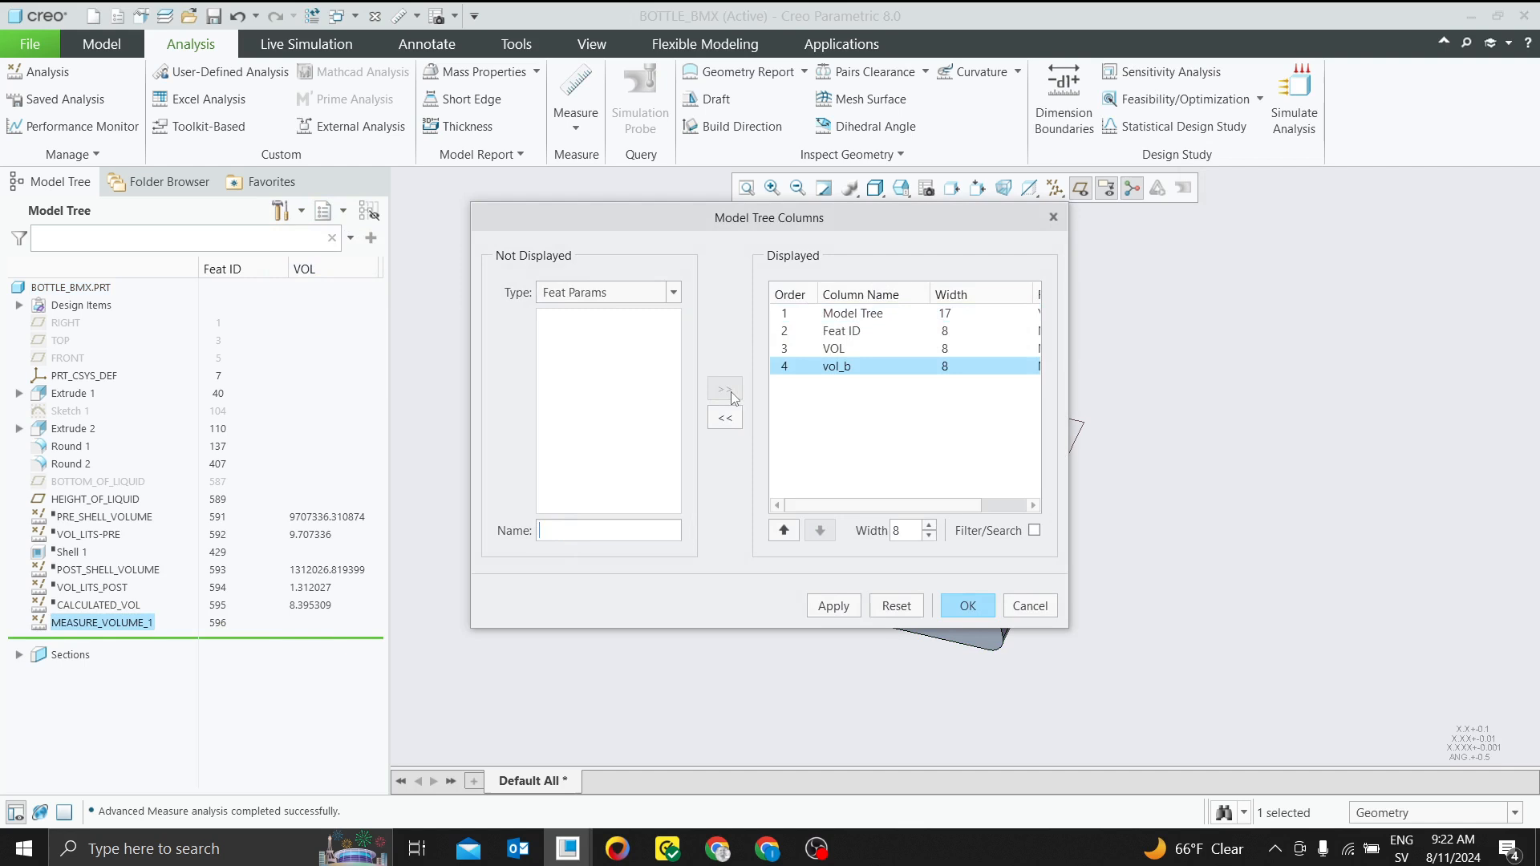
{"action": "left_click", "coordinate": [834, 611]}
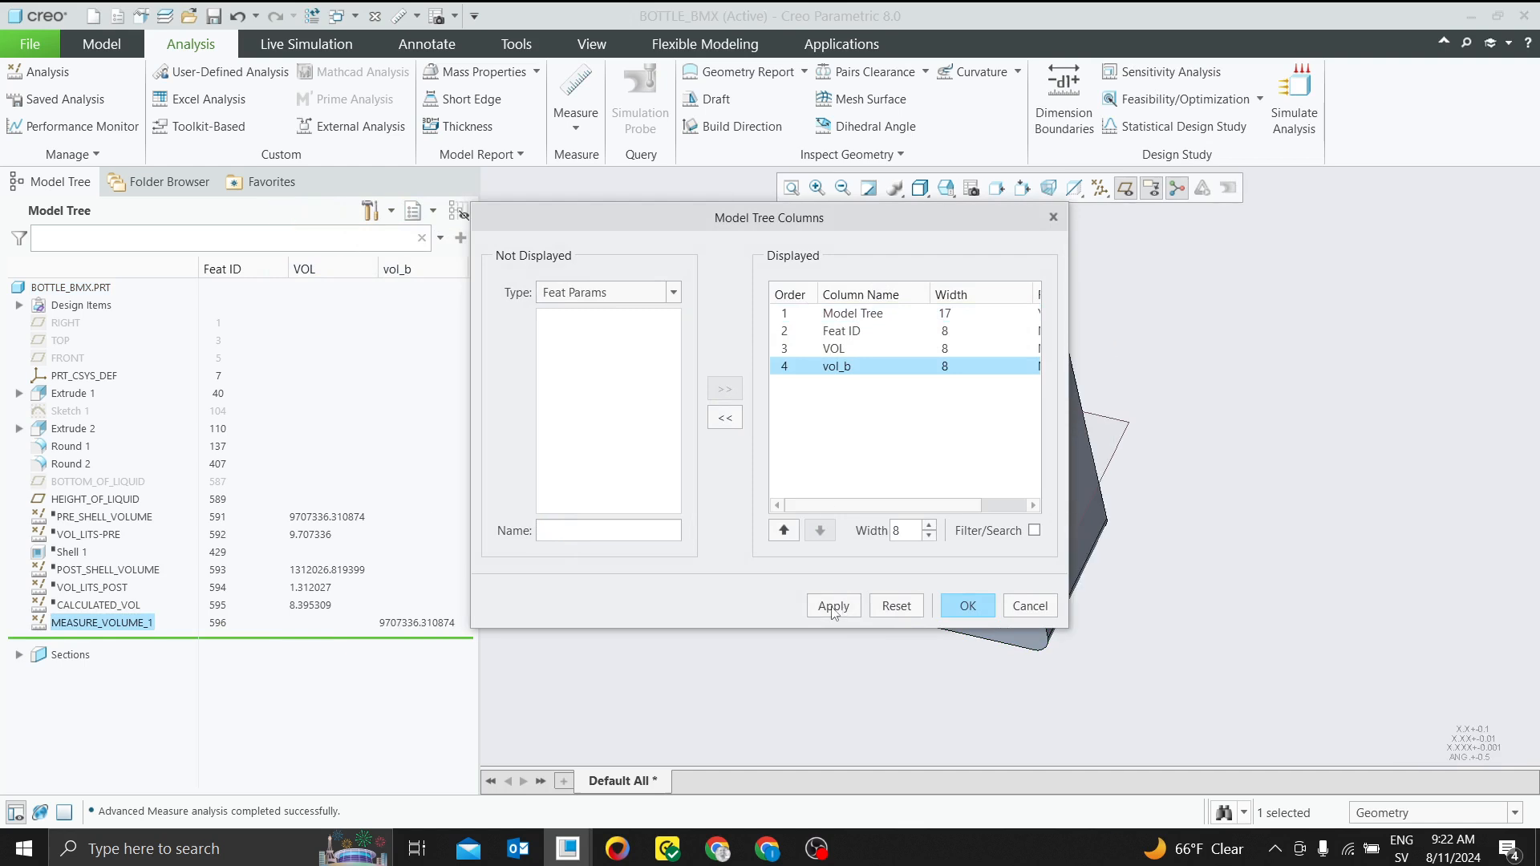
{"action": "left_click", "coordinate": [969, 608]}
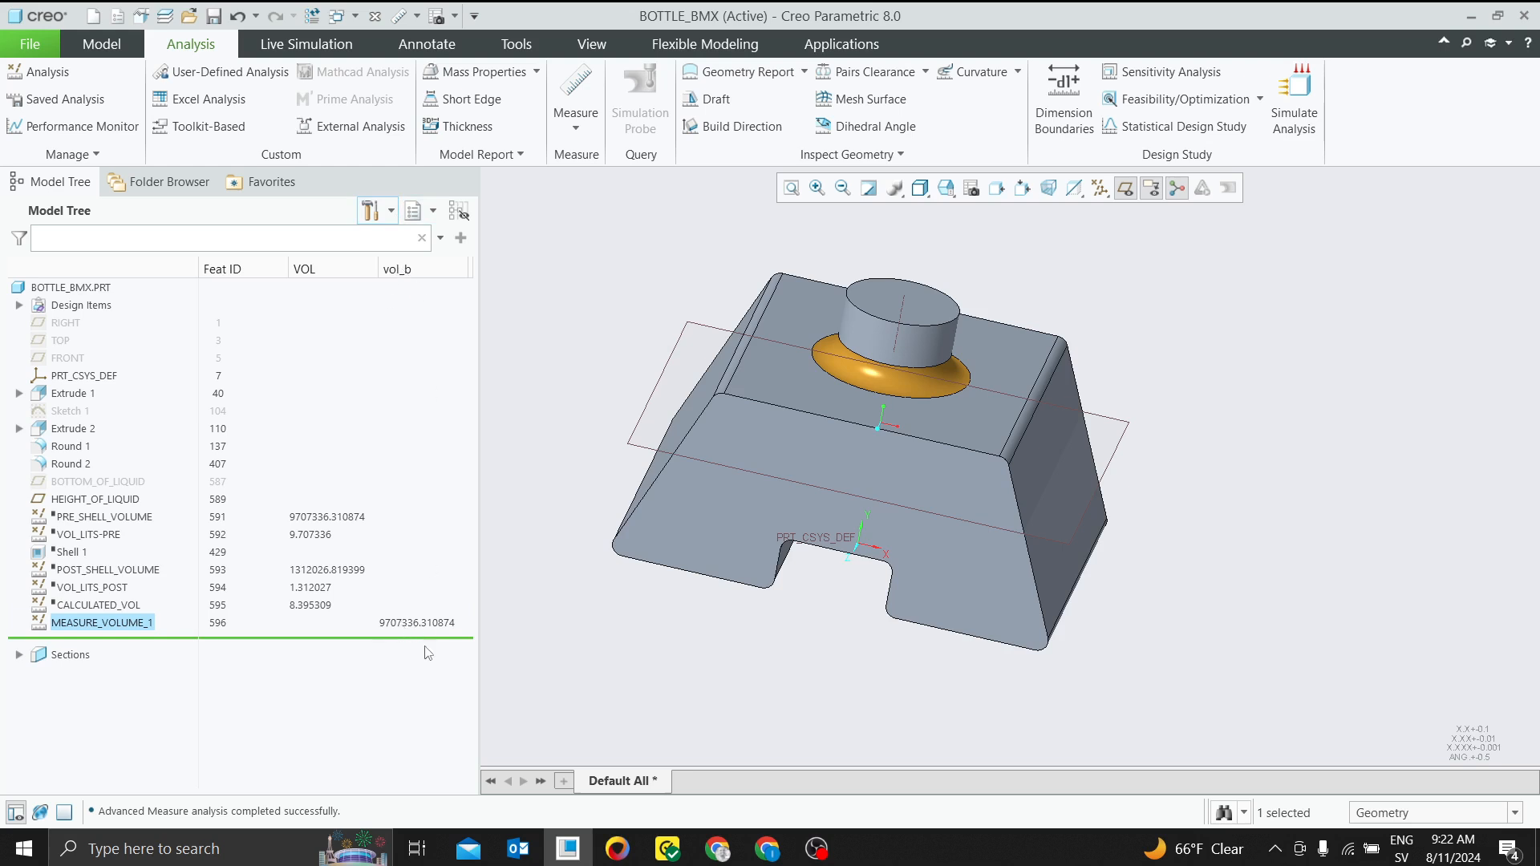
Rename the MEASURE_VOLUME_1 feature as BEFORE_SHELL
{"action": "left_click", "coordinate": [92, 518]}
{"action": "left_click", "coordinate": [89, 621]}
{"action": "right_click", "coordinate": [88, 622]}
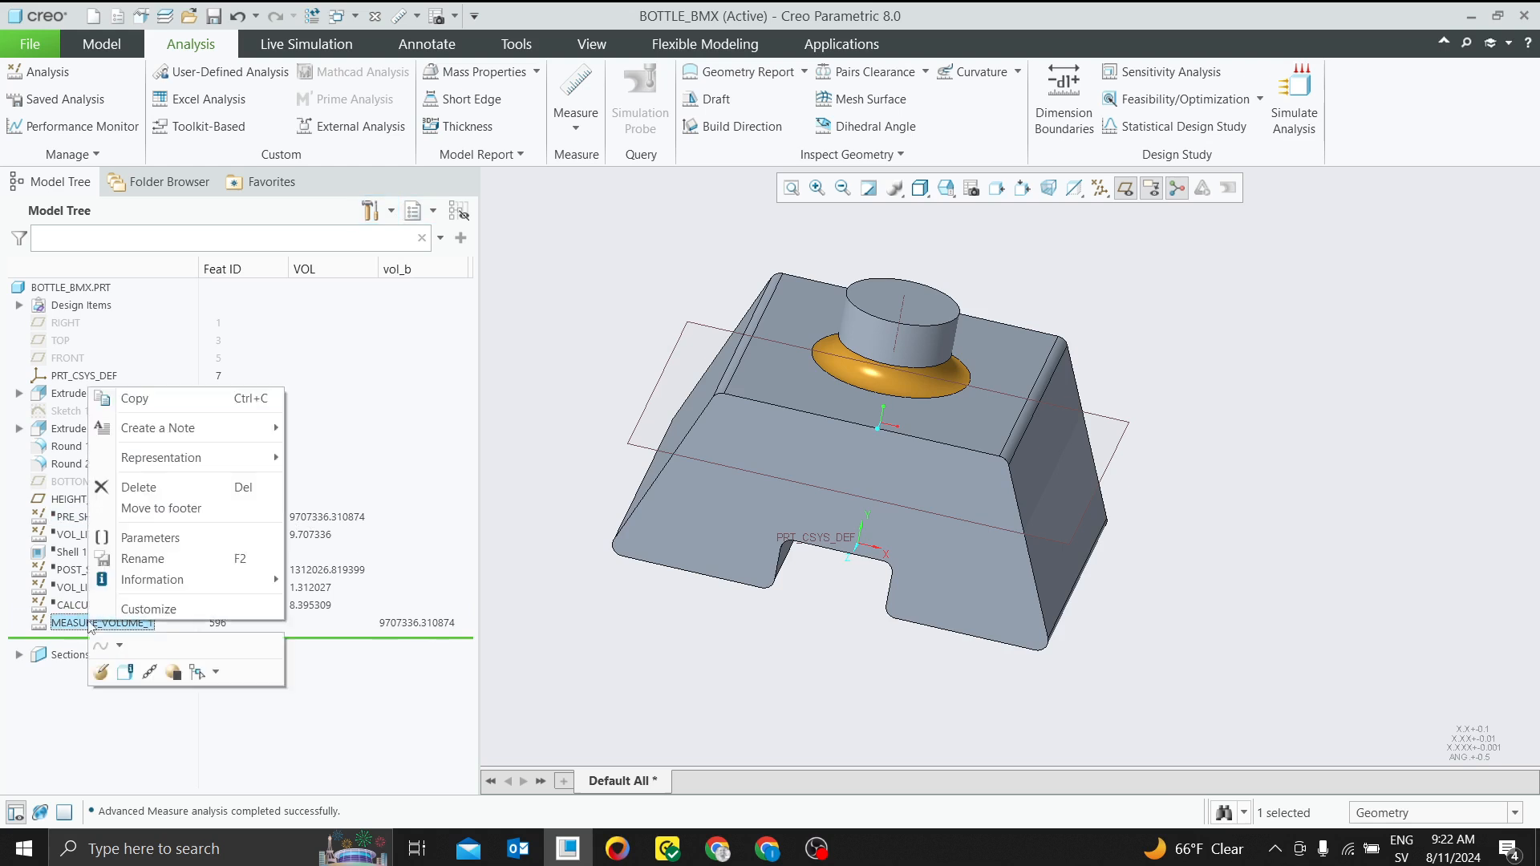
{"action": "left_click", "coordinate": [143, 559]}
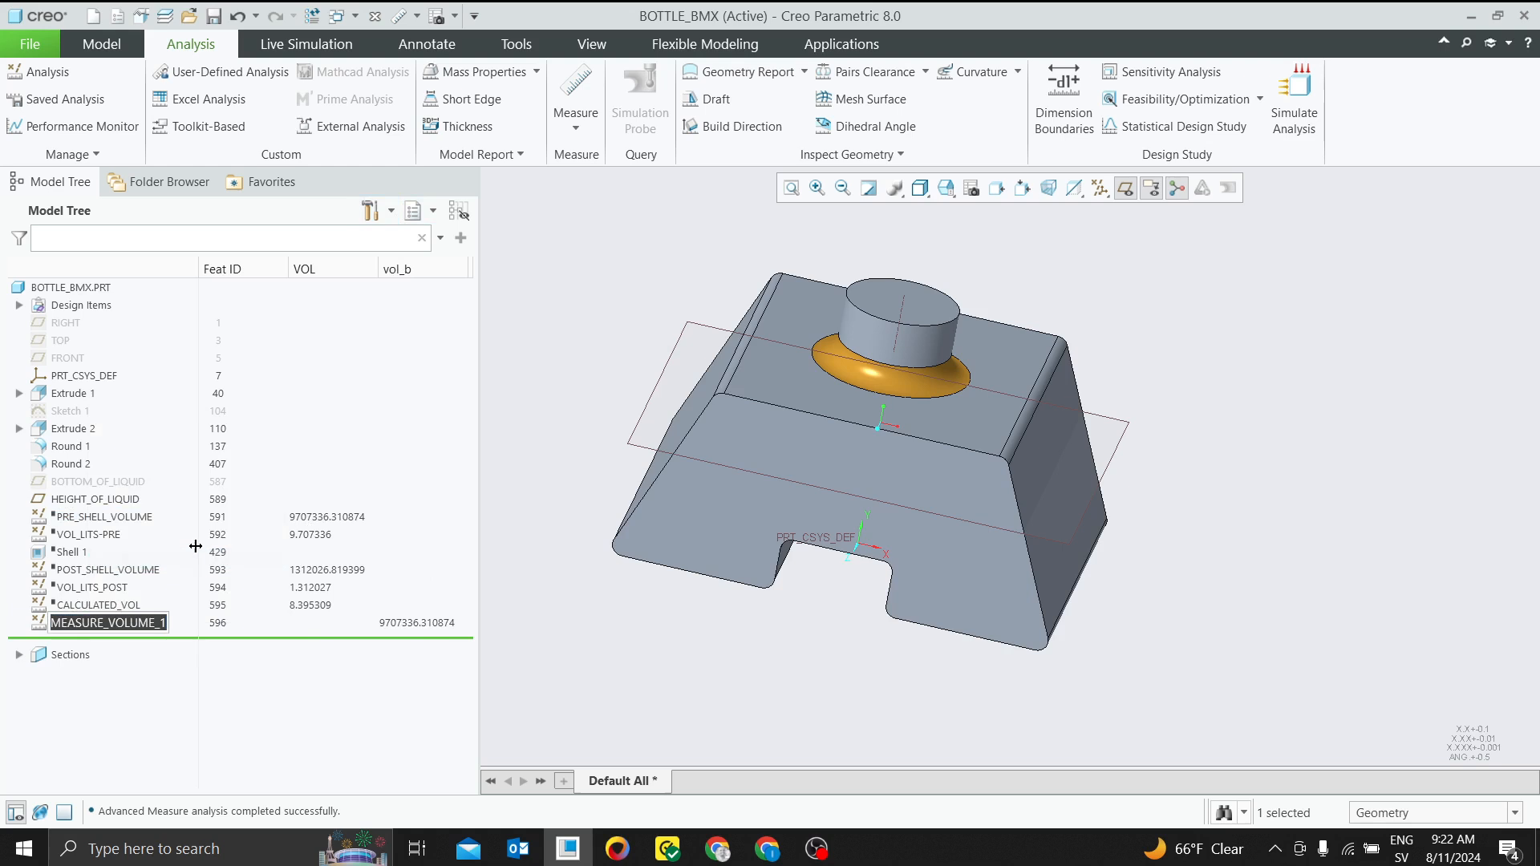
{"action": "type", "text": "b"}
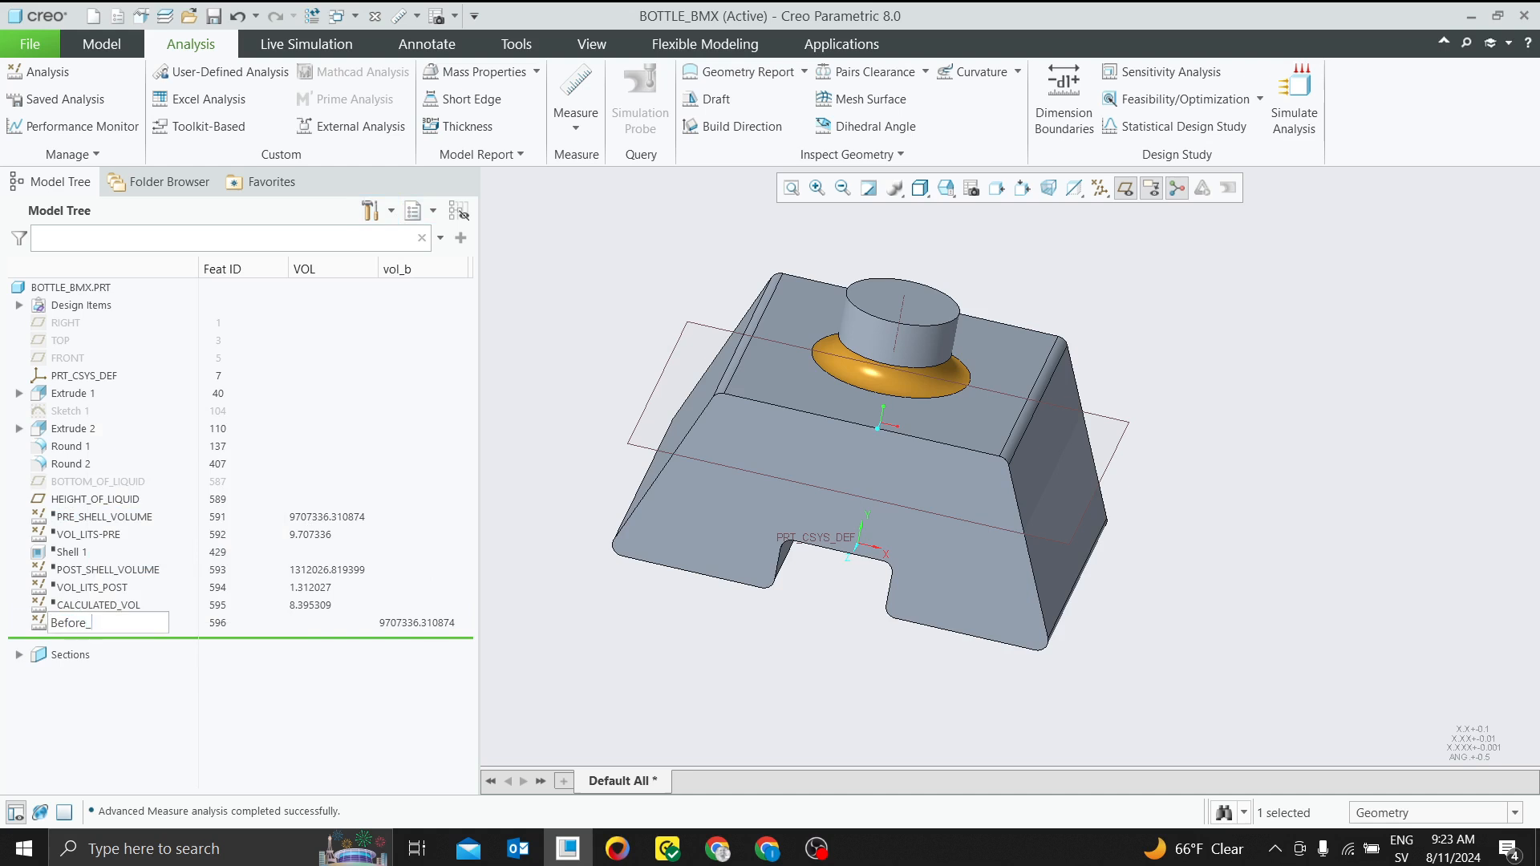
{"action": "key", "text": "Return"}
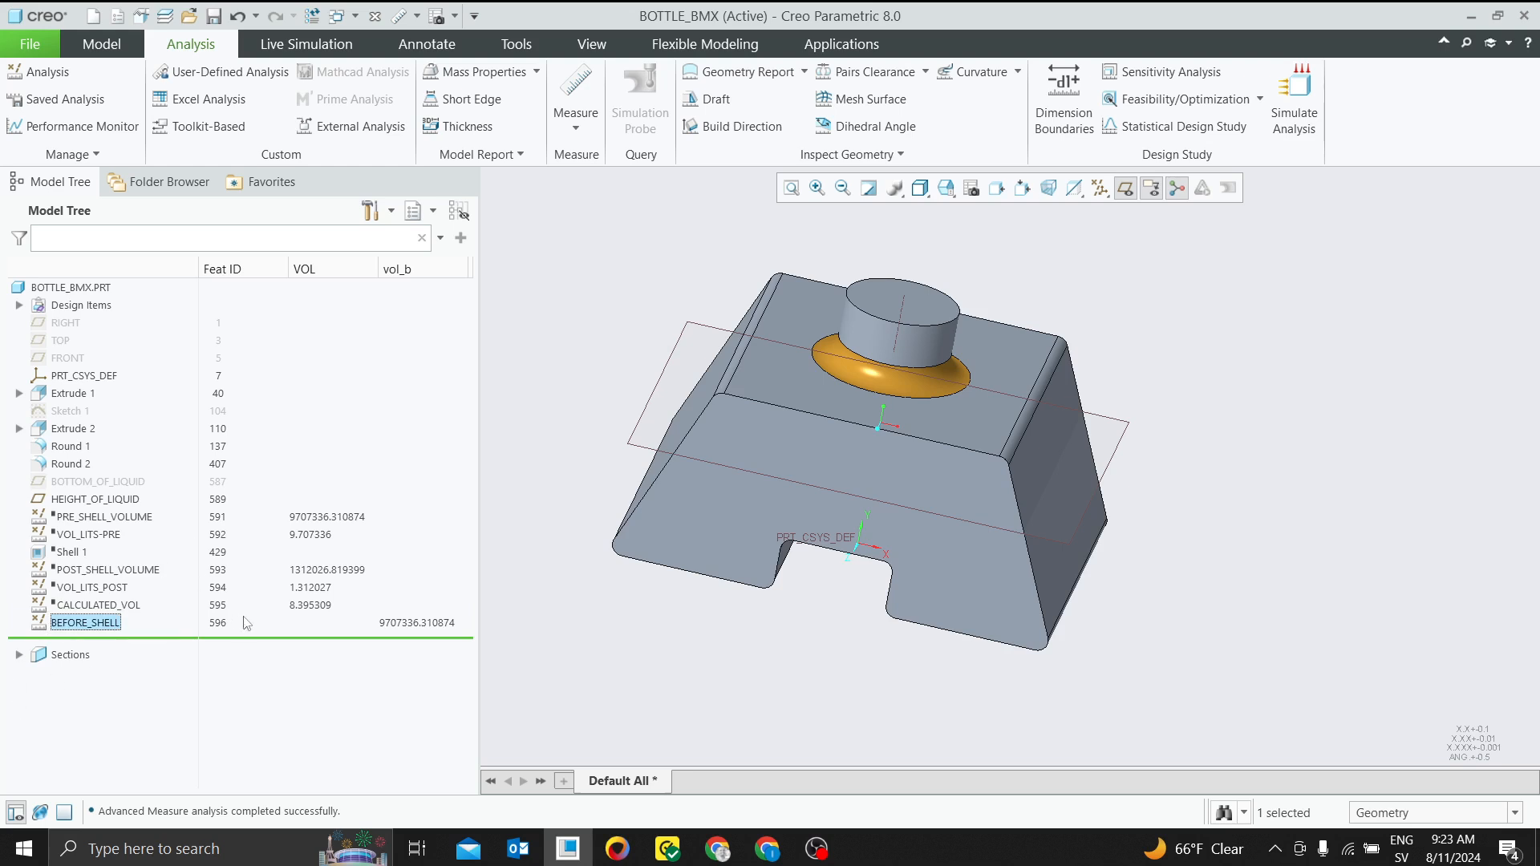
Shell the bottle to a 5 mm wall thickness, removing the top face of the neck
{"action": "left_click", "coordinate": [95, 50]}
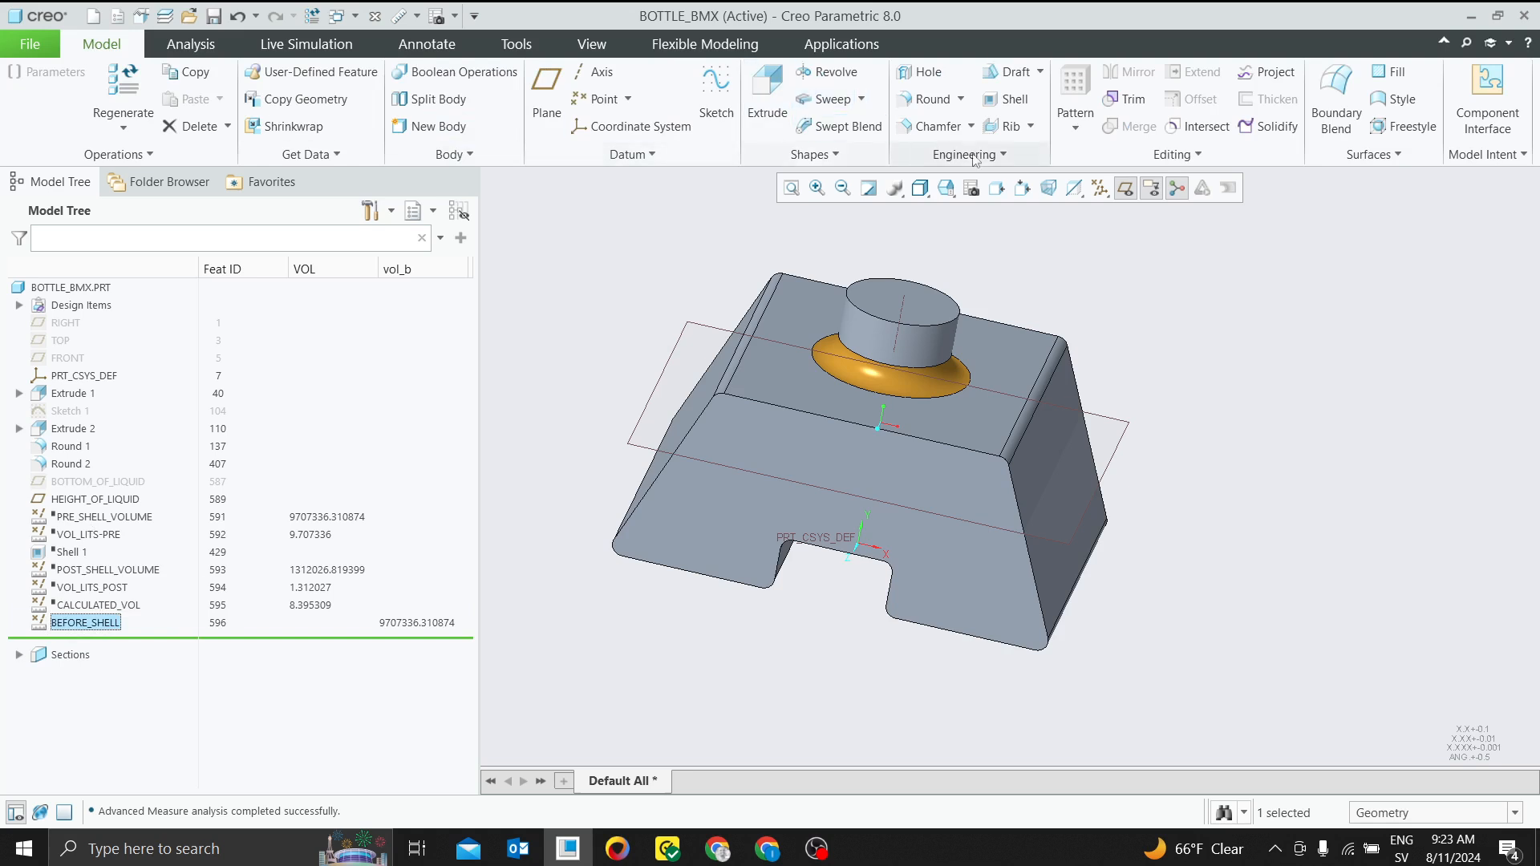
{"action": "left_click", "coordinate": [1008, 98]}
{"action": "left_click", "coordinate": [881, 317]}
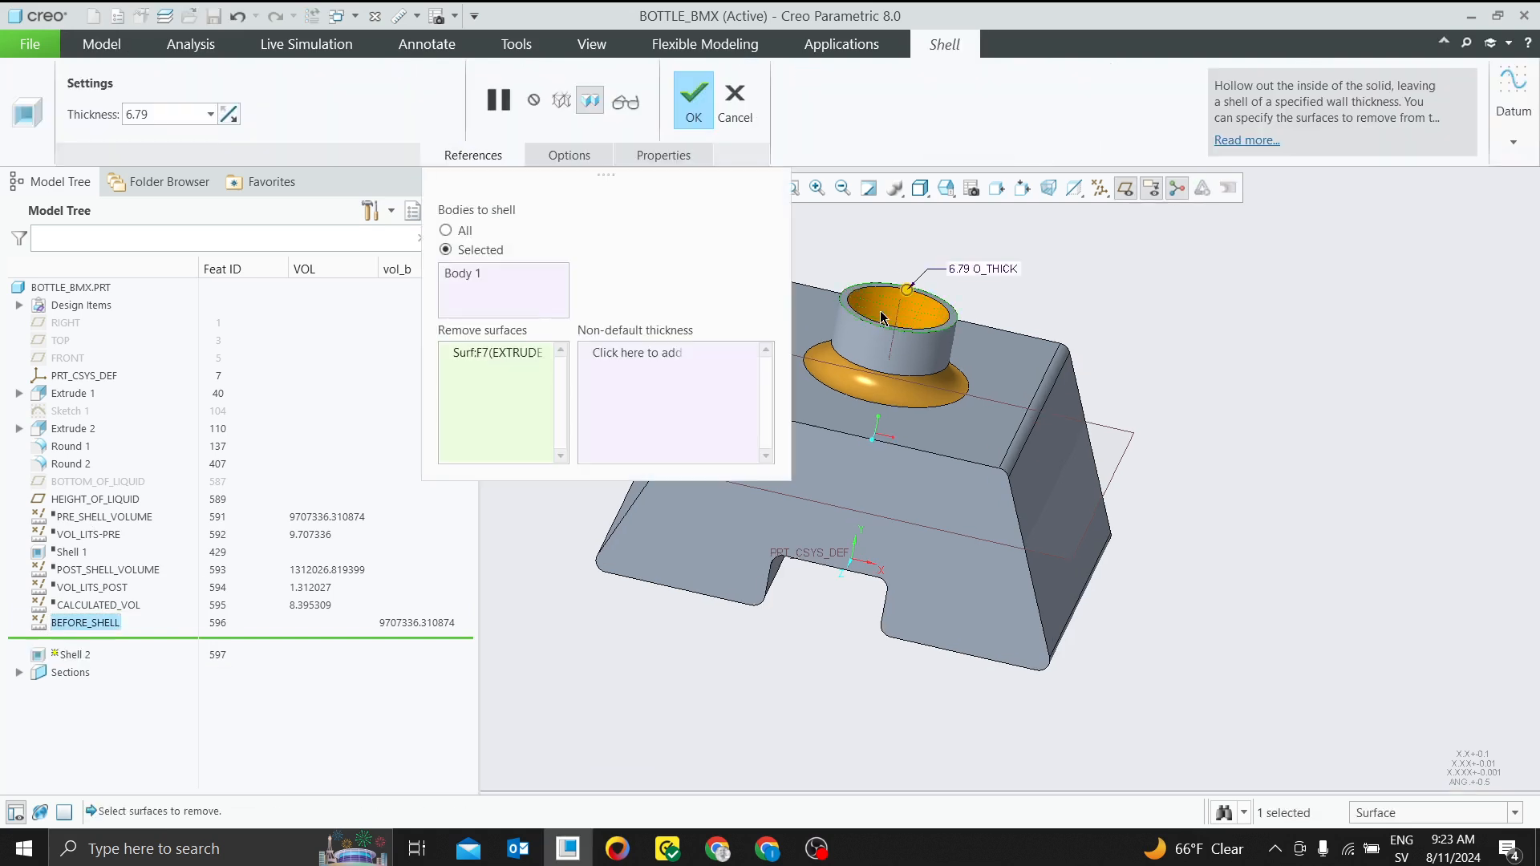
{"action": "double_click", "coordinate": [176, 117]}
{"action": "type", "text": "5"}
{"action": "key", "text": "Return"}
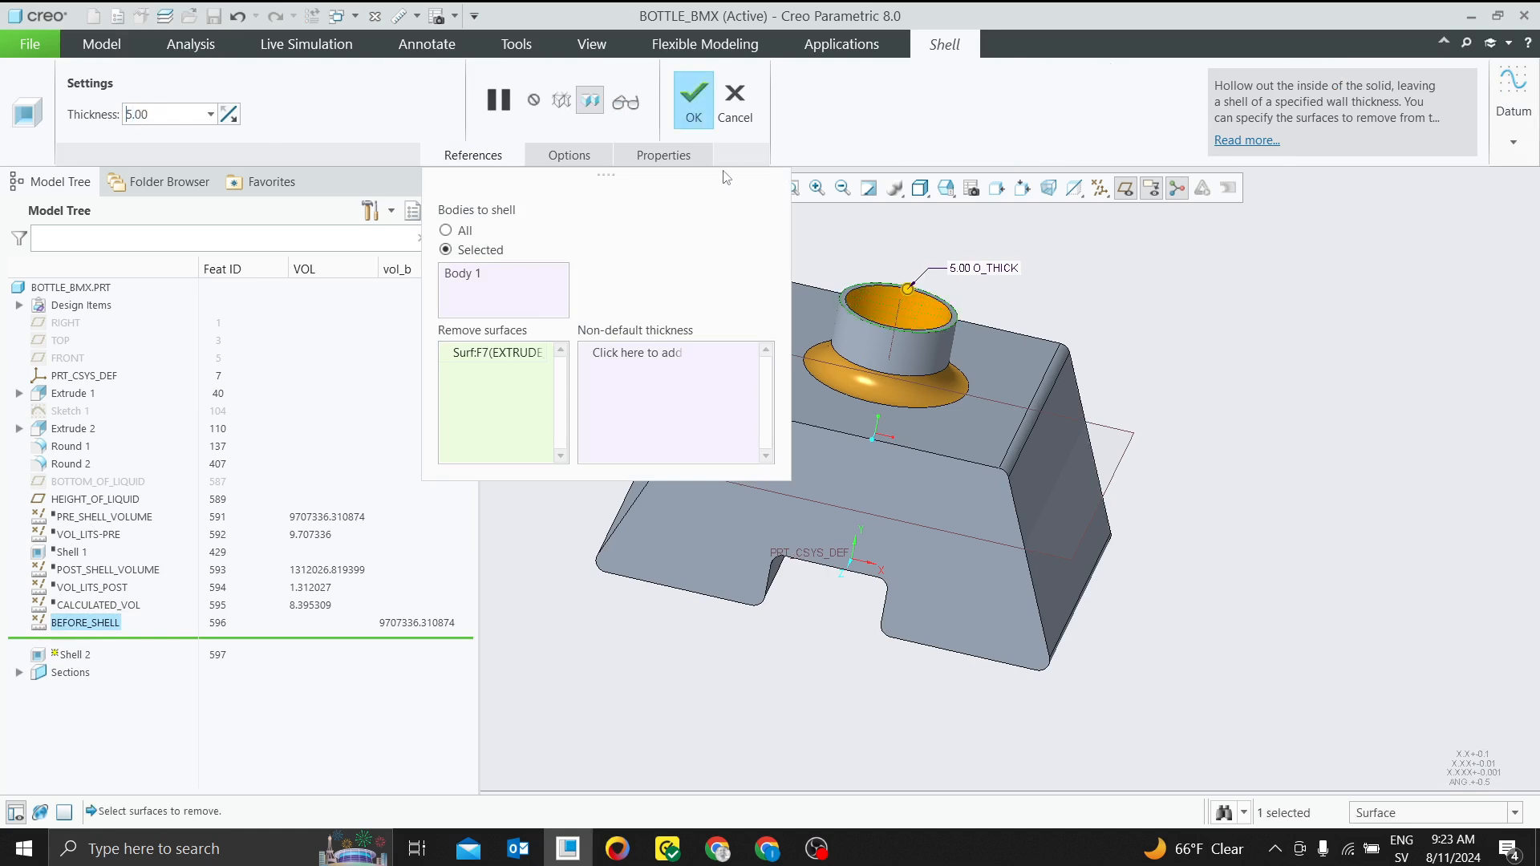
{"action": "left_click", "coordinate": [694, 101]}
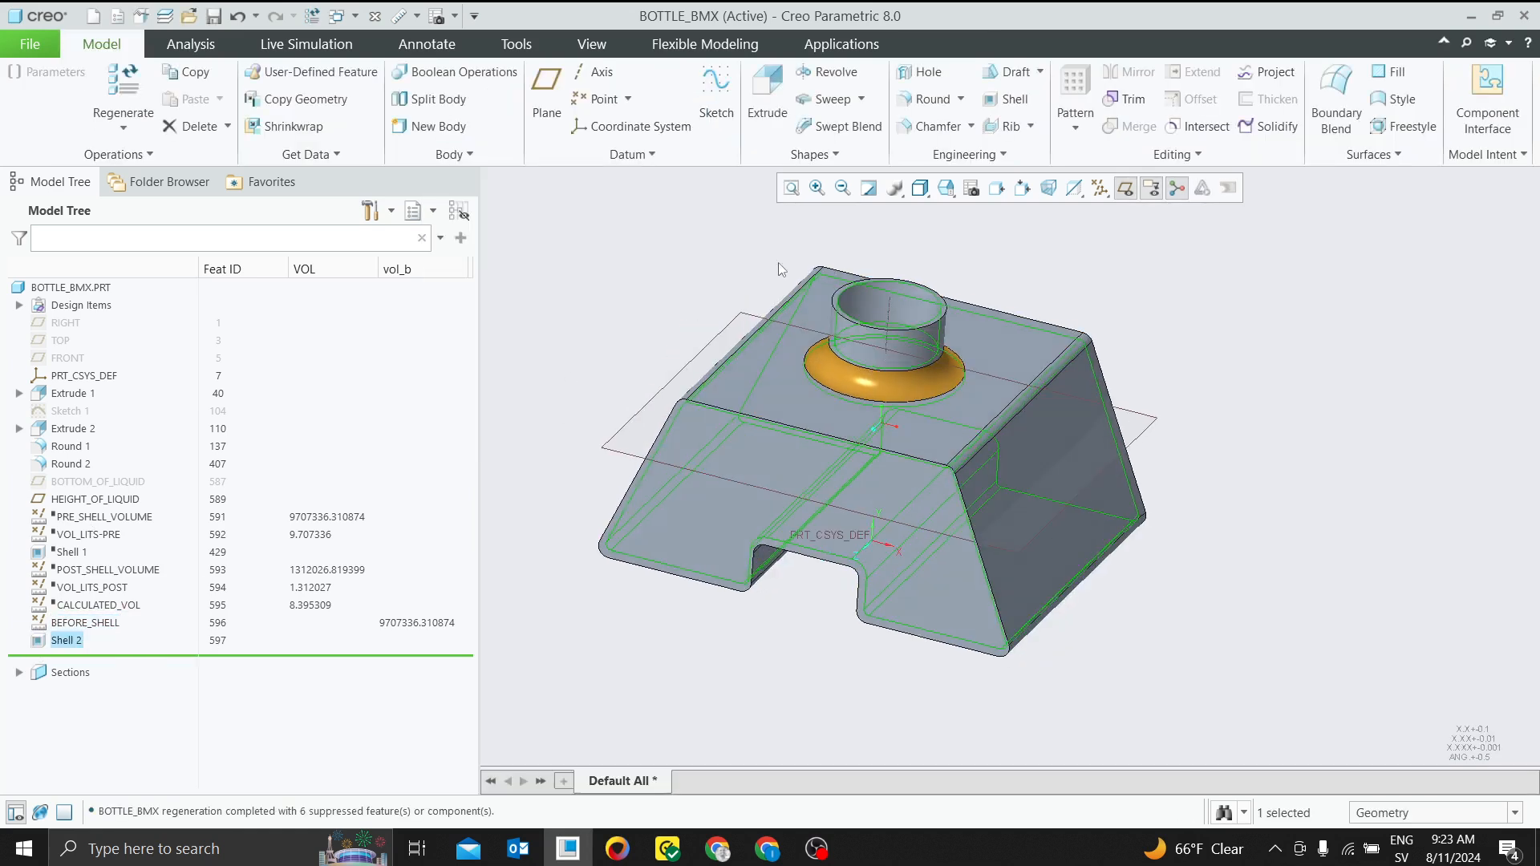
Create a planar section parallel to the bottle's front face, offset about 90 mm into the body with the 3D dragger
{"action": "left_click", "coordinate": [593, 44]}
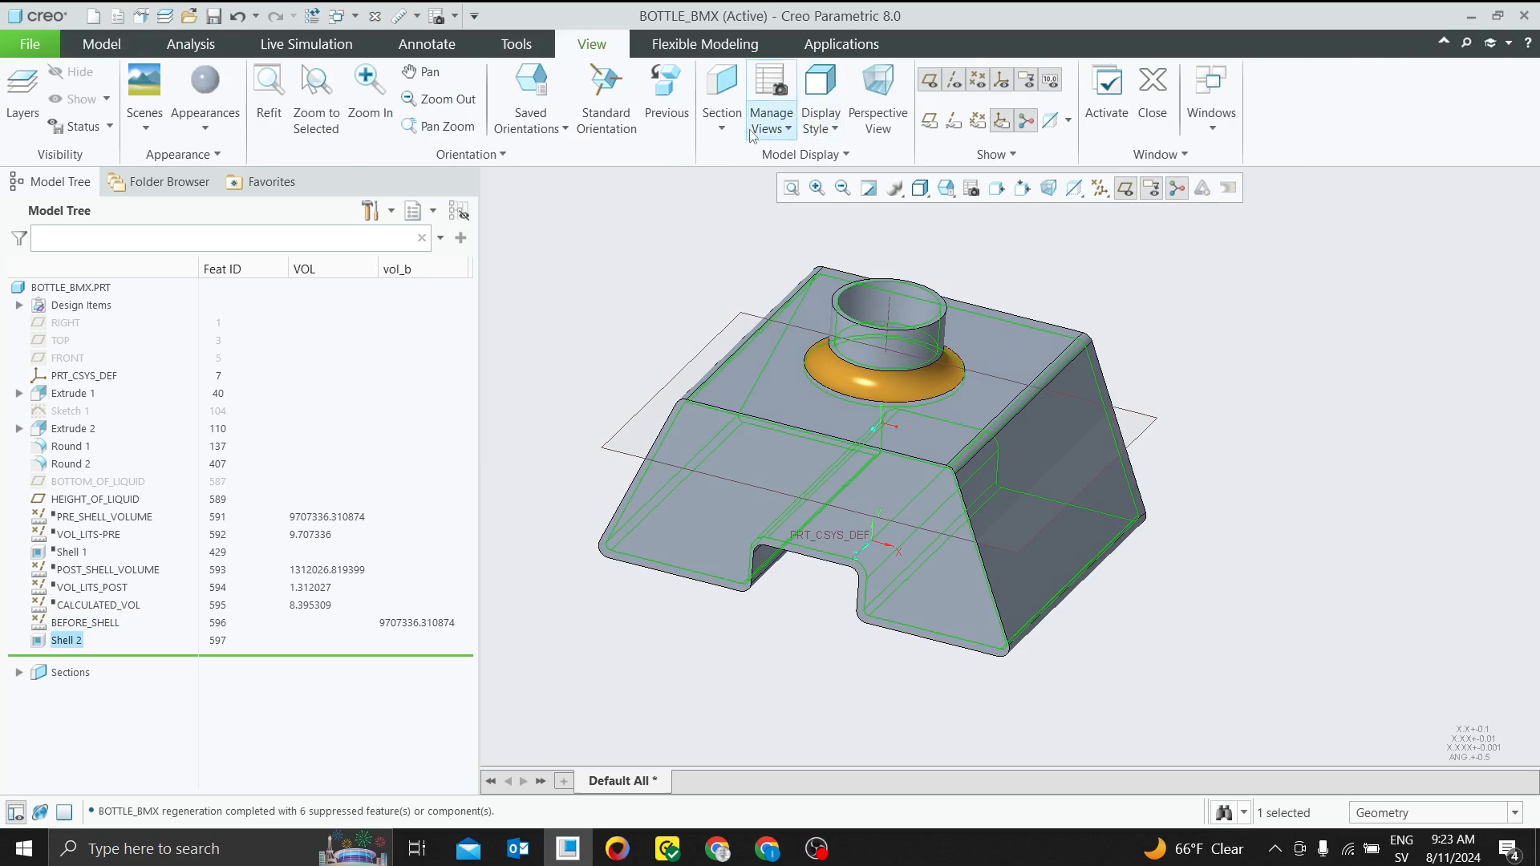
{"action": "left_click", "coordinate": [723, 130]}
{"action": "left_click", "coordinate": [746, 152]}
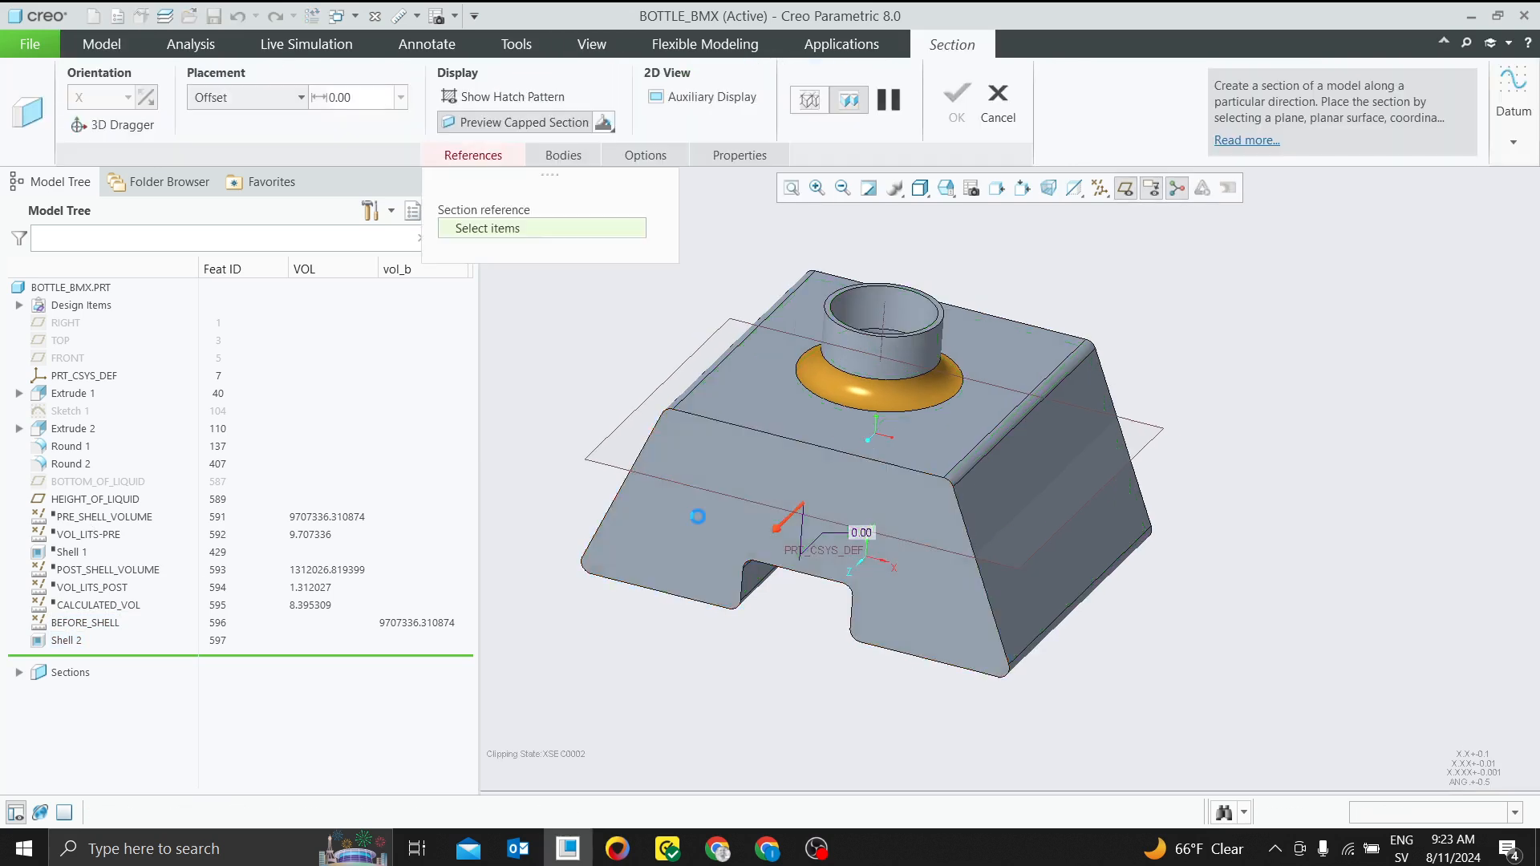
{"action": "left_click", "coordinate": [768, 529]}
{"action": "left_click", "coordinate": [112, 124]}
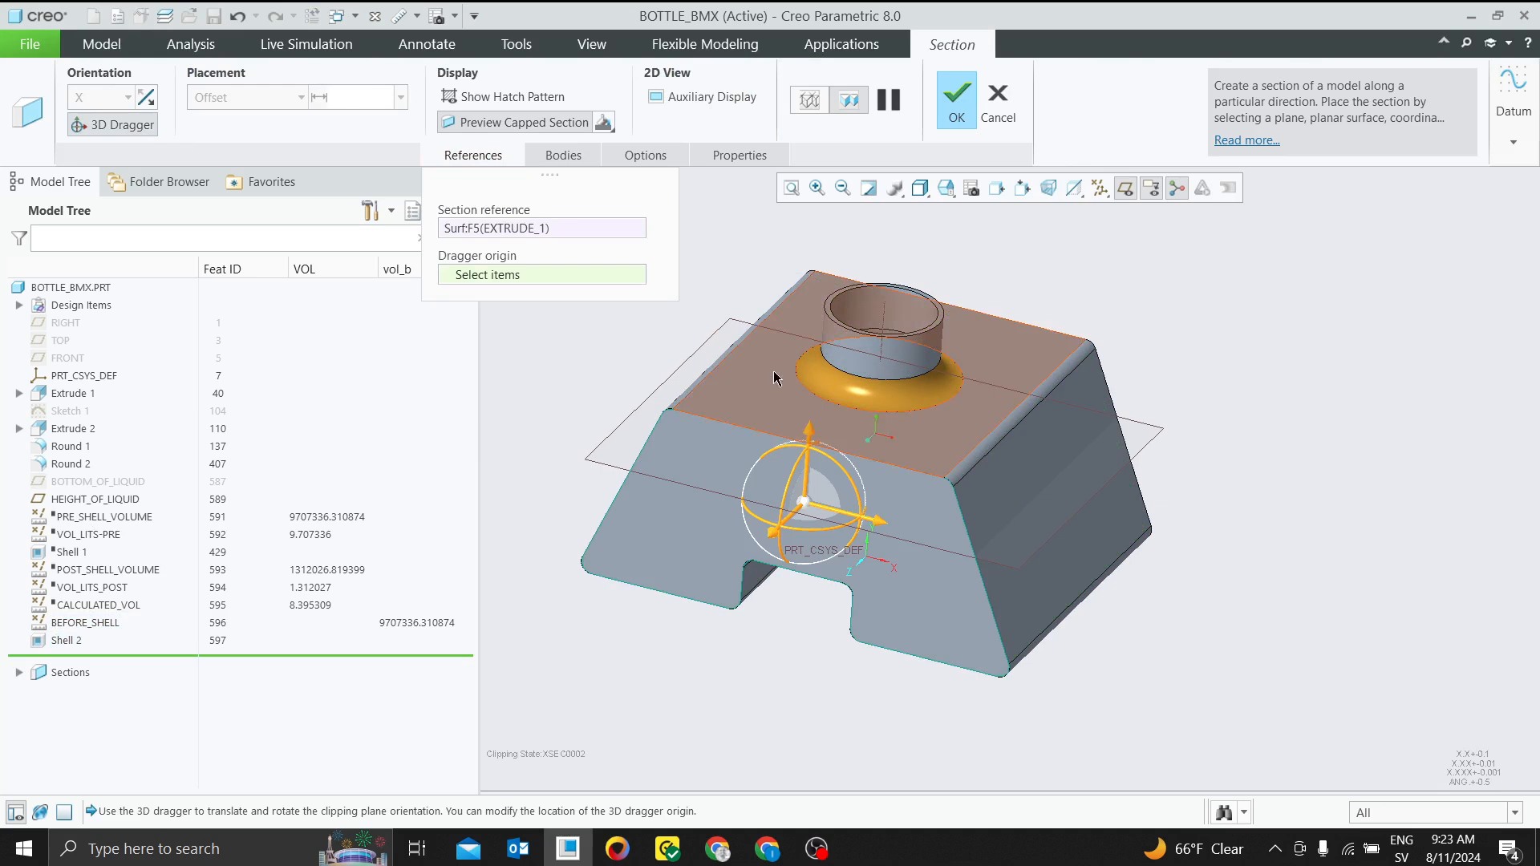
{"action": "left_click_drag", "start_coordinate": [790, 525], "coordinate": [826, 481]}
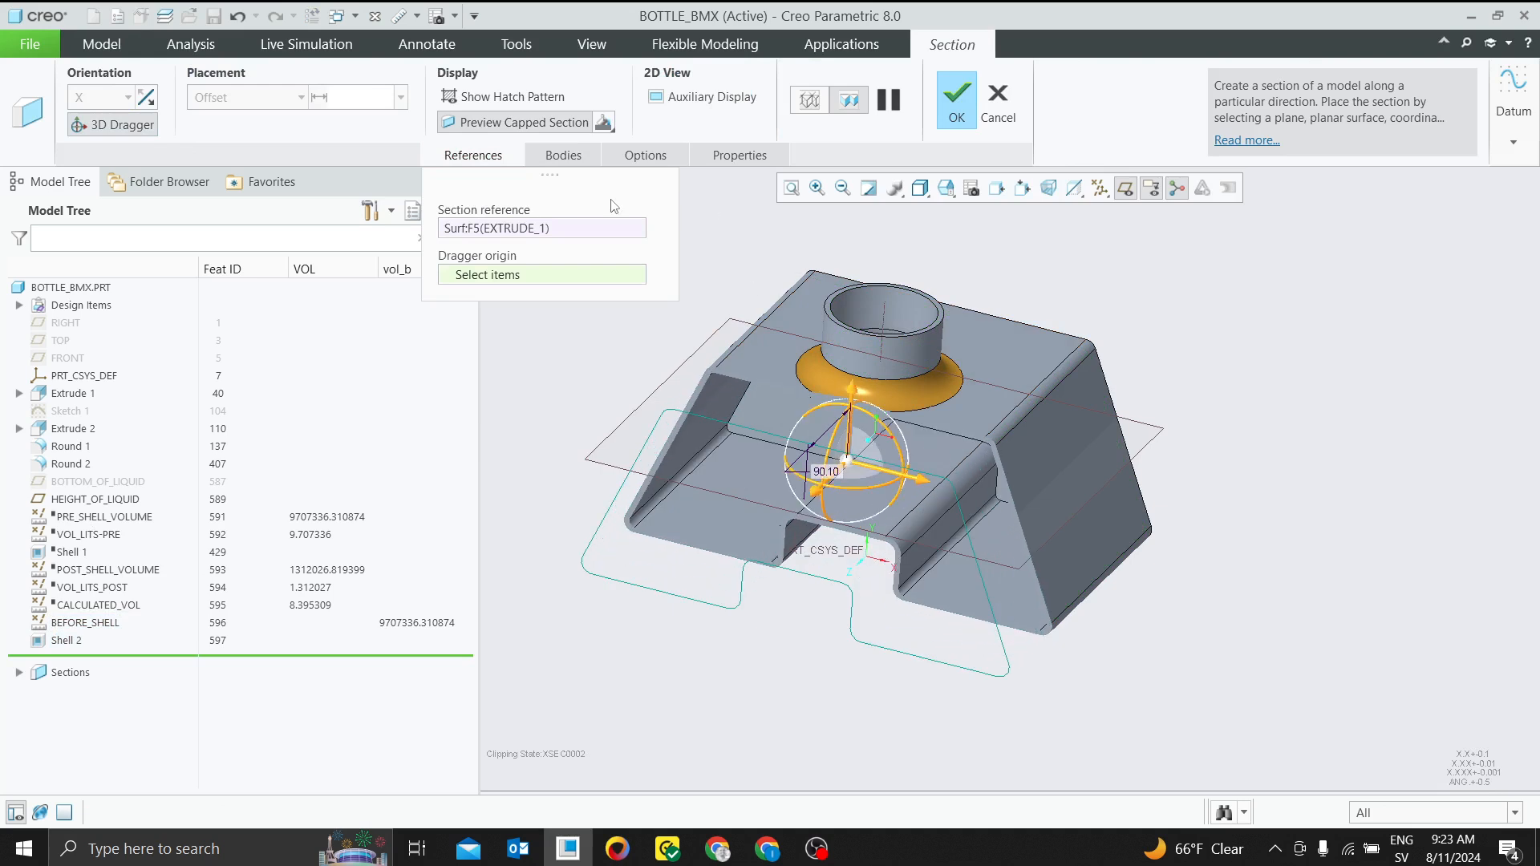
Colour the section's capped surface cyan, show its hatch pattern, and complete the section
{"action": "left_click", "coordinate": [606, 127]}
{"action": "left_click", "coordinate": [616, 146]}
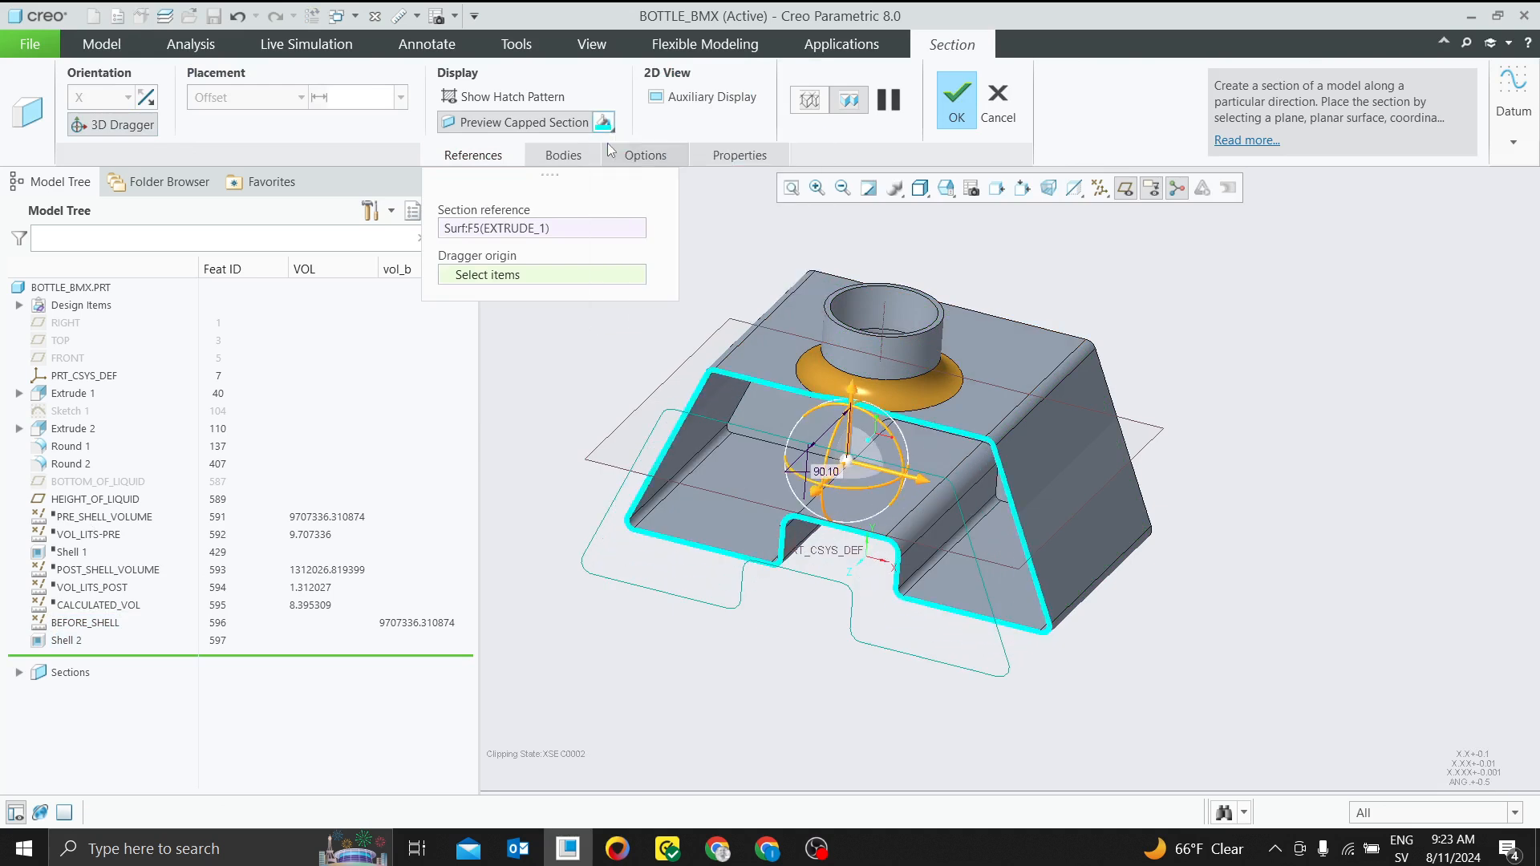
{"action": "left_click", "coordinate": [469, 99]}
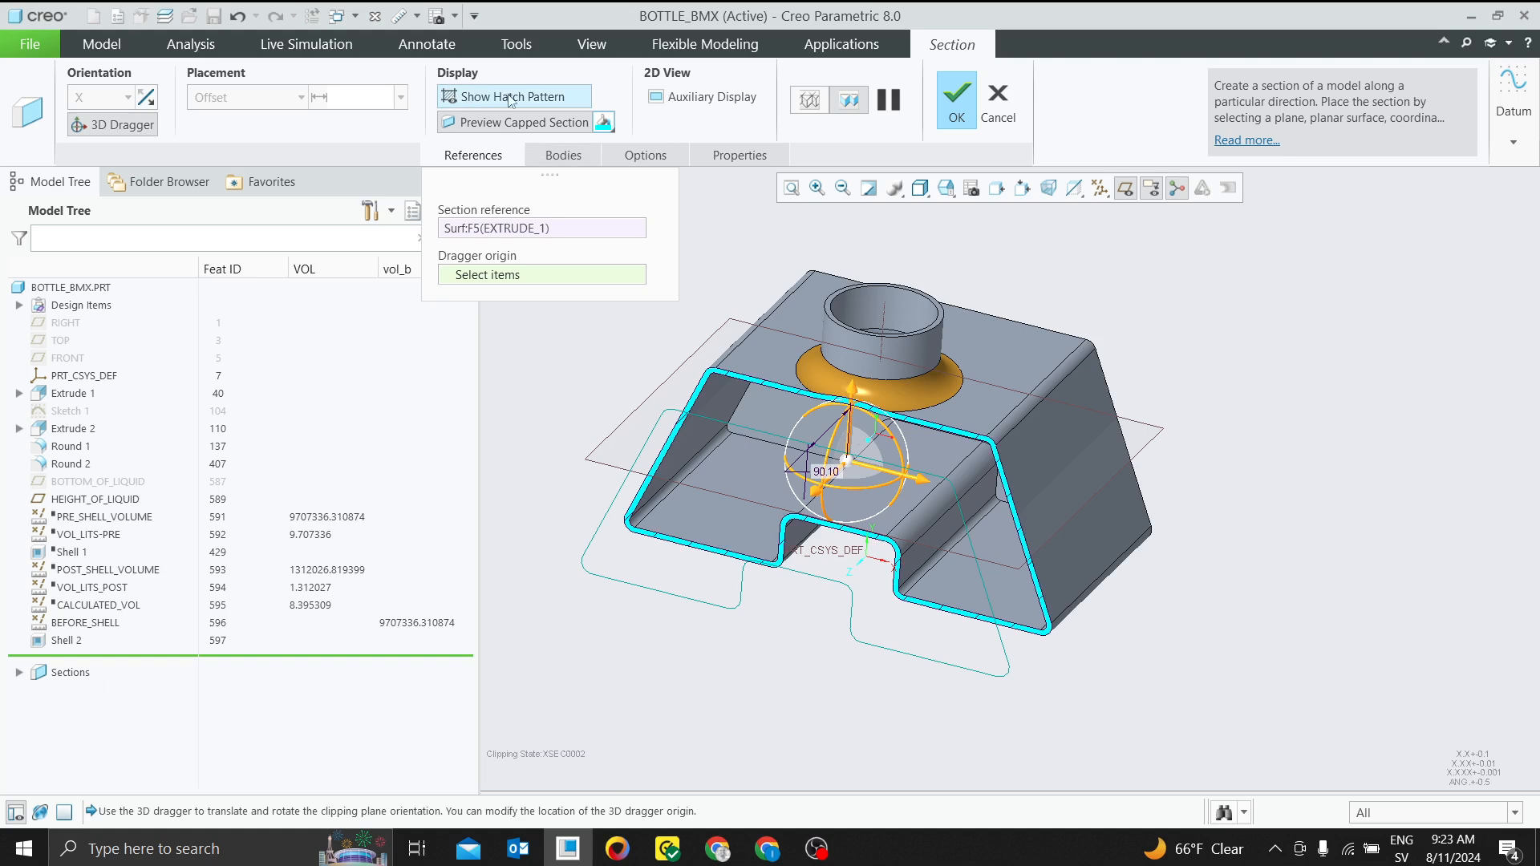
{"action": "left_click", "coordinate": [957, 100]}
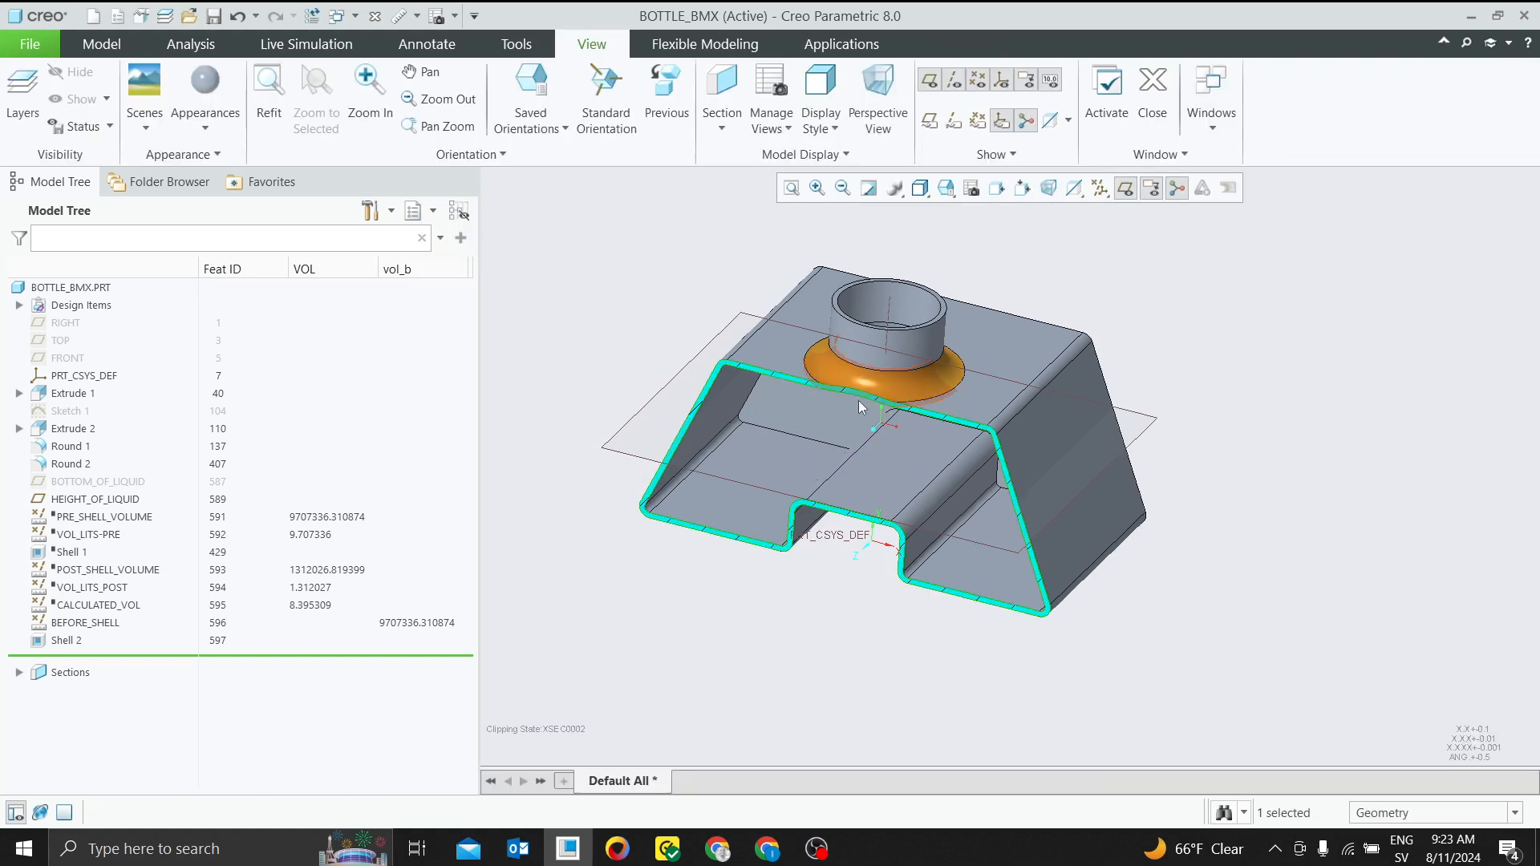
Measure the shelled bottle's one-sided volume using HEIGHT_OF_LIQUID as the reference plane
{"action": "scroll", "coordinate": [619, 534], "scroll_direction": "up", "scroll_amount": 2}
{"action": "mouse_move", "coordinate": [619, 534]}
{"action": "middle_mouse_down"}
{"action": "mouse_move", "coordinate": [653, 491]}
{"action": "mouse_move", "coordinate": [636, 516]}
{"action": "middle_mouse_up"}
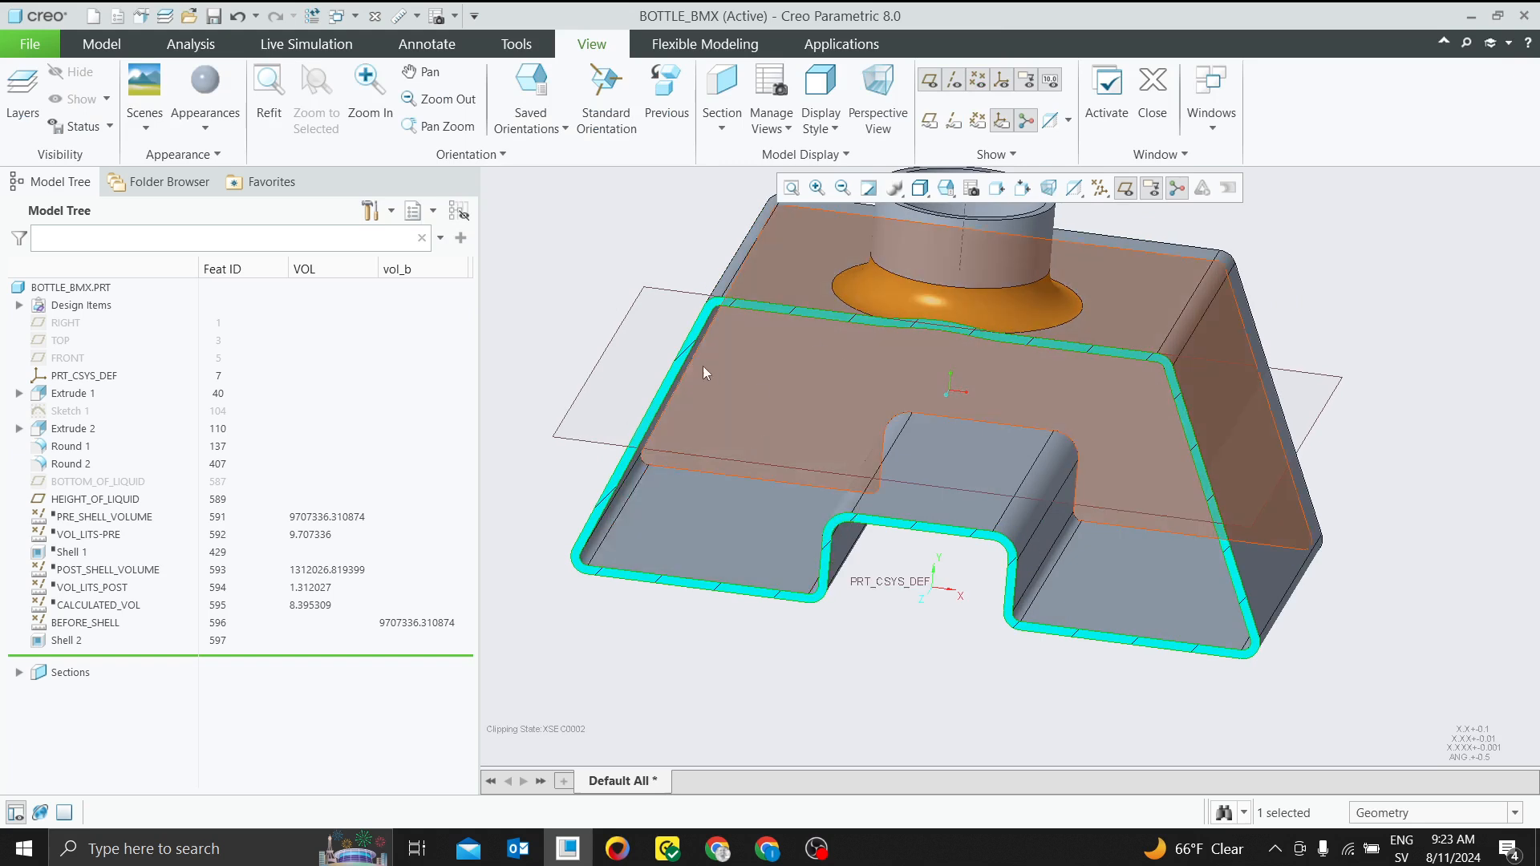
{"action": "middle_click_drag", "start_coordinate": [702, 368], "coordinate": [620, 429]}
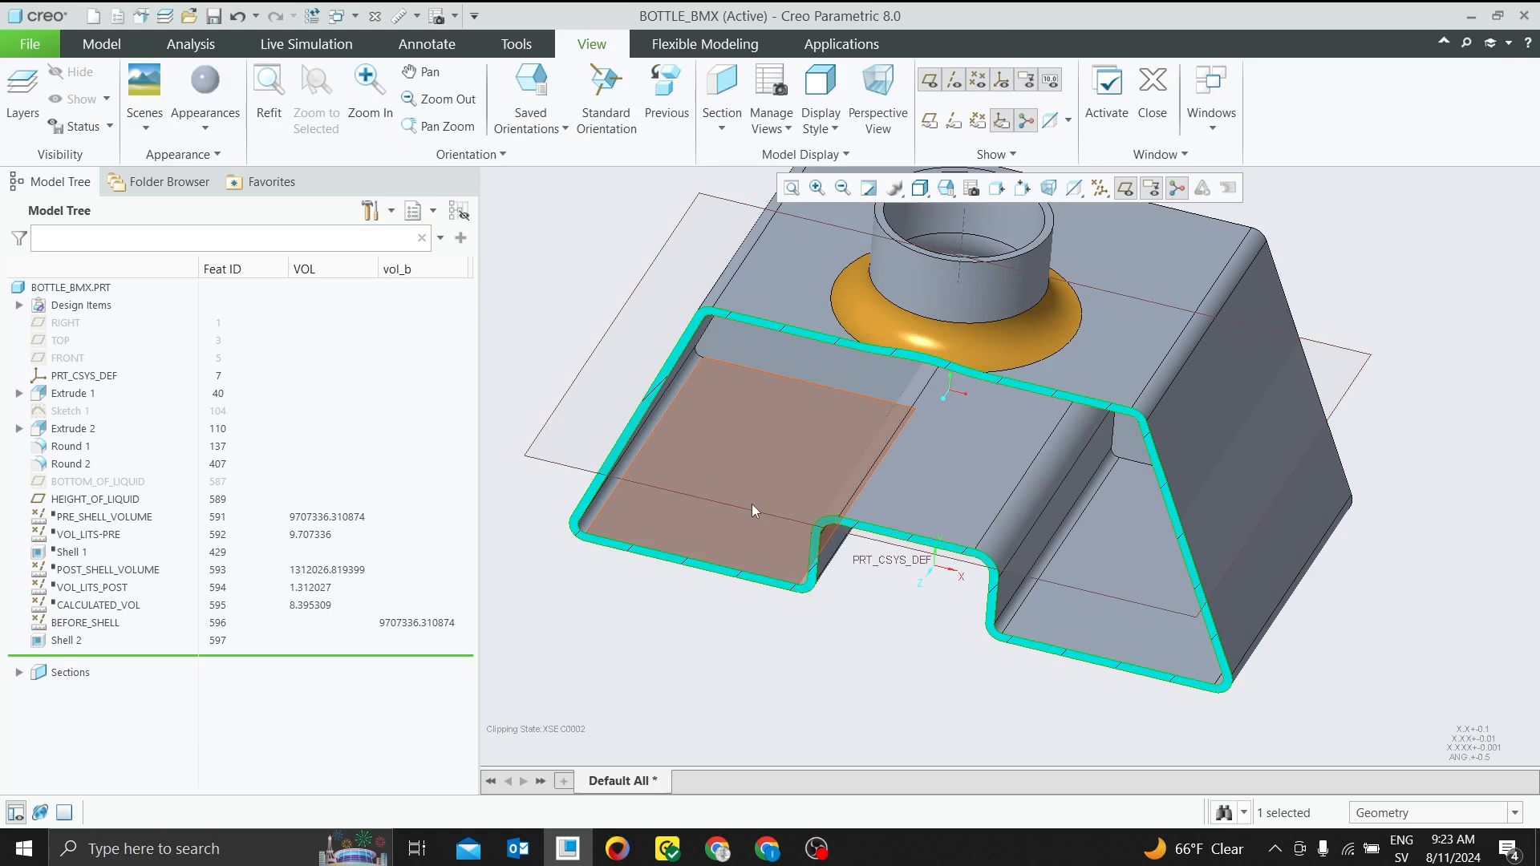
{"action": "mouse_move", "coordinate": [764, 493]}
{"action": "middle_mouse_down"}
{"action": "mouse_move", "coordinate": [802, 452]}
{"action": "mouse_move", "coordinate": [755, 483]}
{"action": "middle_mouse_up"}
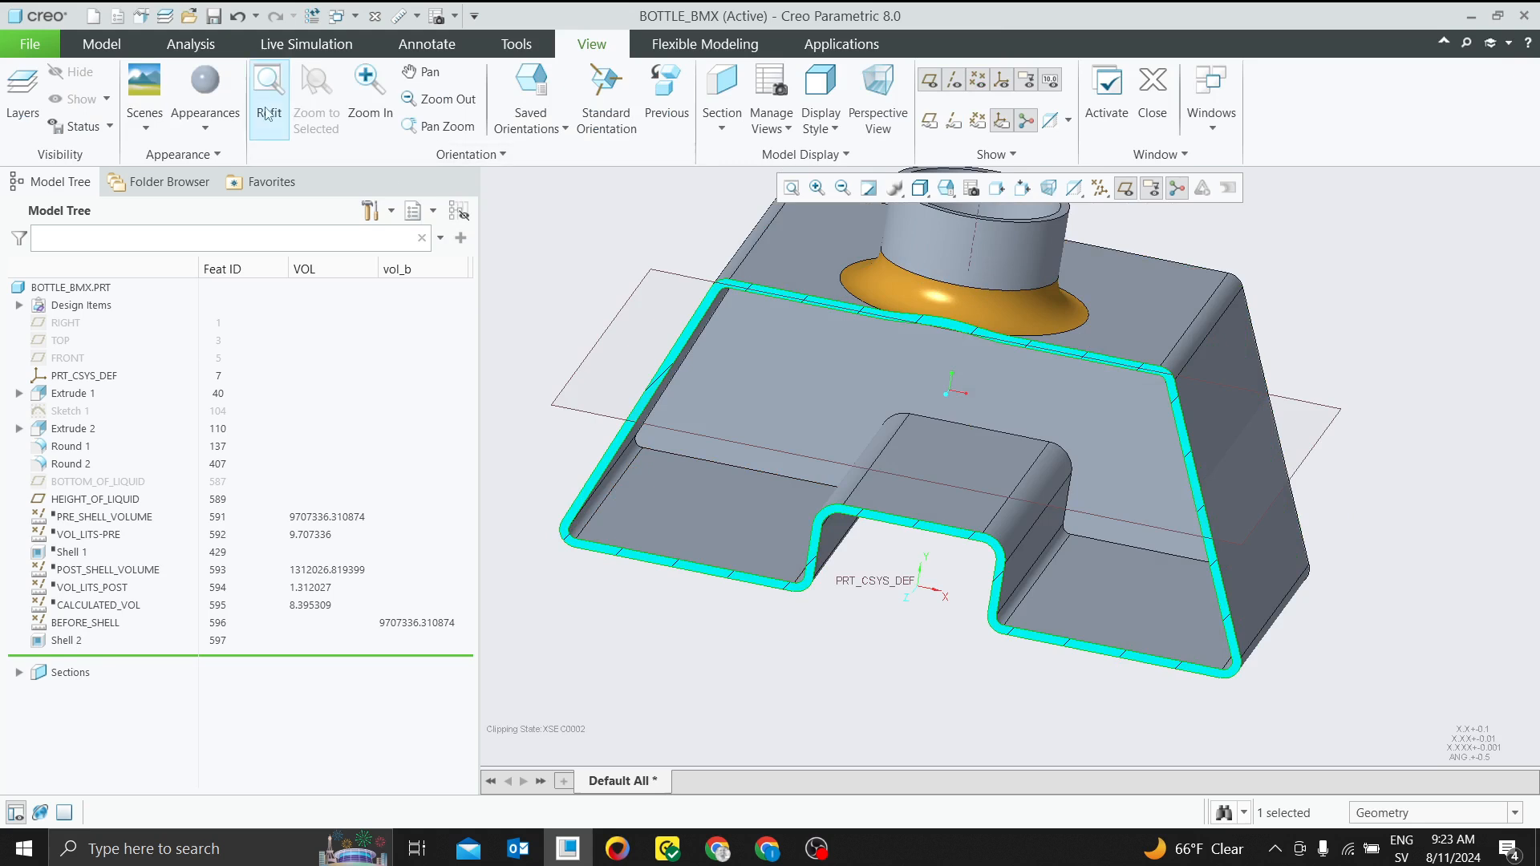
{"action": "left_click", "coordinate": [192, 45]}
{"action": "left_click", "coordinate": [581, 124]}
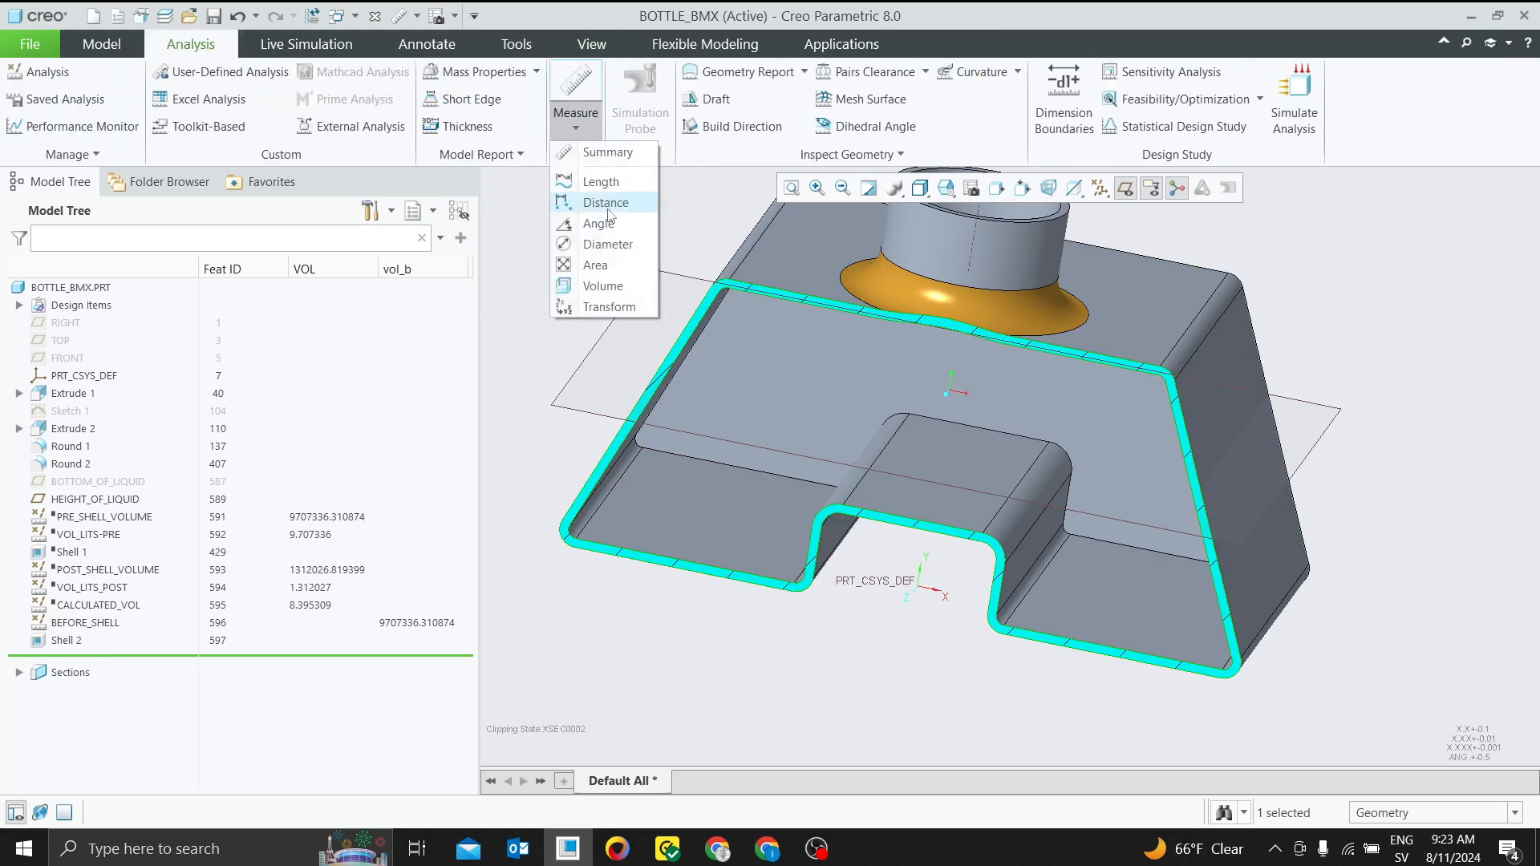
{"action": "left_click", "coordinate": [608, 283]}
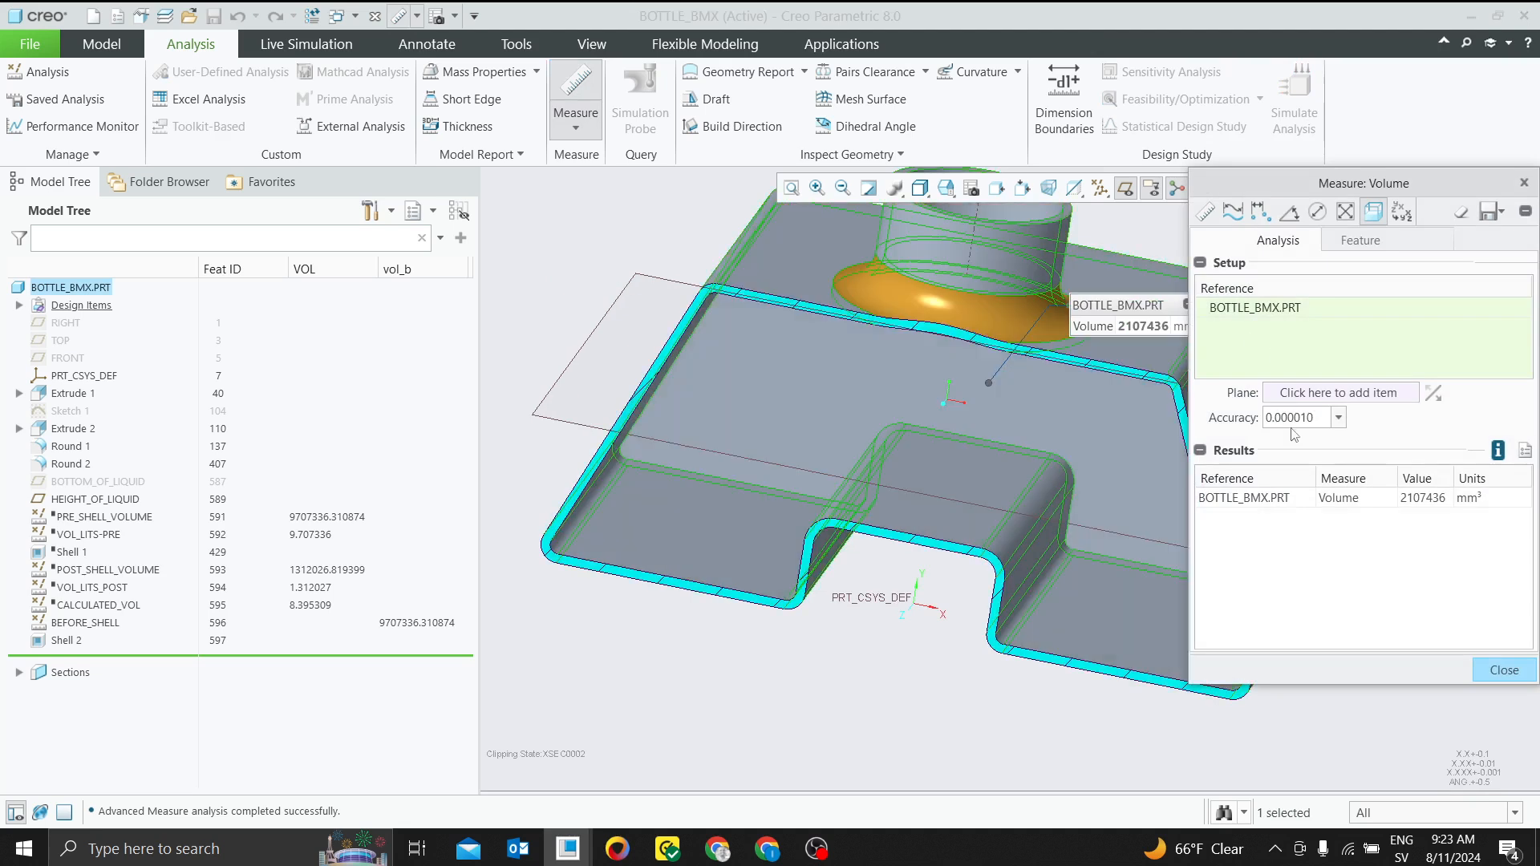
{"action": "left_click", "coordinate": [1324, 400]}
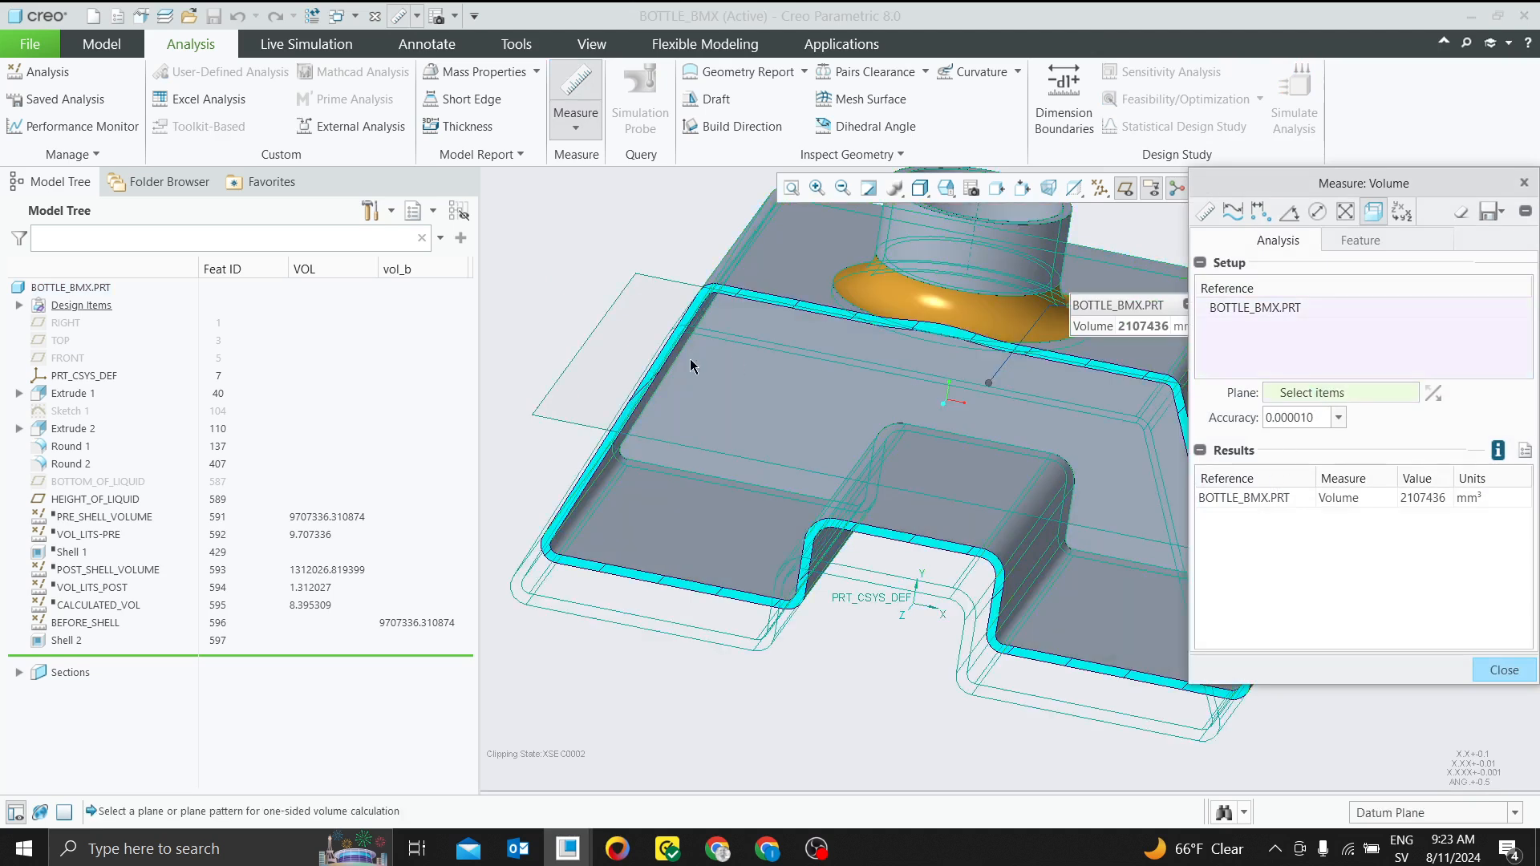
{"action": "left_click", "coordinate": [571, 373]}
{"action": "key", "text": "ctrl+d"}
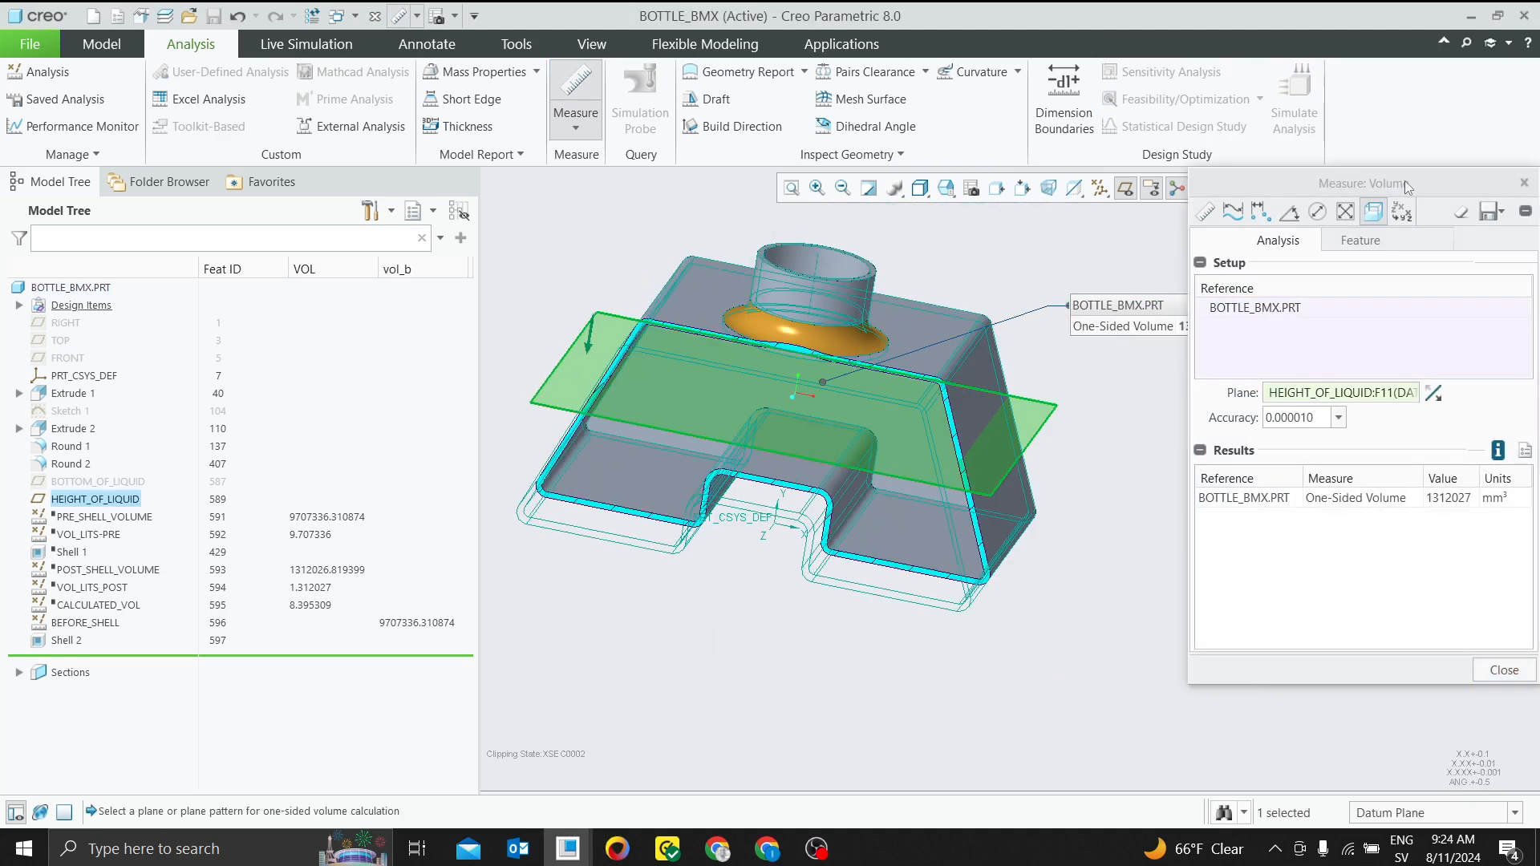
Name the measurement's one-sided volume parameter vol_b and save the measurement as a feature named MEASURE_VOLUME_1
{"action": "left_click_drag", "start_coordinate": [1405, 184], "coordinate": [1141, 183]}
{"action": "left_click", "coordinate": [1087, 241]}
{"action": "left_click", "coordinate": [992, 328]}
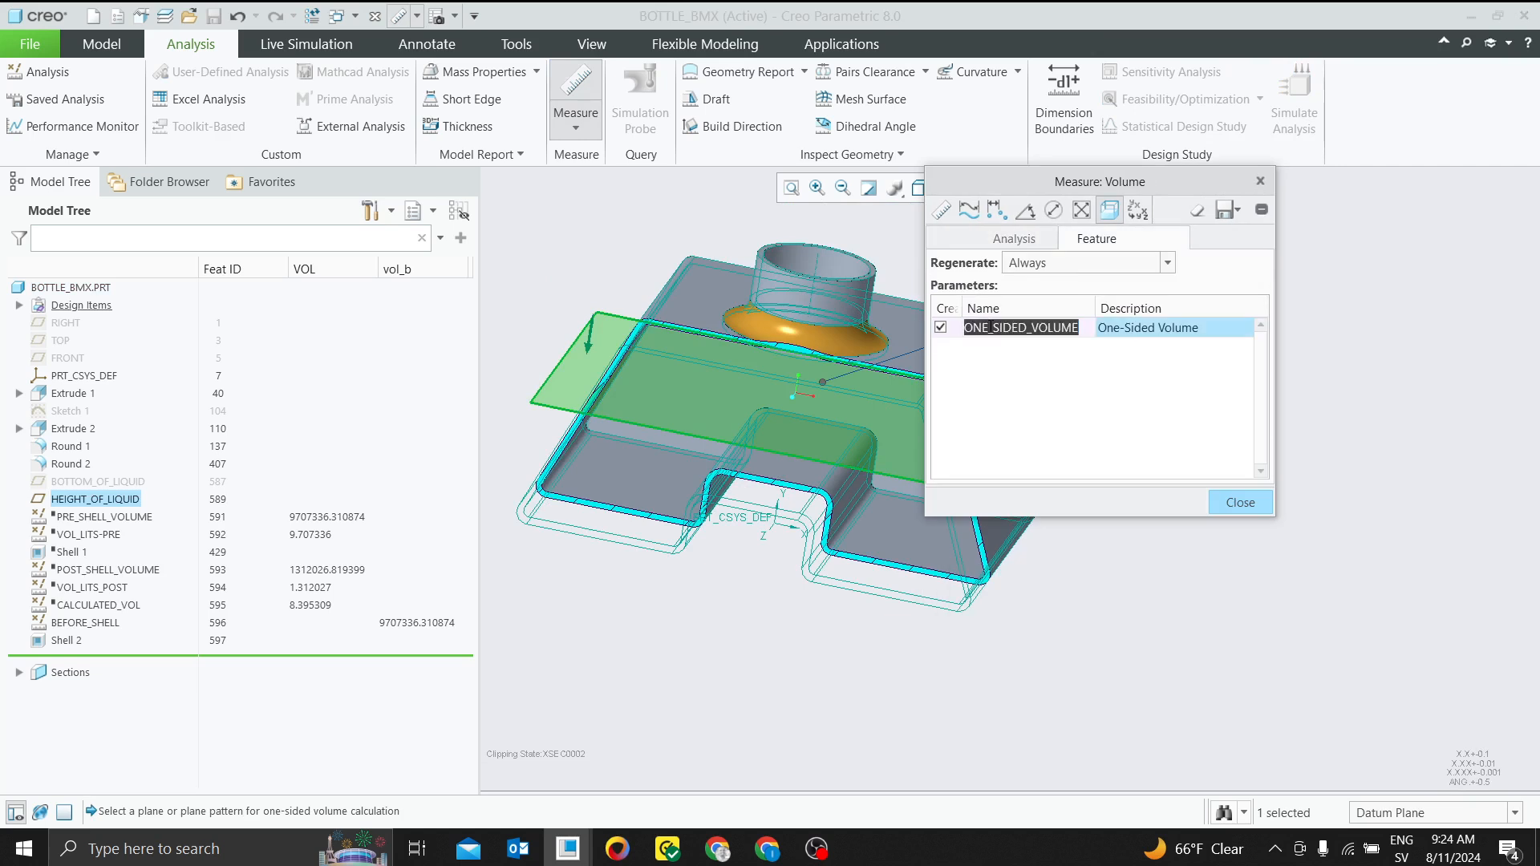
{"action": "type", "text": "vol_b"}
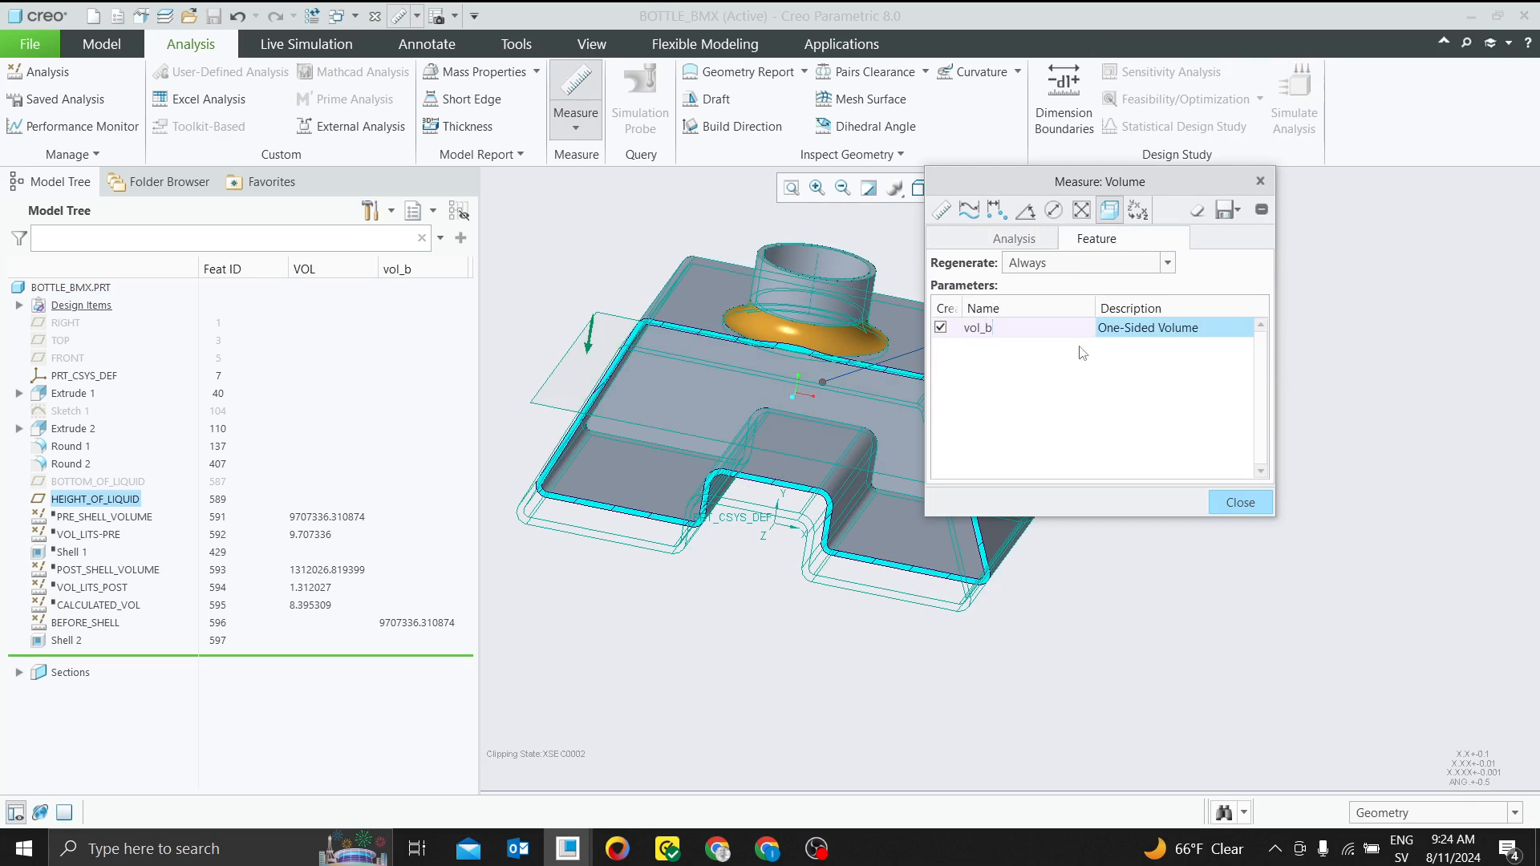
{"action": "left_click", "coordinate": [1227, 210]}
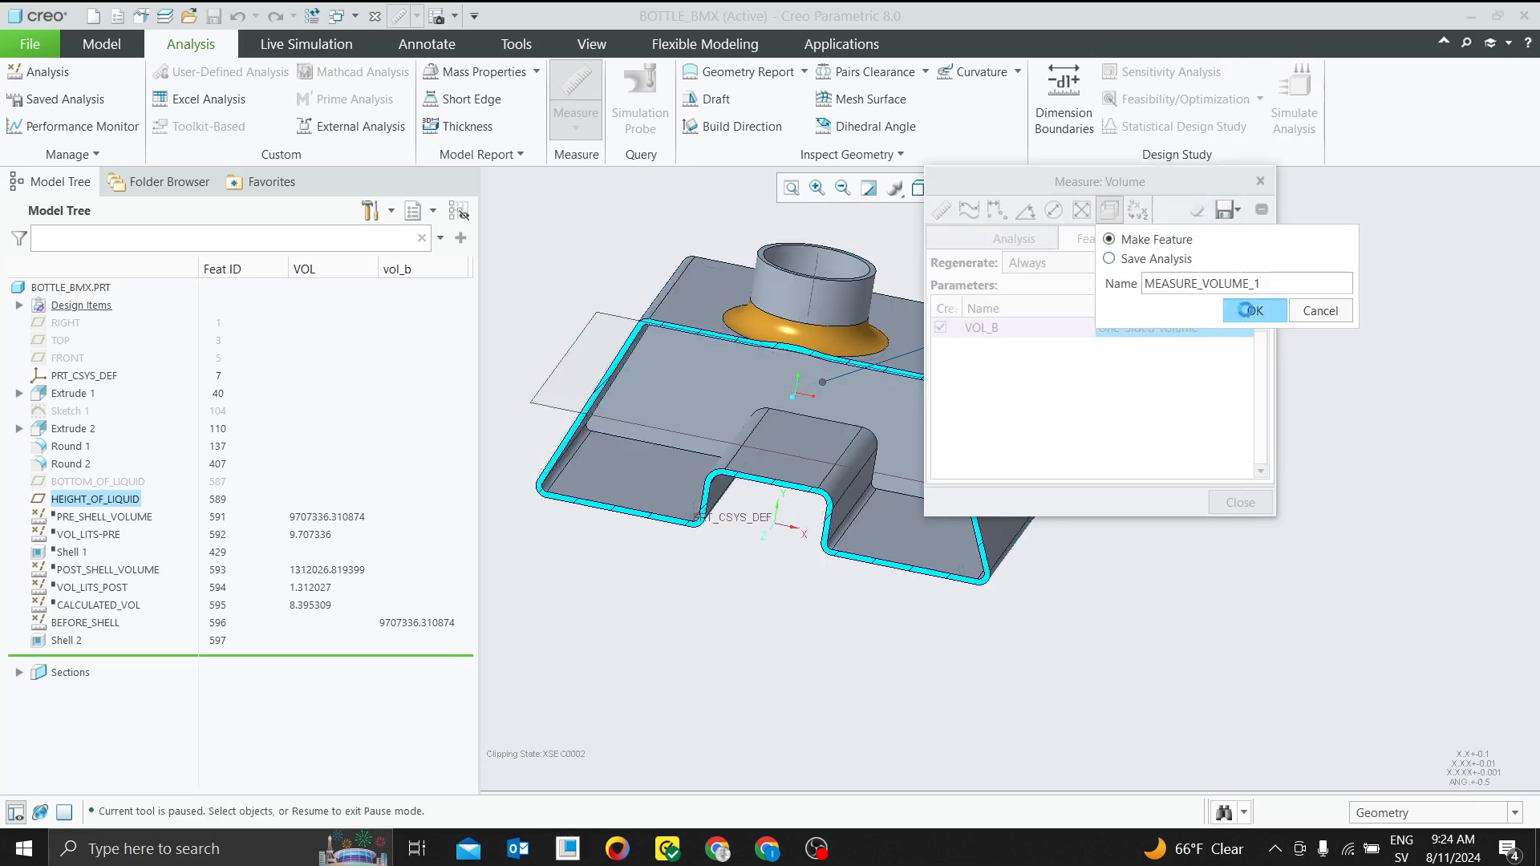
{"action": "left_click", "coordinate": [1235, 503]}
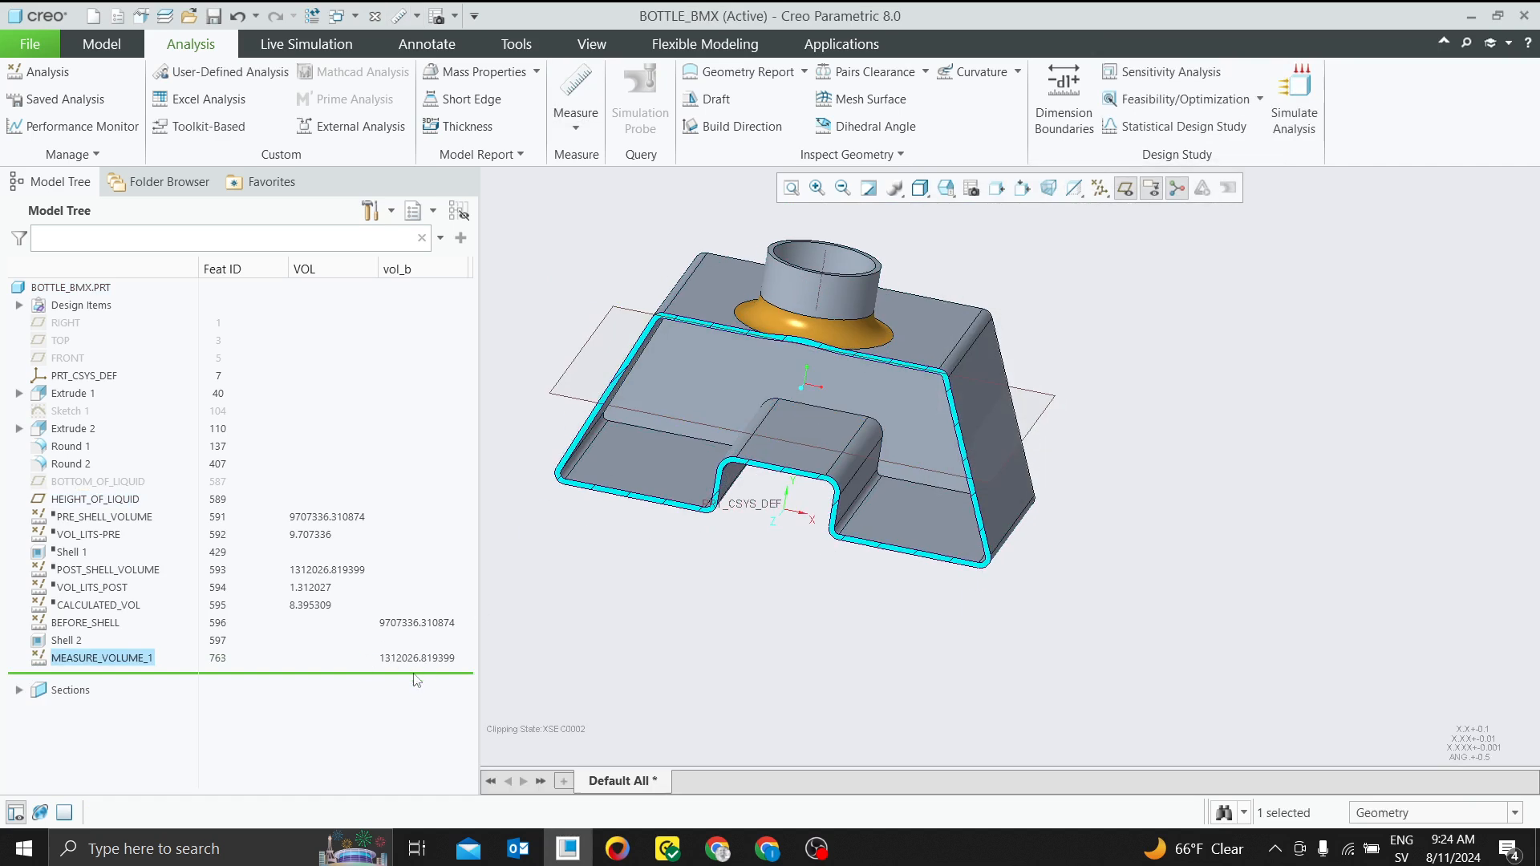
Rename the new MEASURE_VOLUME_1 feature as After_Shell and compare its vol_b value with the BEFORE_SHELL value
{"action": "right_click", "coordinate": [92, 660]}
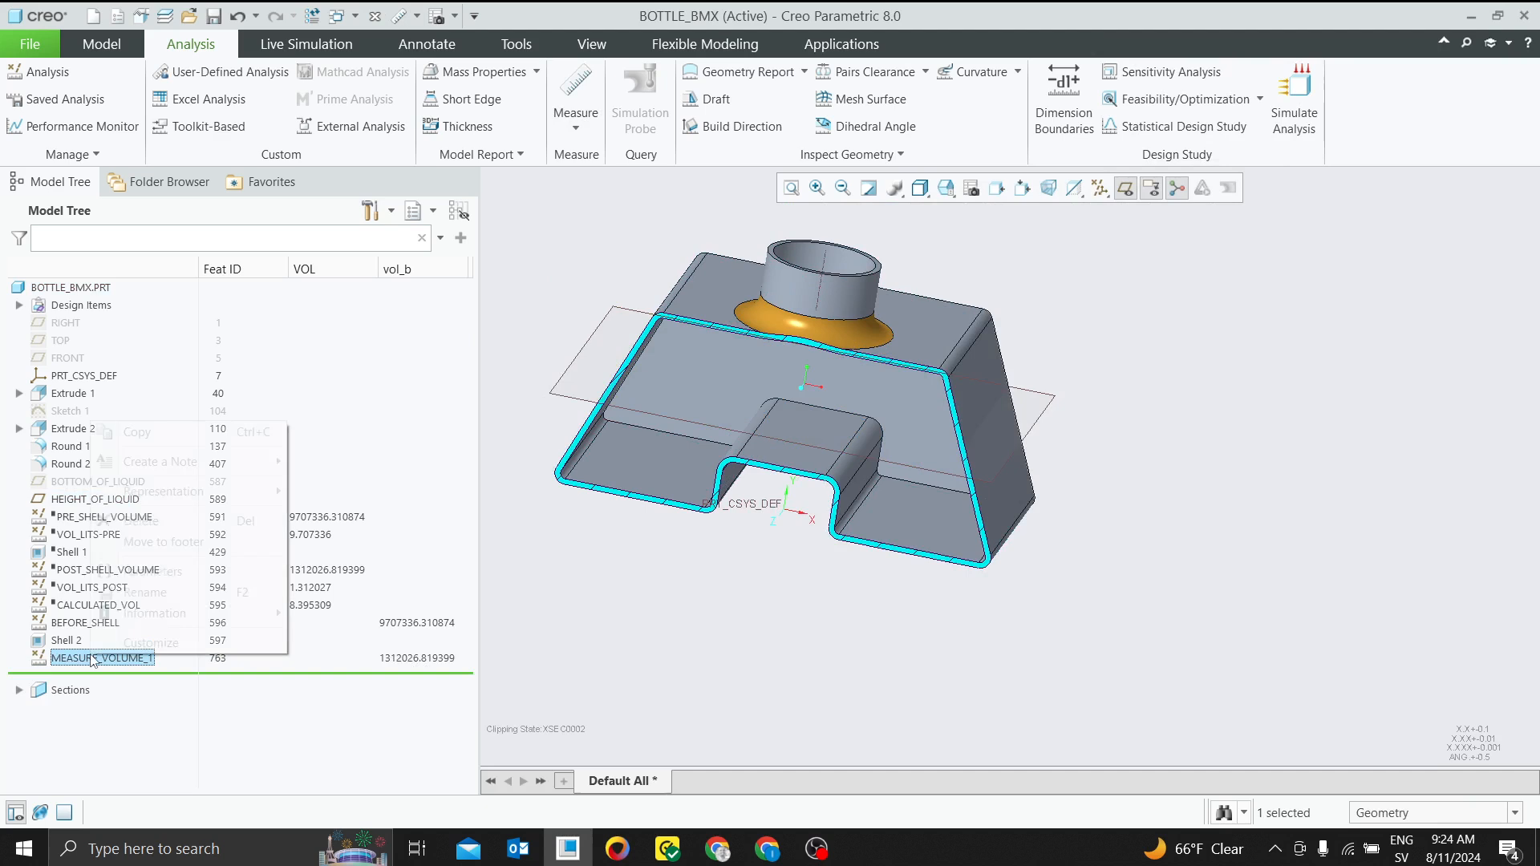
{"action": "left_click", "coordinate": [175, 600]}
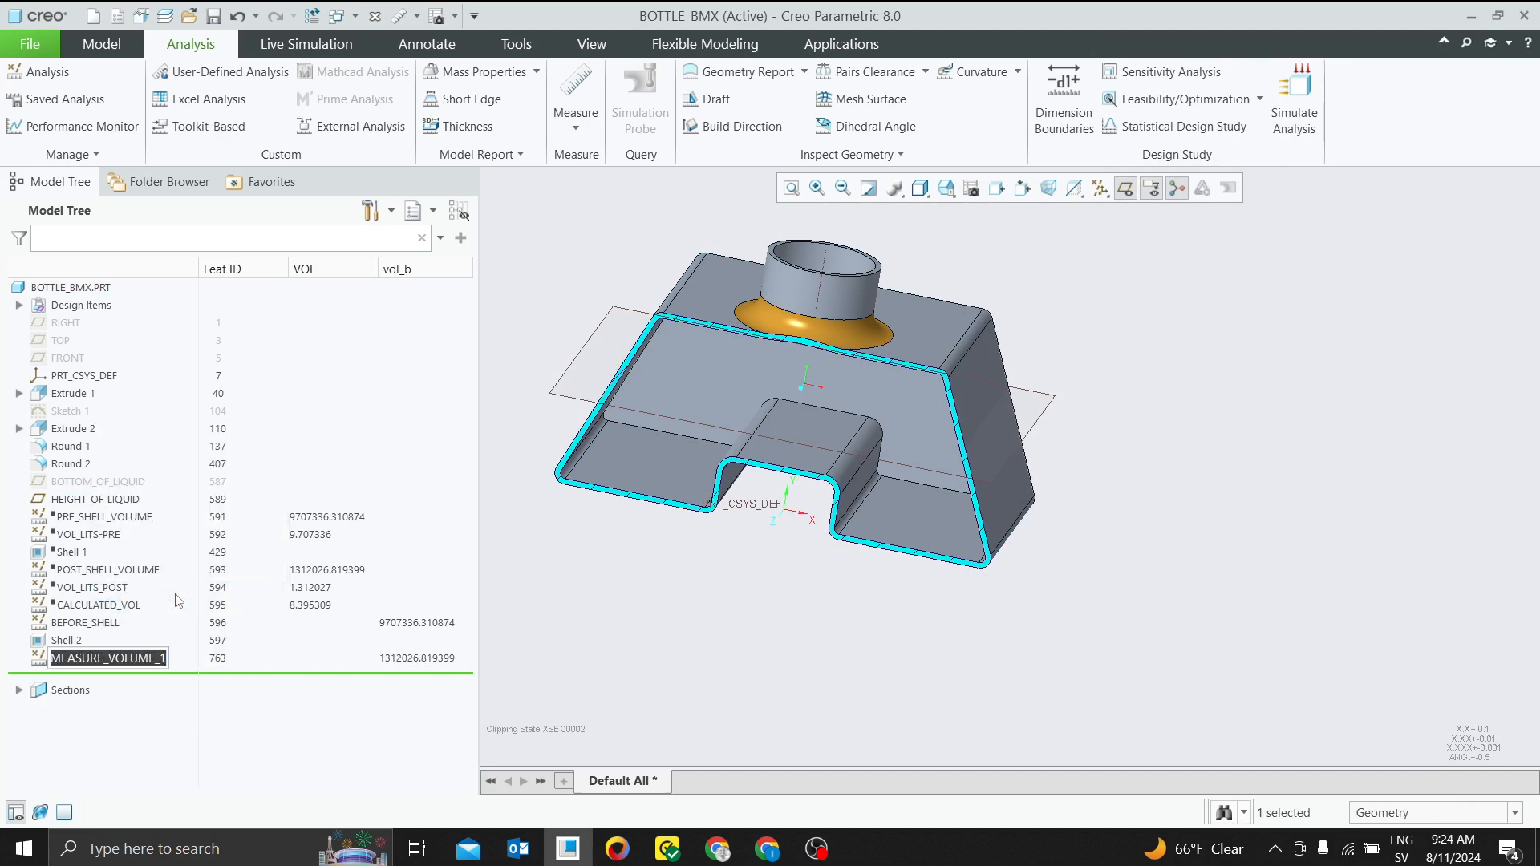
{"action": "type", "text": "After_Shell'"}
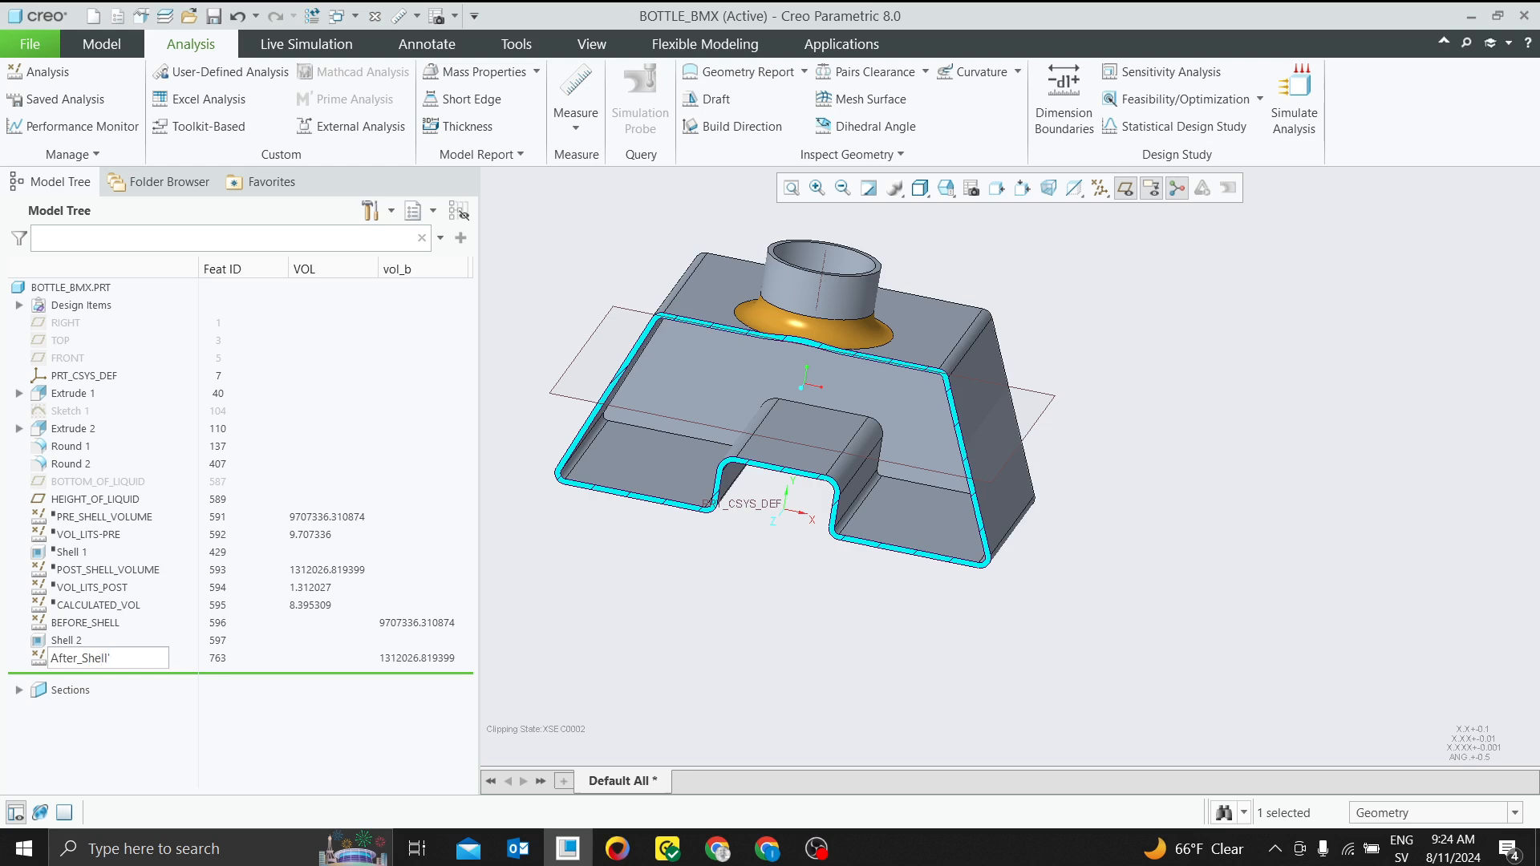
{"action": "key", "text": "Return"}
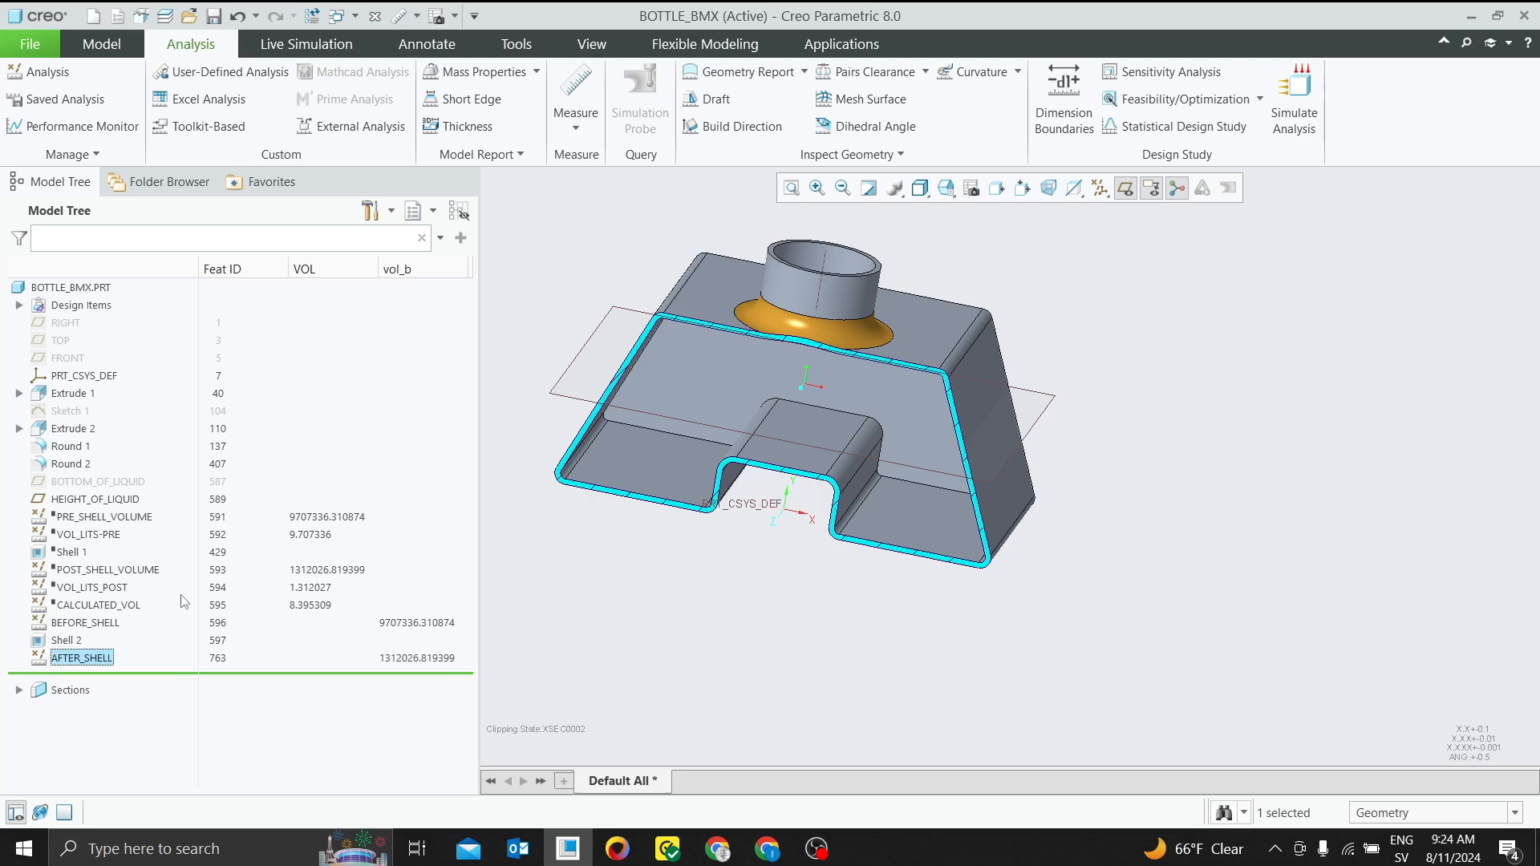
{"action": "left_click", "coordinate": [446, 624]}
{"action": "left_click", "coordinate": [414, 669]}
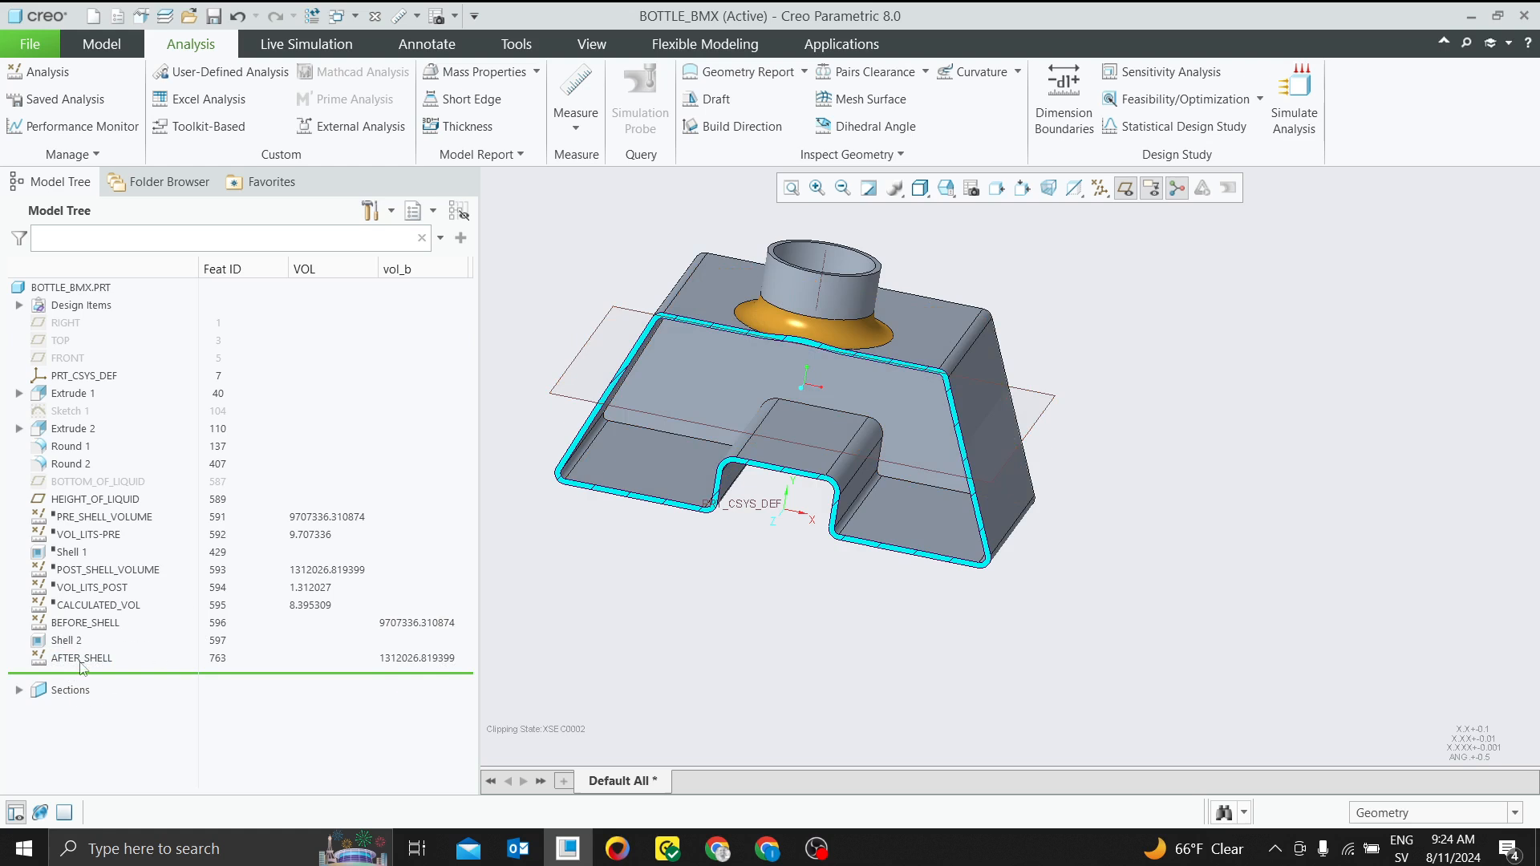
Start a new analysis feature of type Relation and open its relations definition
{"action": "left_click", "coordinate": [50, 74]}
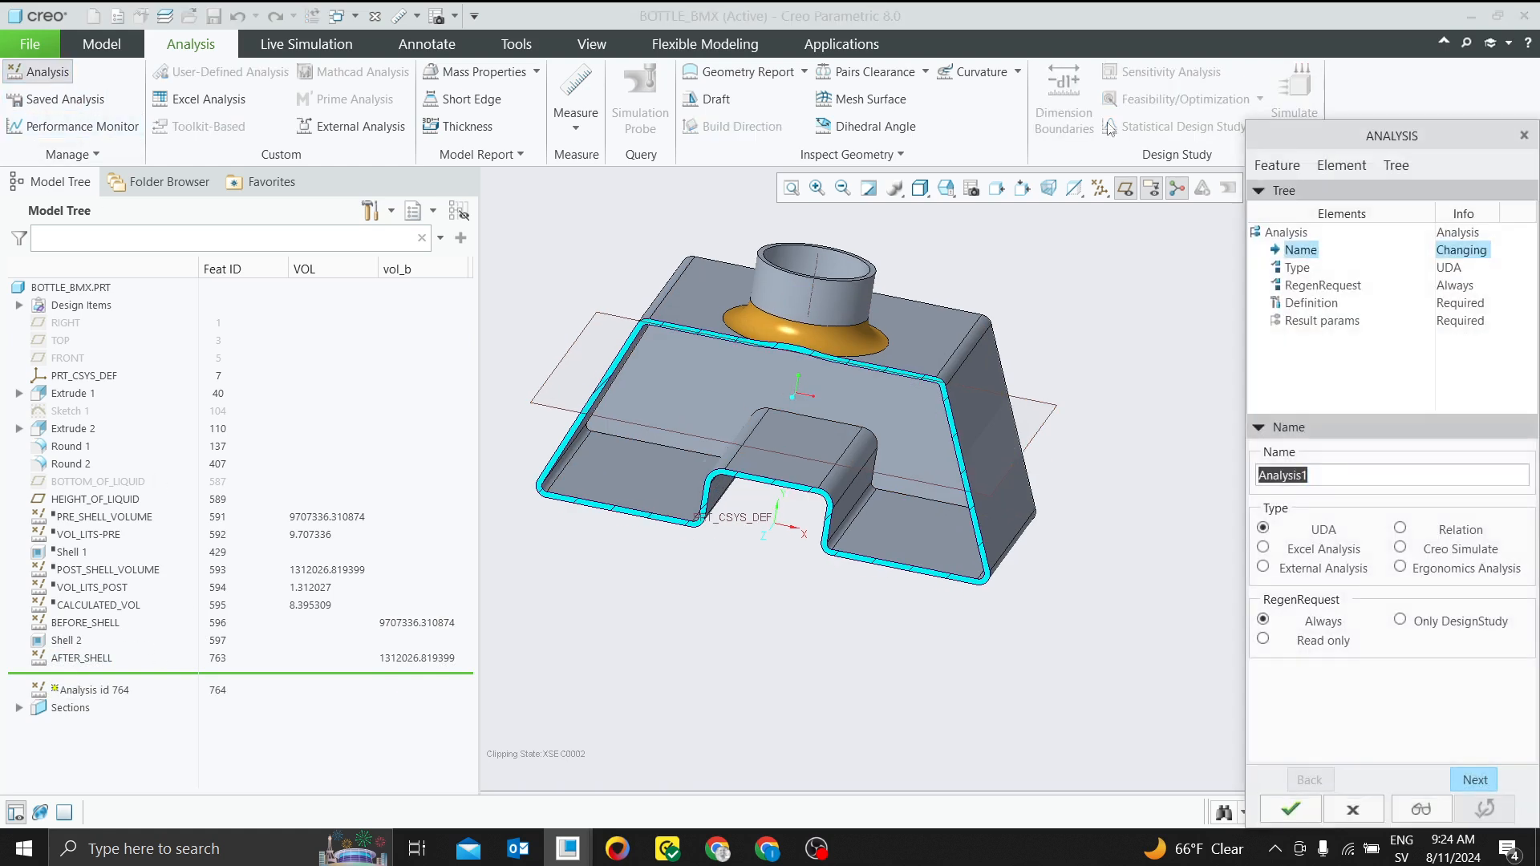
{"action": "left_click_drag", "start_coordinate": [1306, 143], "coordinate": [1070, 90]}
{"action": "left_click", "coordinate": [1166, 477]}
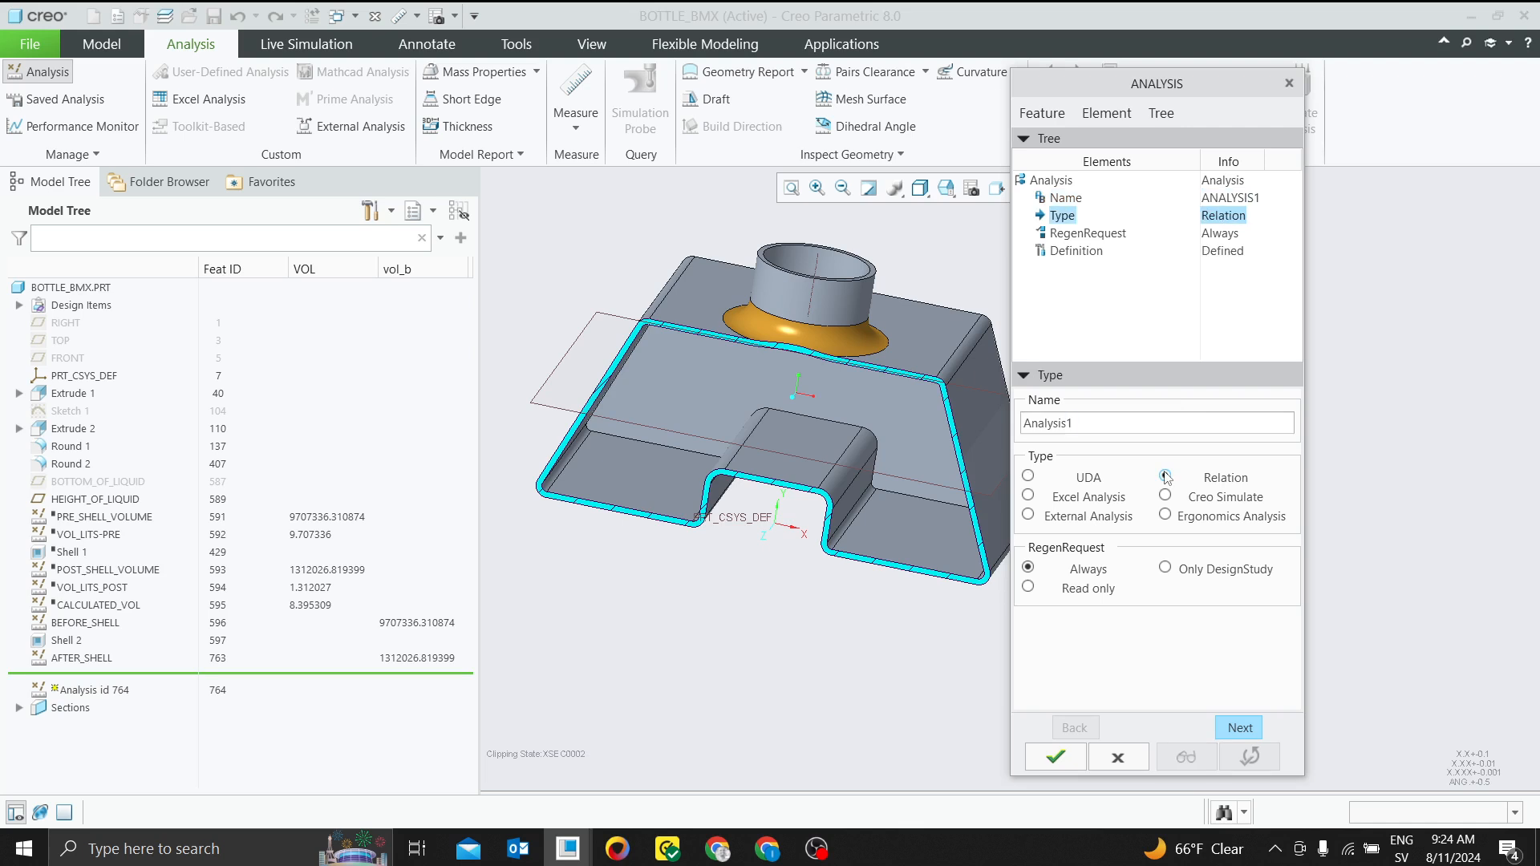
{"action": "double_click", "coordinate": [1094, 421]}
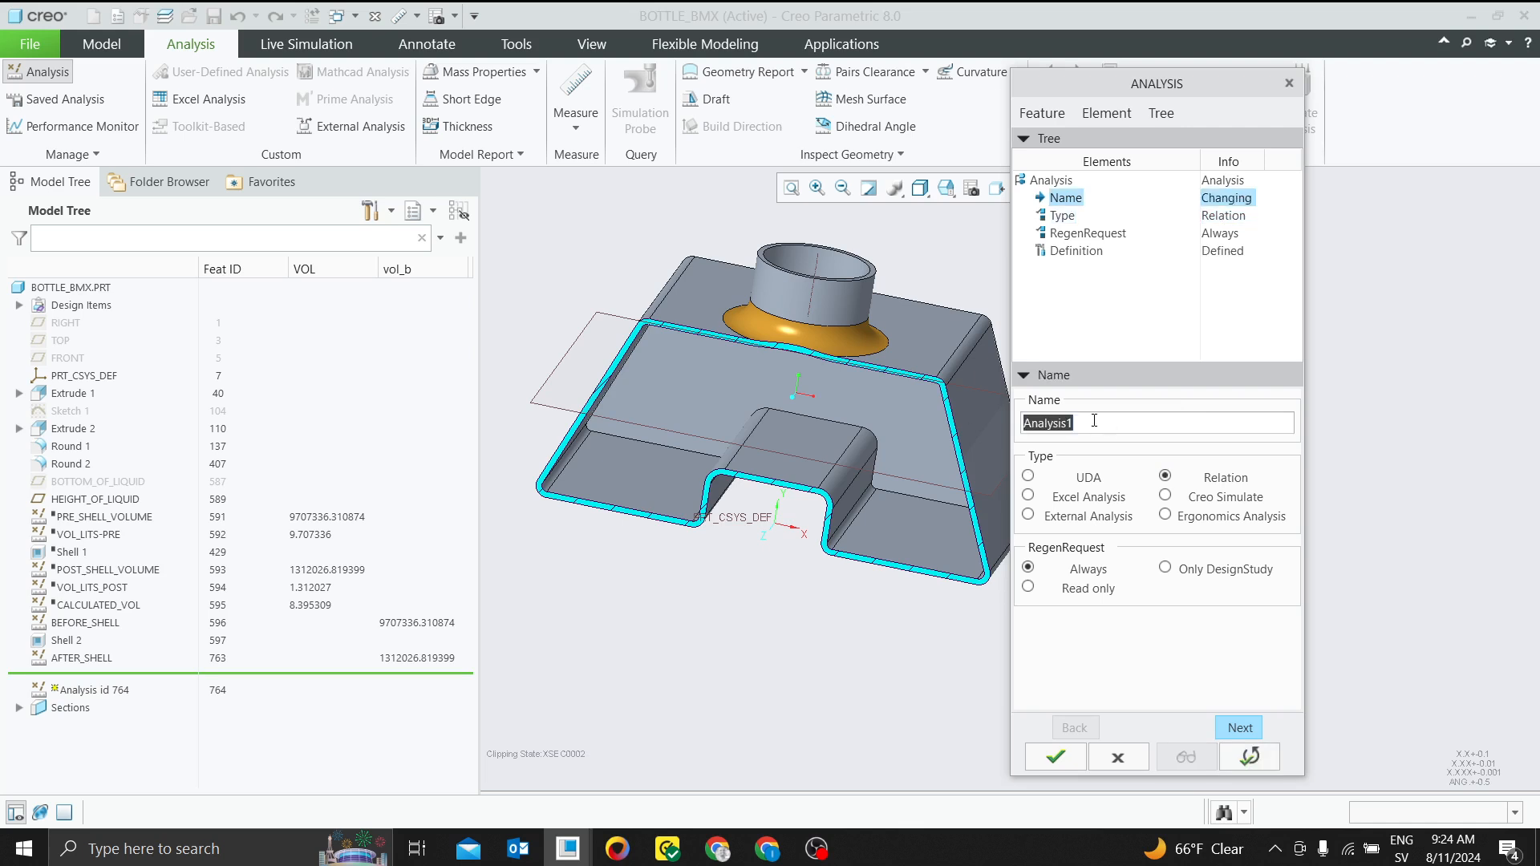
{"action": "type", "text": "Volume_calc"}
{"action": "left_click", "coordinate": [1237, 728]}
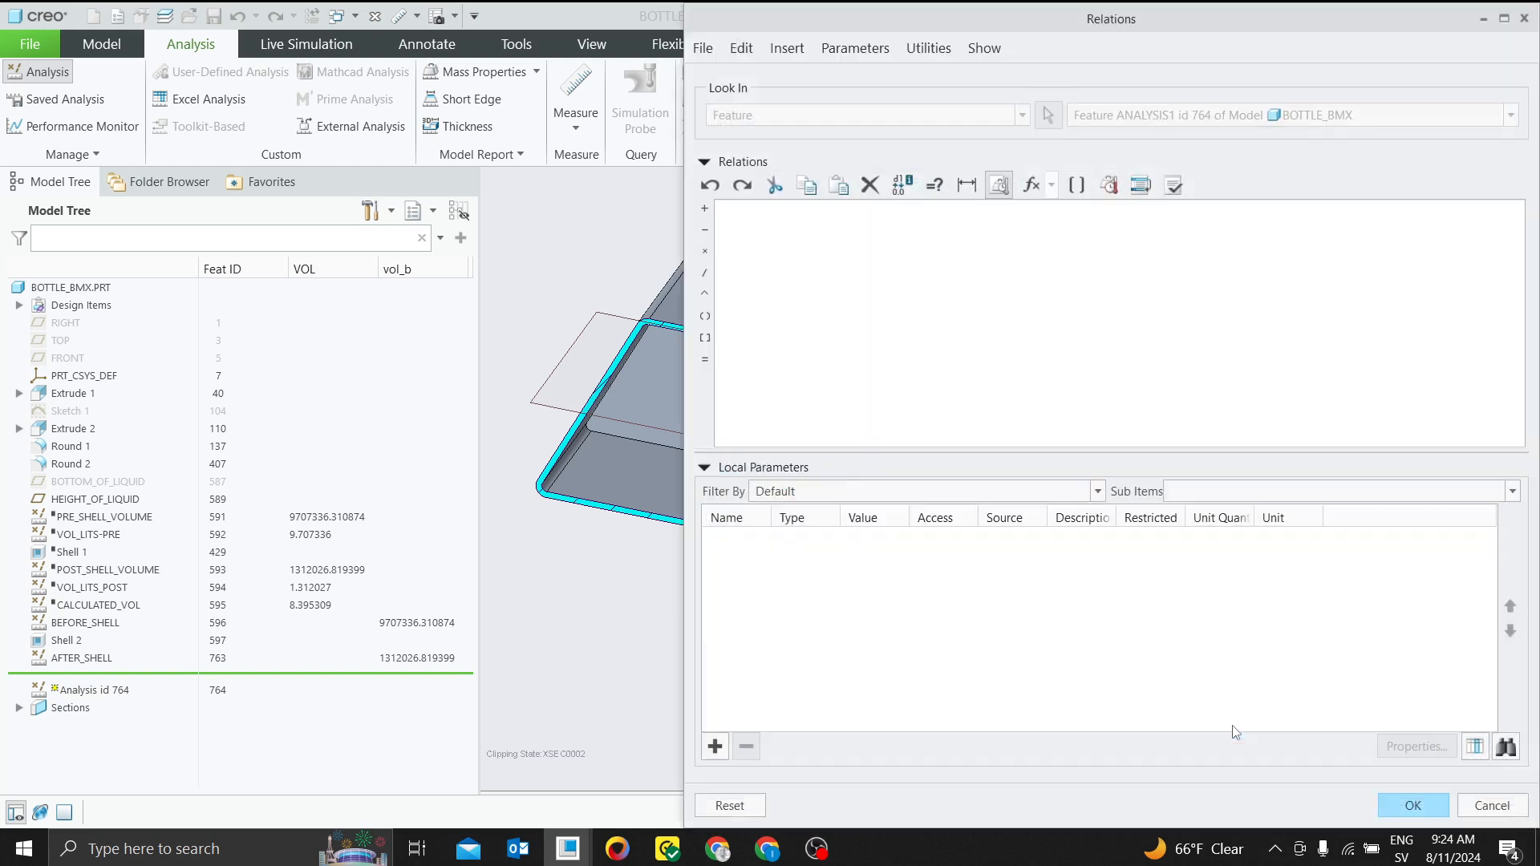
Add a real-number local parameter vol_b to the analysis and set its unit quantity to Volume
{"action": "left_click", "coordinate": [715, 746]}
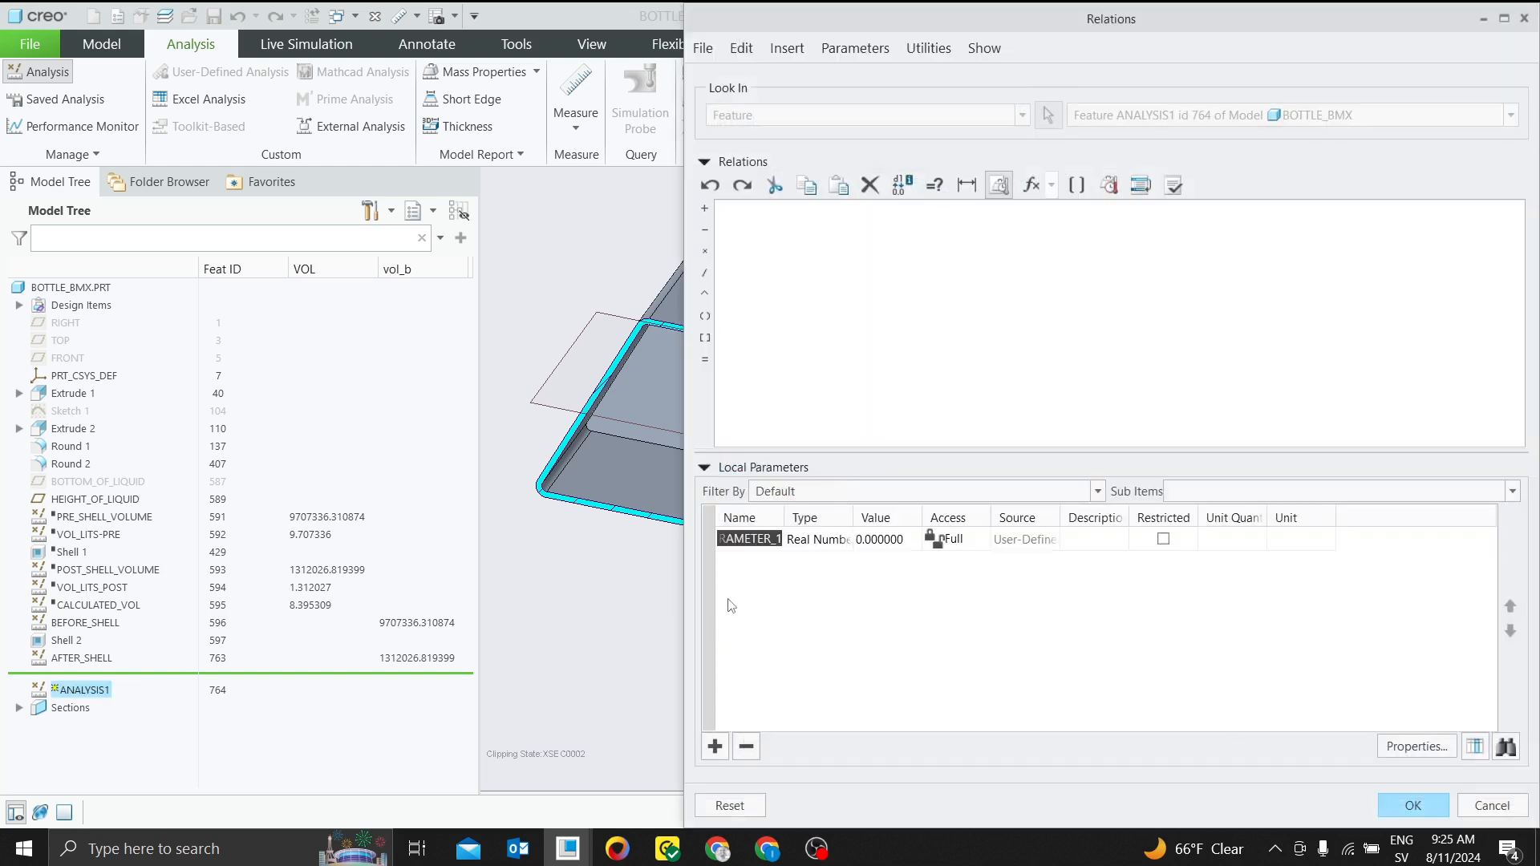
{"action": "type", "text": "vol_b"}
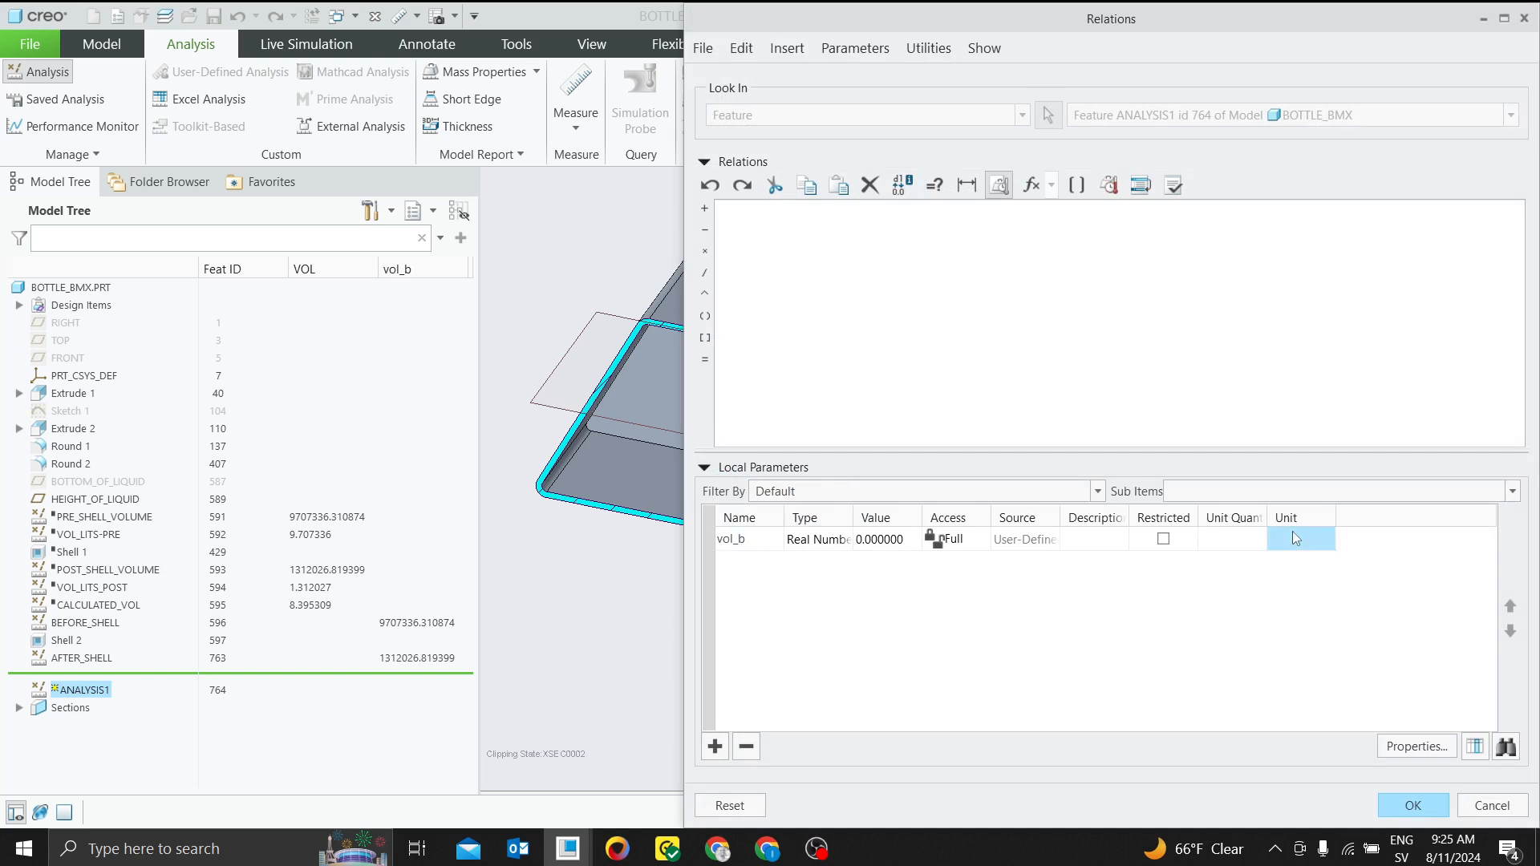
{"action": "left_click", "coordinate": [1327, 539]}
{"action": "left_click", "coordinate": [1326, 535]}
{"action": "left_click", "coordinate": [1269, 577]}
{"action": "left_click", "coordinate": [1260, 536]}
{"action": "left_click", "coordinate": [1262, 540]}
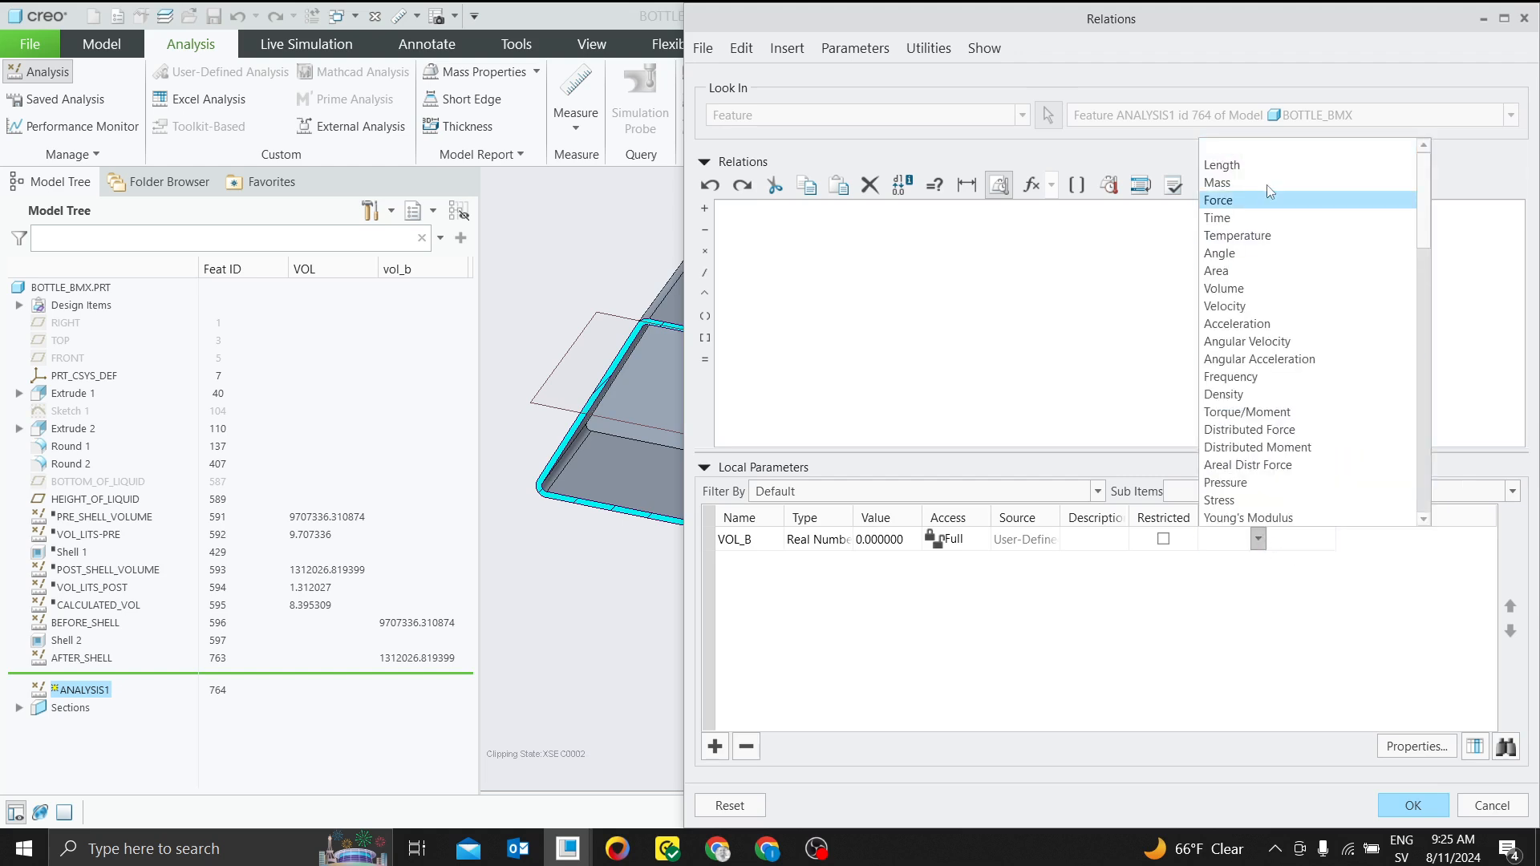
{"action": "left_click", "coordinate": [1232, 288]}
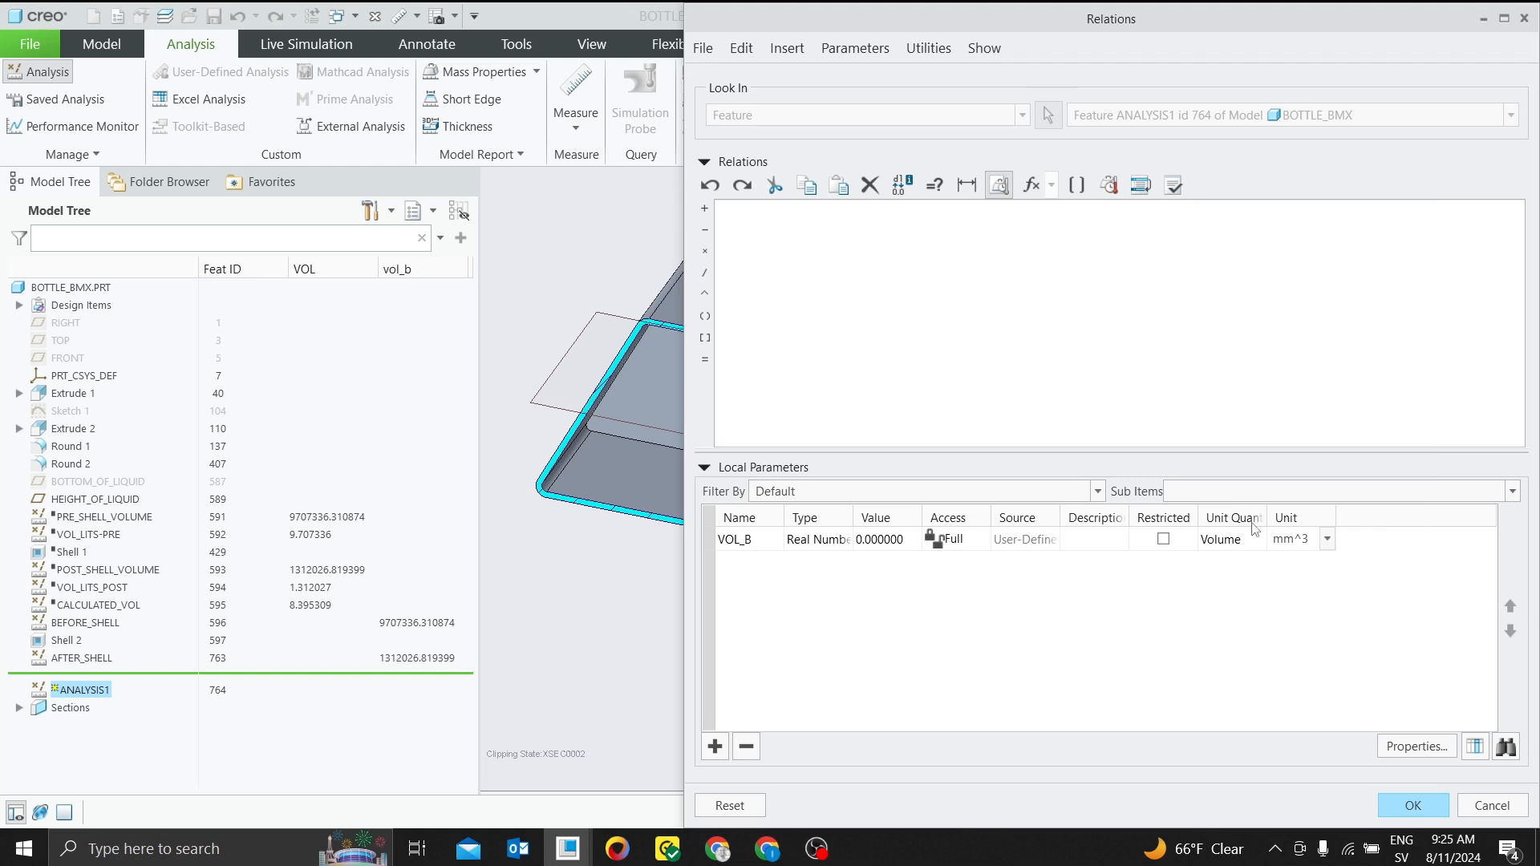
Set the VOL_B parameter's unit to L, using the Convert Value option
{"action": "left_click", "coordinate": [1325, 541]}
{"action": "left_click", "coordinate": [1281, 666]}
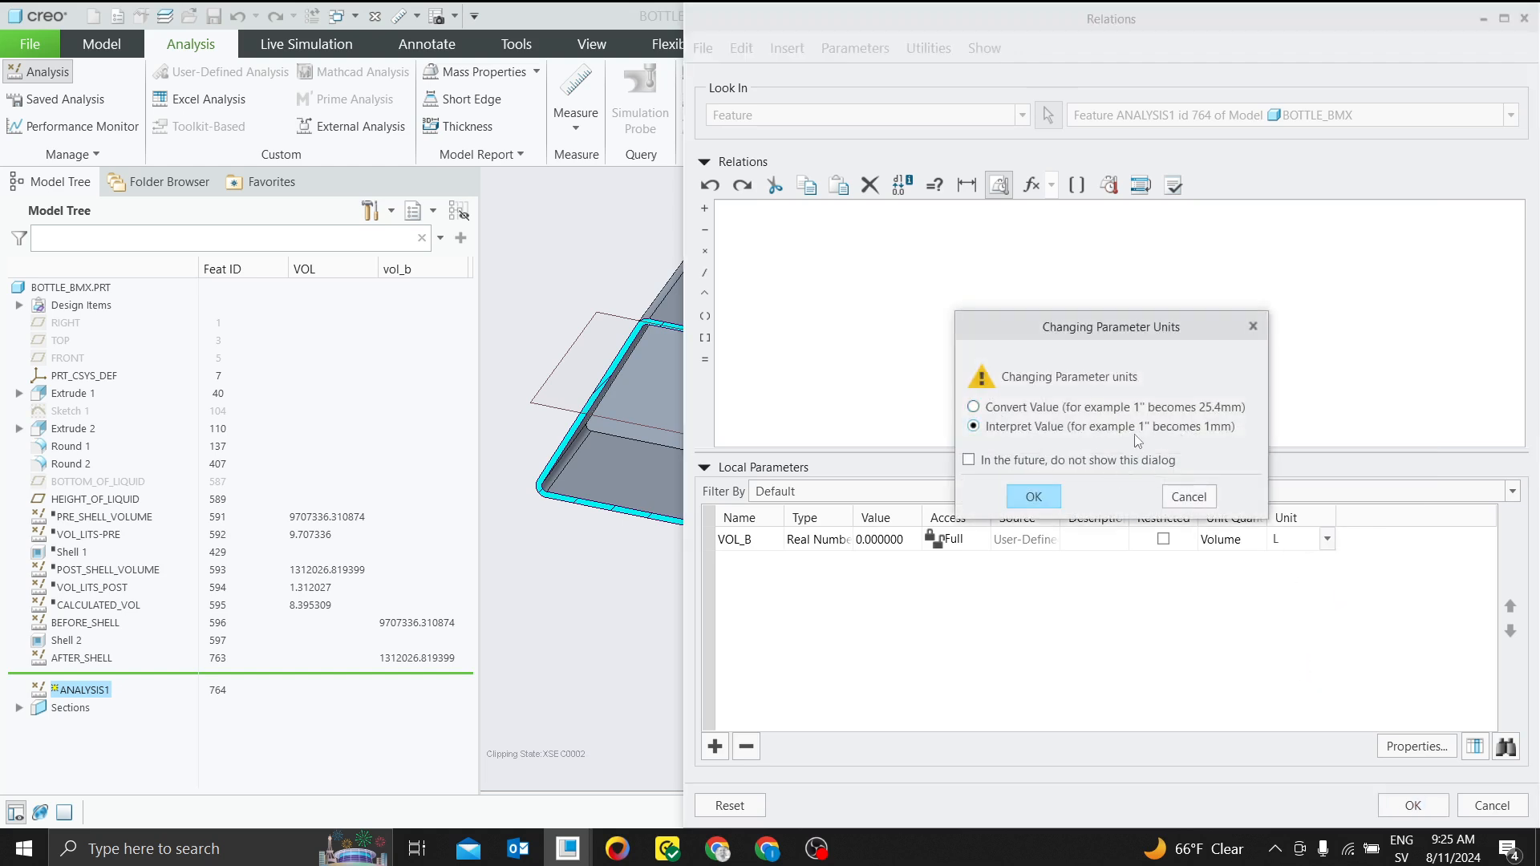
{"action": "left_click", "coordinate": [995, 408]}
{"action": "left_click", "coordinate": [1034, 497]}
Begin the relation for local parameter VOL_B, setting it equal to the VOL_B parameter of the BEFORE_SHELL feature (VOL_B:FID_596)
{"action": "right_click", "coordinate": [741, 540]}
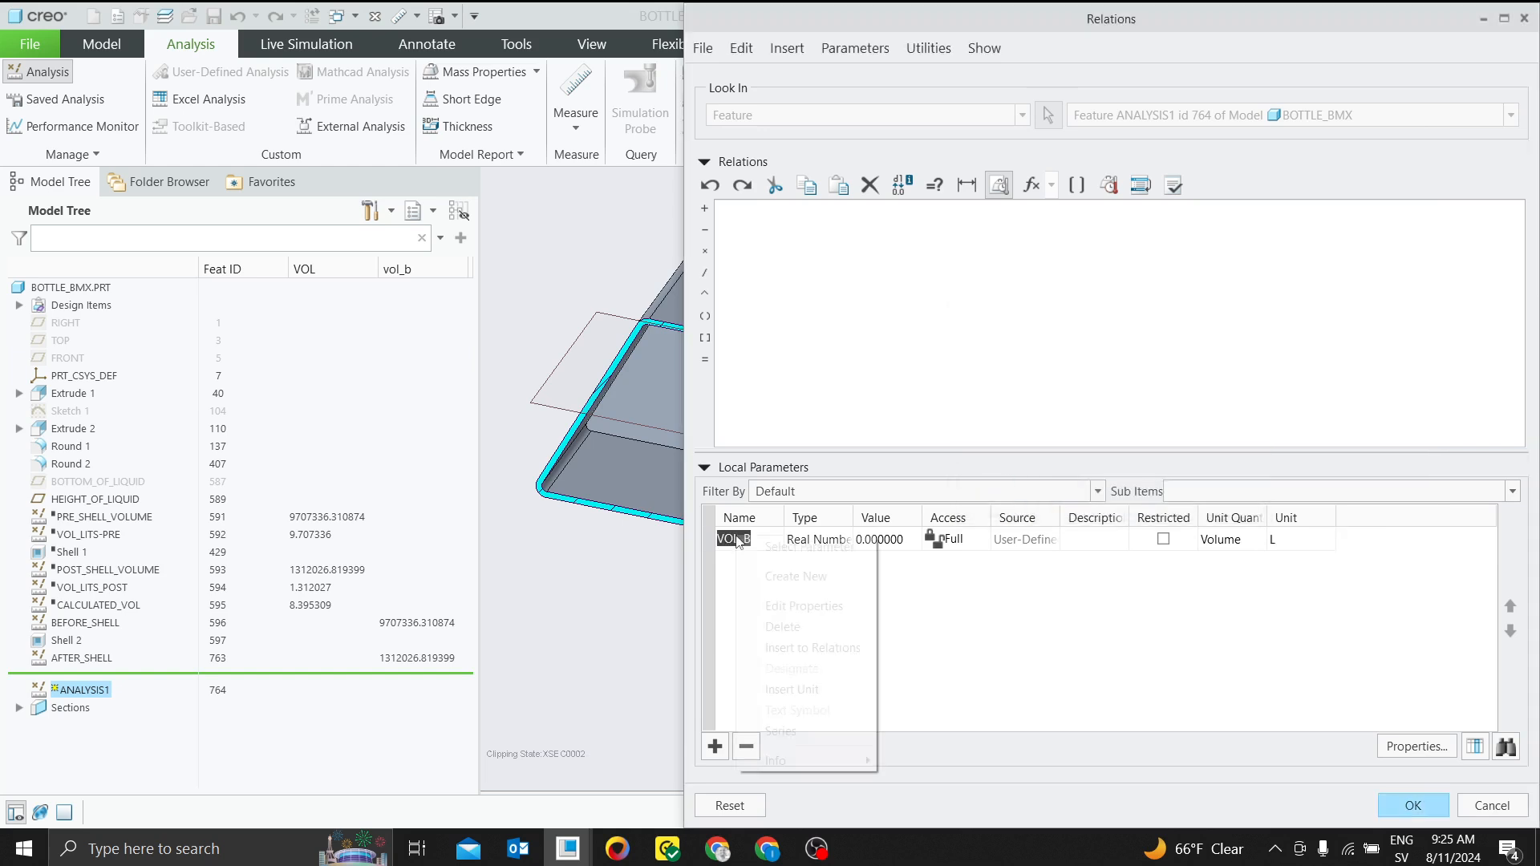
{"action": "left_click", "coordinate": [812, 654]}
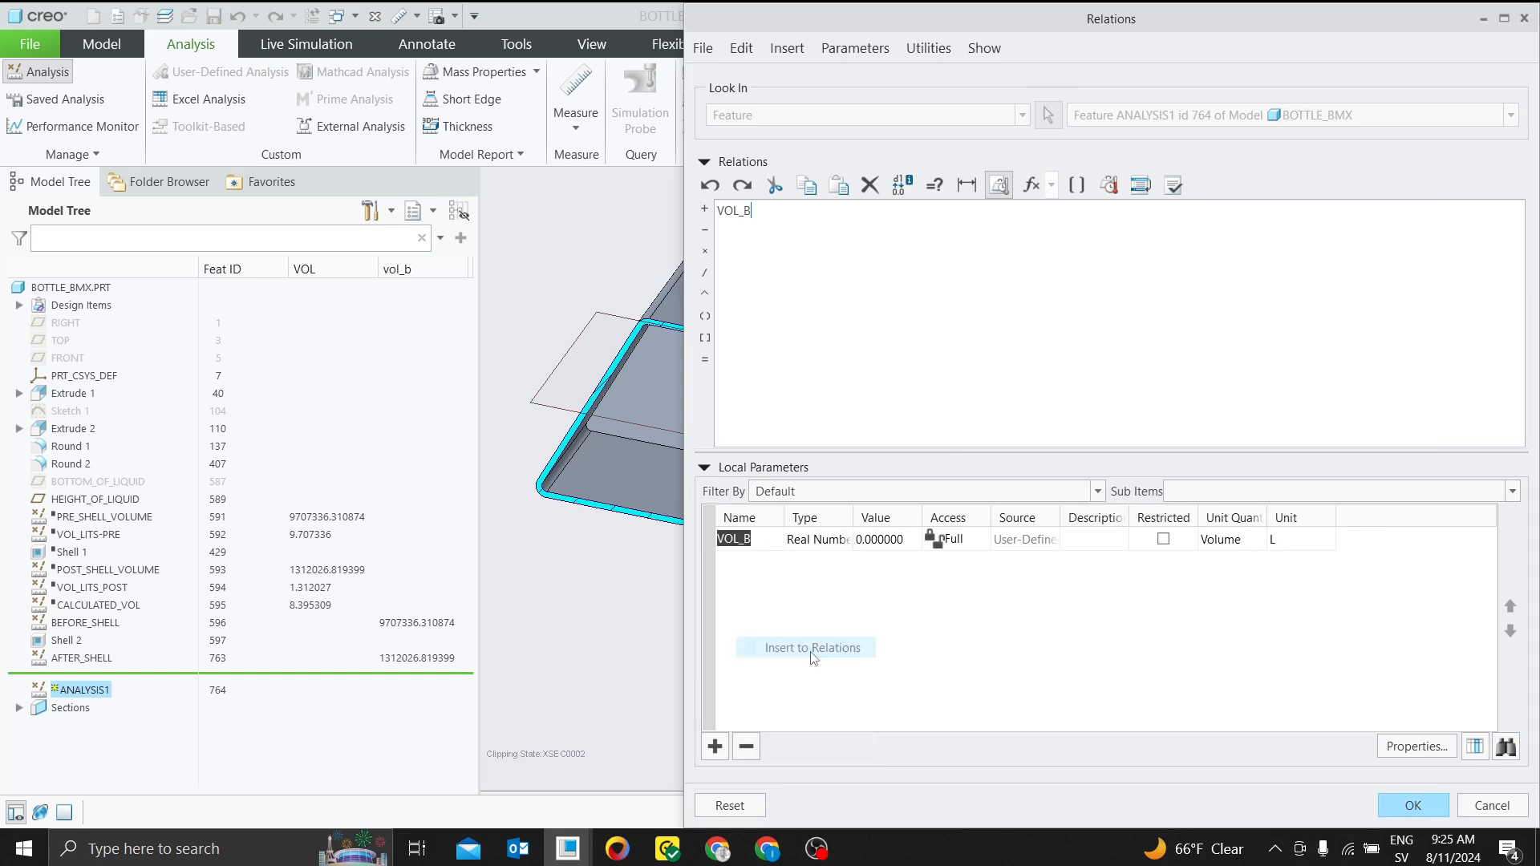
{"action": "left_click", "coordinate": [705, 359]}
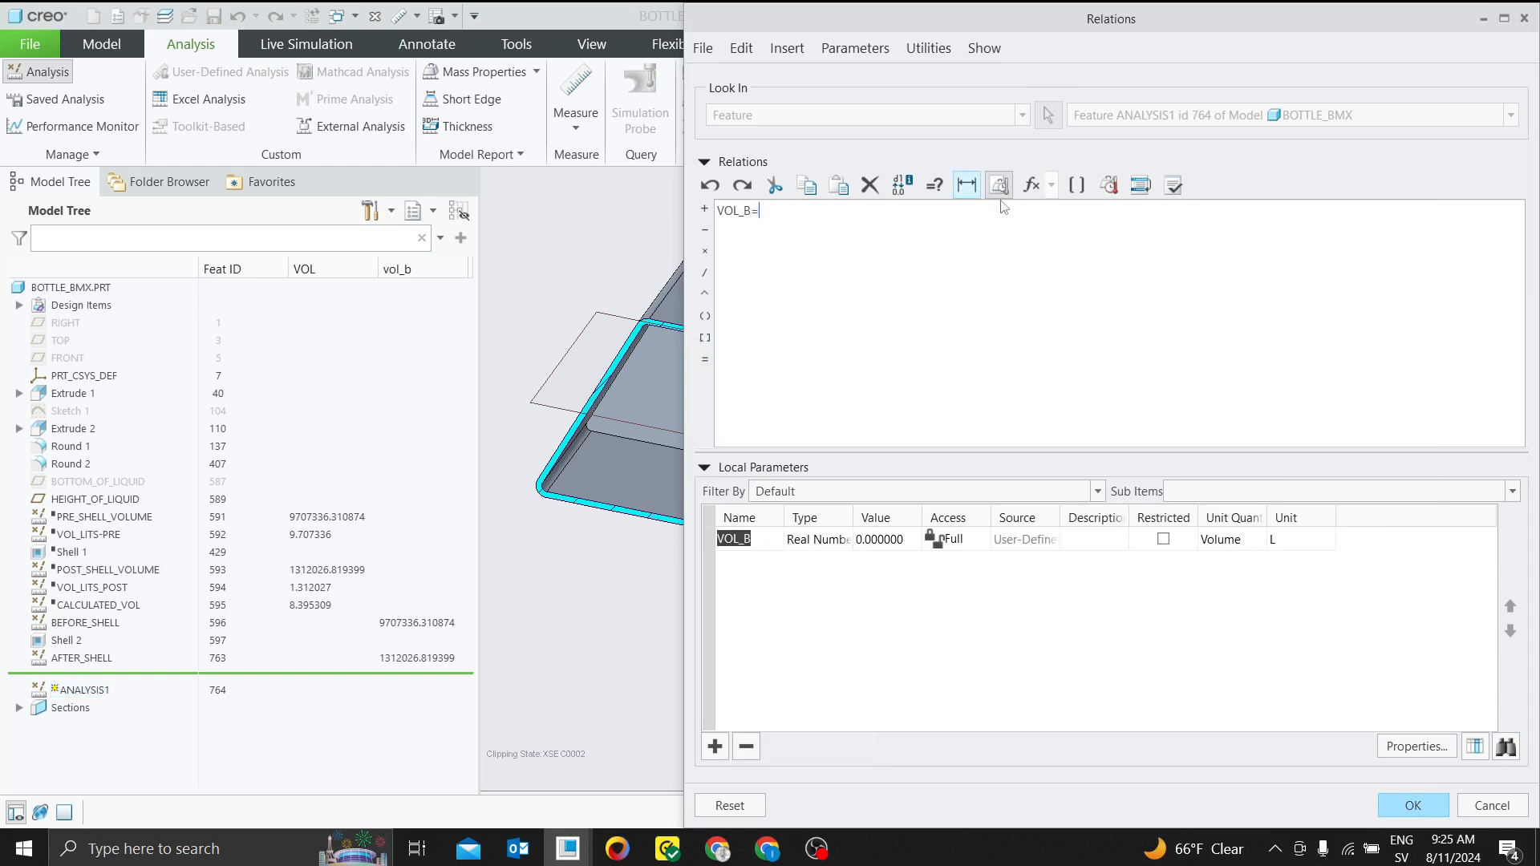
{"action": "left_click", "coordinate": [1076, 184]}
{"action": "left_click", "coordinate": [1103, 322]}
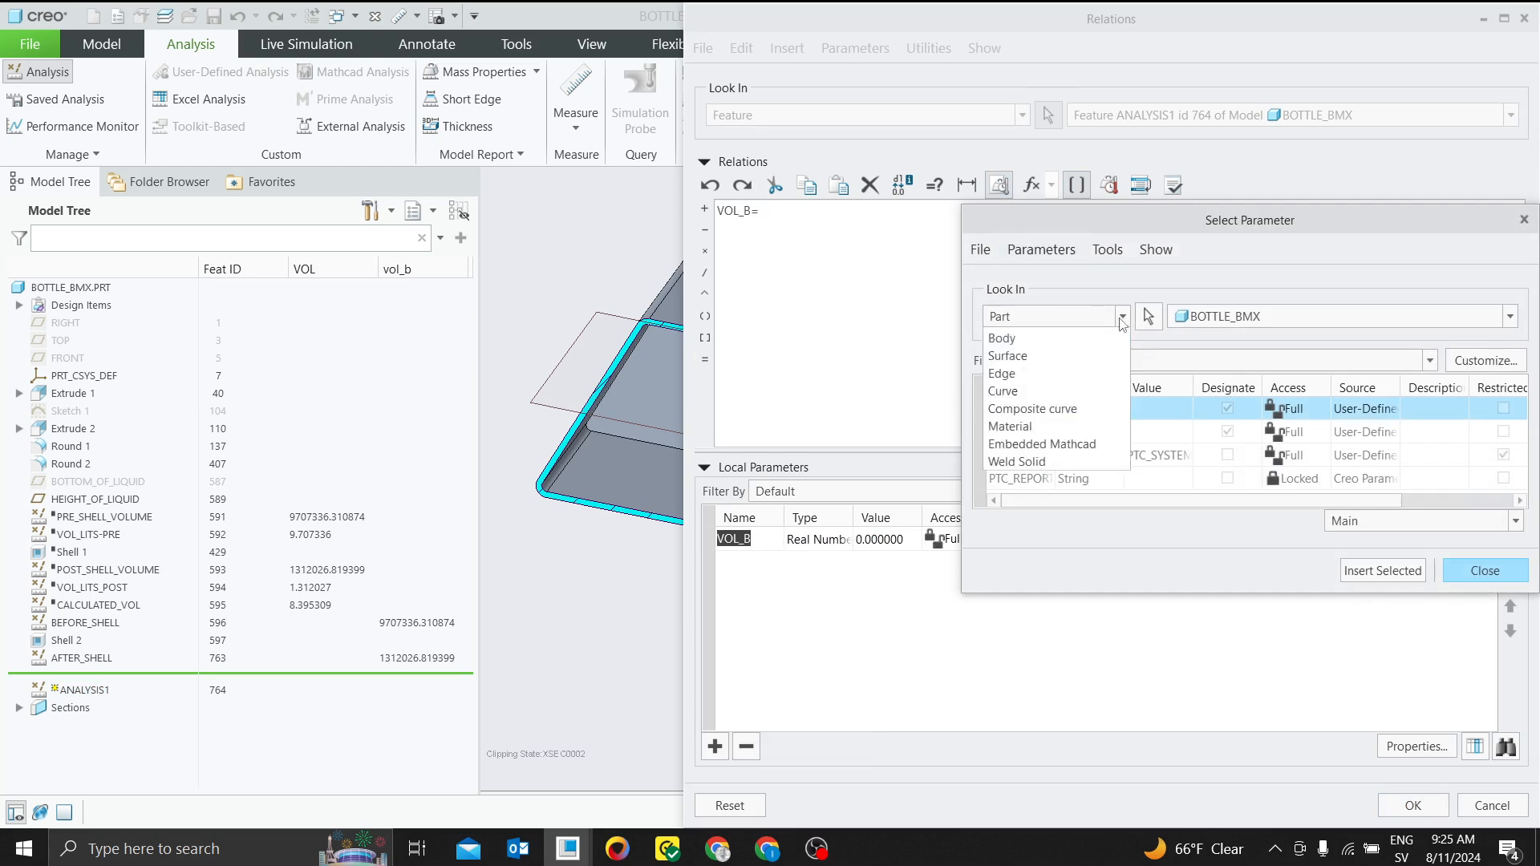
{"action": "left_click", "coordinate": [1046, 353]}
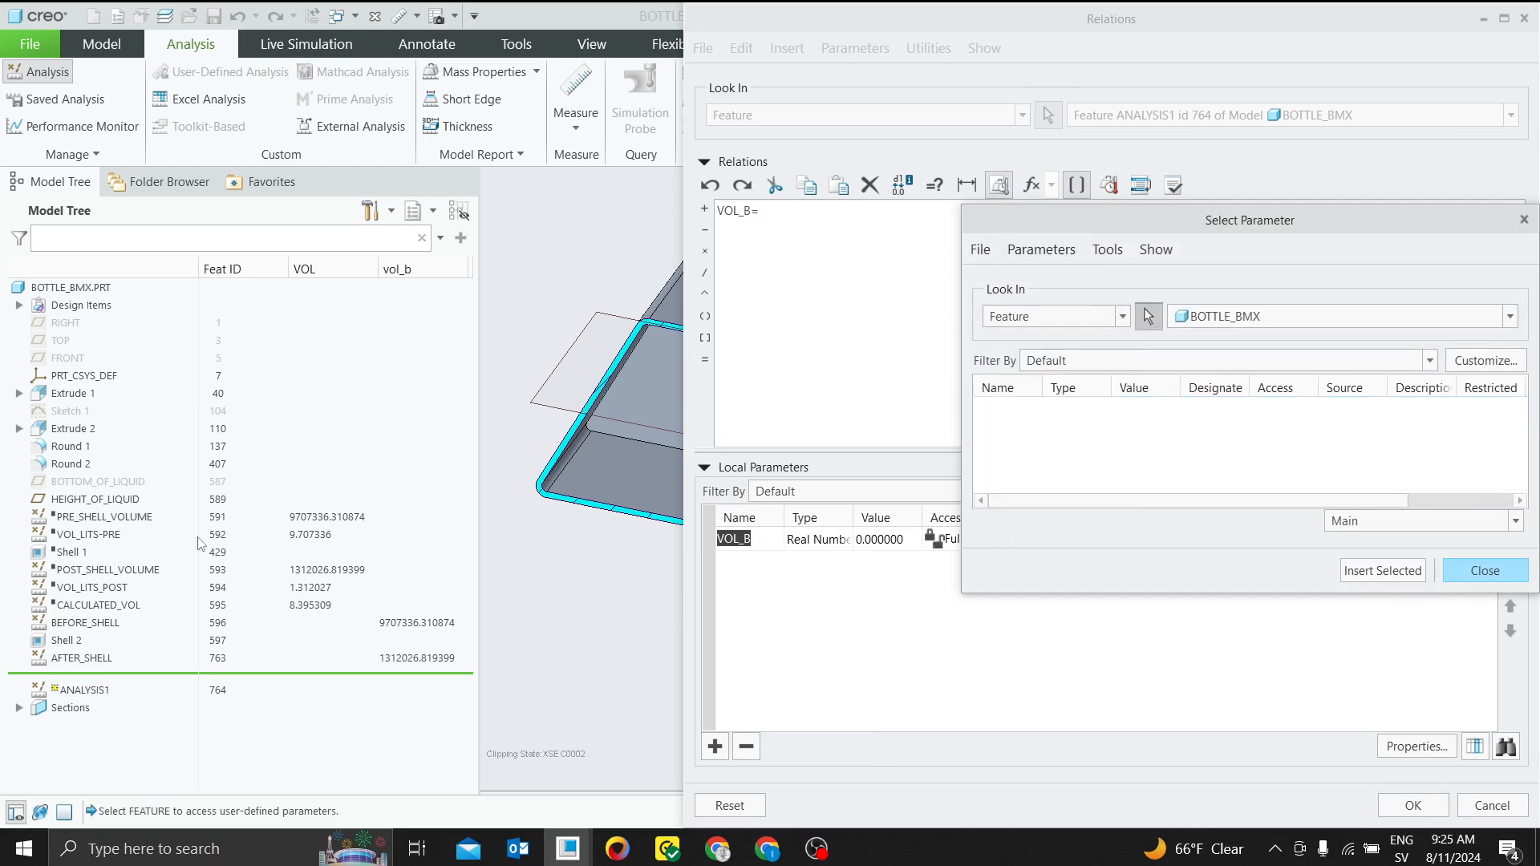
{"action": "left_click", "coordinate": [95, 626]}
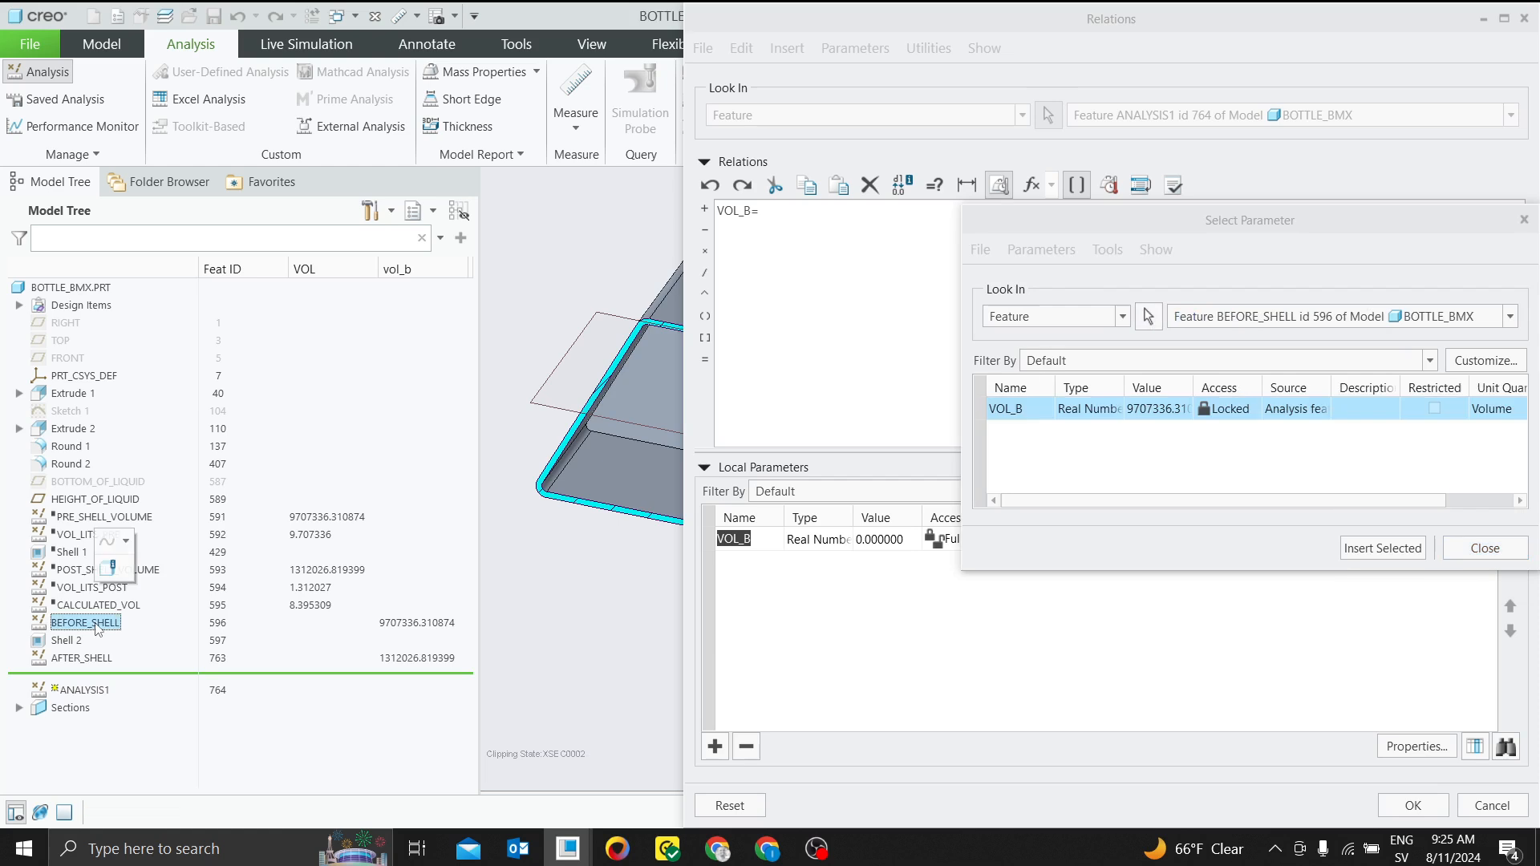
{"action": "left_click", "coordinate": [1381, 549]}
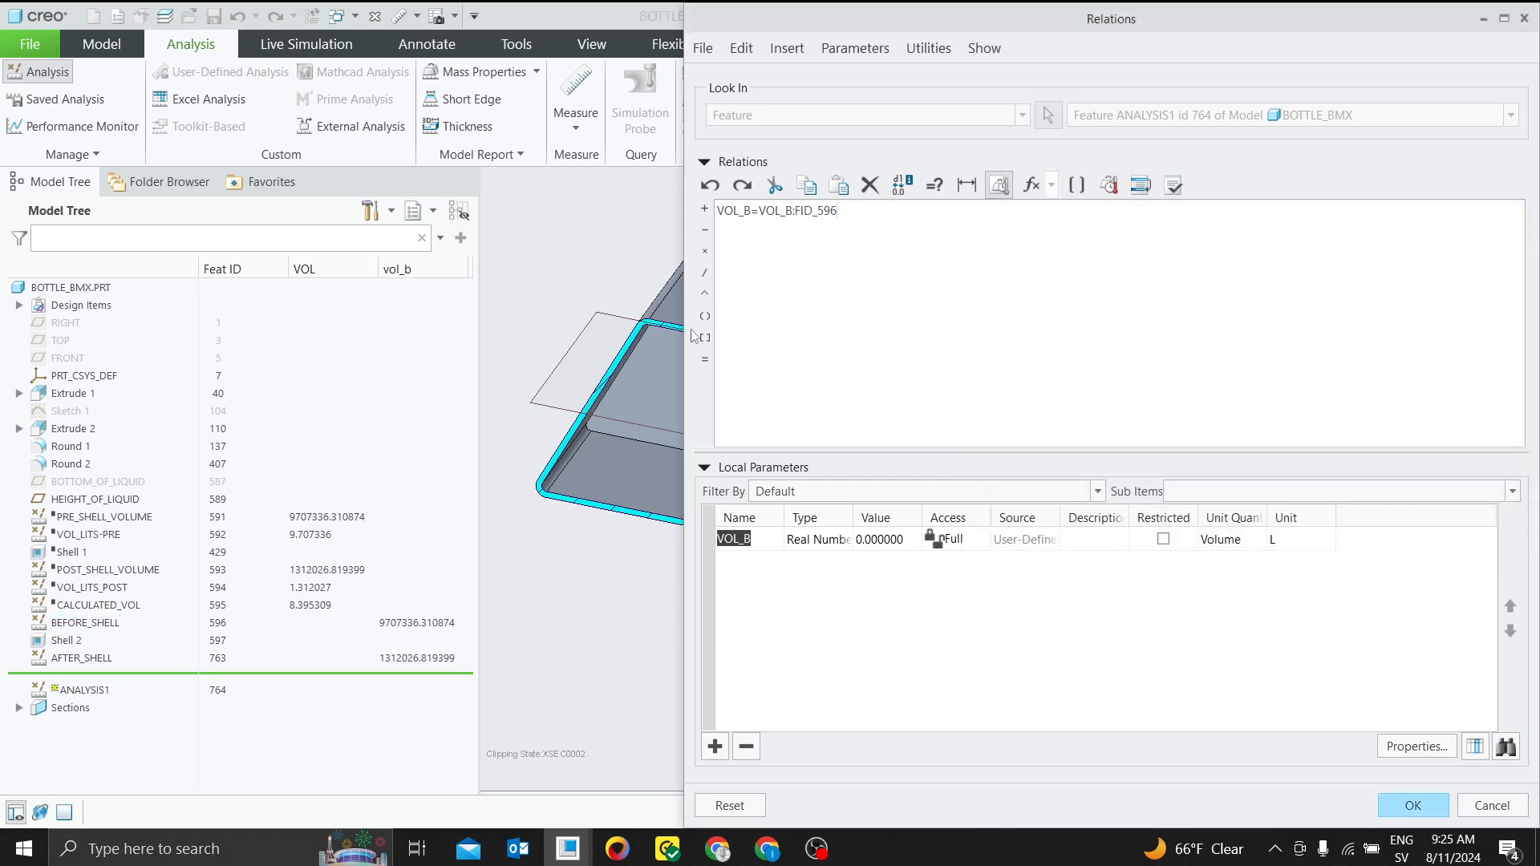
Subtract the AFTER_SHELL volume in the relation so it reads VOL_B=VOL_B:FID_596-VOL_B:FID_763, and verify the relation
{"action": "left_click", "coordinate": [705, 231]}
{"action": "left_click", "coordinate": [226, 625]}
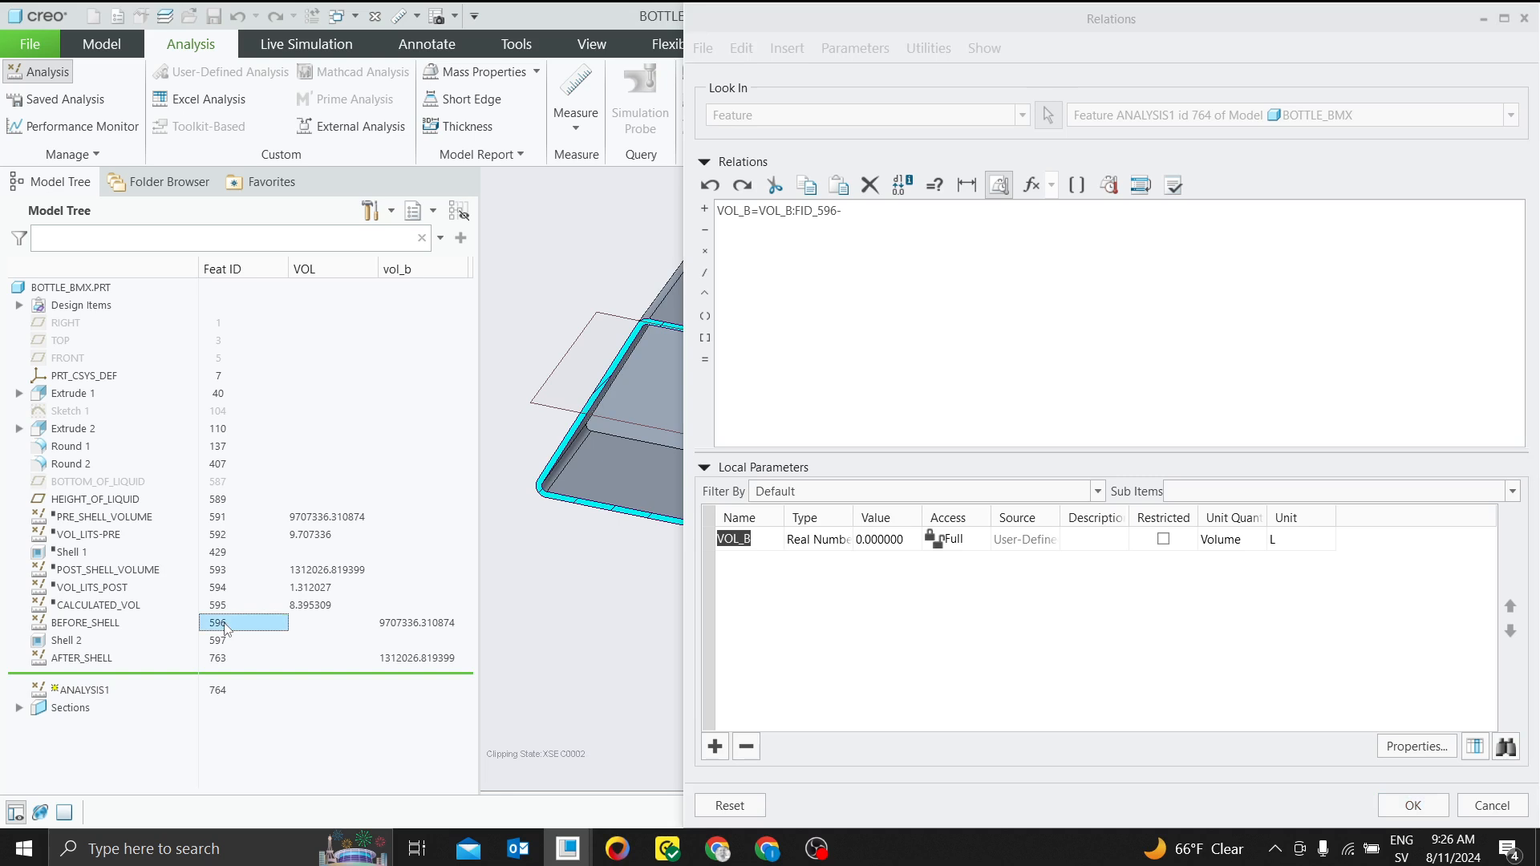
{"action": "left_click", "coordinate": [857, 212]}
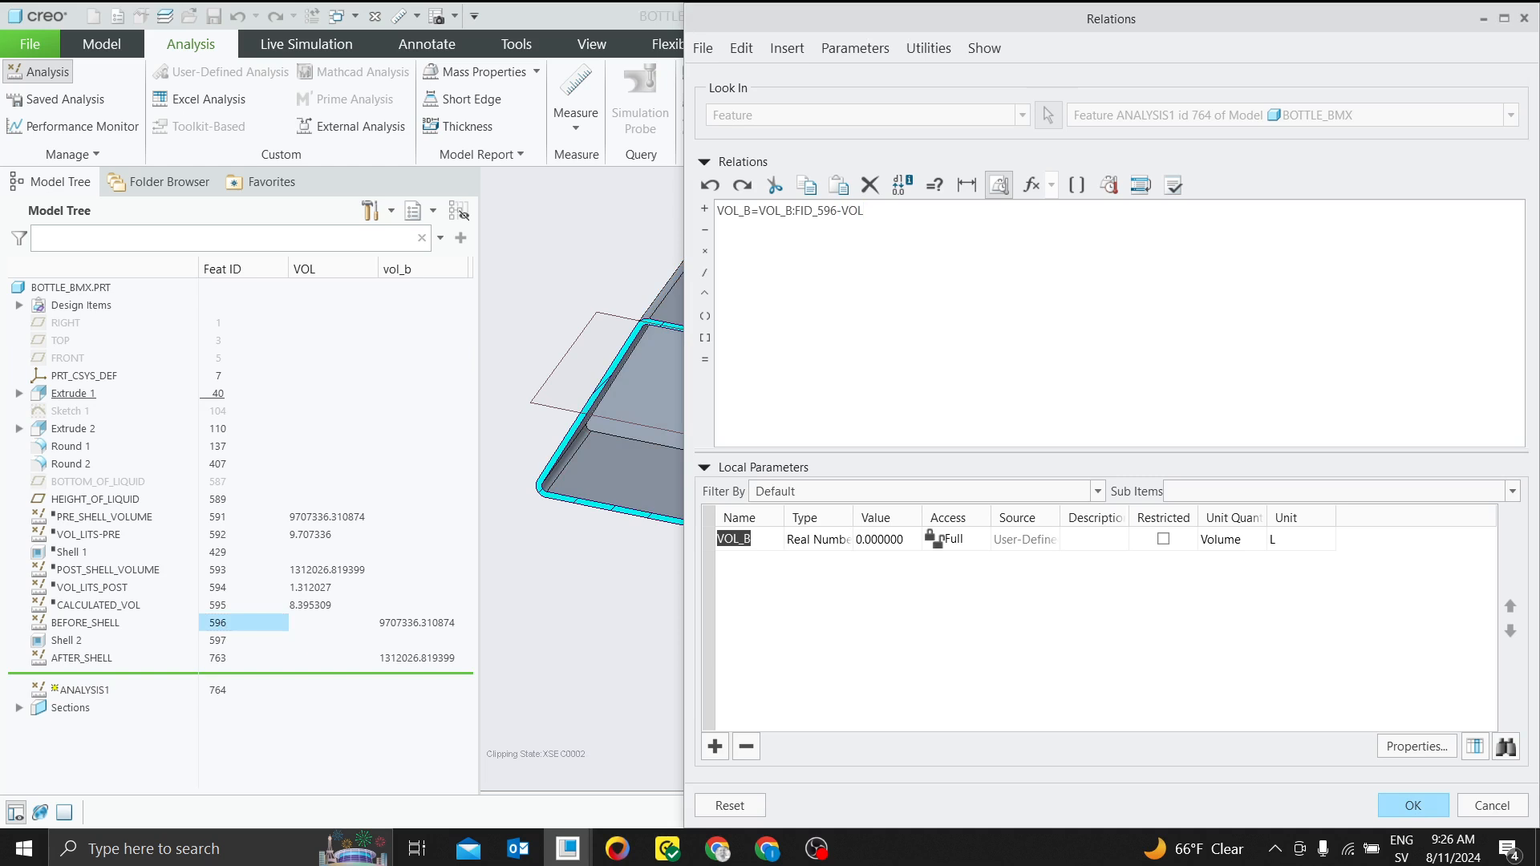
{"action": "type", "text": "_"}
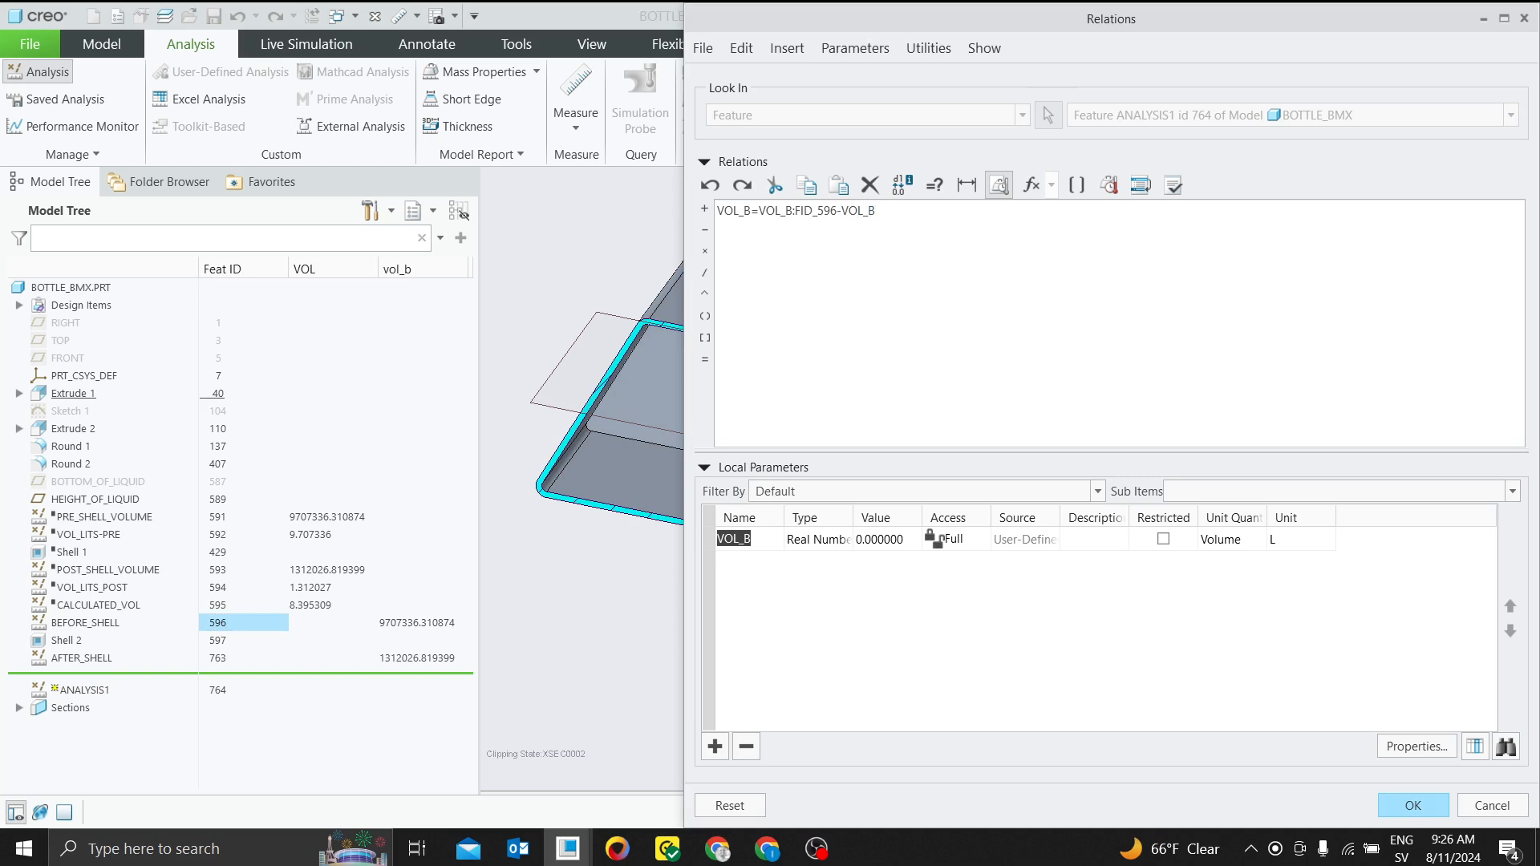
{"action": "type", "text": "B:FID_763"}
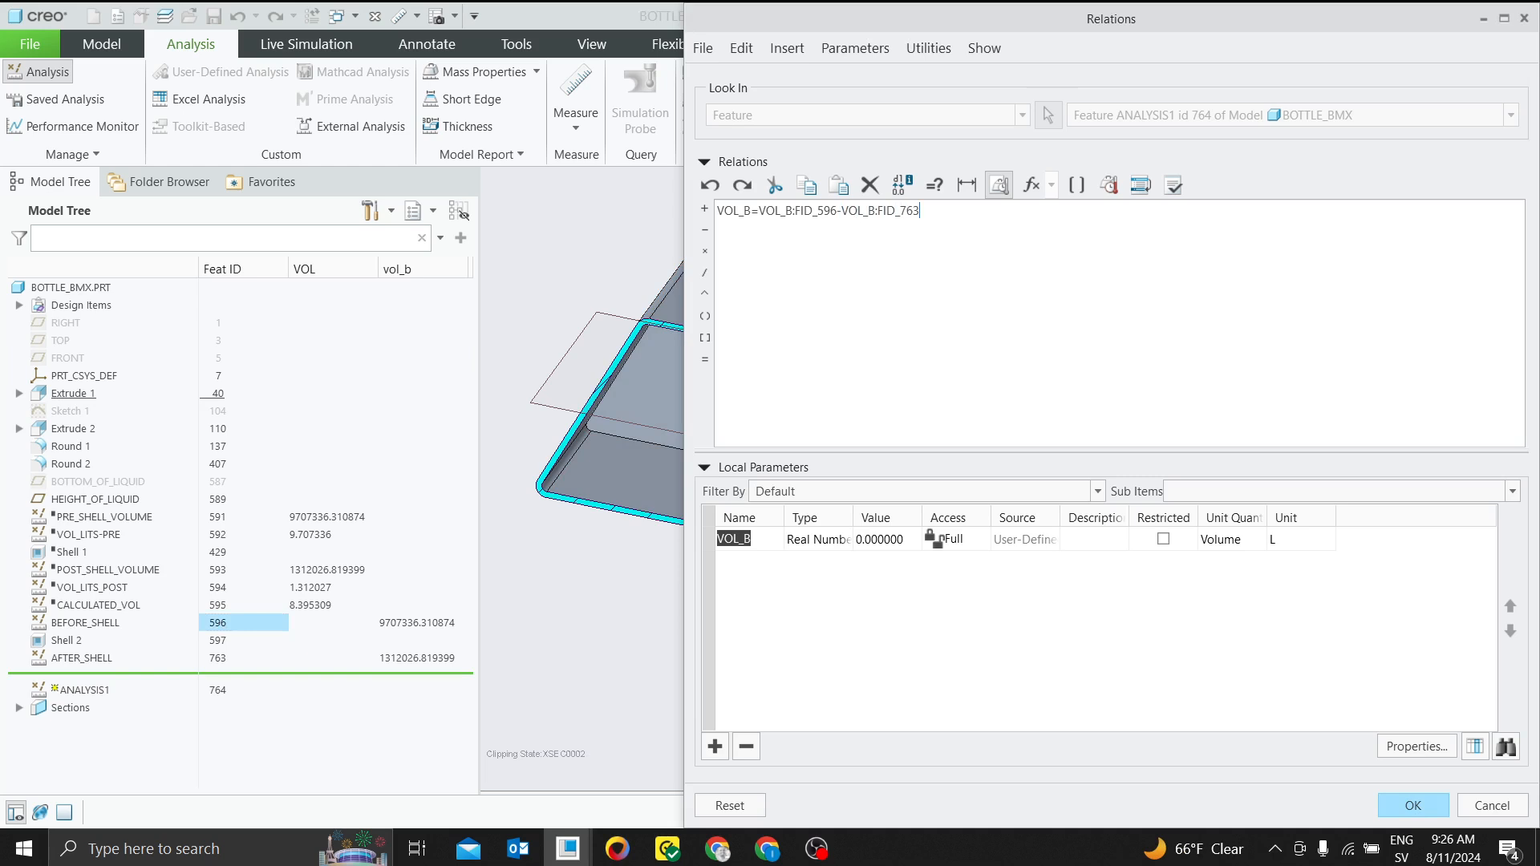
{"action": "left_click", "coordinate": [1172, 185]}
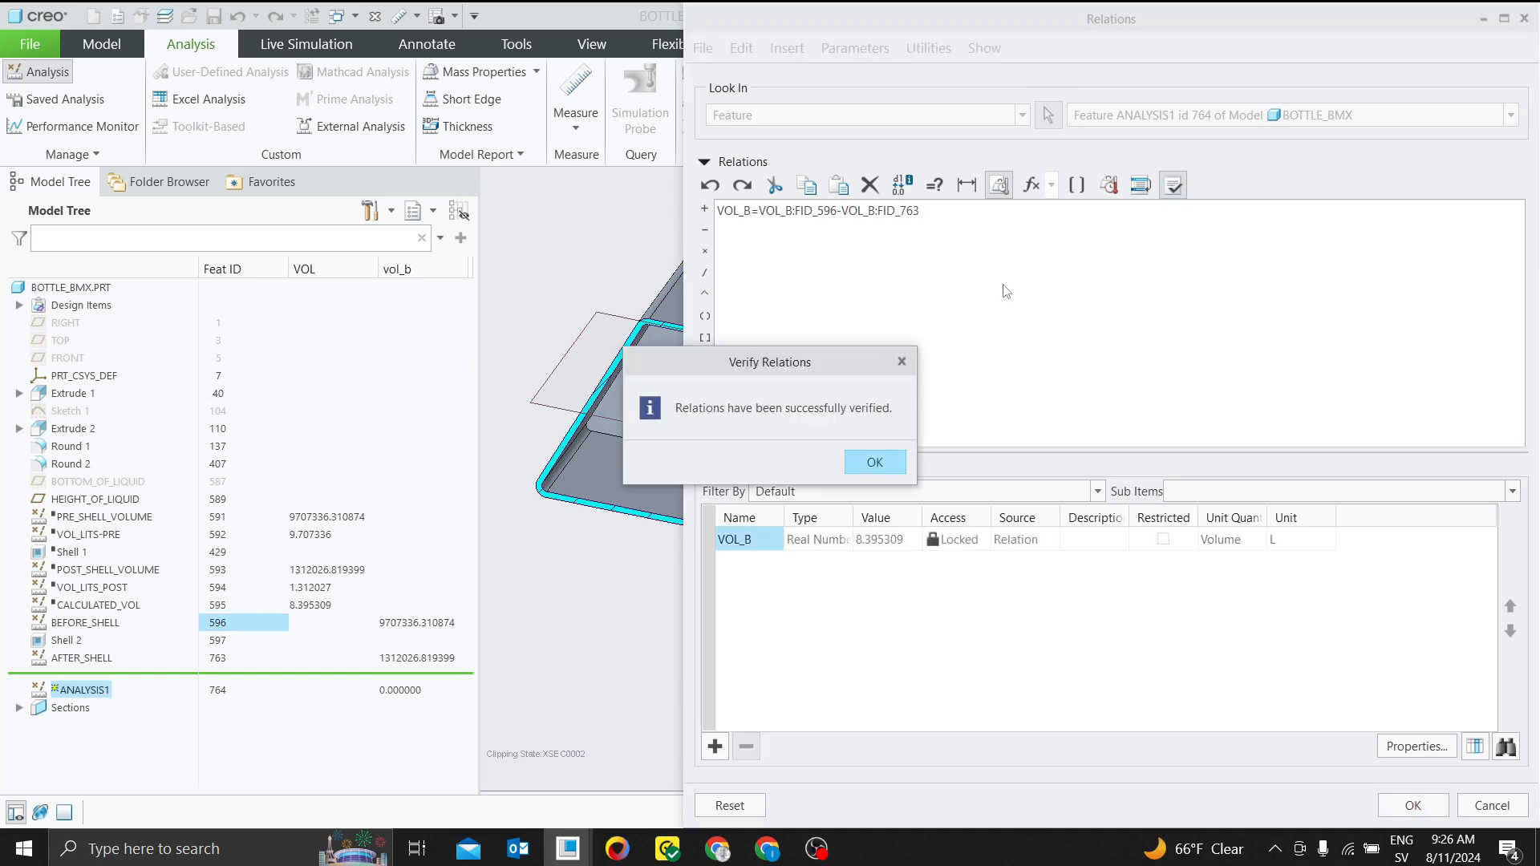
{"action": "key", "text": "Return"}
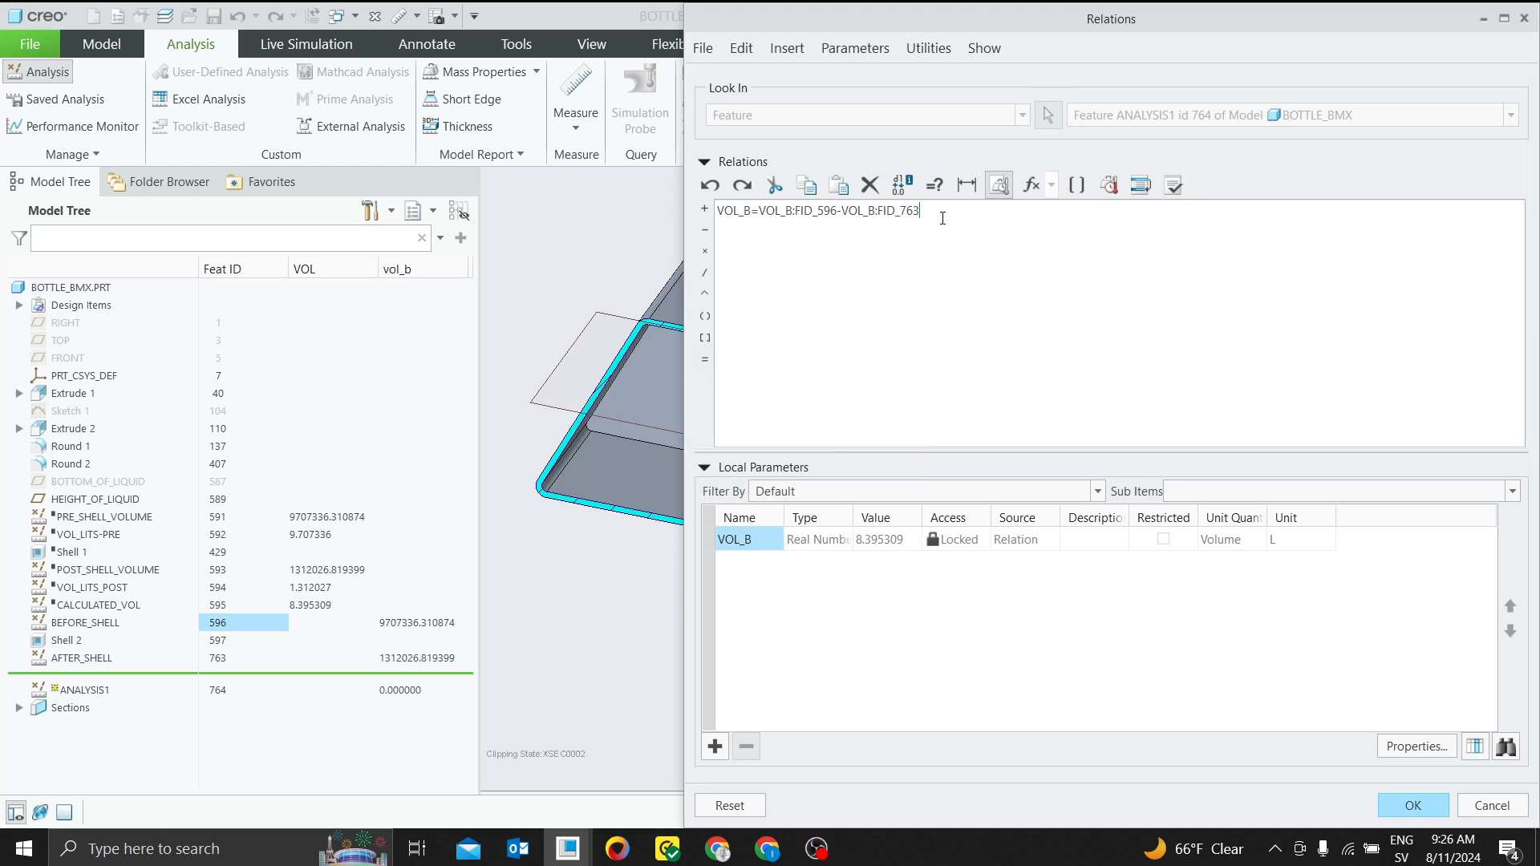
Add the comment "/*Before shell -after shell" on a line above the relation and complete the relation analysis feature
{"action": "left_click_drag", "start_coordinate": [922, 211], "coordinate": [896, 211]}
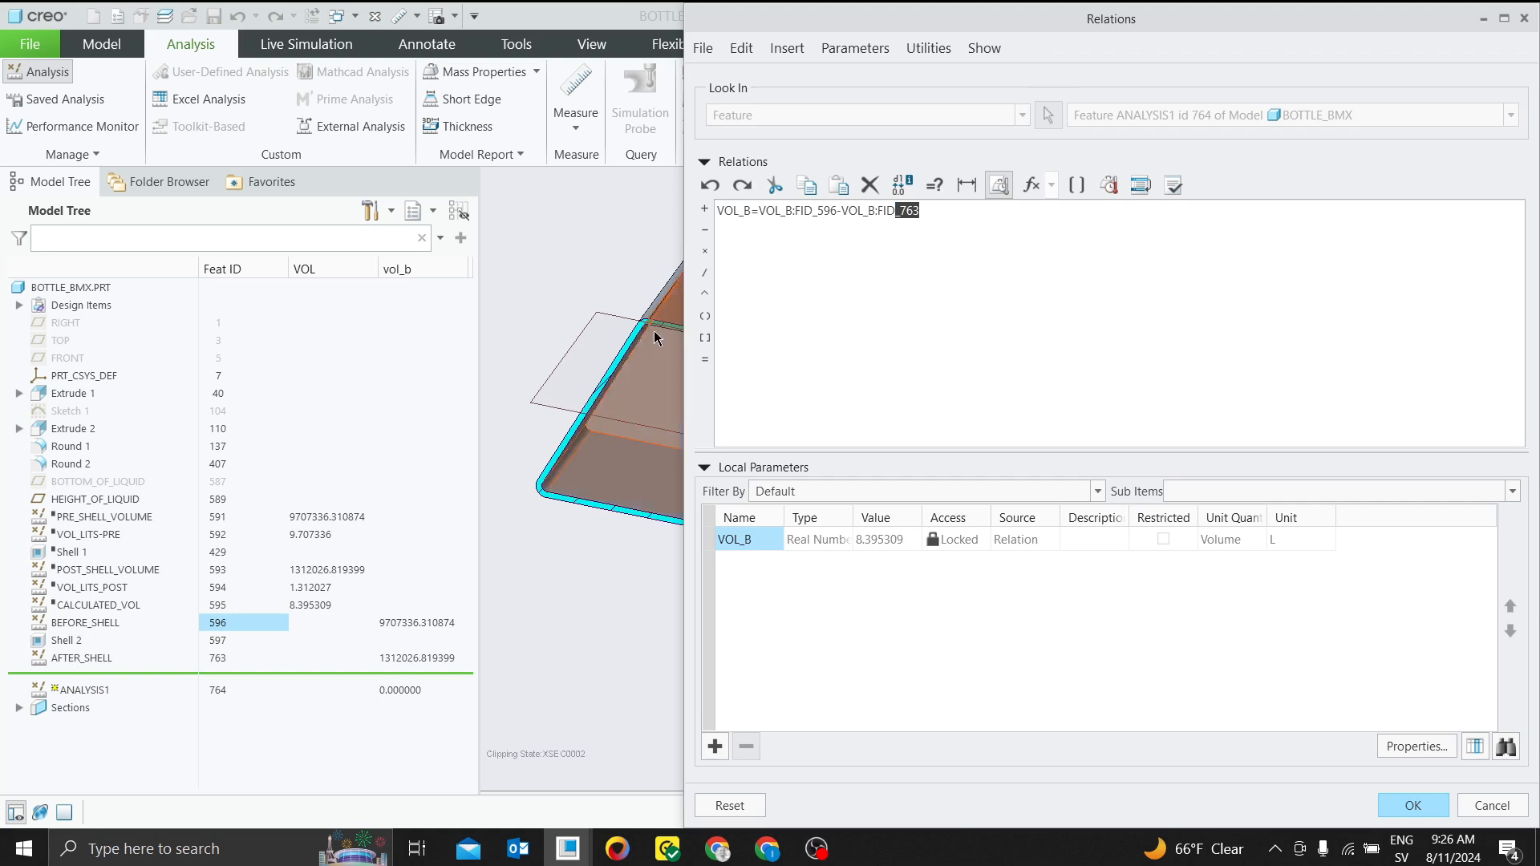
{"action": "left_click", "coordinate": [719, 215]}
{"action": "key", "text": "Return"}
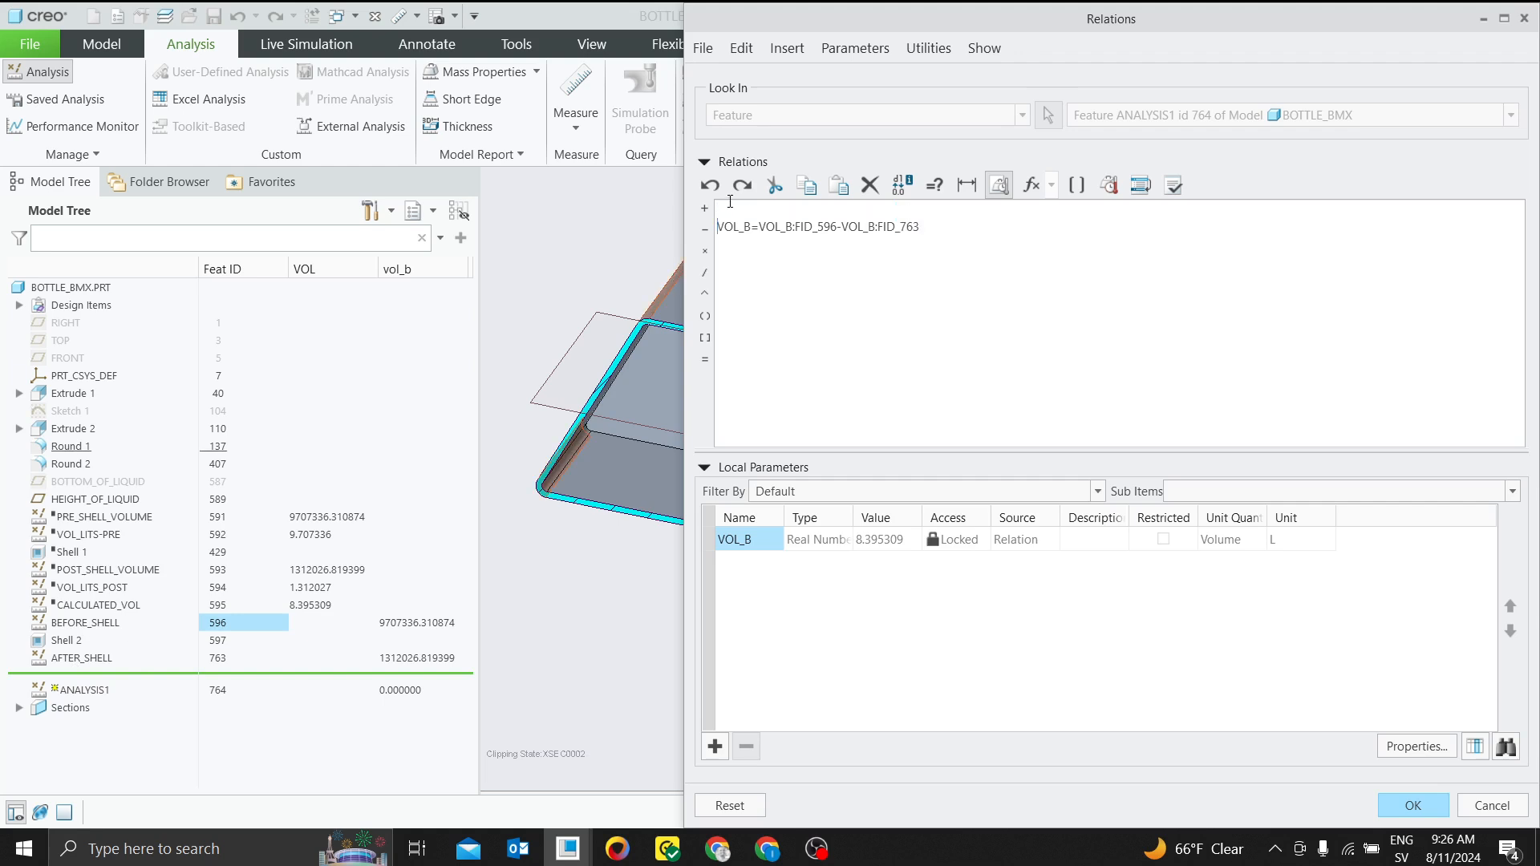
{"action": "key", "text": "Up"}
{"action": "type", "text": "/*"}
{"action": "type", "text": "Before shell -after shell"}
{"action": "left_click", "coordinate": [1172, 185]}
{"action": "left_click", "coordinate": [875, 461]}
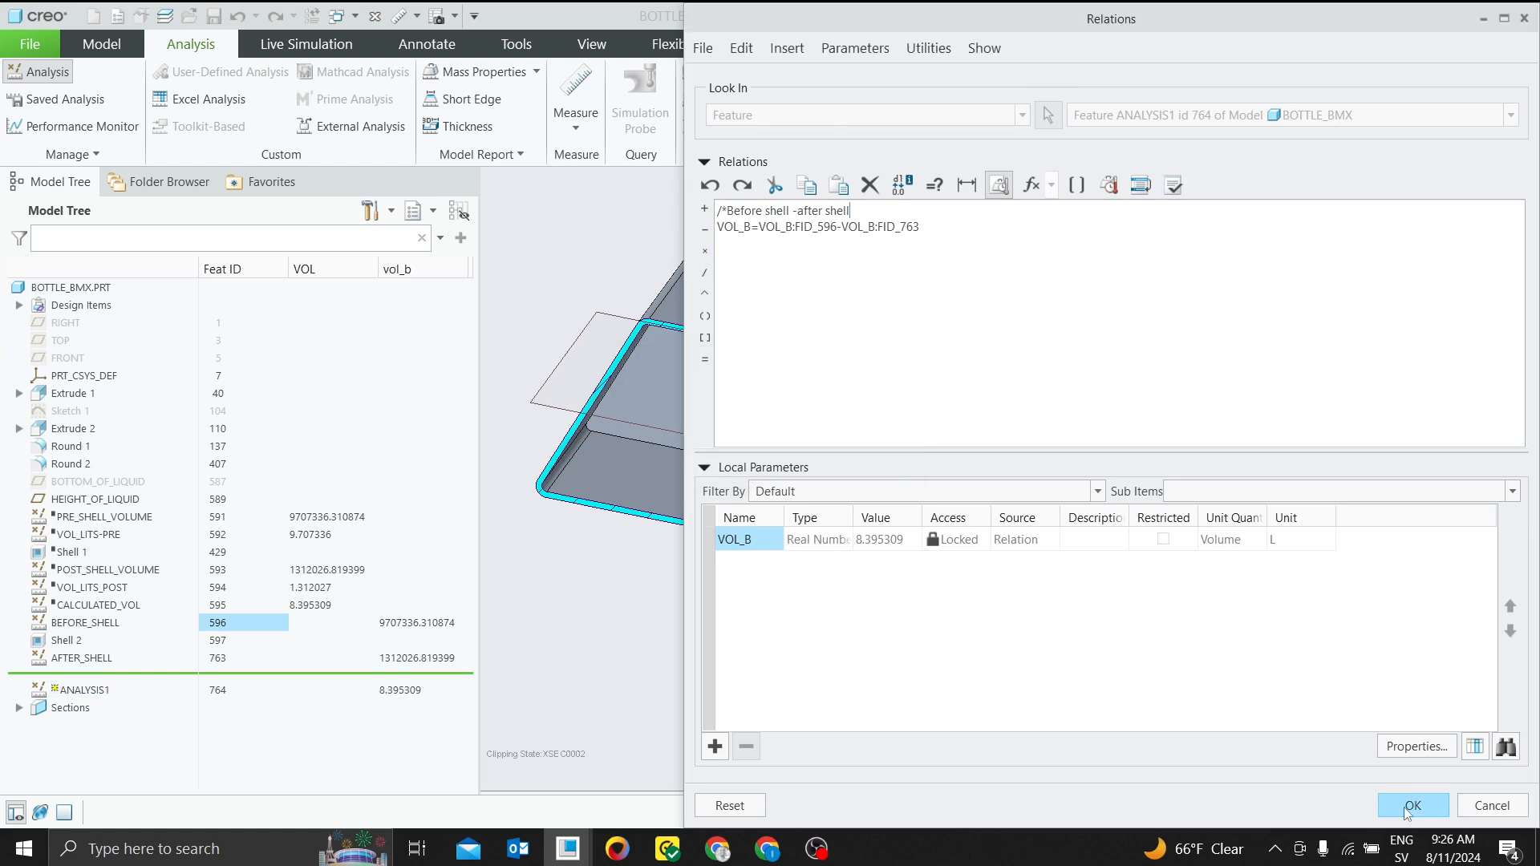
{"action": "left_click", "coordinate": [1413, 805]}
{"action": "left_click", "coordinate": [1075, 751]}
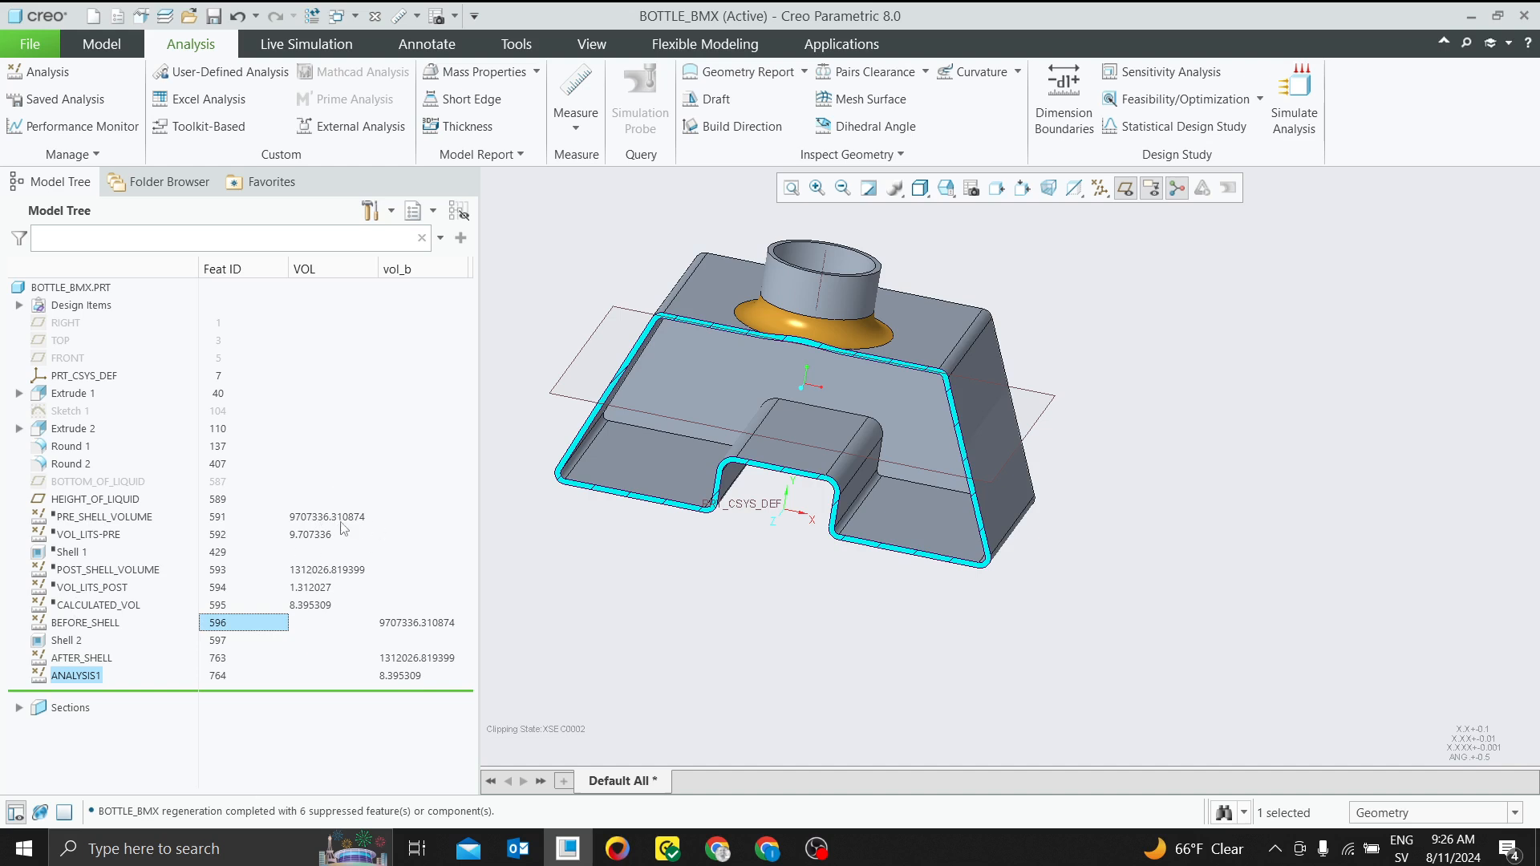
Rename the ANALYSIS1 feature as VOLUME_IN_THE_BOTTLR
{"action": "right_click", "coordinate": [83, 678]}
{"action": "left_click", "coordinate": [157, 622]}
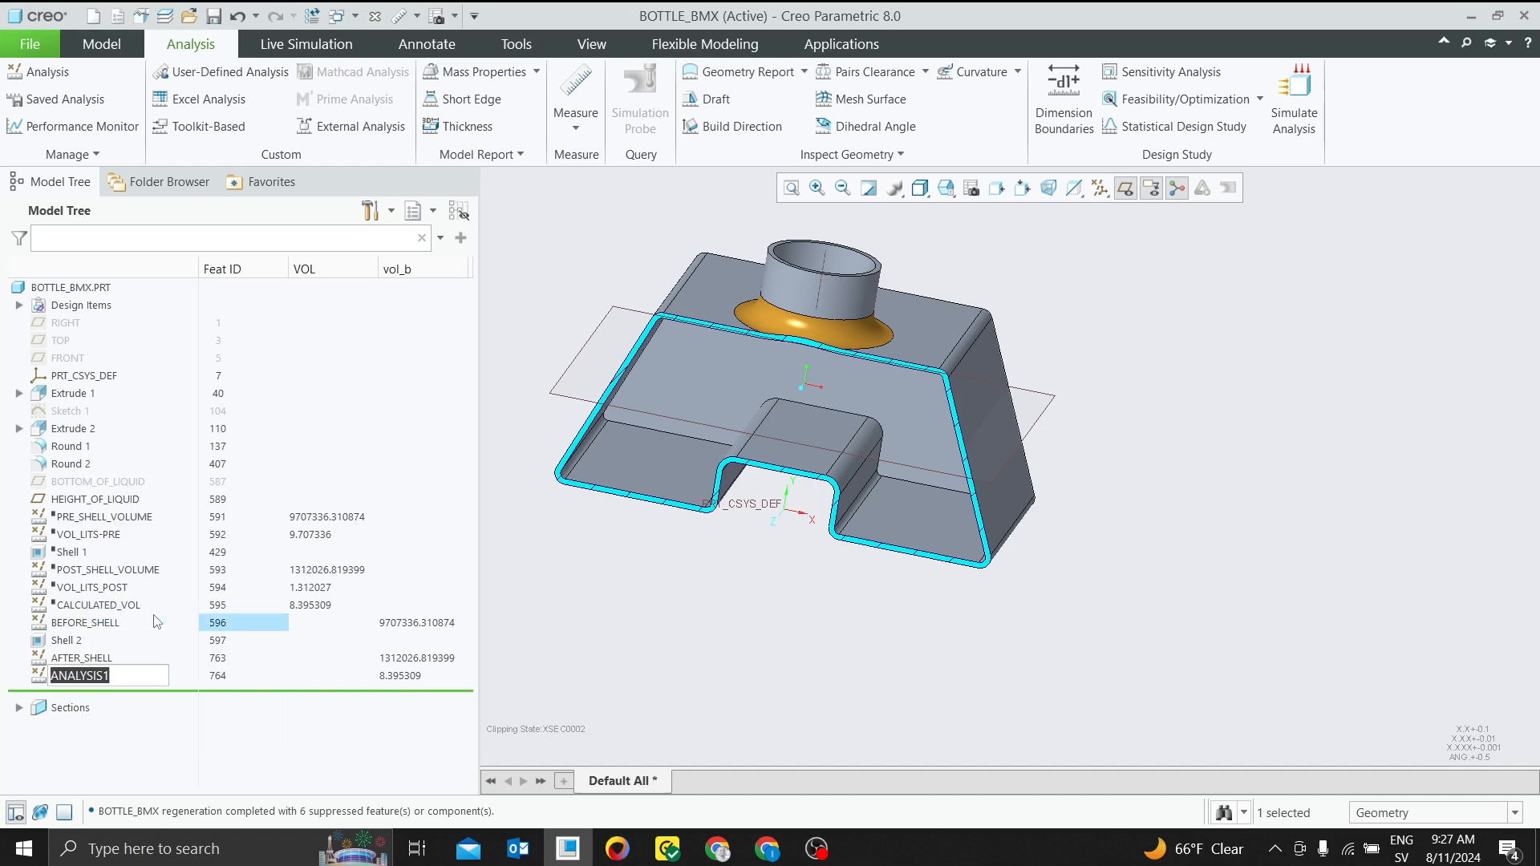
{"action": "type", "text": "Reoliu"}
{"action": "key", "text": "BackSpace"}
{"action": "key", "text": "BackSpace"}
{"action": "key", "text": "BackSpace"}
{"action": "key", "text": "BackSpace"}
{"action": "key", "text": "Return"}
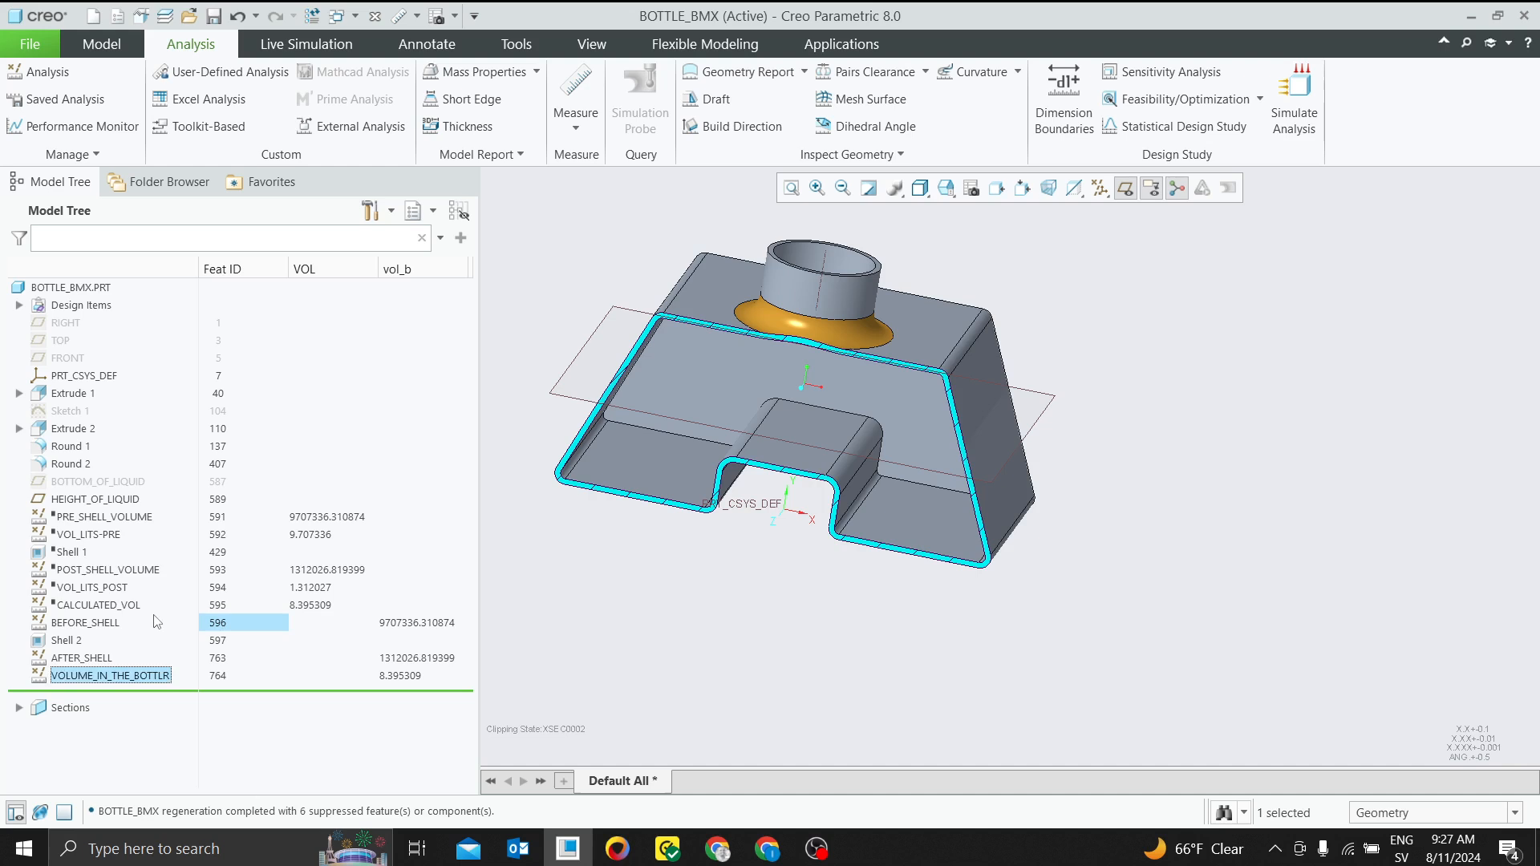
{"action": "right_click", "coordinate": [158, 681]}
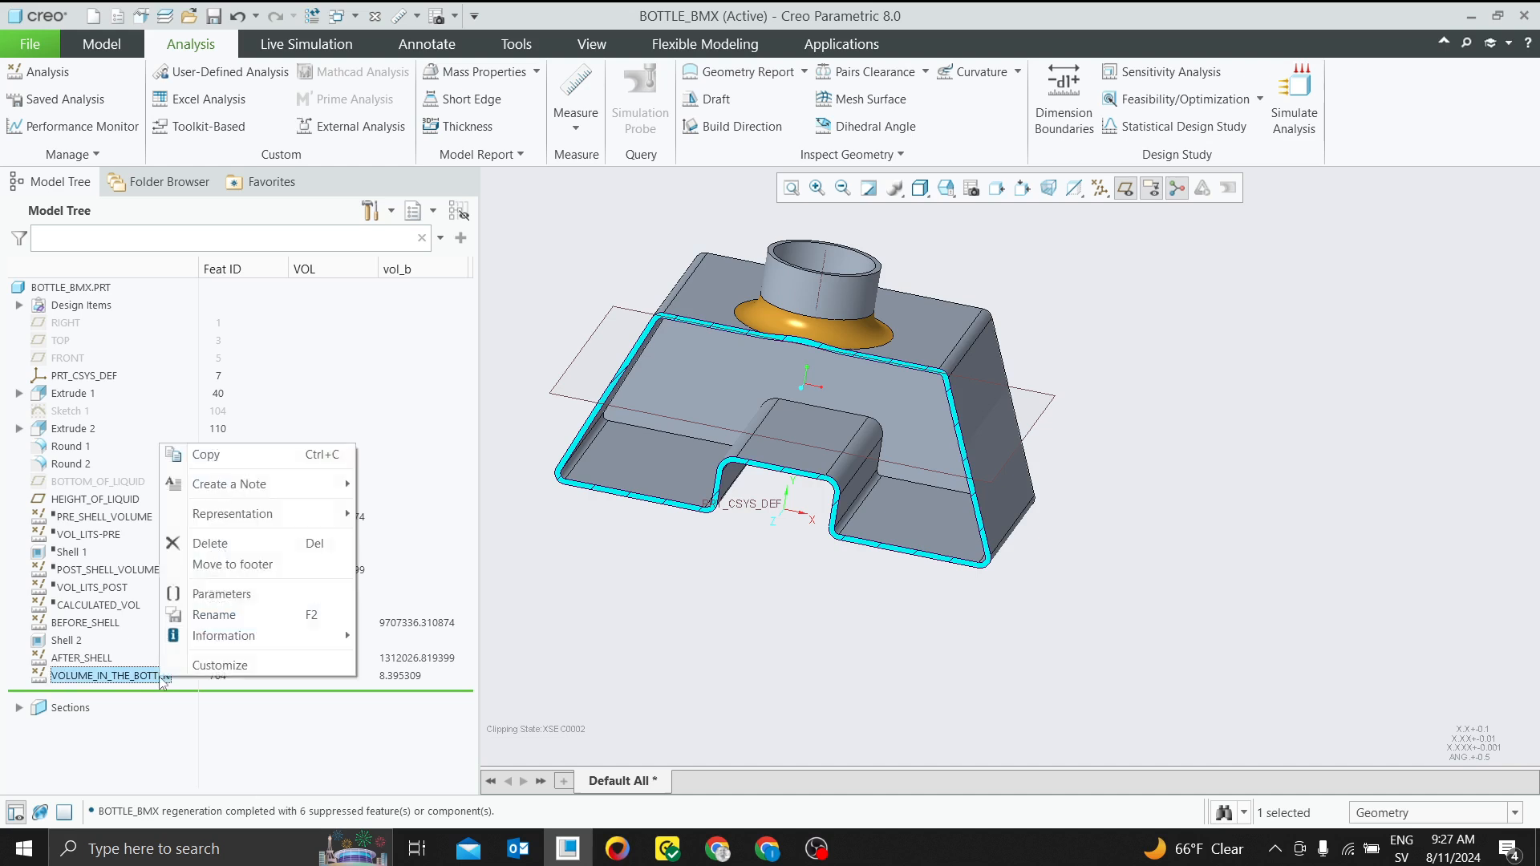
{"action": "left_click", "coordinate": [216, 594]}
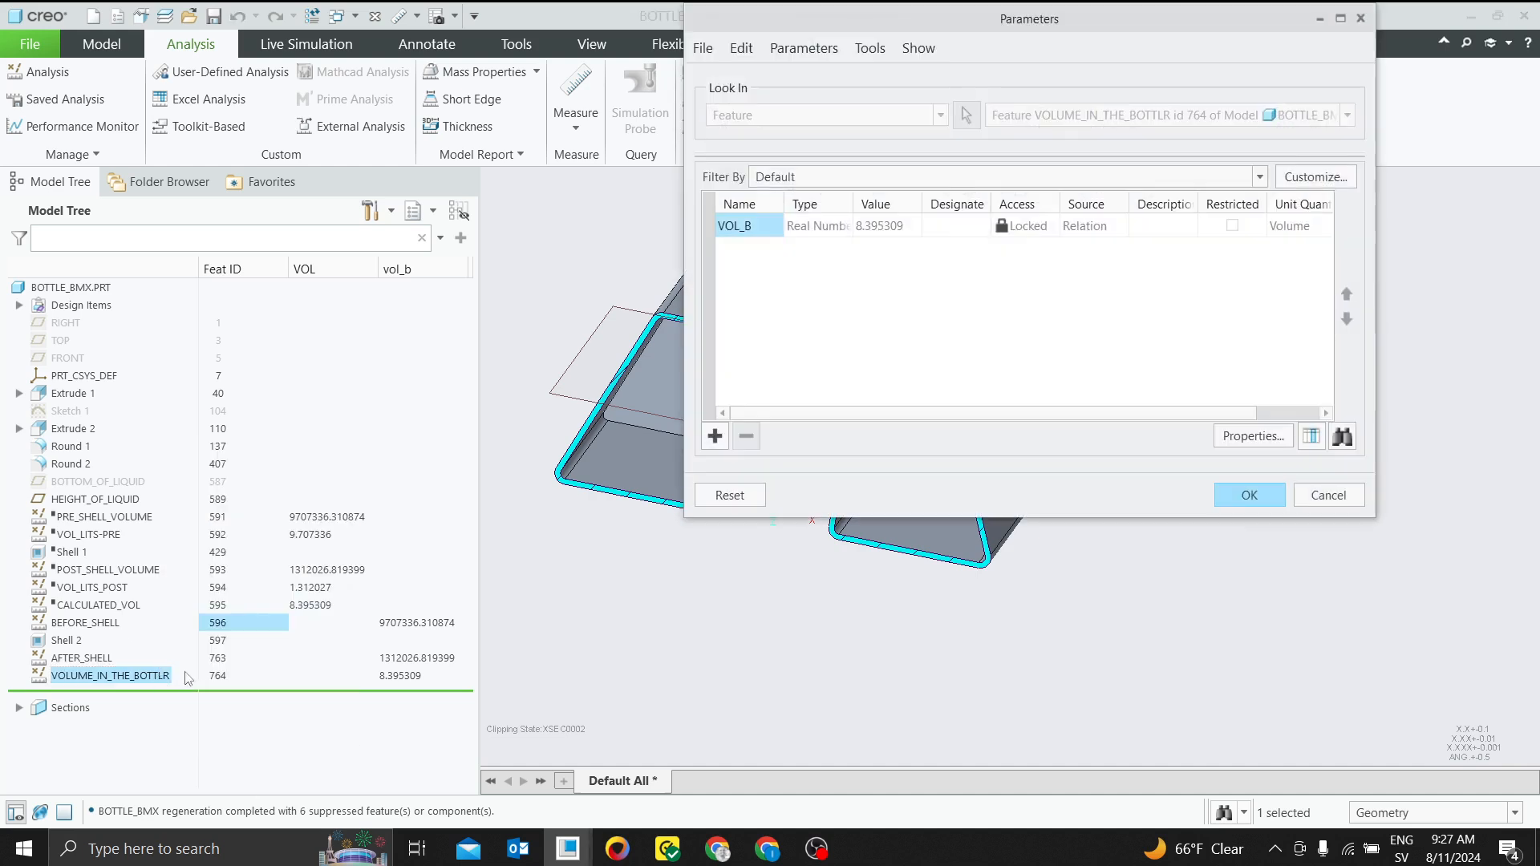
{"action": "left_click", "coordinate": [1328, 497]}
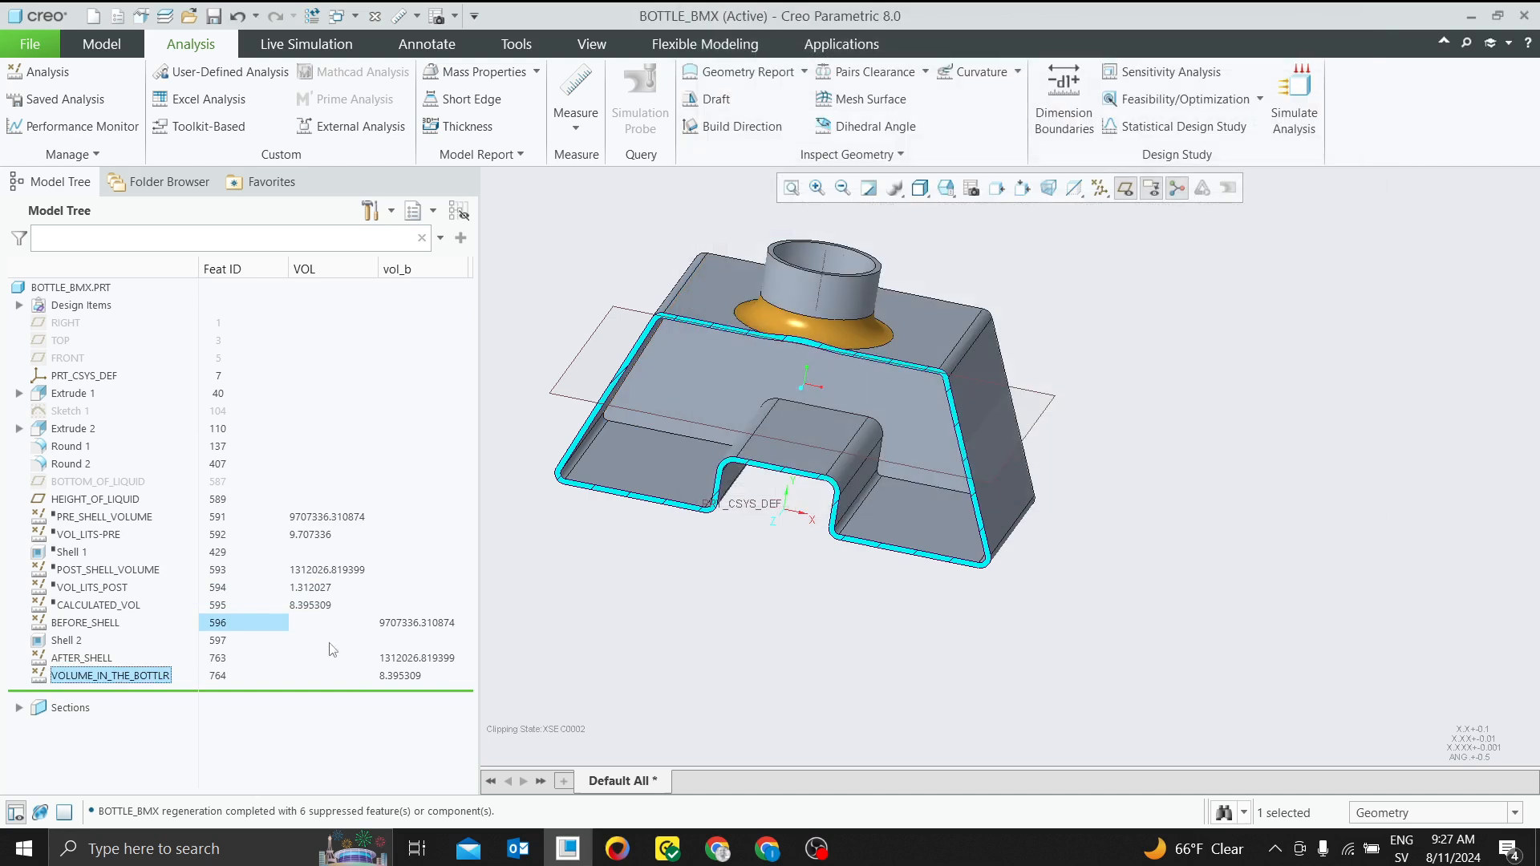
Shorten the name of the relation analysis feature to VOLUME_IN_THE_BOTT
{"action": "right_click", "coordinate": [158, 680]}
{"action": "left_click", "coordinate": [209, 615]}
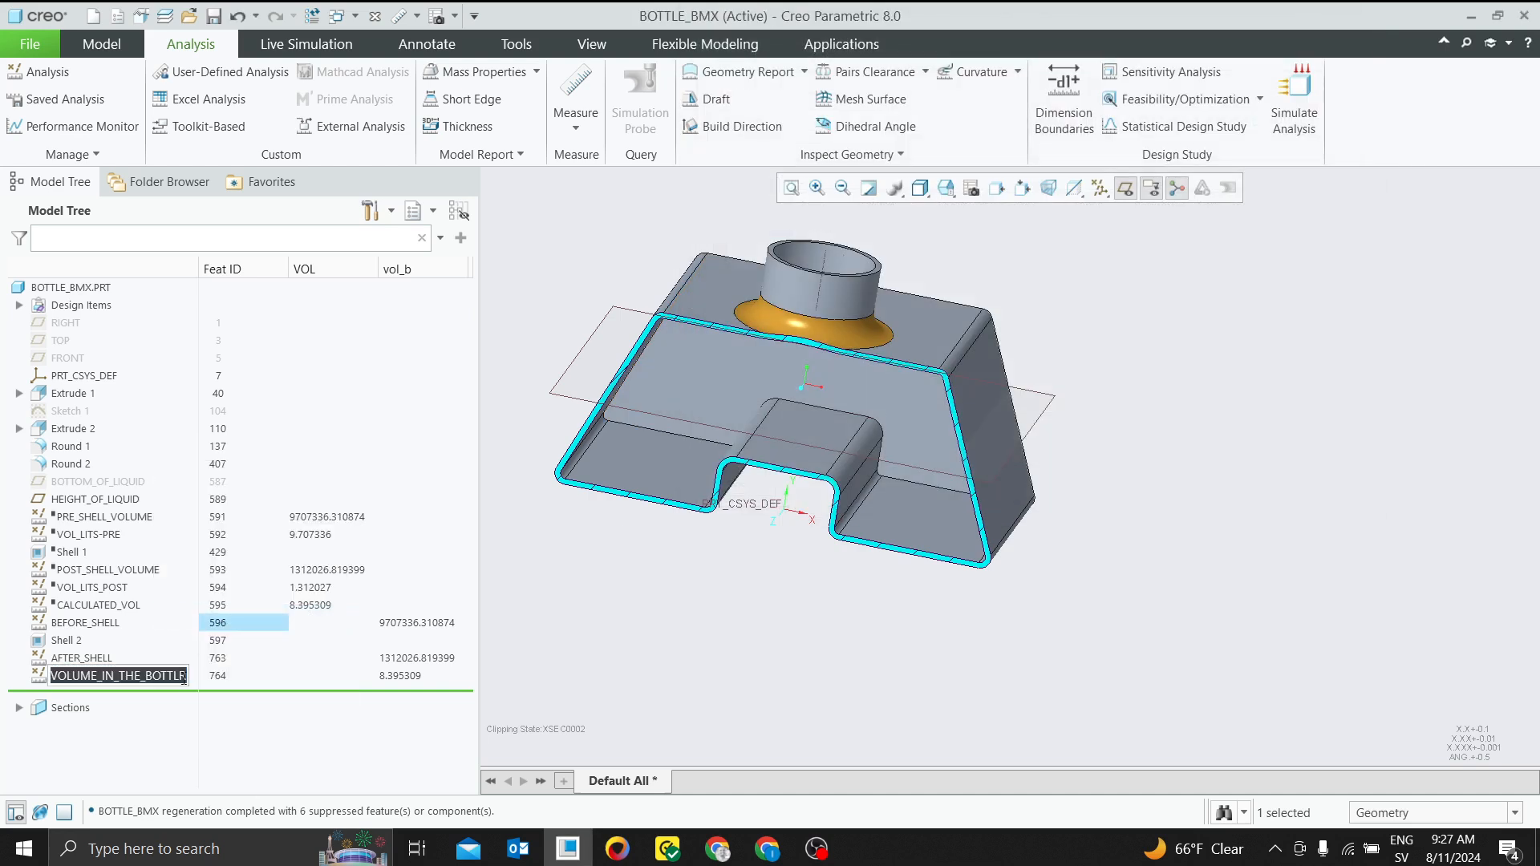
{"action": "left_click", "coordinate": [190, 681]}
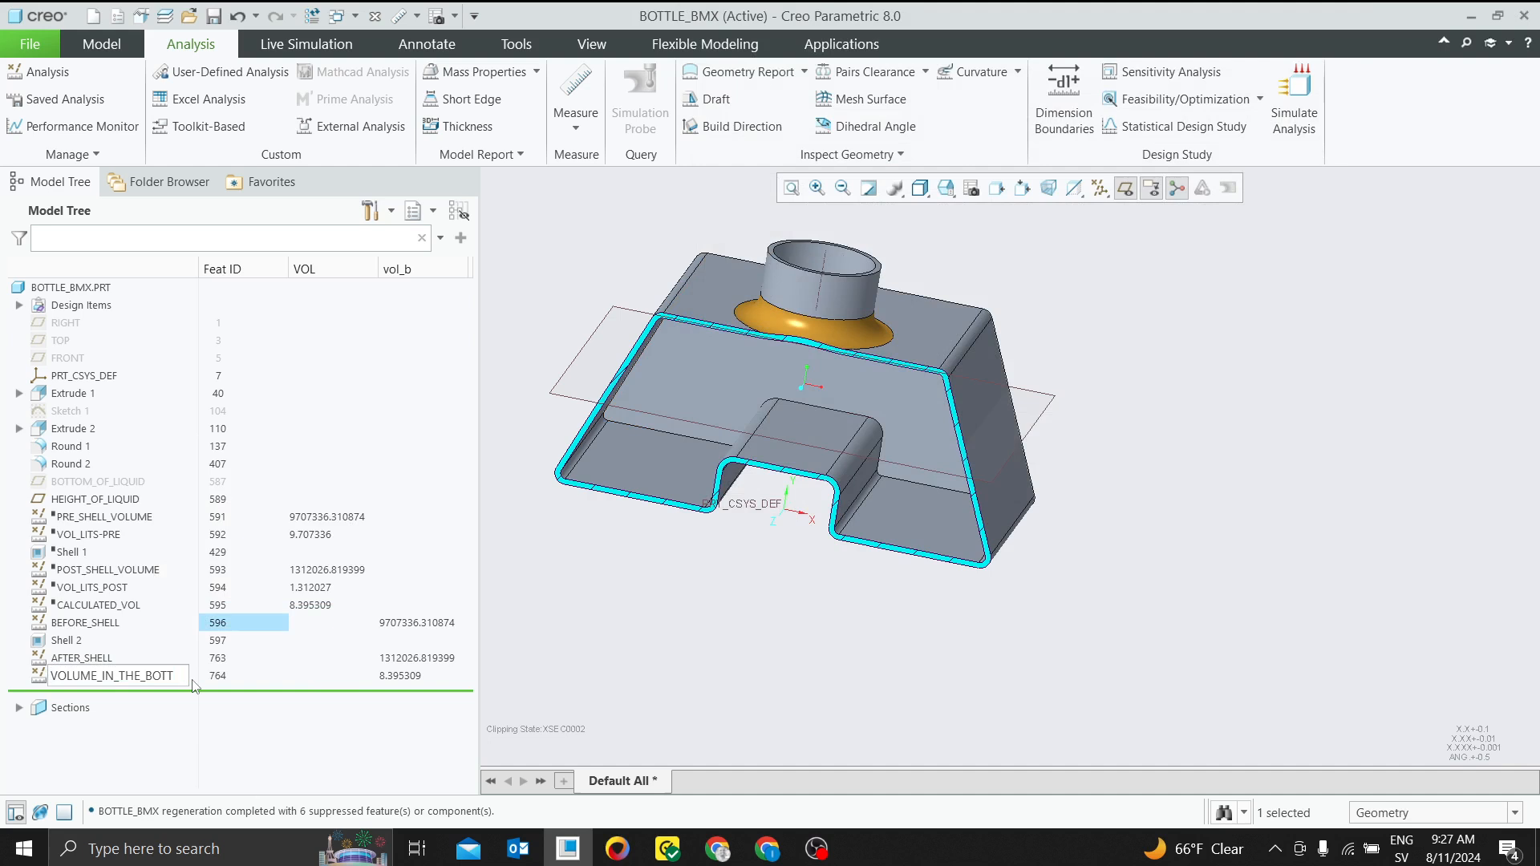
{"action": "key", "text": "Return"}
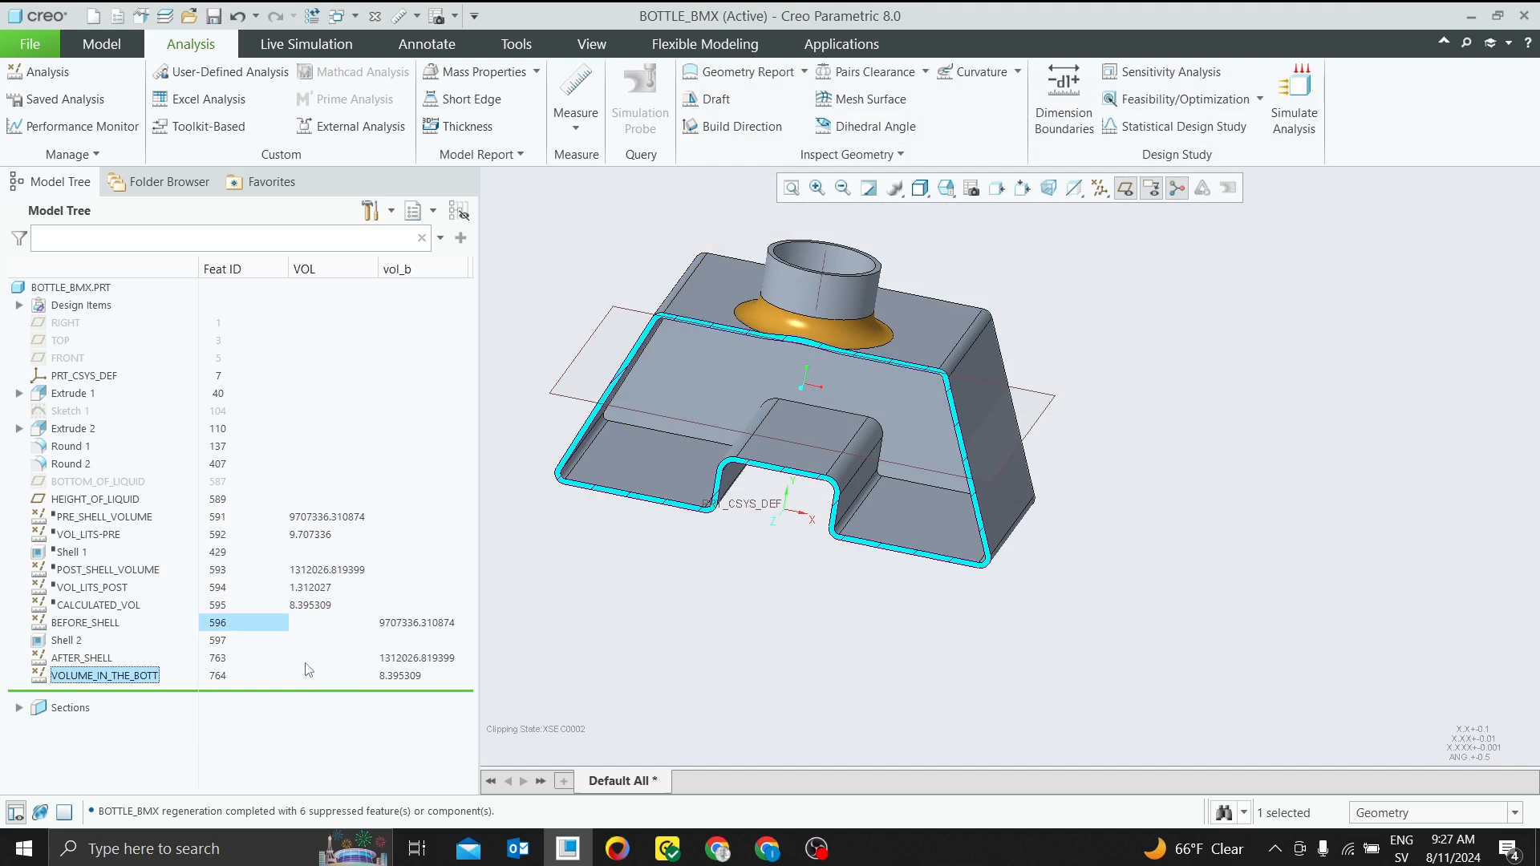
{"action": "left_click", "coordinate": [391, 676]}
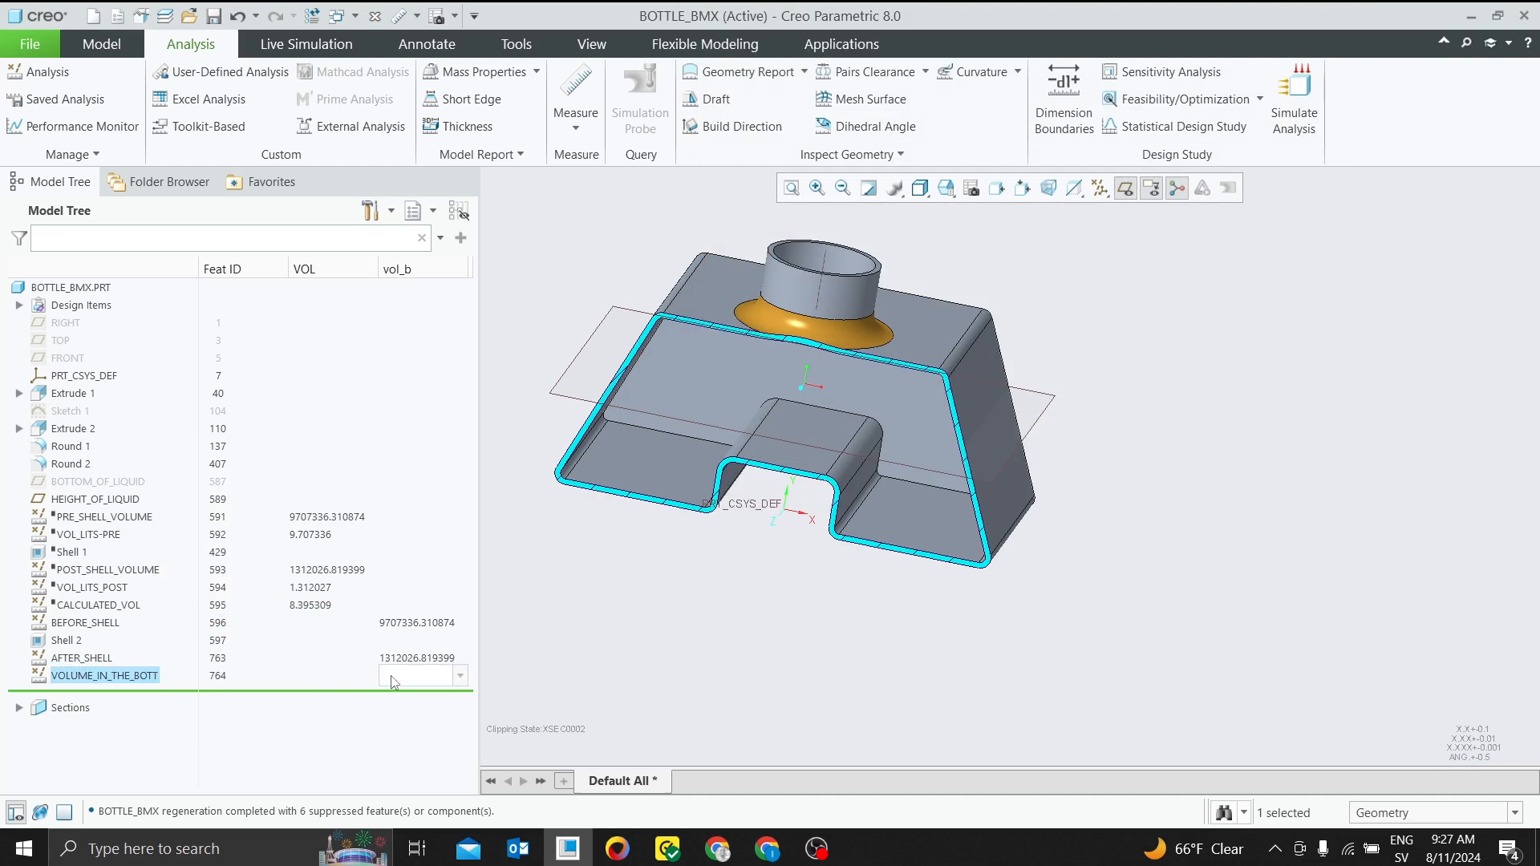
{"action": "left_click", "coordinate": [590, 675]}
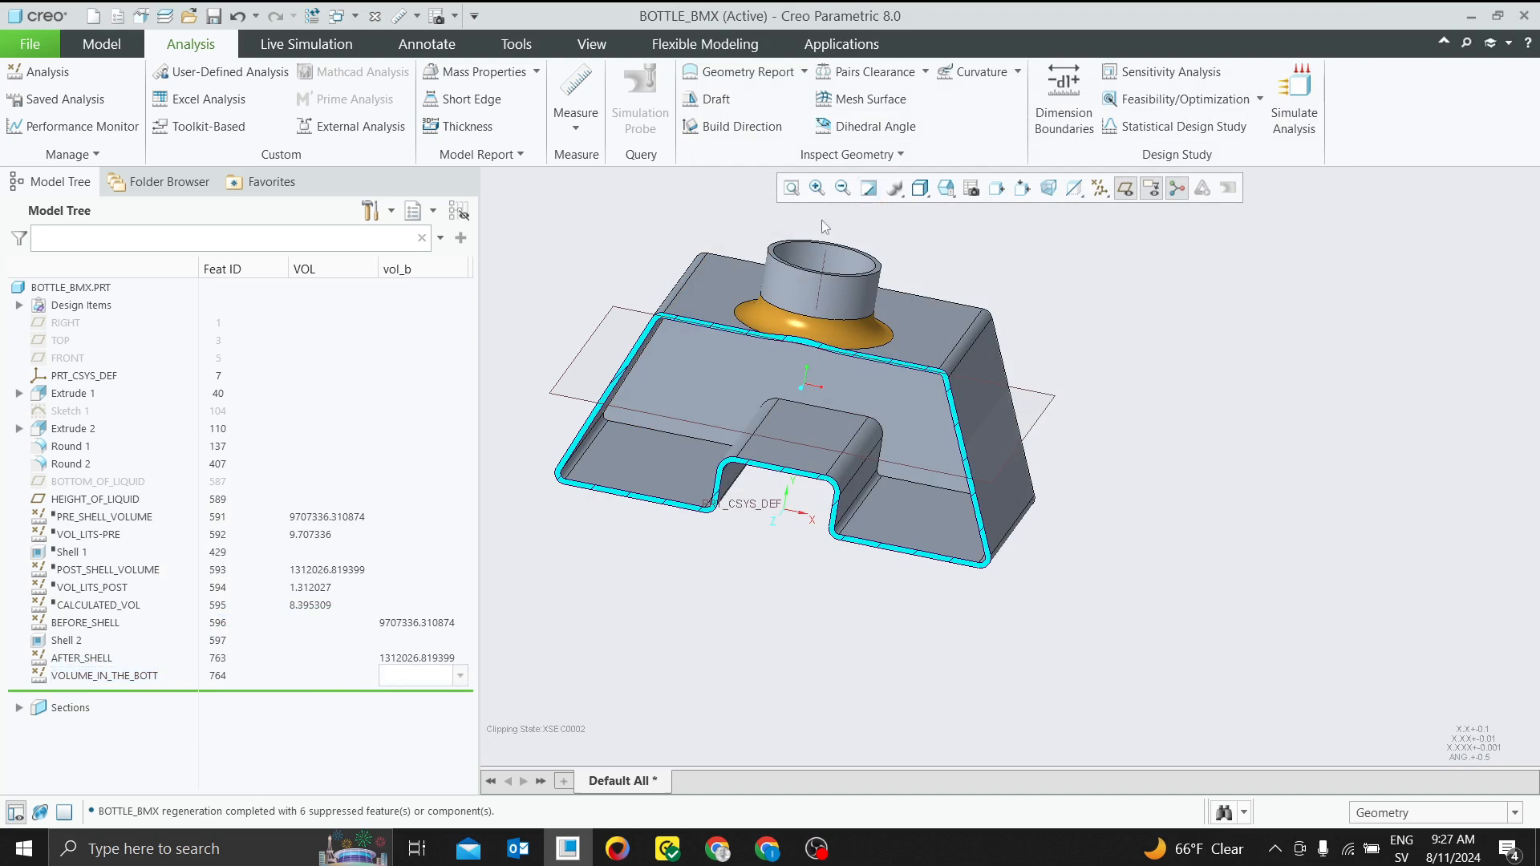
{"action": "left_click", "coordinate": [102, 44]}
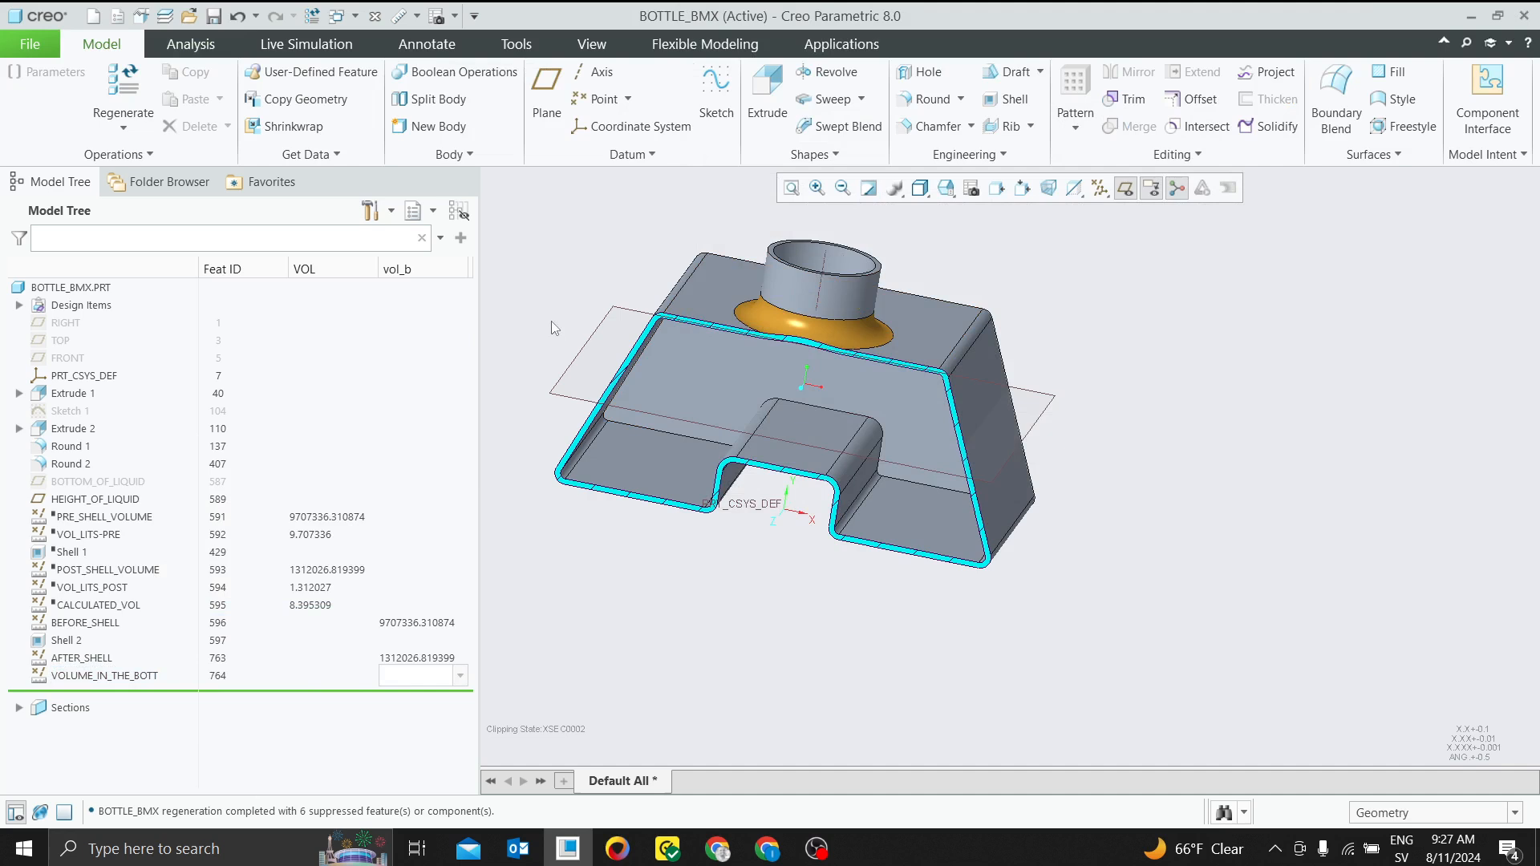
{"action": "left_click", "coordinate": [432, 626]}
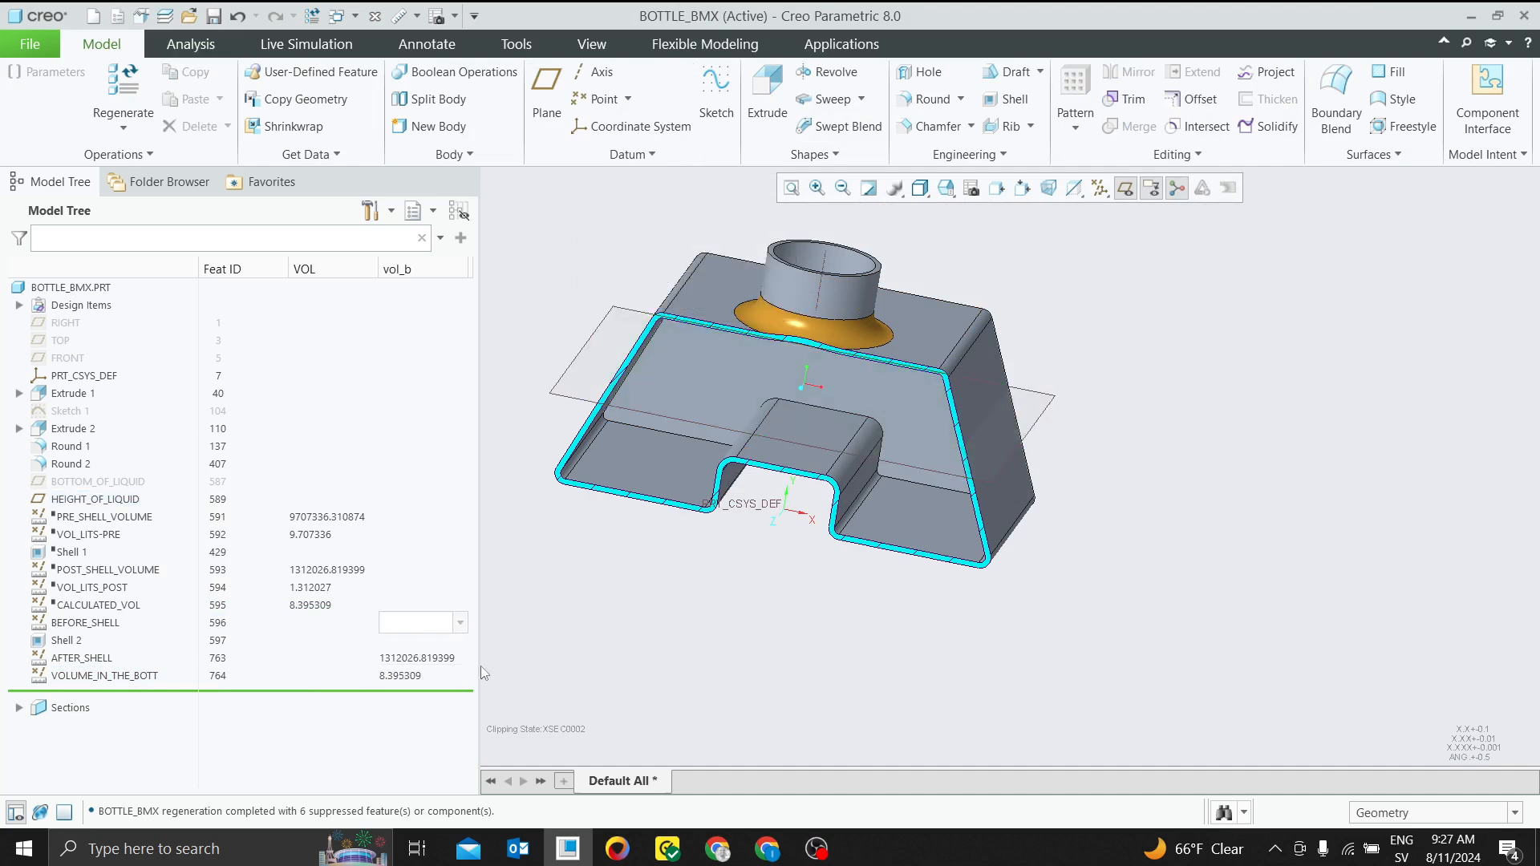
{"action": "left_click", "coordinate": [382, 469]}
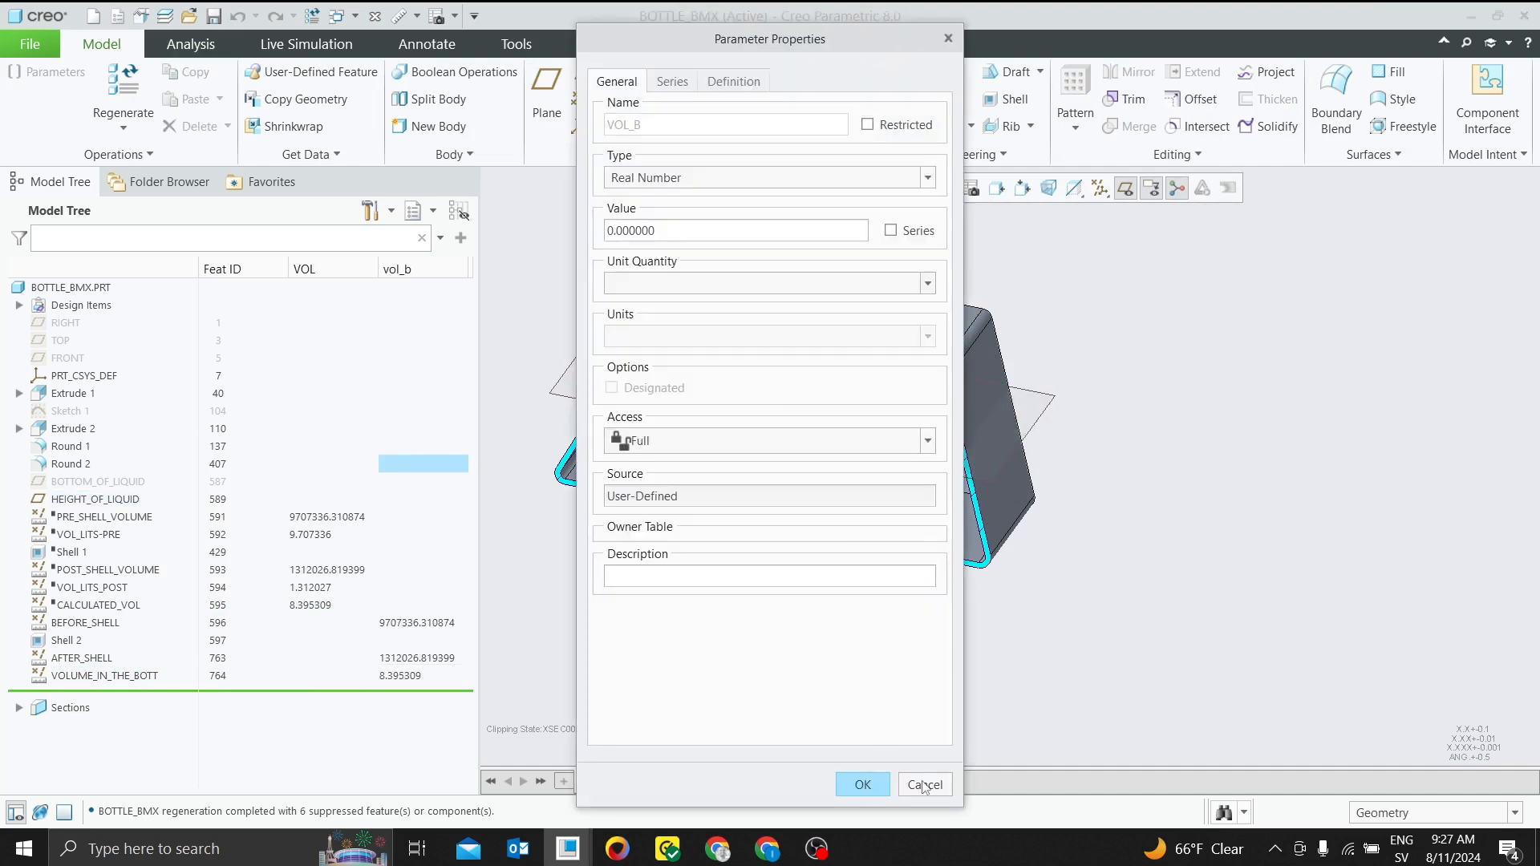
{"action": "left_click", "coordinate": [925, 785]}
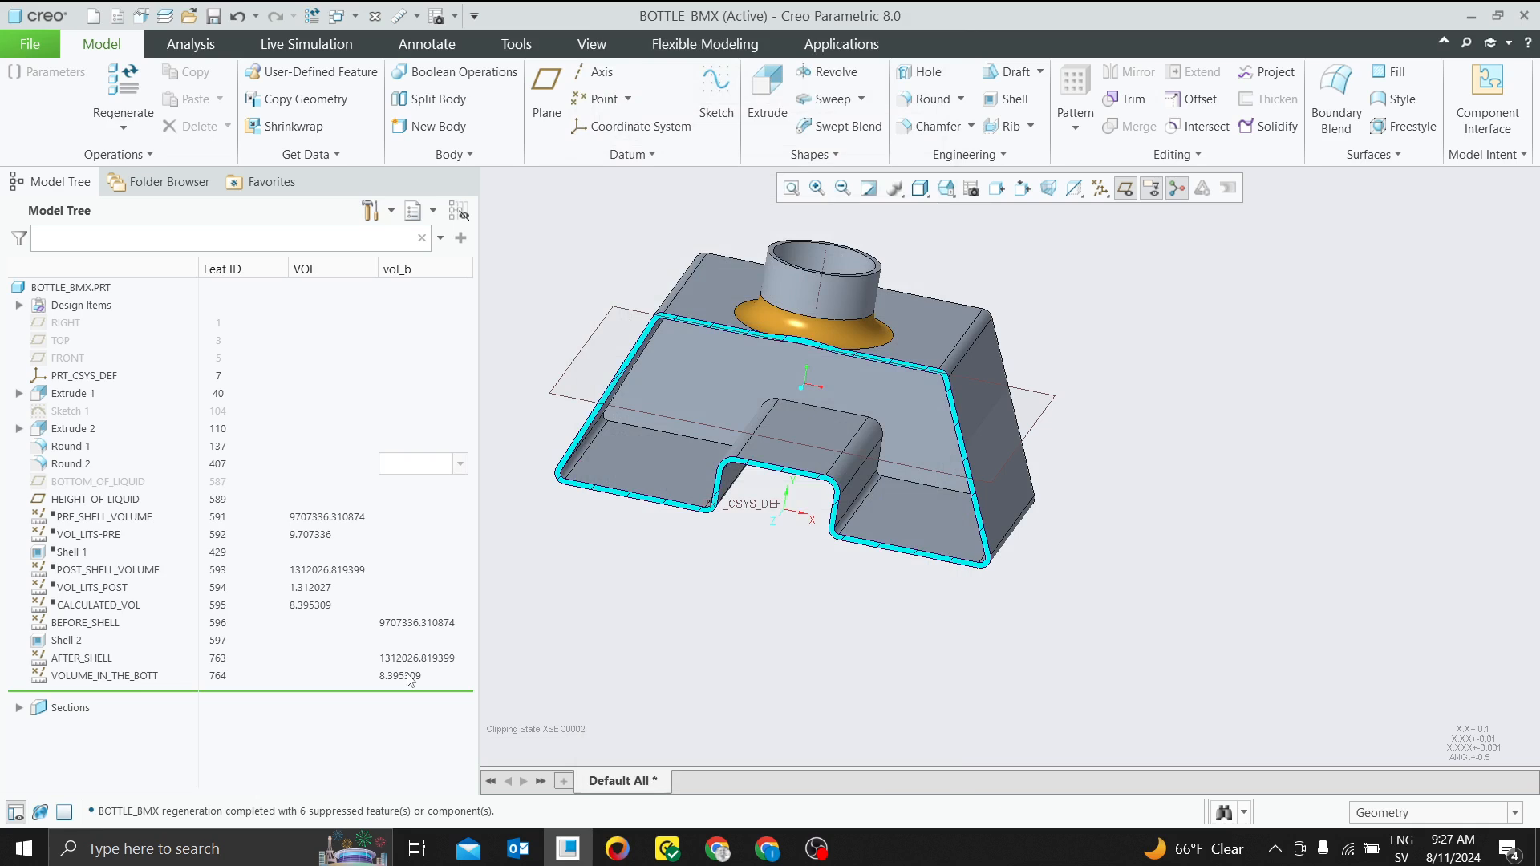
{"action": "left_click", "coordinate": [190, 45]}
{"action": "left_click", "coordinate": [1171, 71]}
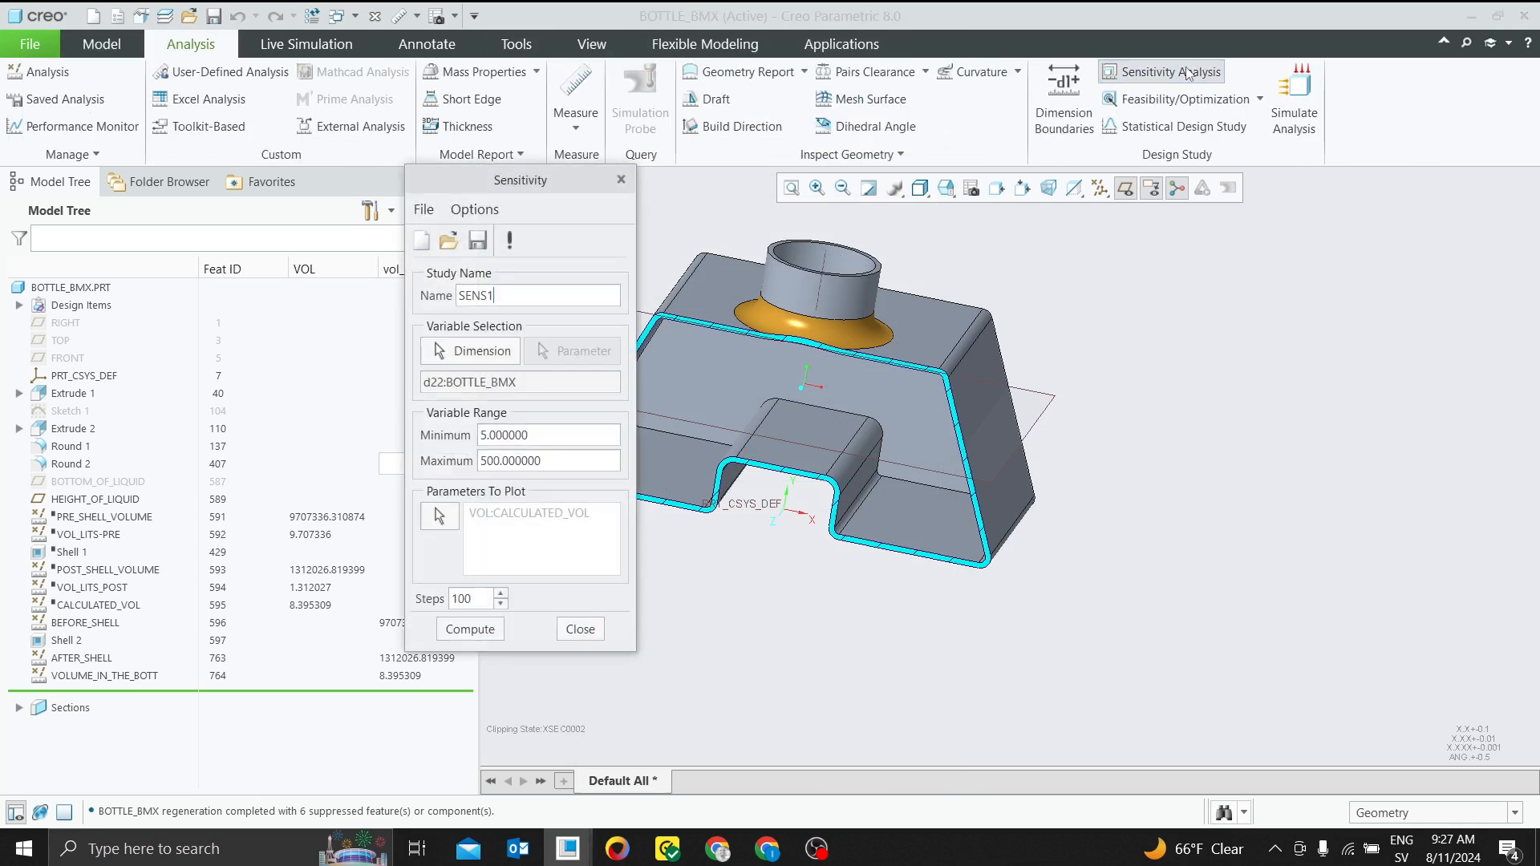
{"action": "left_click_drag", "start_coordinate": [519, 187], "coordinate": [1170, 179]}
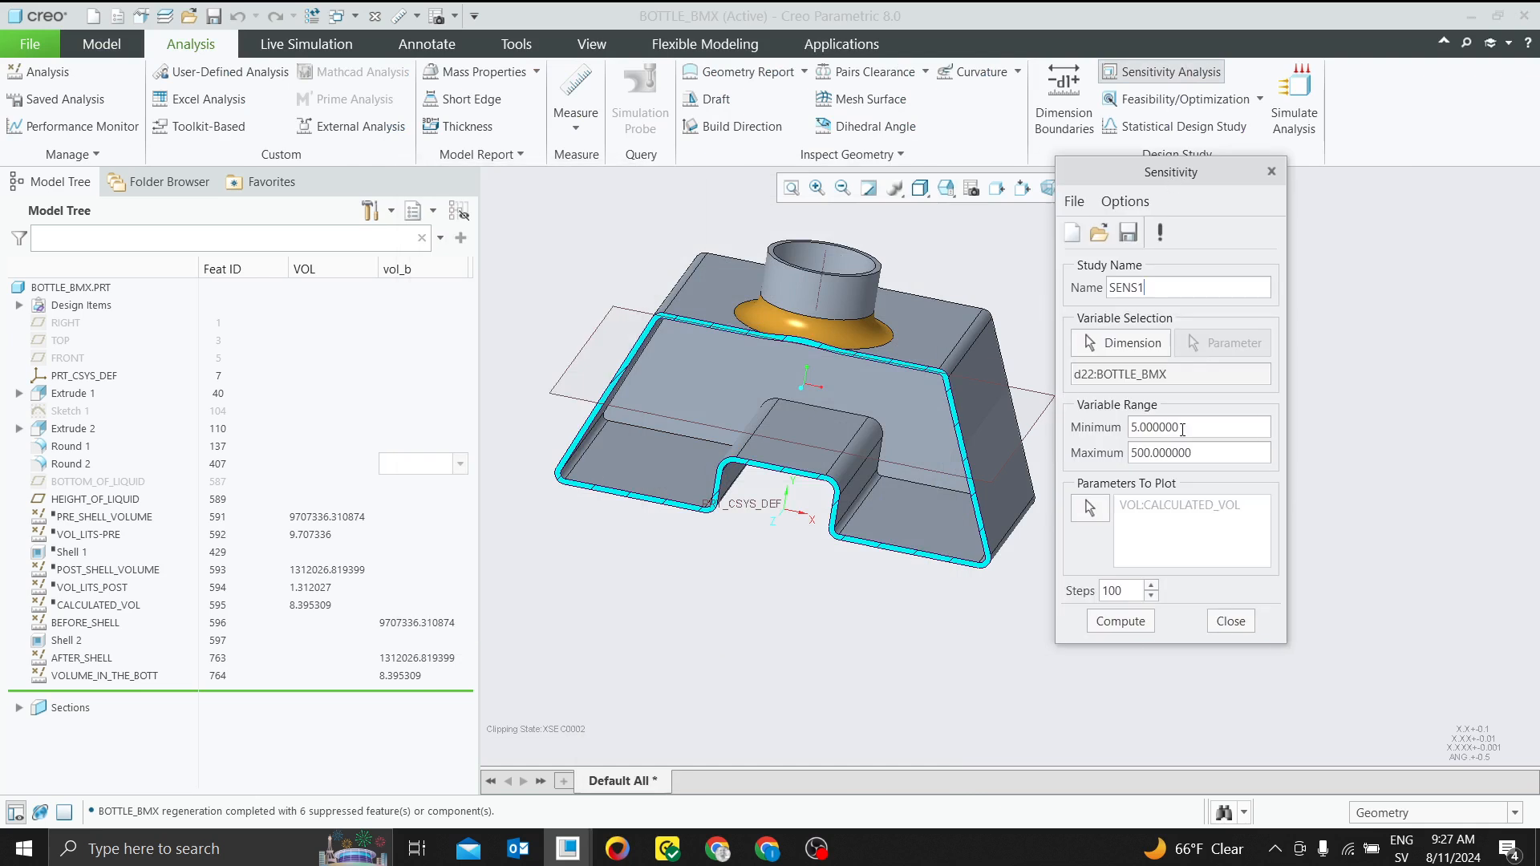
{"action": "left_click", "coordinate": [1104, 508]}
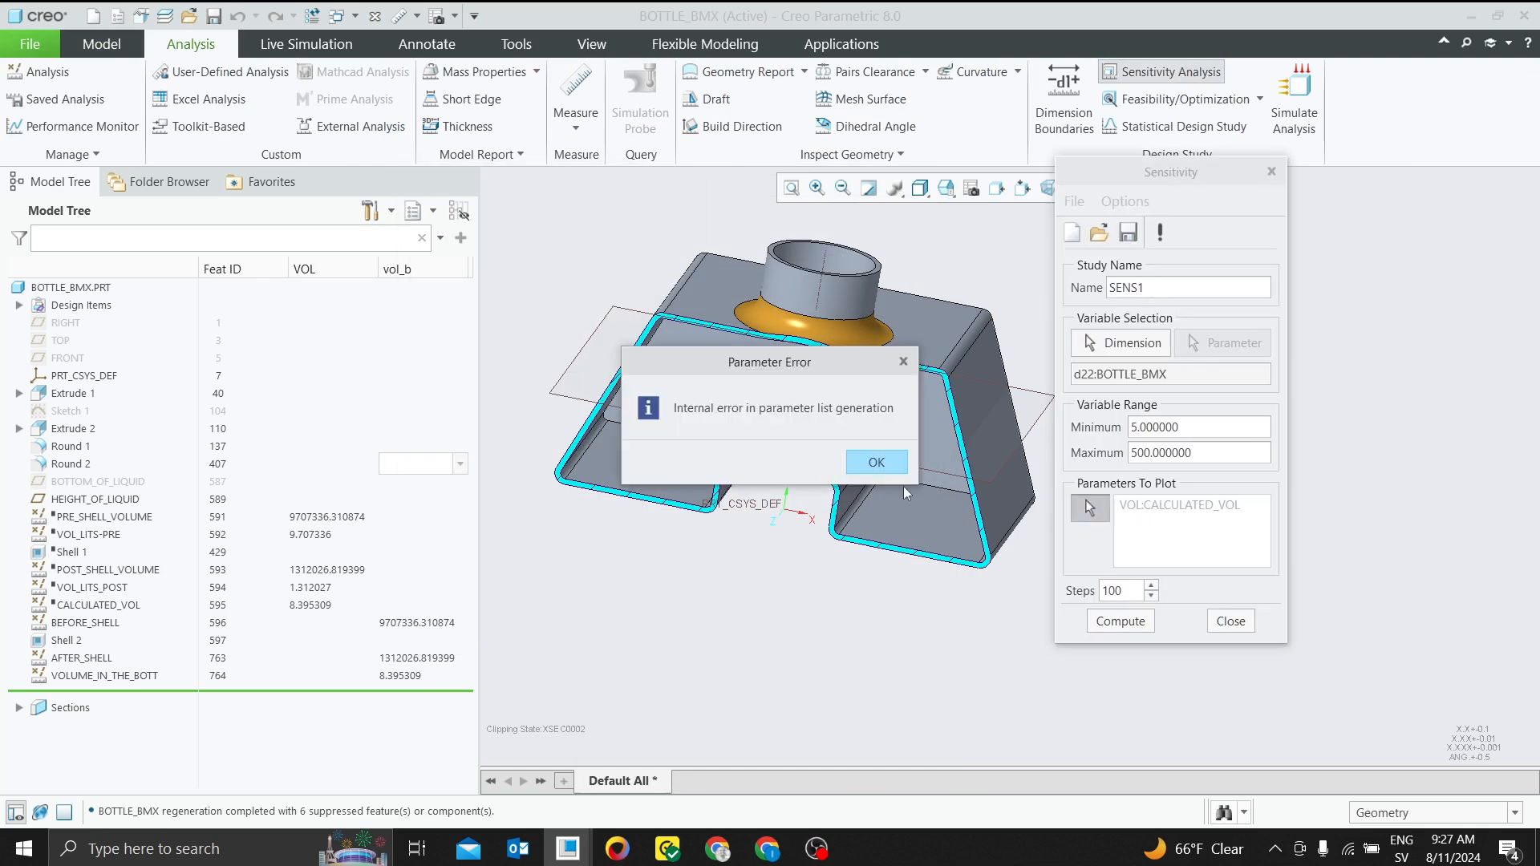
{"action": "left_click", "coordinate": [885, 464]}
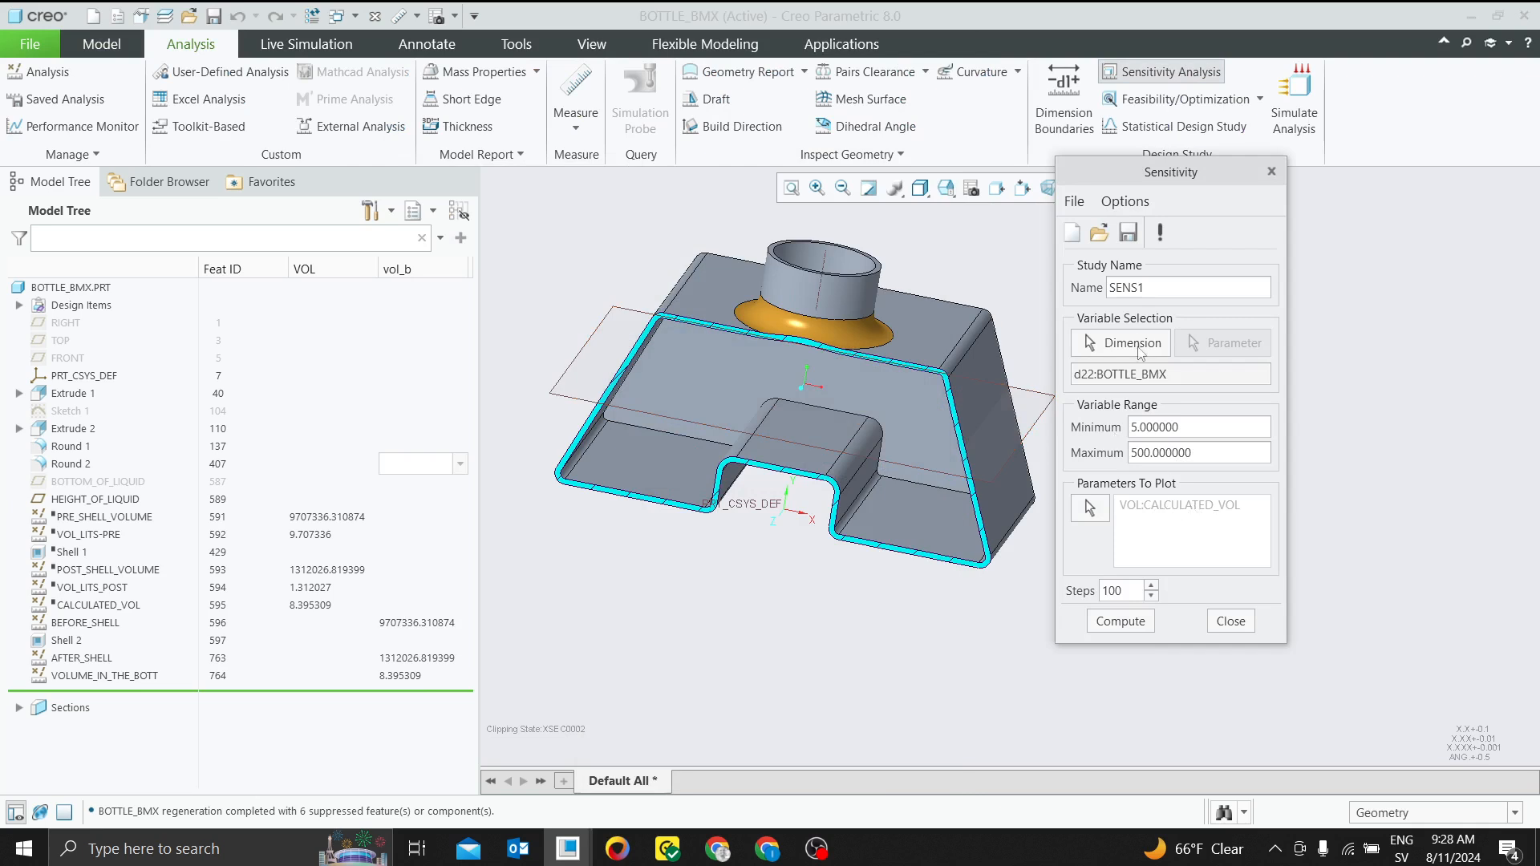
{"action": "left_click", "coordinate": [1231, 621]}
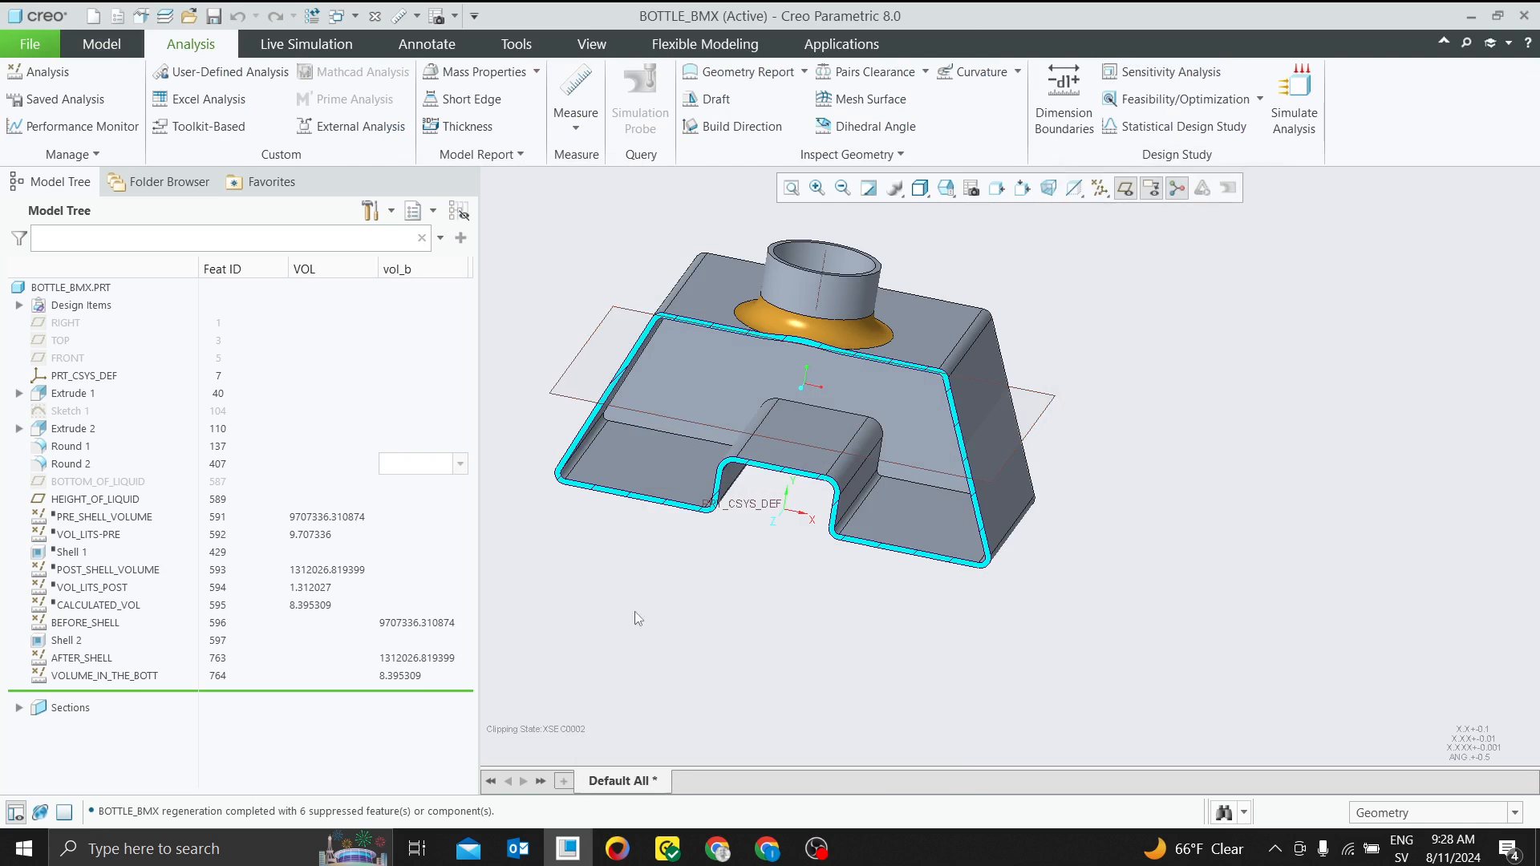
Delete the six features from PRE_SHELL_VOLUME through CALCULATED_VOL, including Shell 1, and confirm the deletion
{"action": "left_click", "coordinate": [95, 517]}
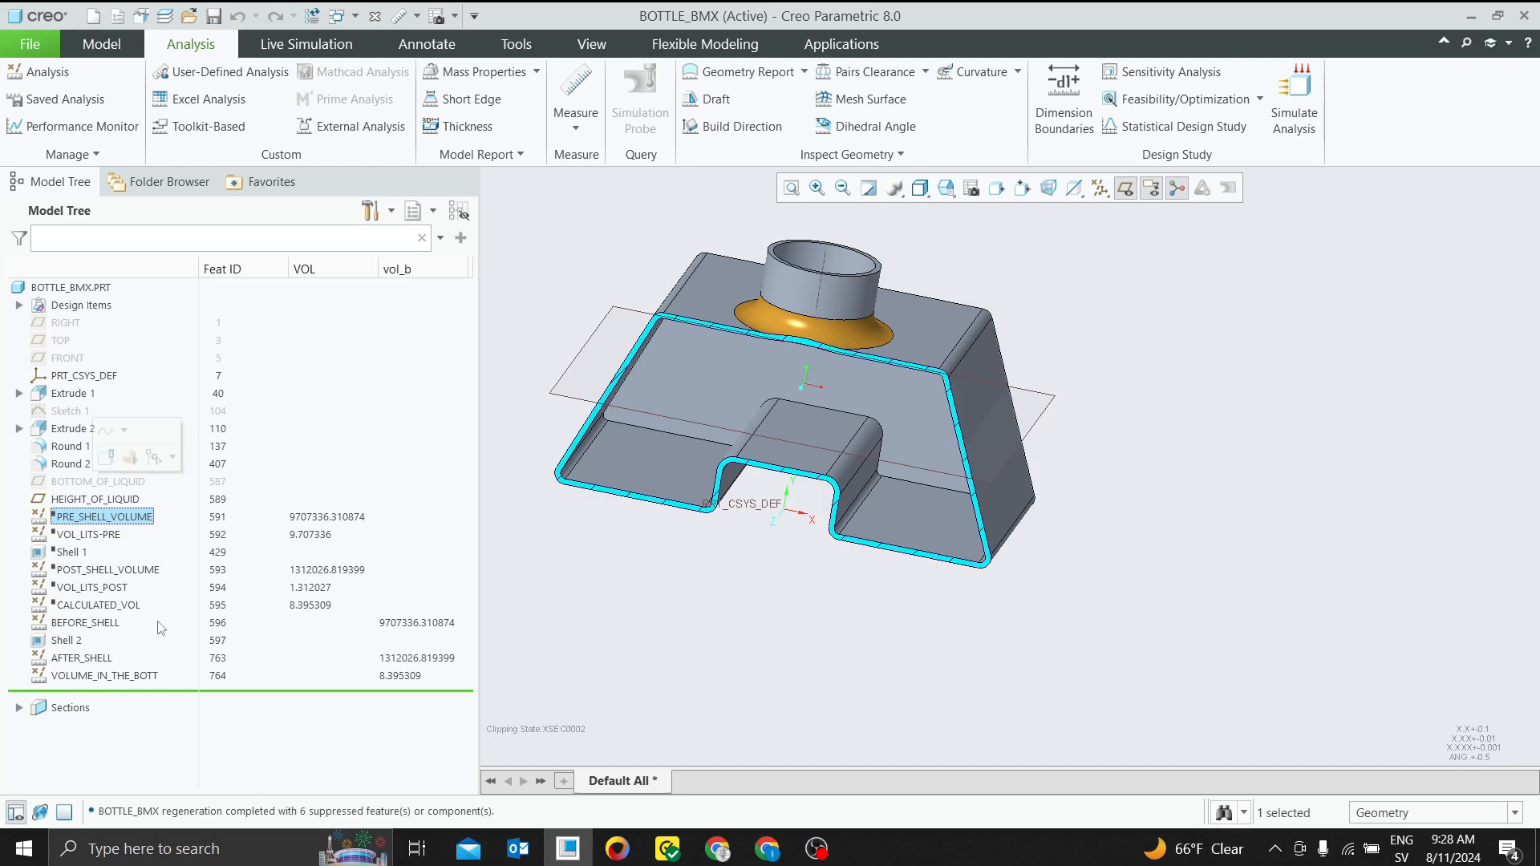
{"action": "left_click", "coordinate": [97, 605], "text": "shift"}
{"action": "right_click", "coordinate": [100, 608]}
{"action": "left_click", "coordinate": [140, 645]}
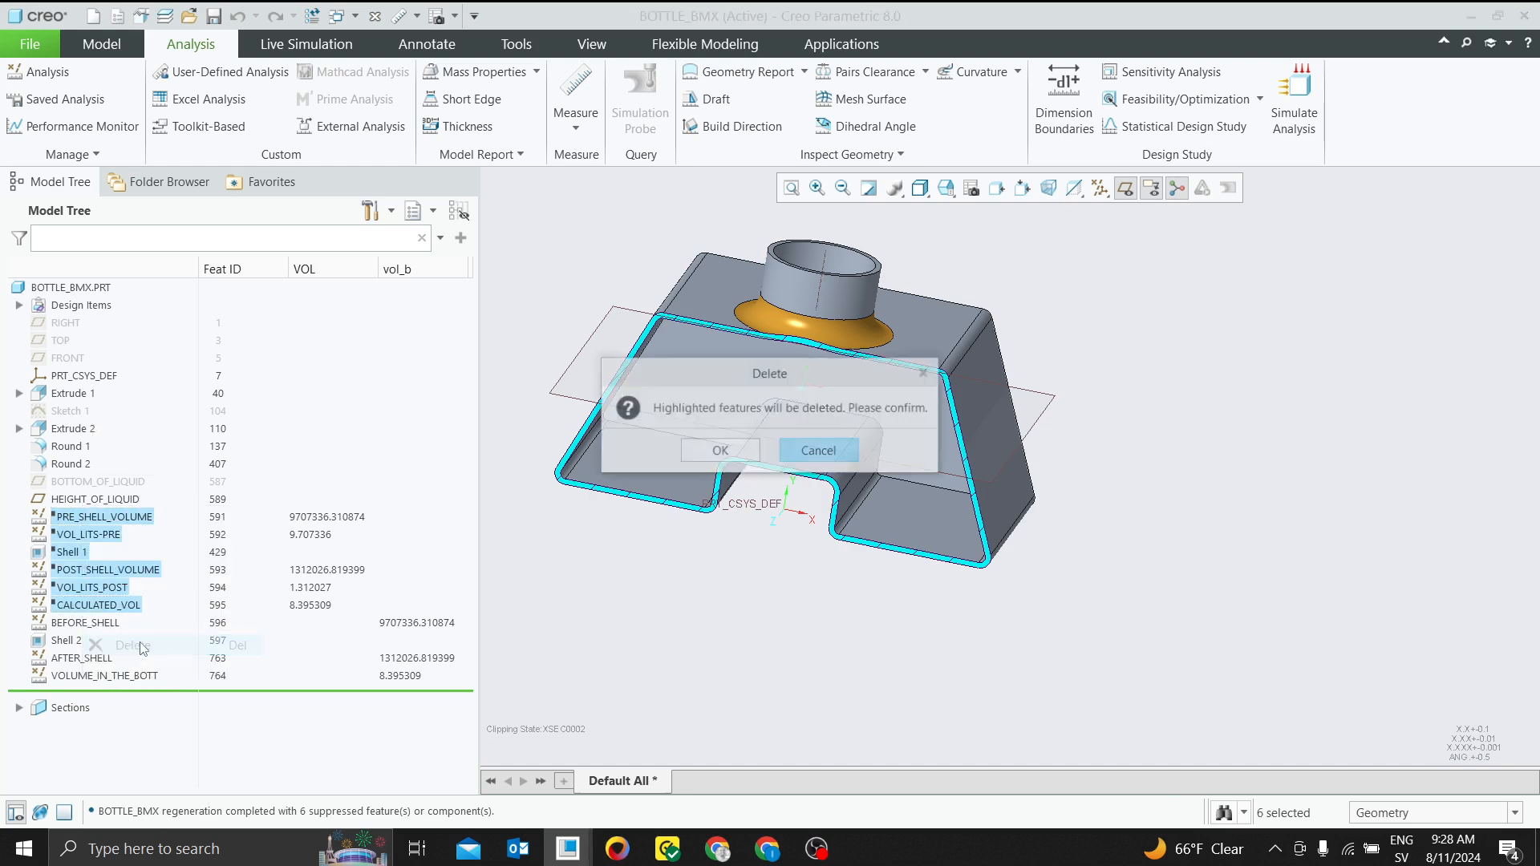
{"action": "left_click", "coordinate": [707, 452]}
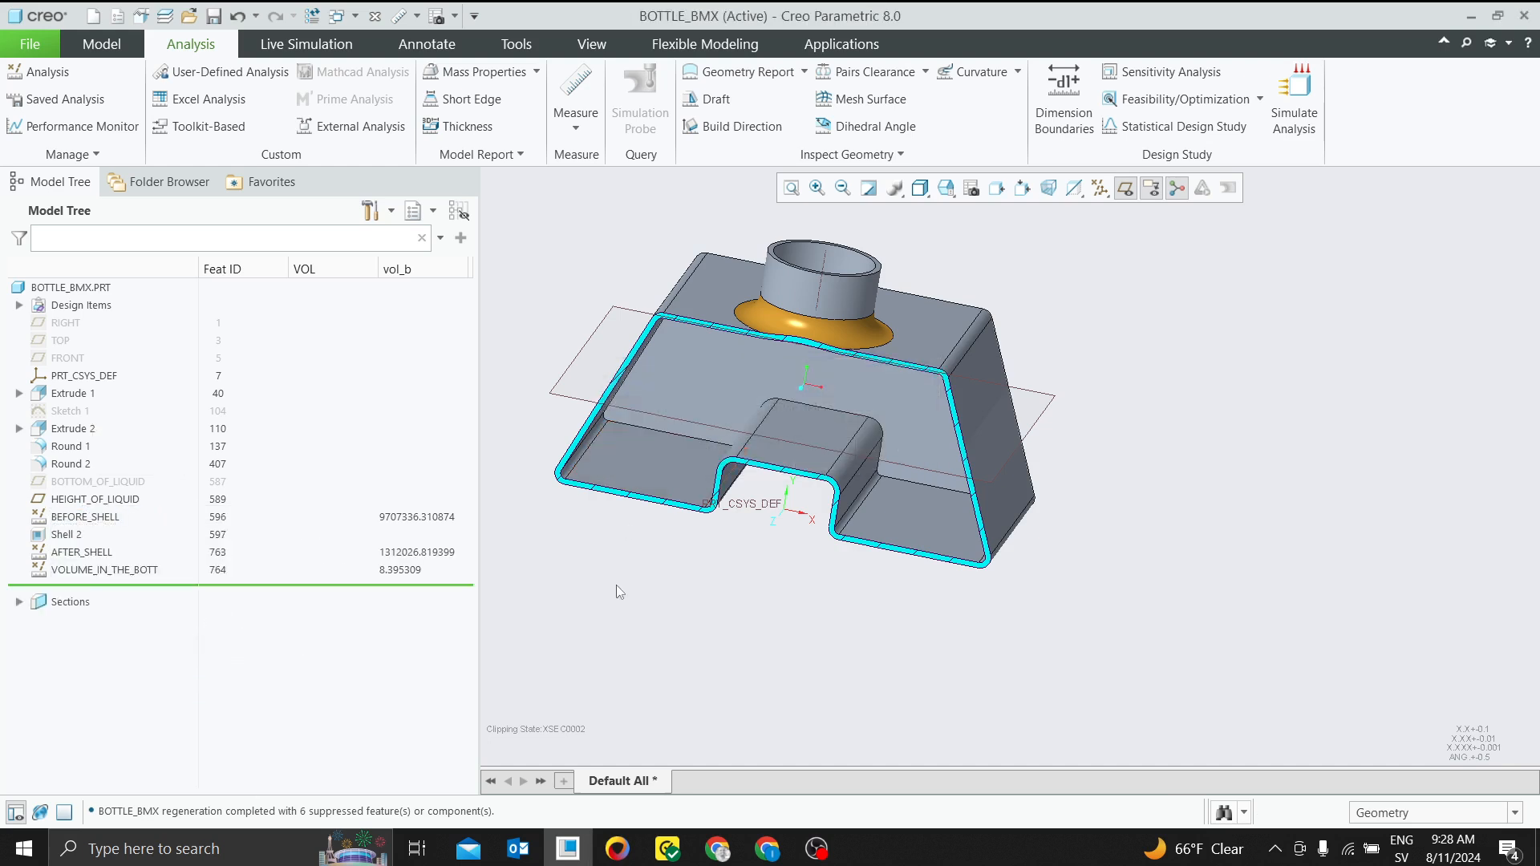
Start a sensitivity study plotting VOL_B:VOLUME_IN_THE_BOTT, with the HEIGHT_OF_LIQUID plane's offset dimension as the variable
{"action": "left_click", "coordinate": [1167, 71]}
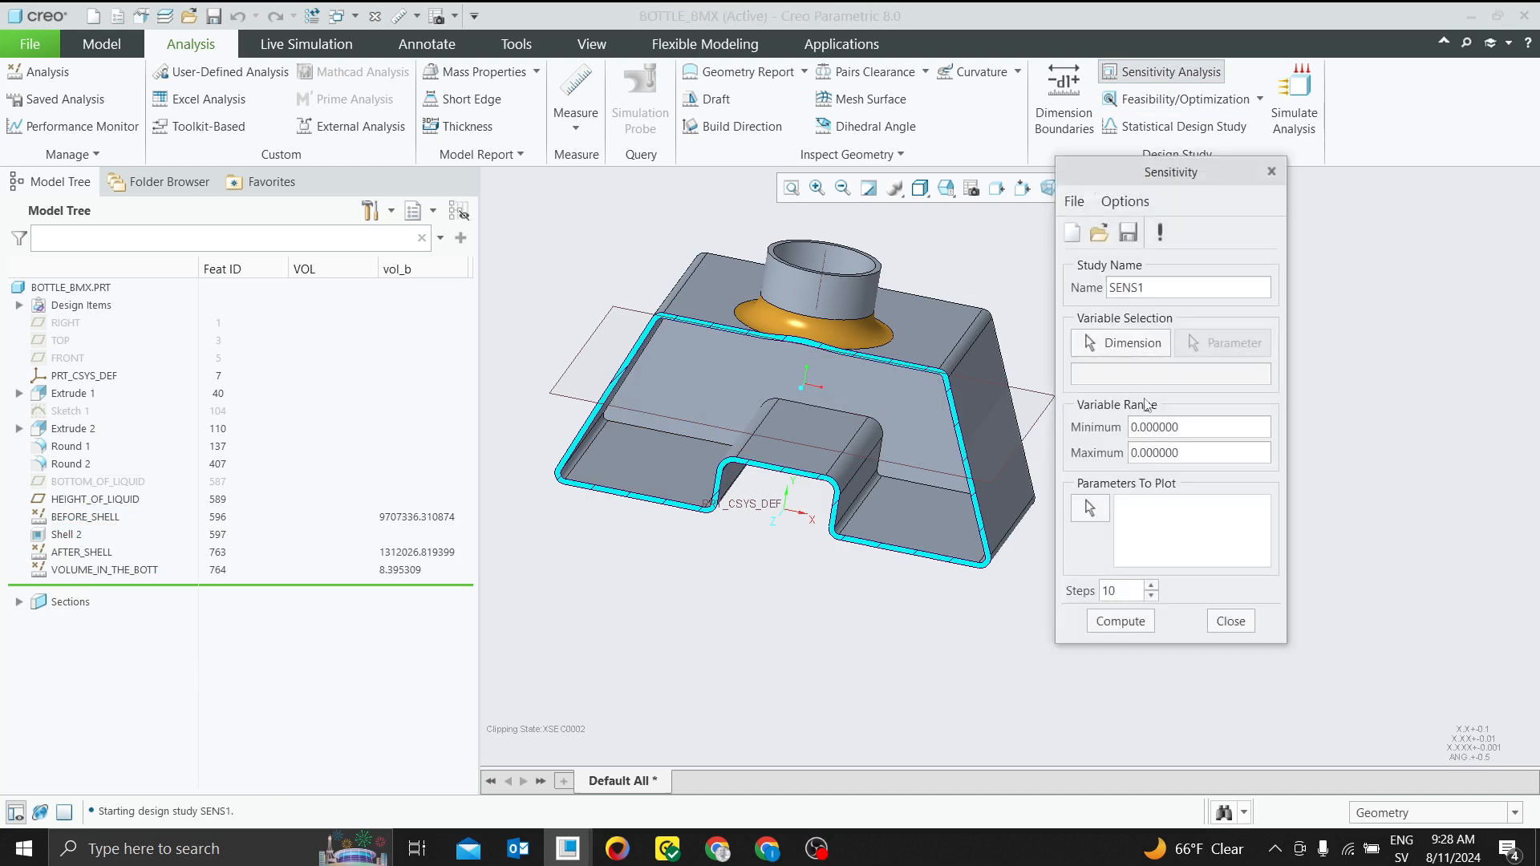
{"action": "left_click", "coordinate": [1091, 506]}
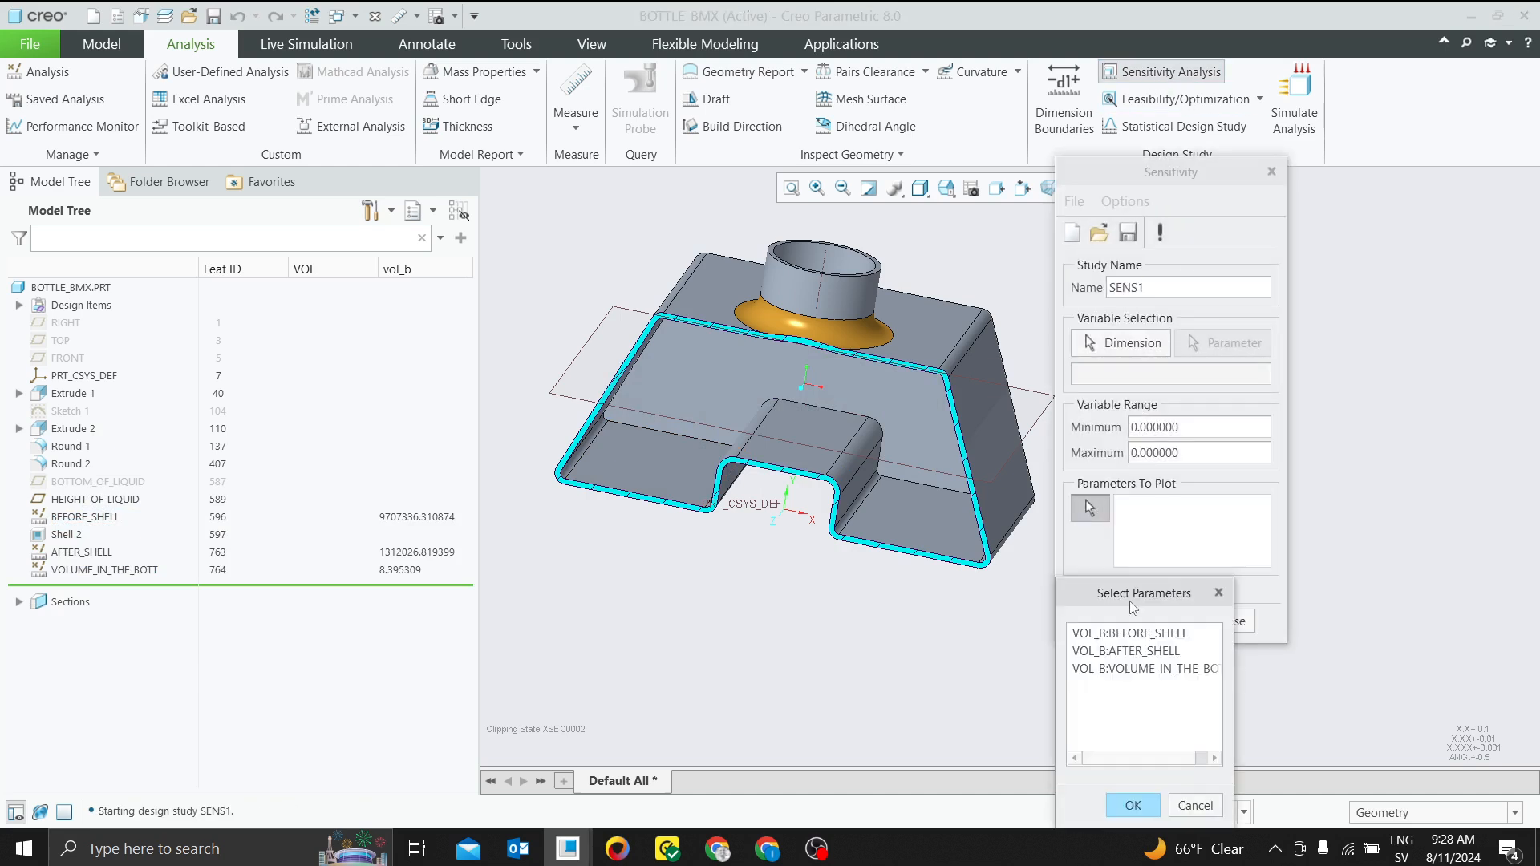
{"action": "left_click", "coordinate": [1147, 672]}
{"action": "left_click", "coordinate": [1132, 805]}
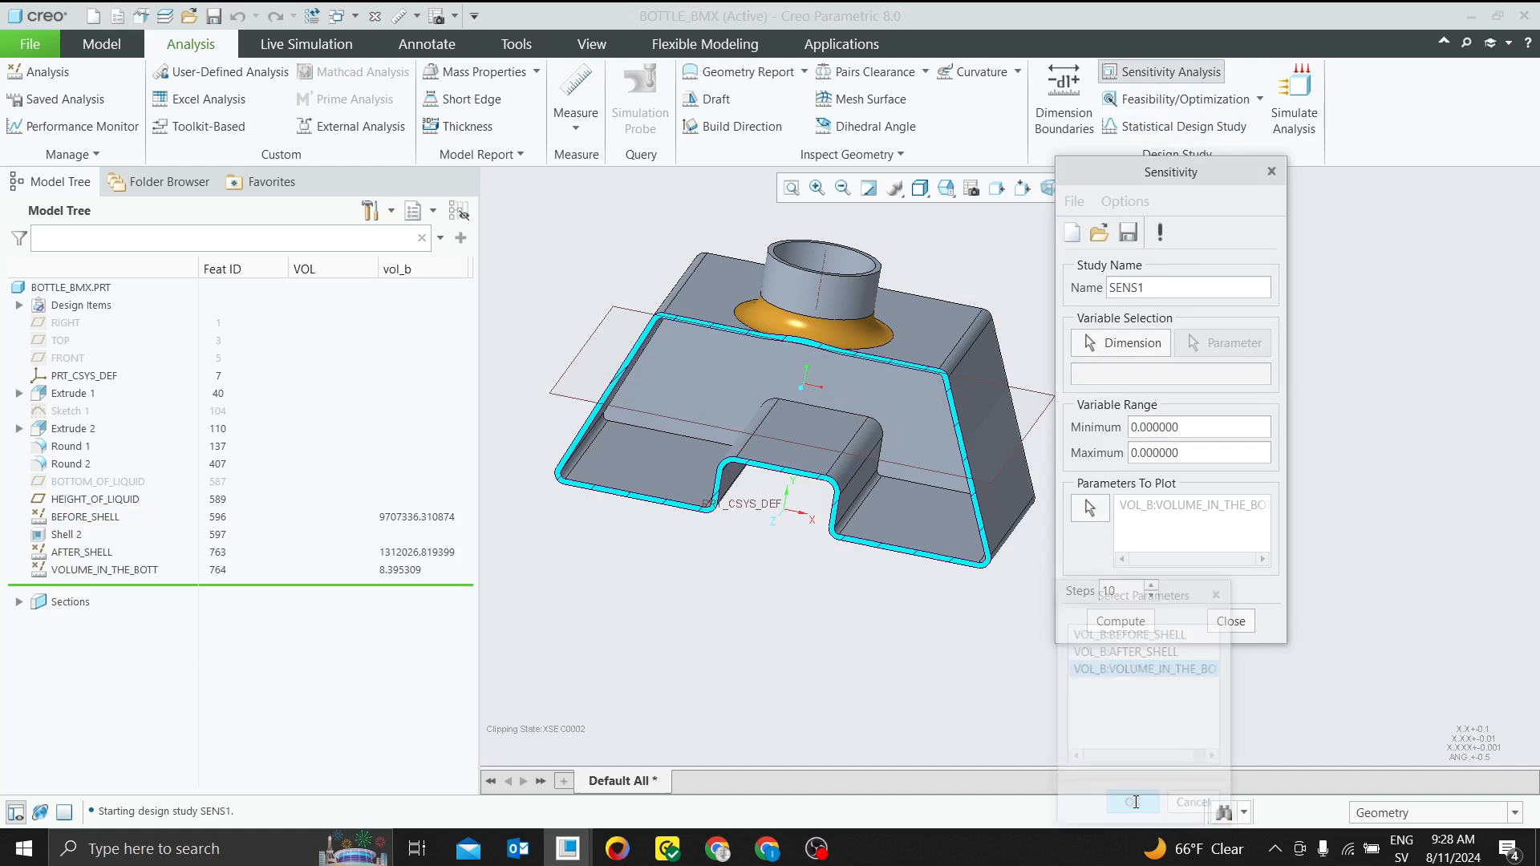
{"action": "left_click", "coordinate": [1116, 345]}
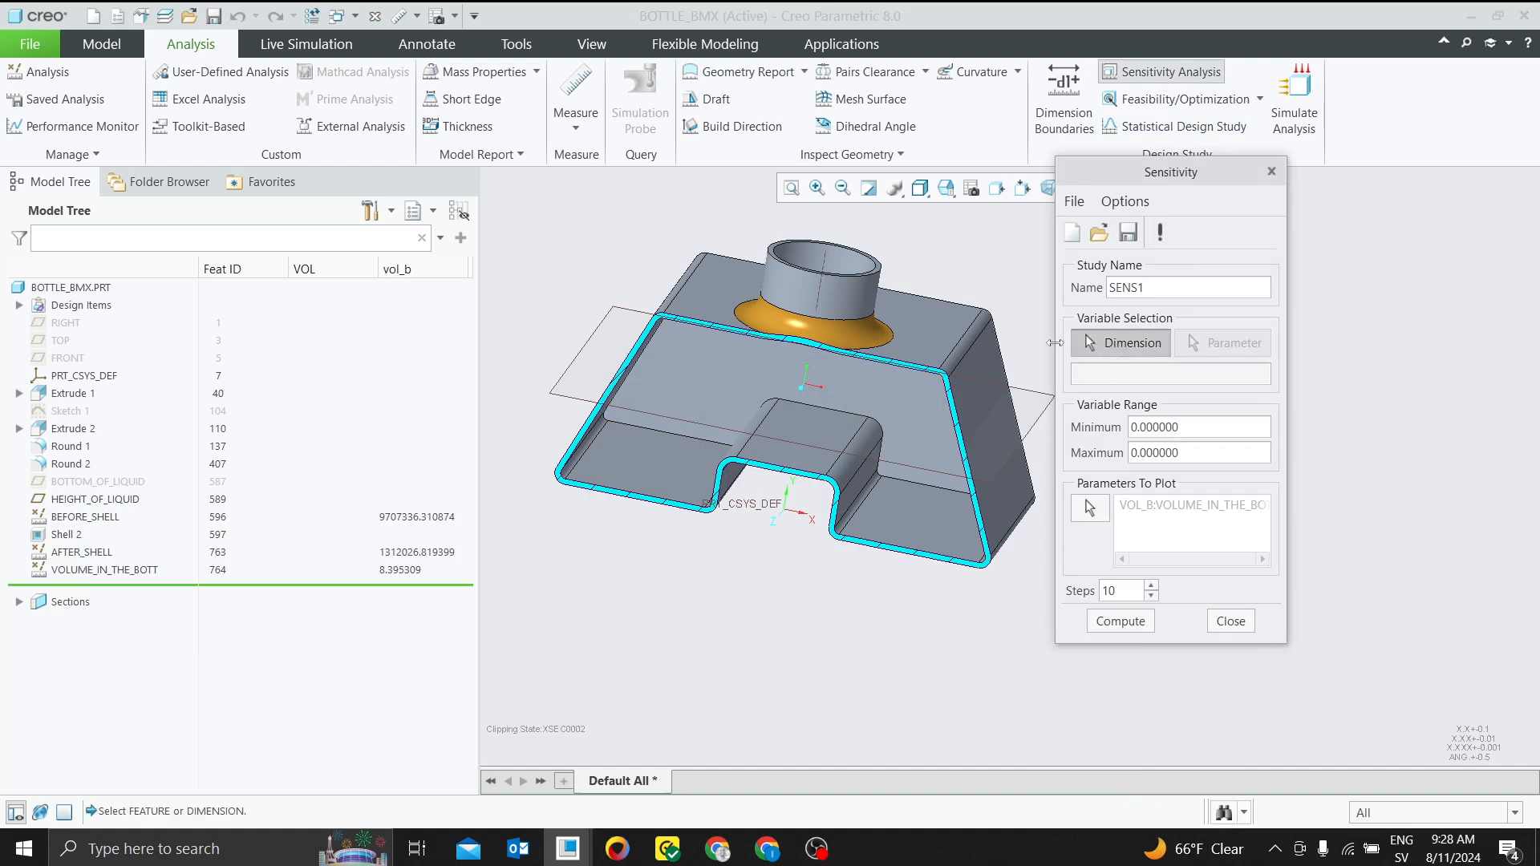
{"action": "left_click", "coordinate": [586, 349]}
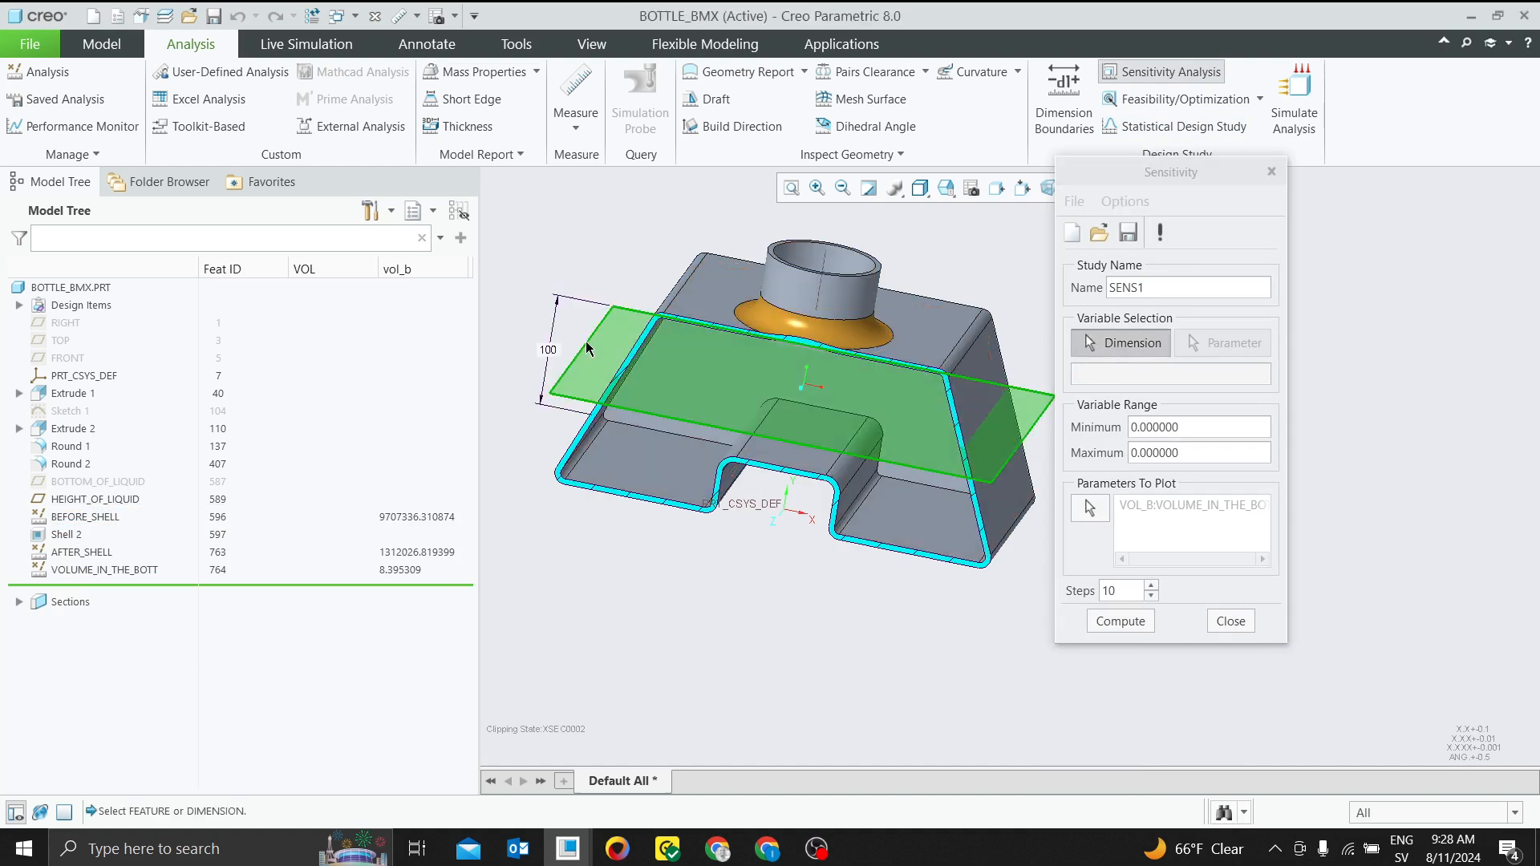
{"action": "left_click", "coordinate": [537, 358]}
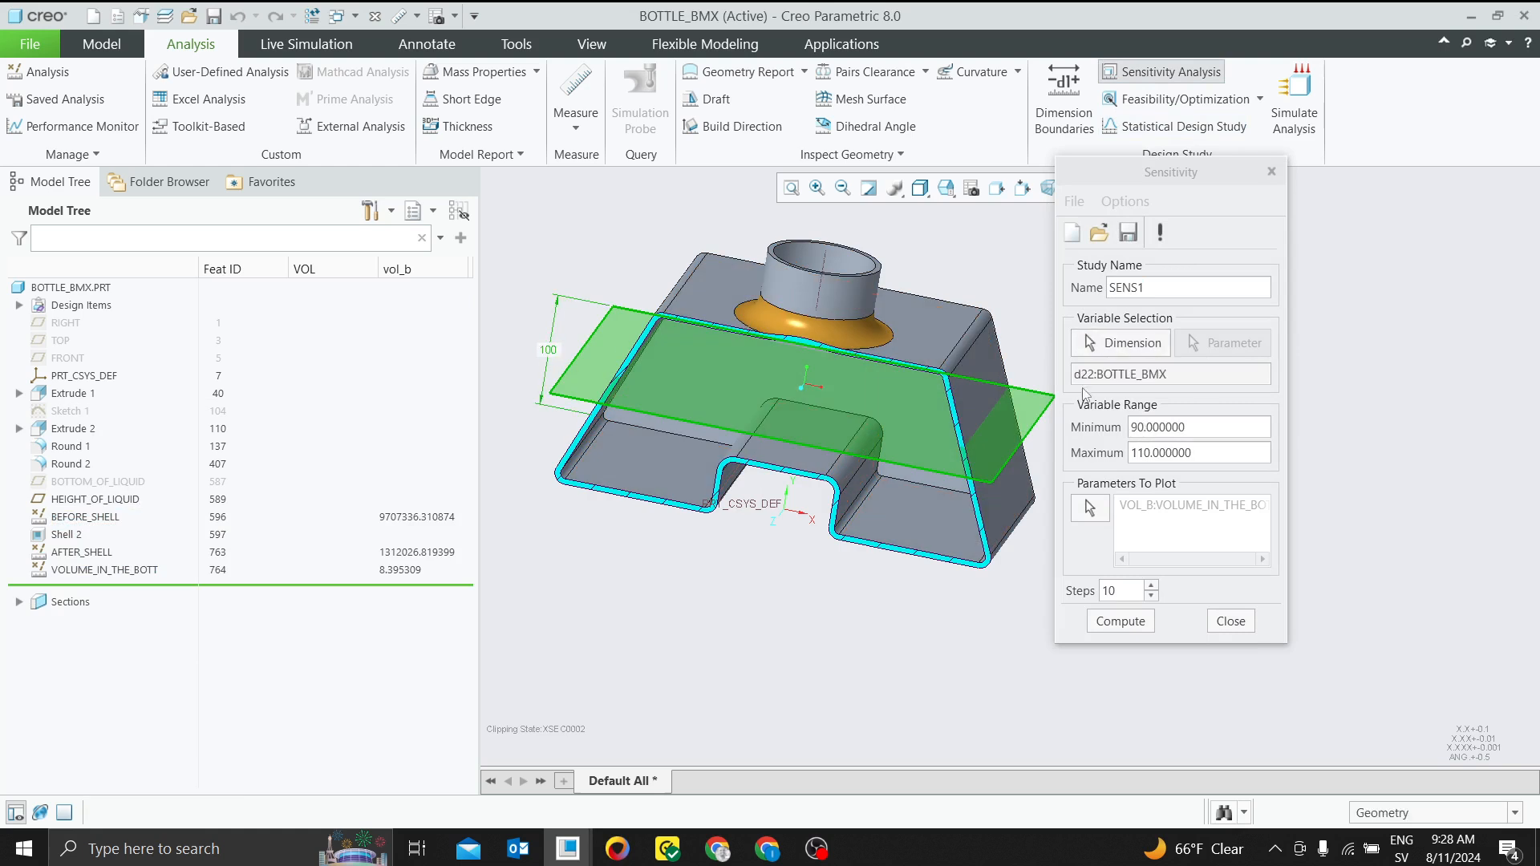
Set the variable range to 70 minimum and 240 maximum with 171 steps, and compute the sensitivity study
{"action": "left_click", "coordinate": [1203, 426]}
{"action": "left_click_drag", "start_coordinate": [1187, 428], "coordinate": [1120, 430]}
{"action": "type", "text": "70"}
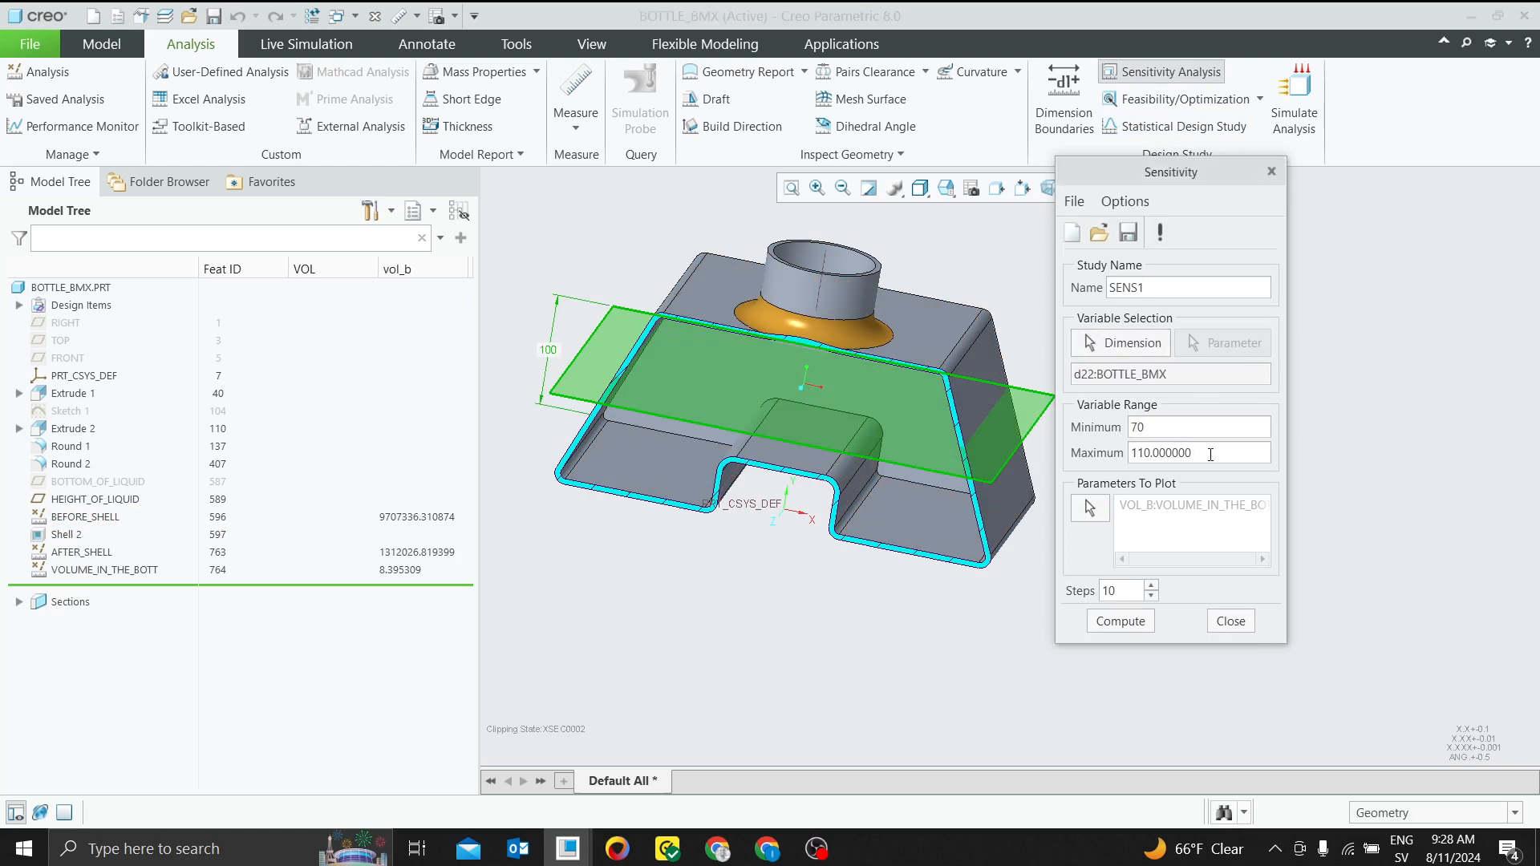
{"action": "left_click_drag", "start_coordinate": [1211, 454], "coordinate": [1123, 455]}
{"action": "type", "text": "2400"}
{"action": "double_click", "coordinate": [1110, 591]}
{"action": "type", "text": "171"}
{"action": "left_click", "coordinate": [1121, 621]}
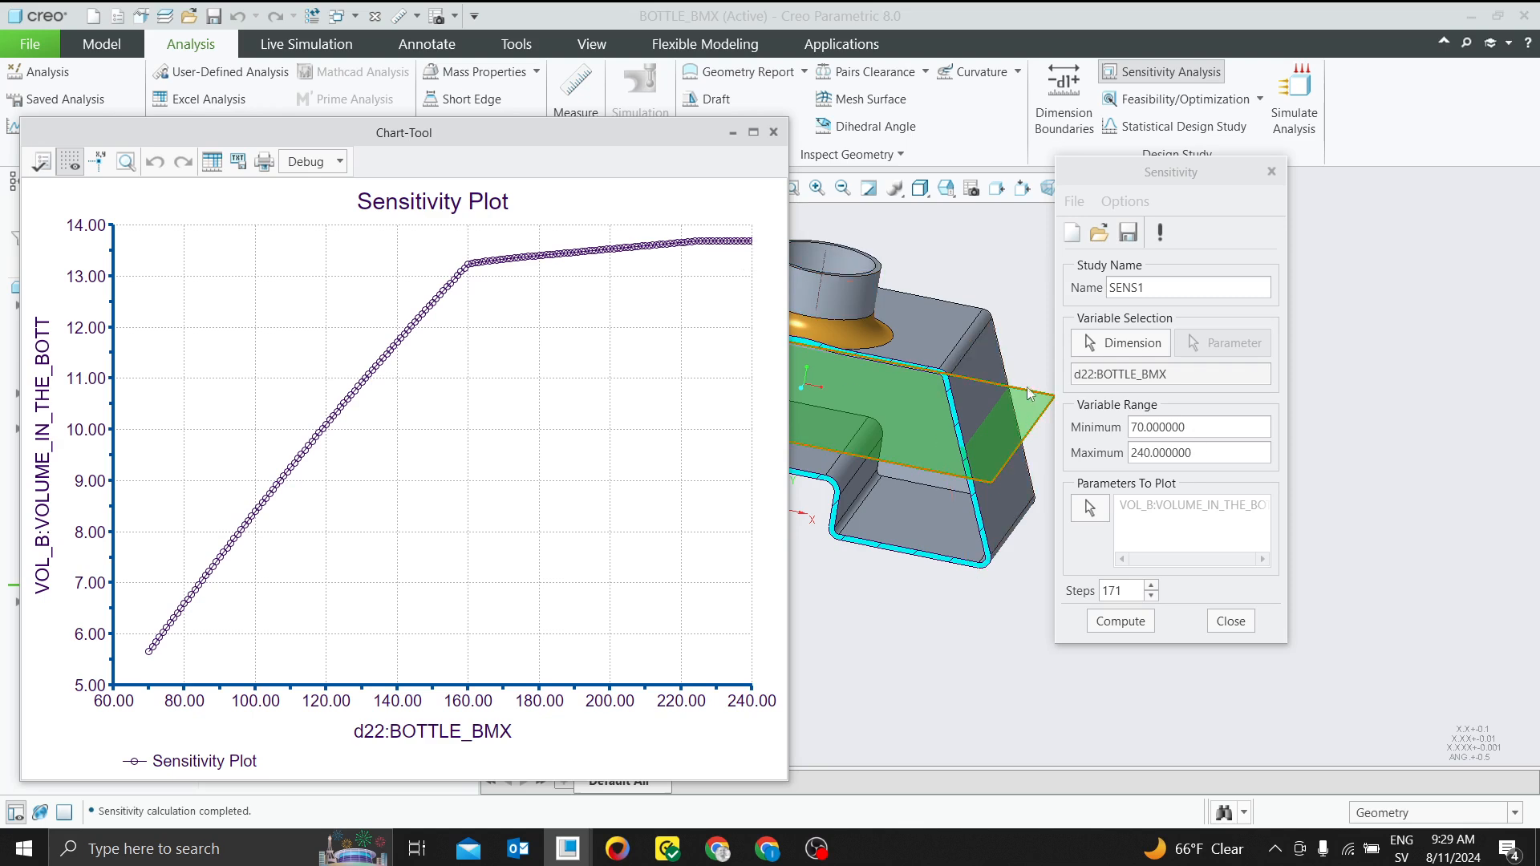
Examine the sensitivity curve near a bottle volume of 12 and the bottle's neck, and close the plot and the study
{"action": "scroll", "coordinate": [882, 279], "scroll_direction": "down", "scroll_amount": 5}
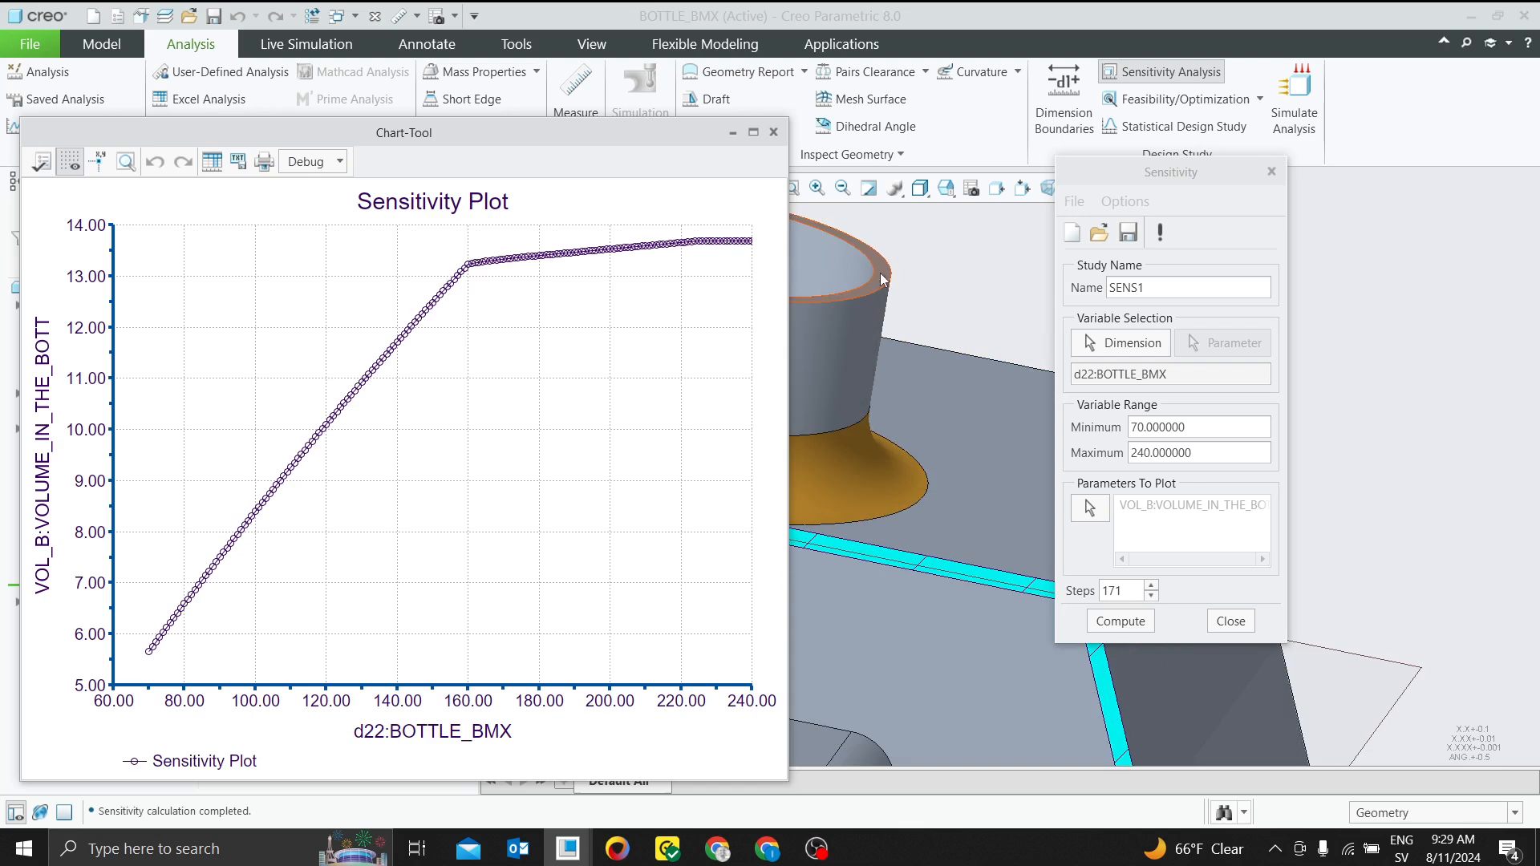
{"action": "scroll", "coordinate": [974, 421], "scroll_direction": "up", "scroll_amount": 2}
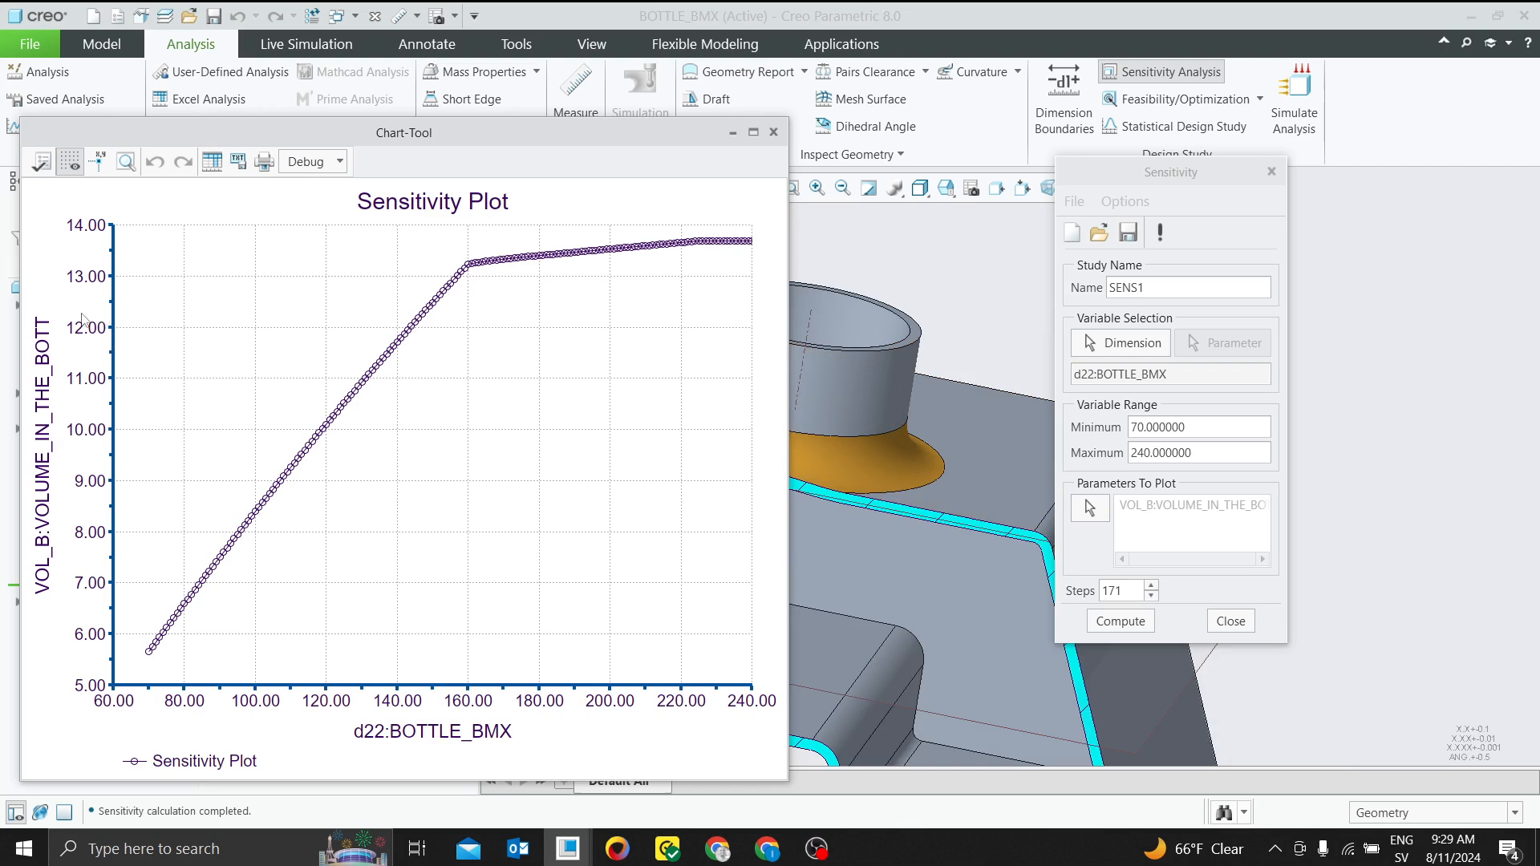
{"action": "left_click", "coordinate": [411, 337]}
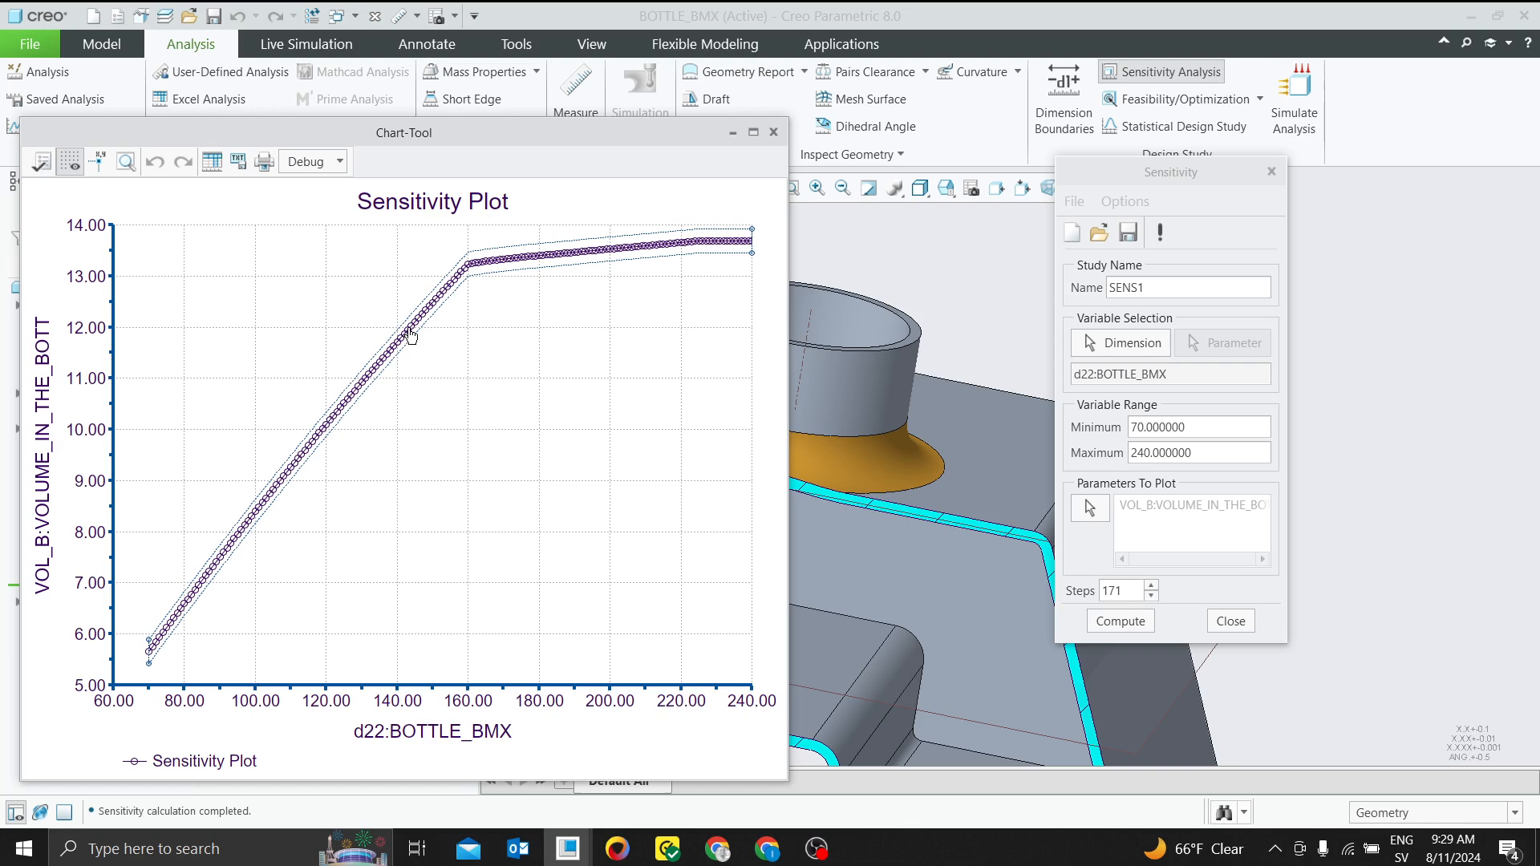
{"action": "mouse_move", "coordinate": [410, 335]}
{"action": "left_click", "coordinate": [773, 132]}
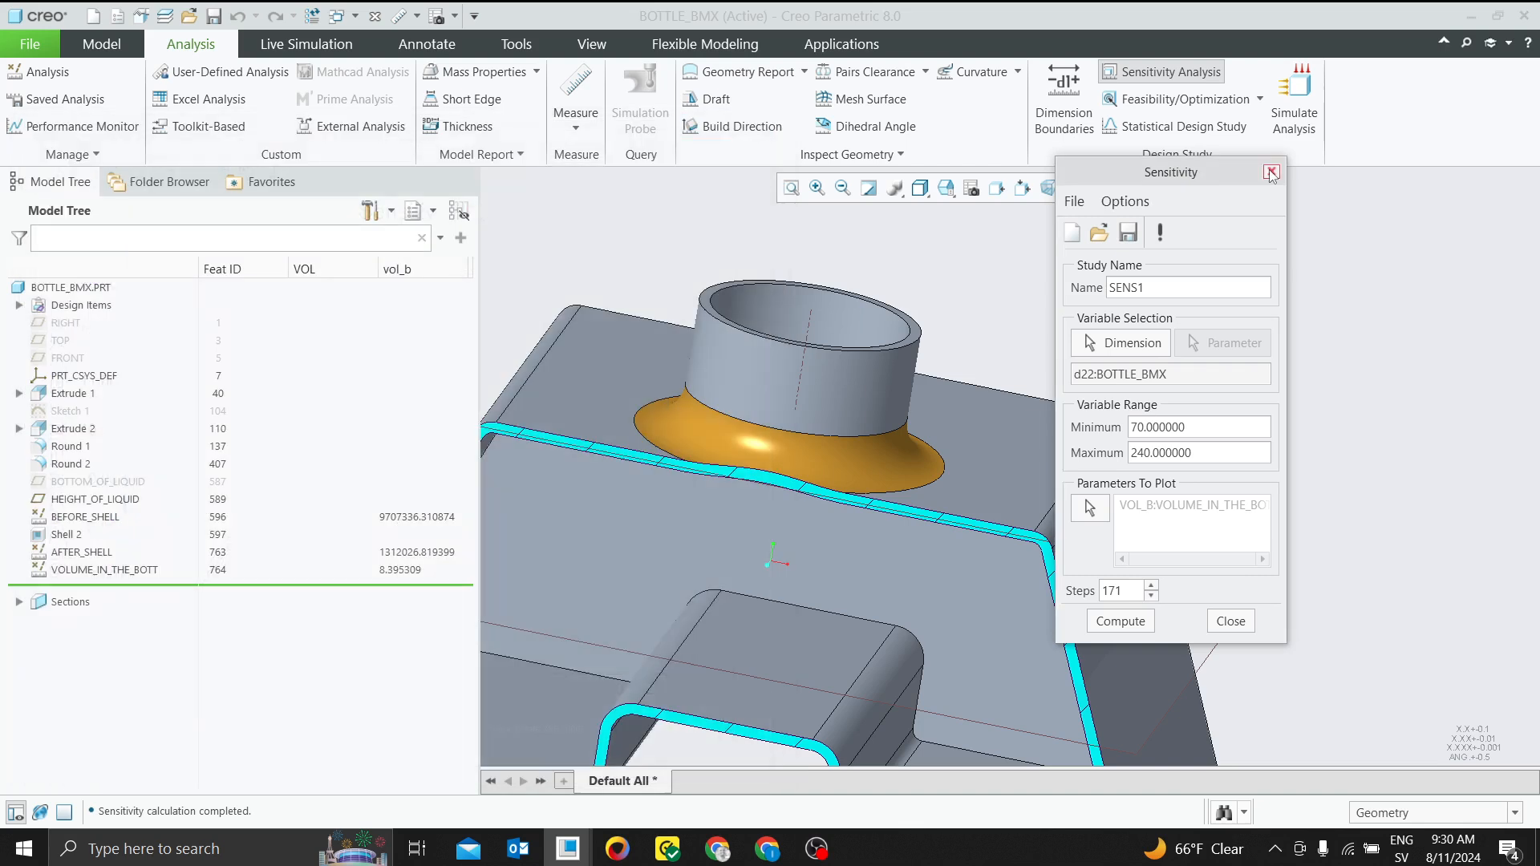
{"action": "left_click", "coordinate": [1271, 172]}
Start a feasibility study with the liquid height plane's offset dimension as design variable, ranging from 140 to 150
{"action": "left_click", "coordinate": [1179, 99]}
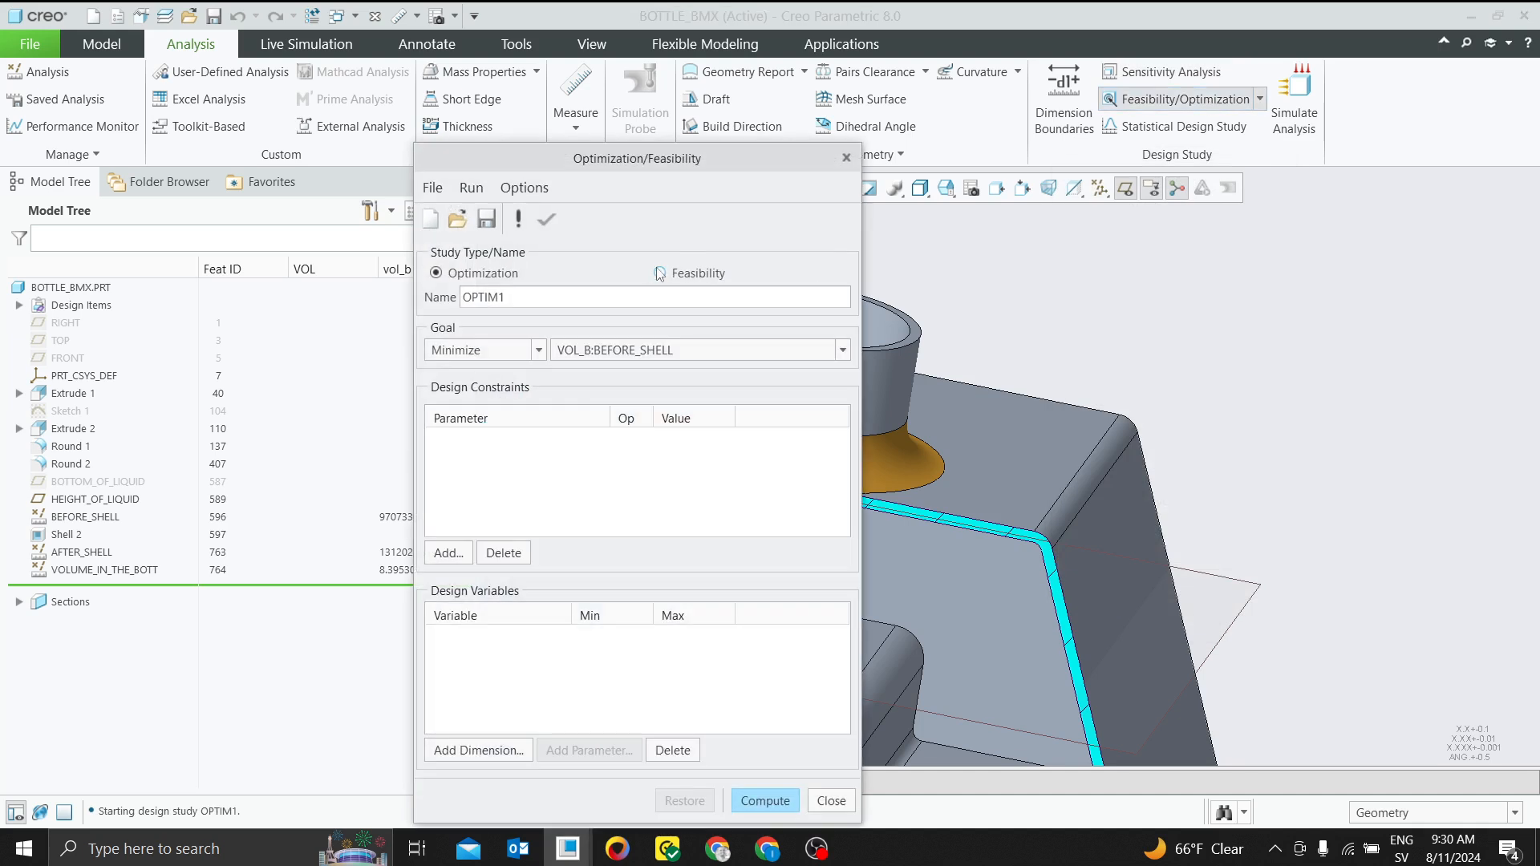
{"action": "left_click", "coordinate": [660, 273]}
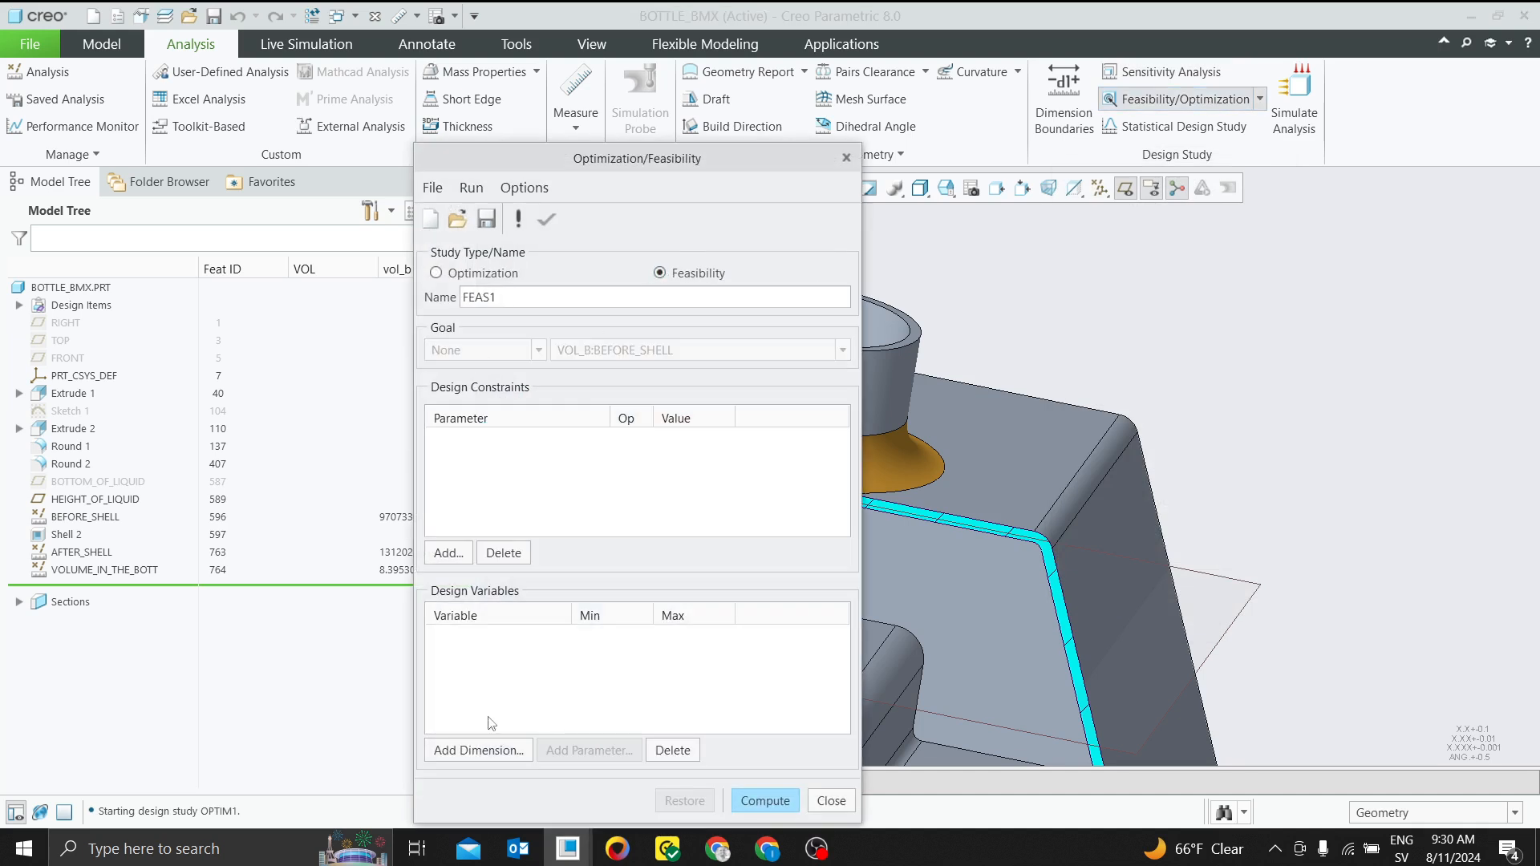
{"action": "left_click", "coordinate": [488, 749]}
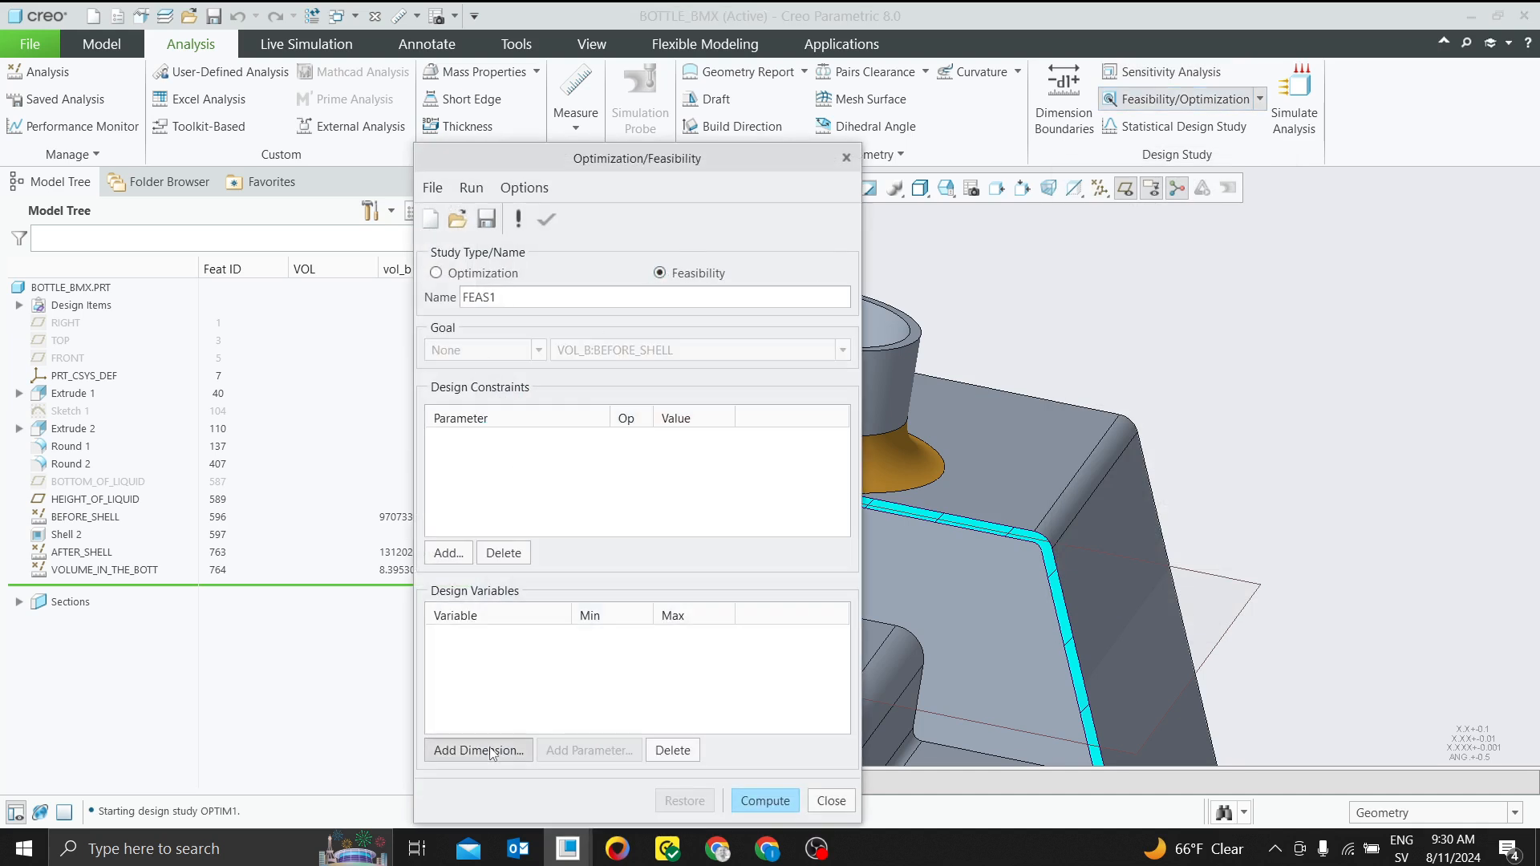
{"action": "left_click", "coordinate": [1243, 608]}
{"action": "scroll", "coordinate": [1399, 507], "scroll_direction": "down", "scroll_amount": 5}
{"action": "left_click", "coordinate": [932, 474]}
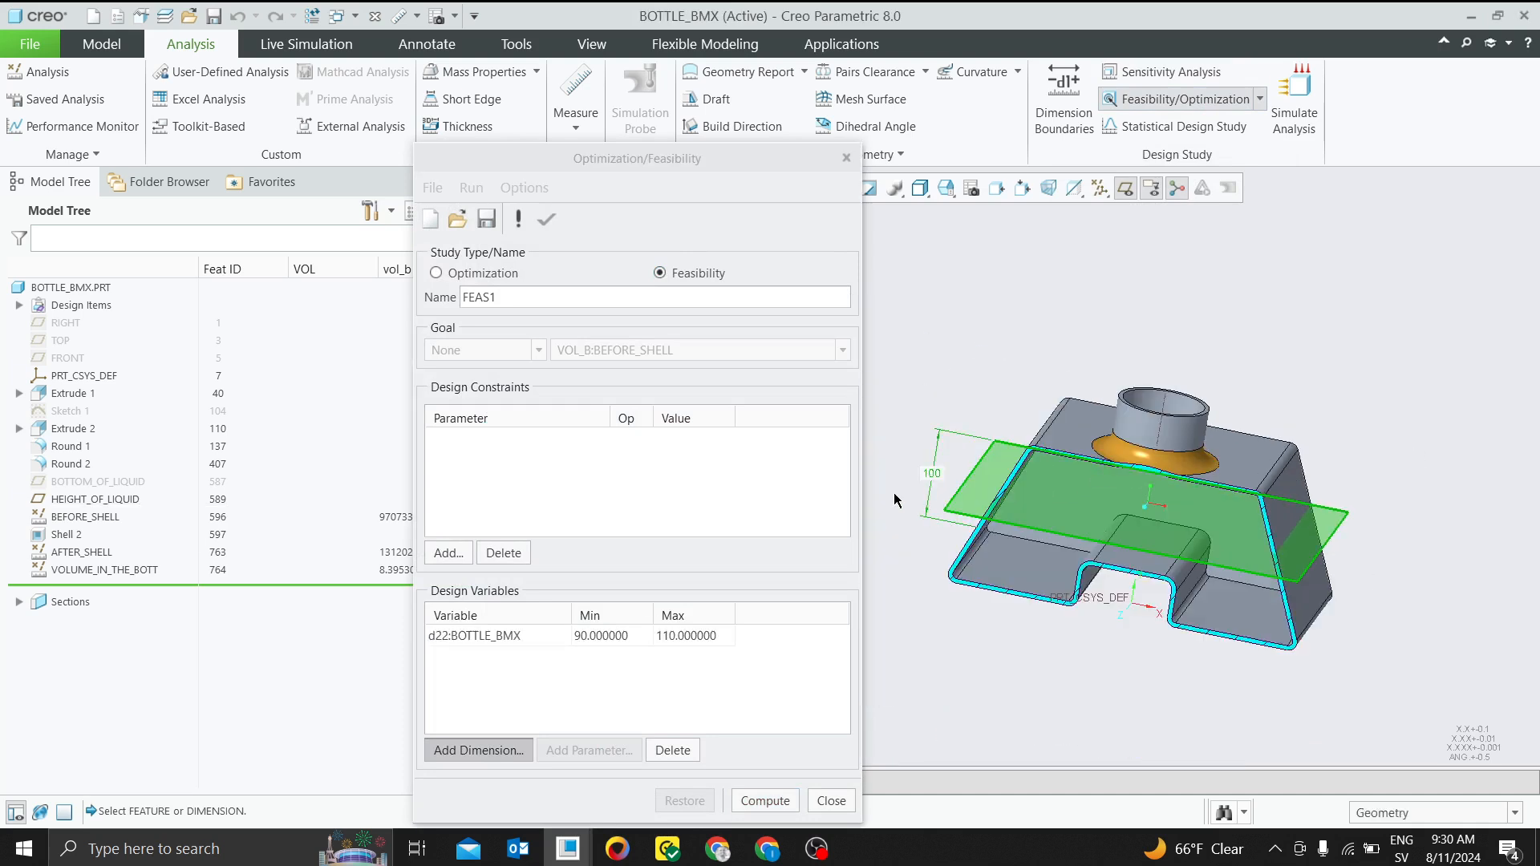
{"action": "left_click", "coordinate": [594, 635]}
{"action": "type", "text": "140"}
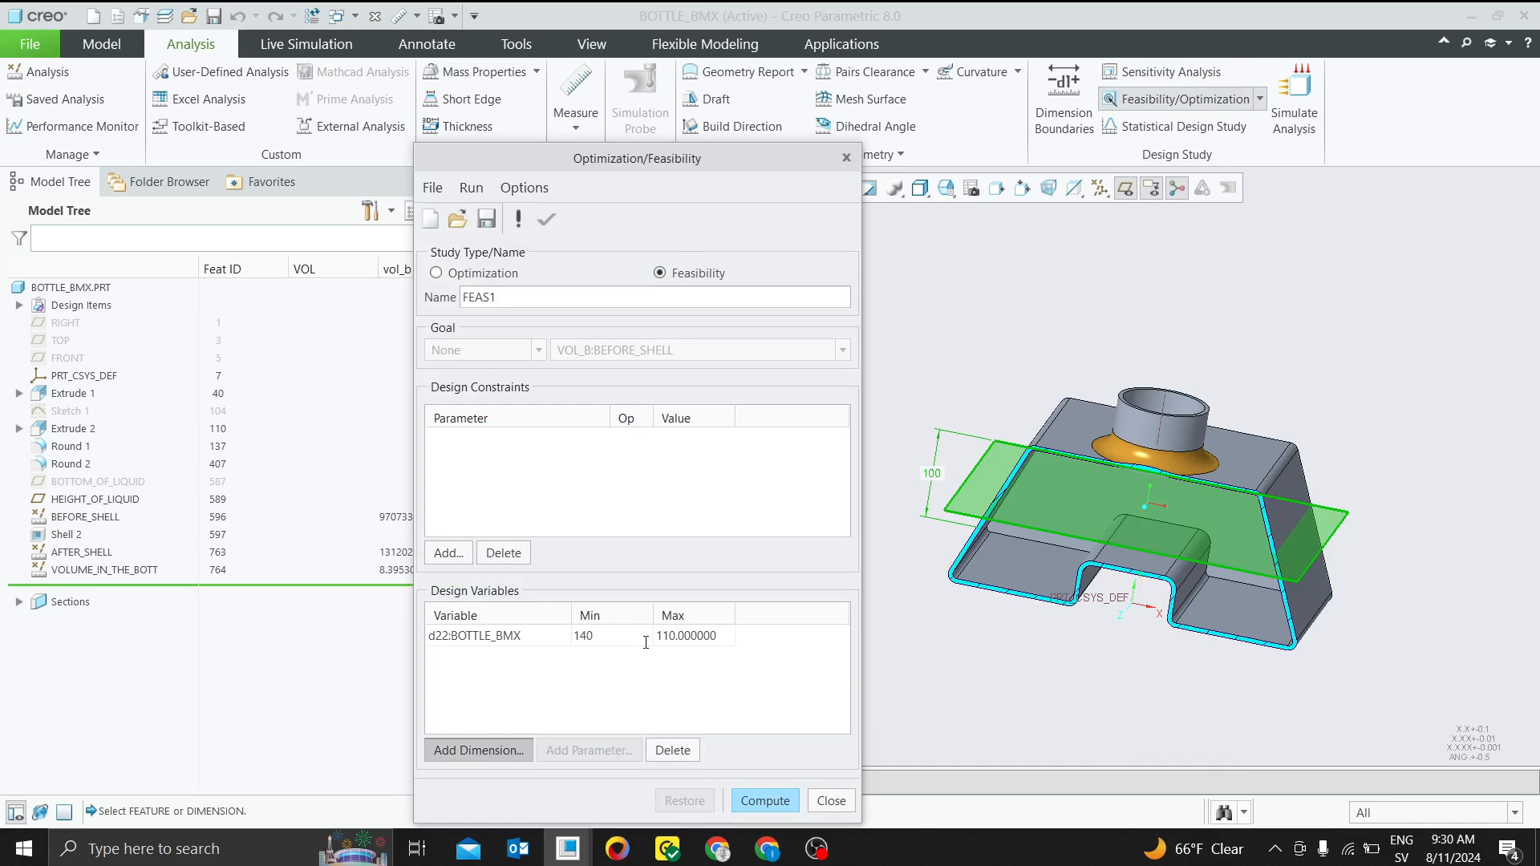
{"action": "left_click", "coordinate": [677, 638]}
{"action": "type", "text": "150"}
Add a design constraint that sets VOL_B:VOLUME_IN_THE_BOTT equal to 12
{"action": "left_click", "coordinate": [451, 552]}
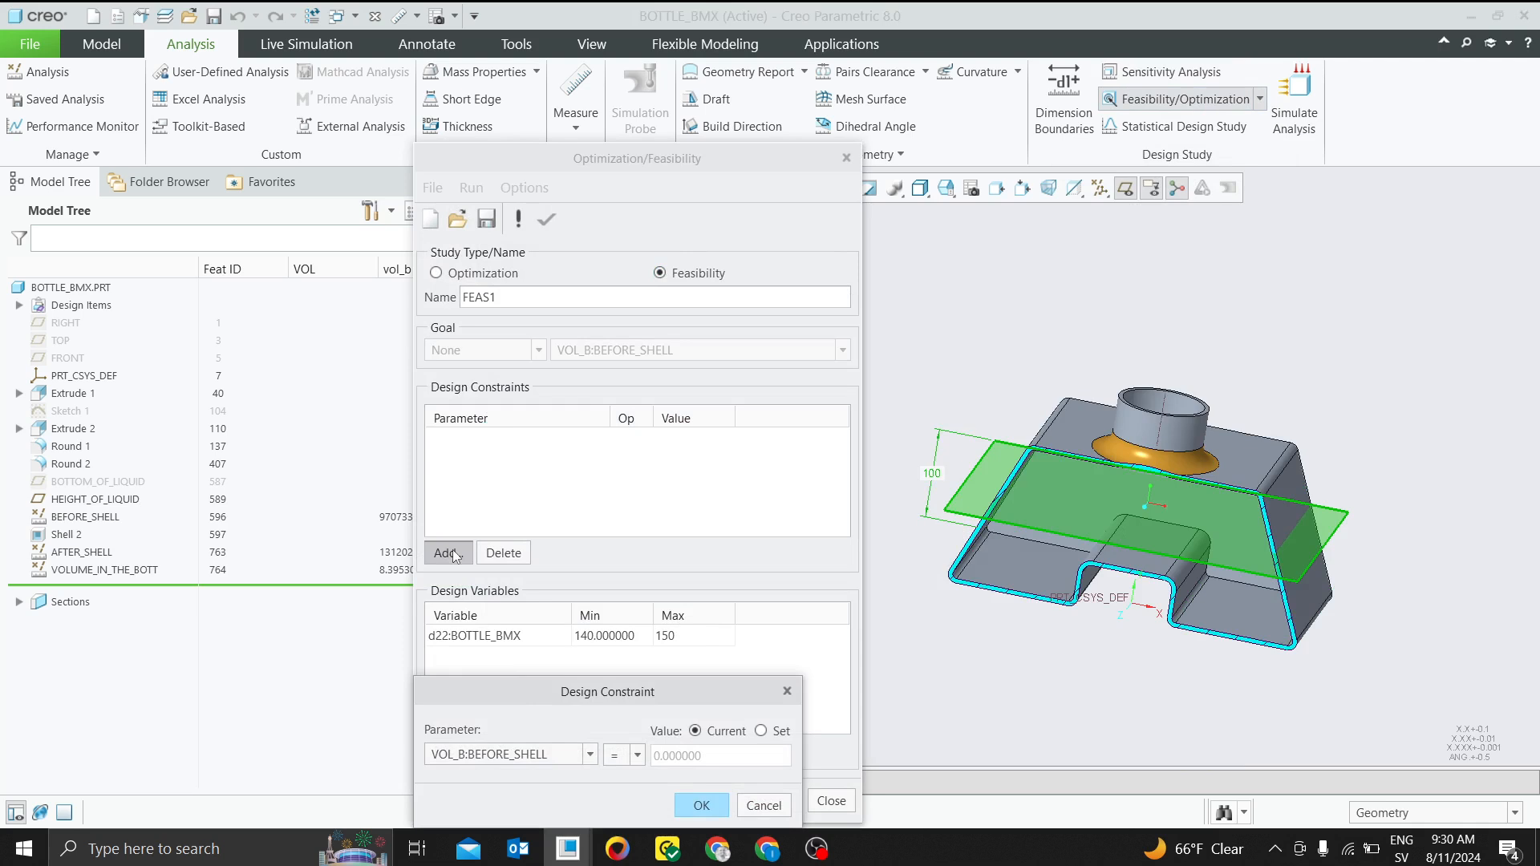
{"action": "left_click_drag", "start_coordinate": [520, 686], "coordinate": [553, 471]}
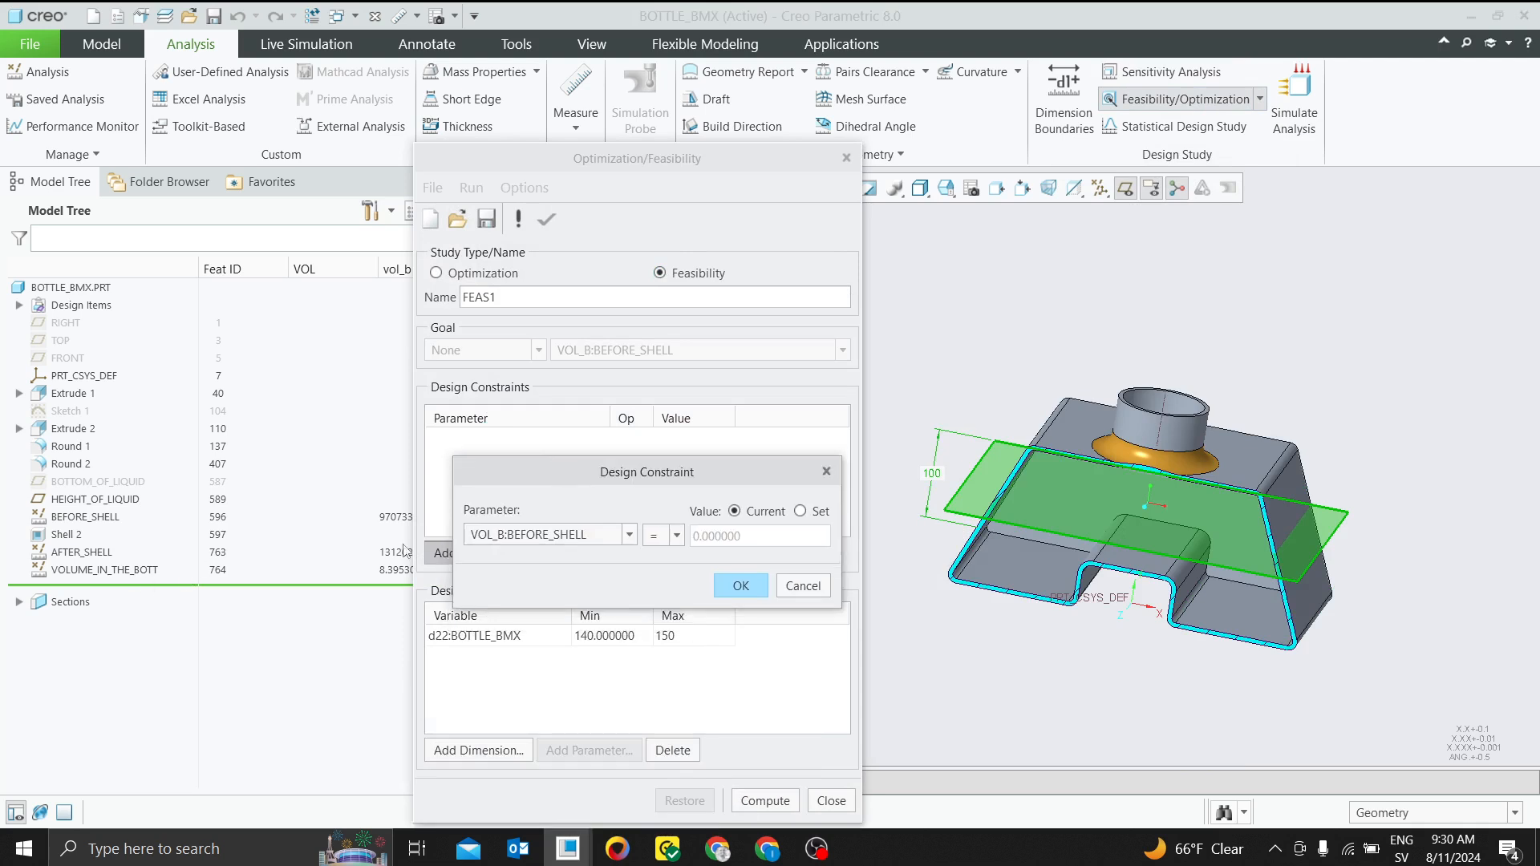
{"action": "left_click", "coordinate": [630, 536]}
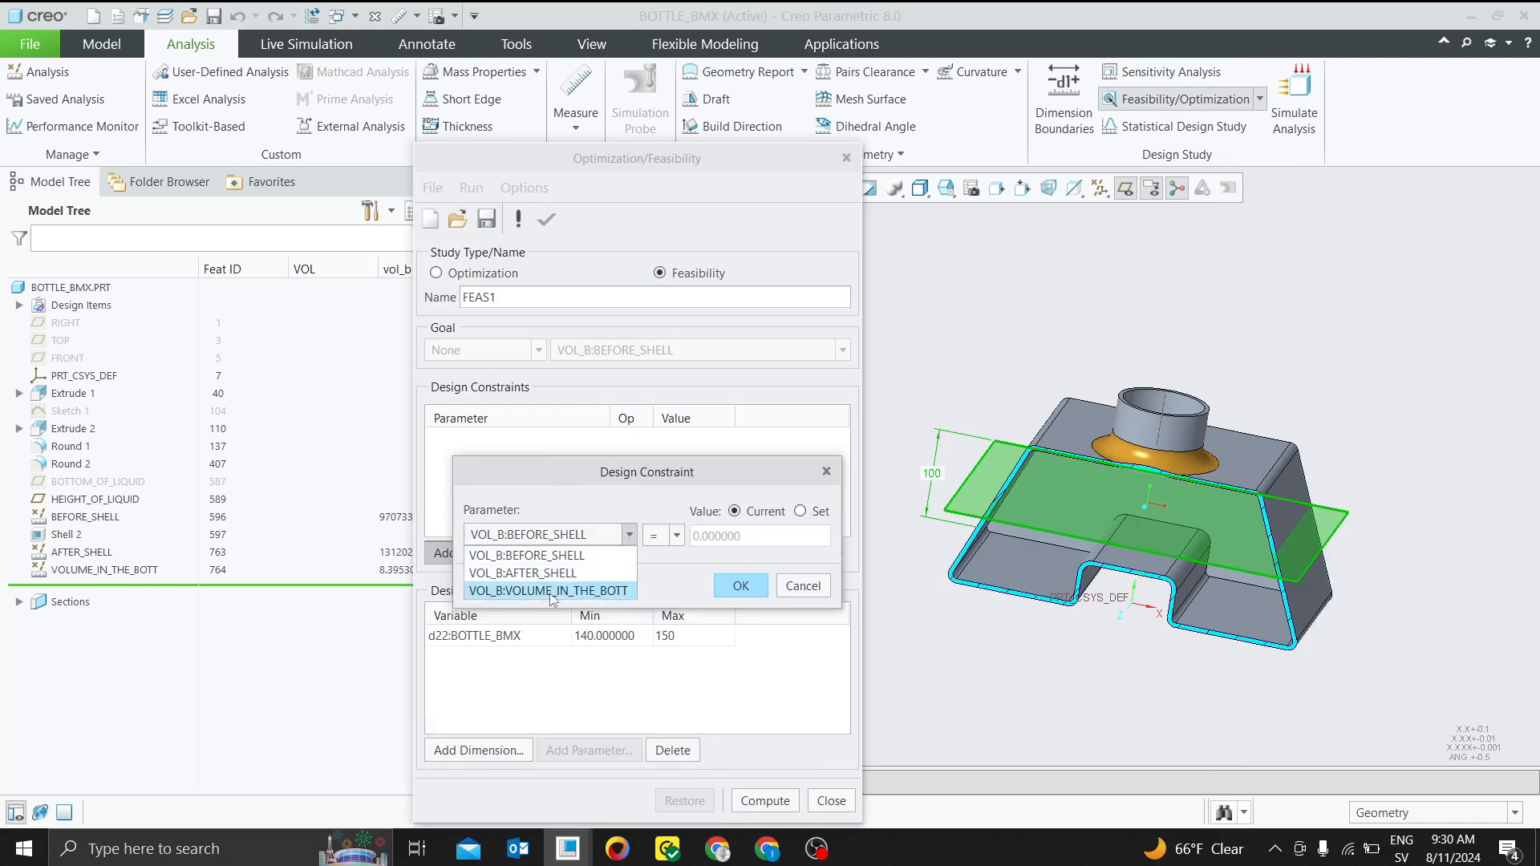
{"action": "left_click", "coordinate": [594, 597]}
{"action": "left_click", "coordinate": [801, 511]}
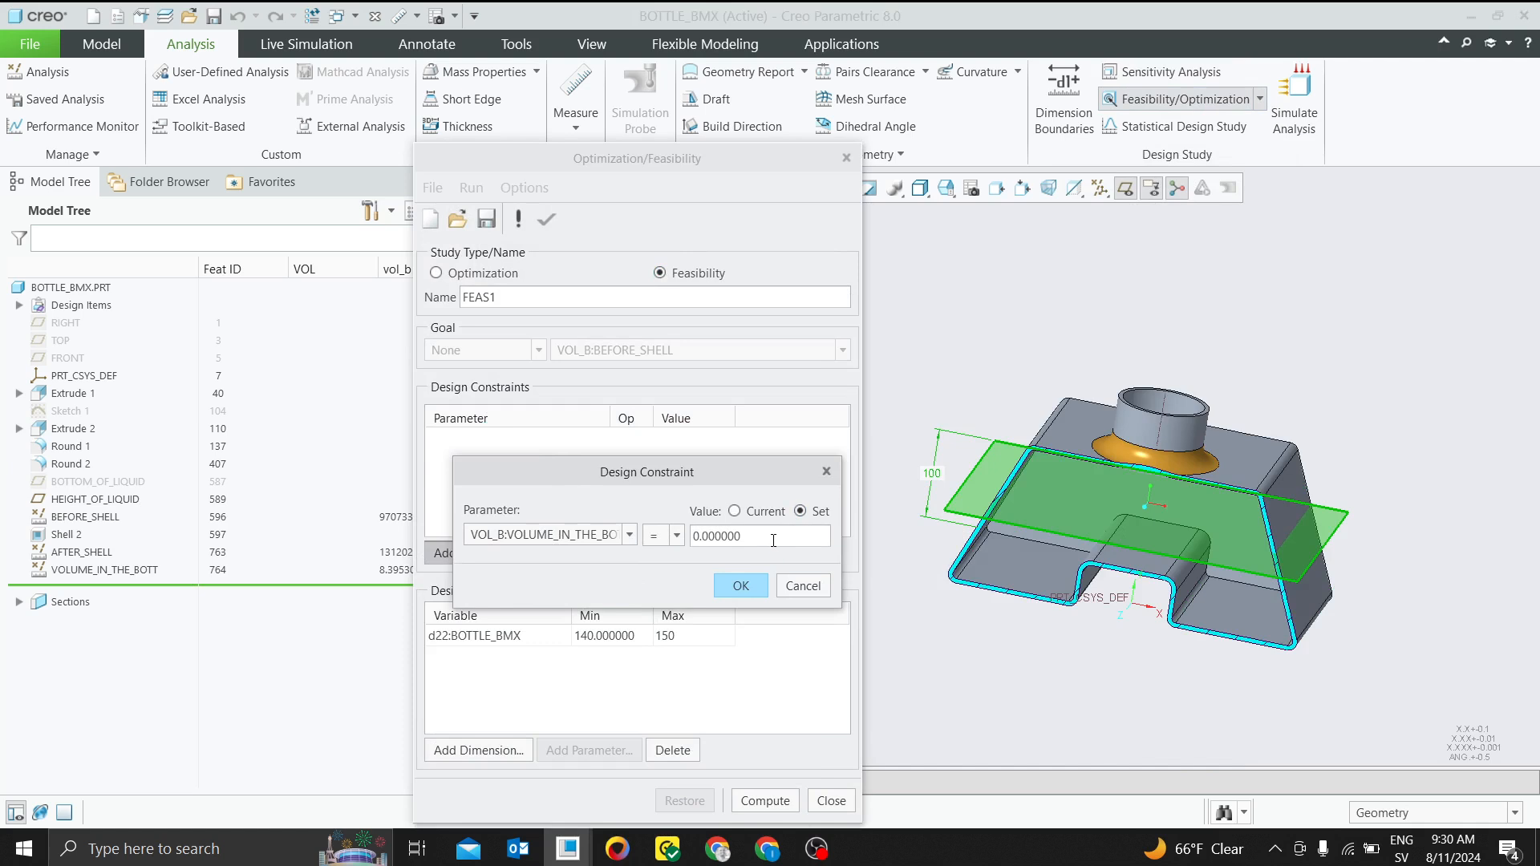
{"action": "left_click_drag", "start_coordinate": [772, 536], "coordinate": [667, 535]}
{"action": "type", "text": "12"}
{"action": "left_click", "coordinate": [740, 586]}
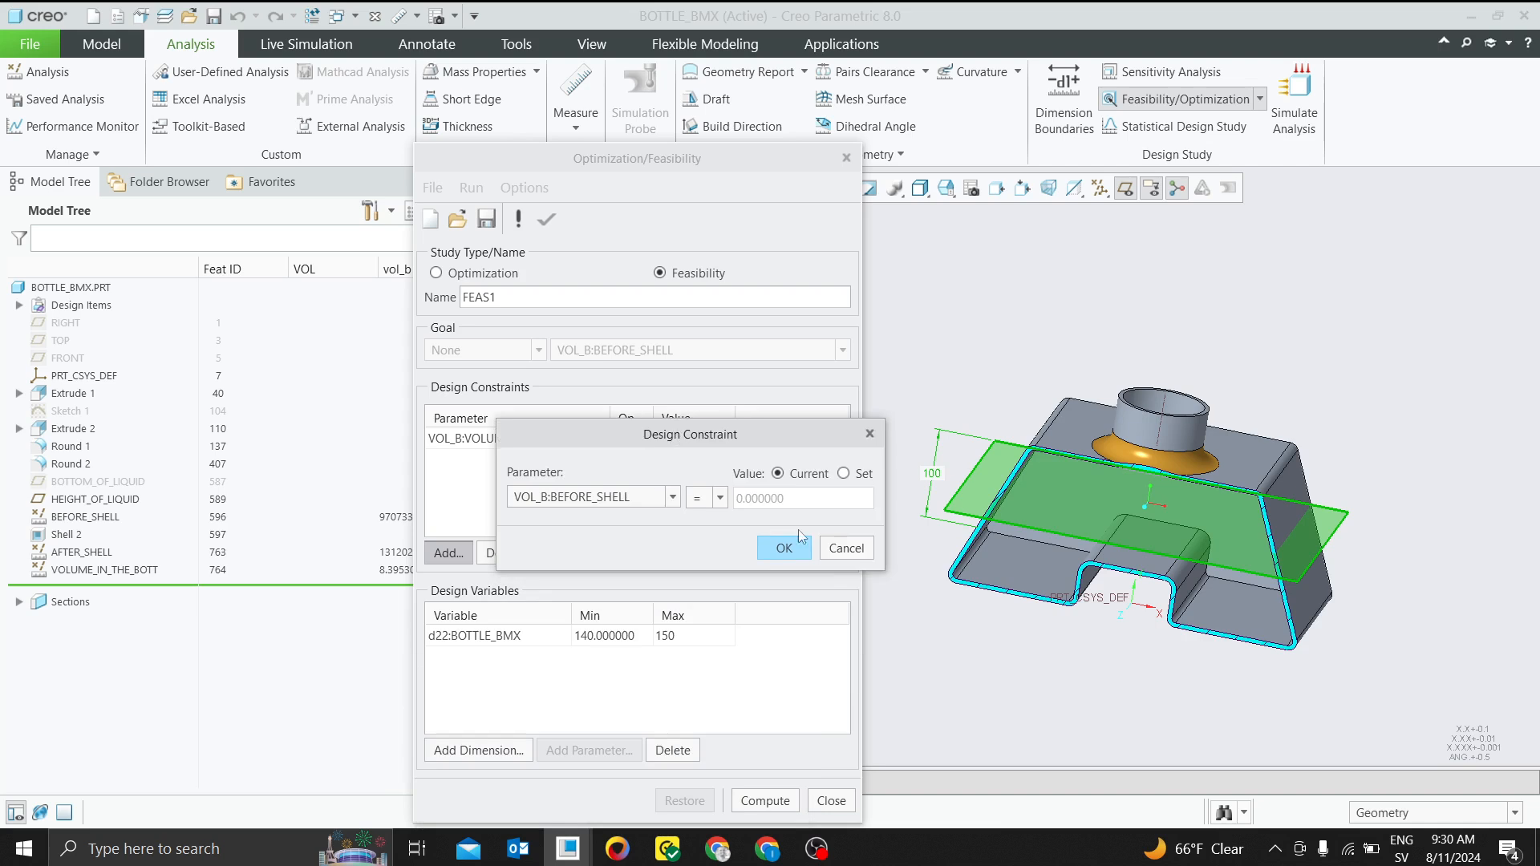
{"action": "left_click", "coordinate": [854, 550]}
Set the study preferences to graph the variables and animate the model, and change the convergence percentage
{"action": "left_click", "coordinate": [524, 187]}
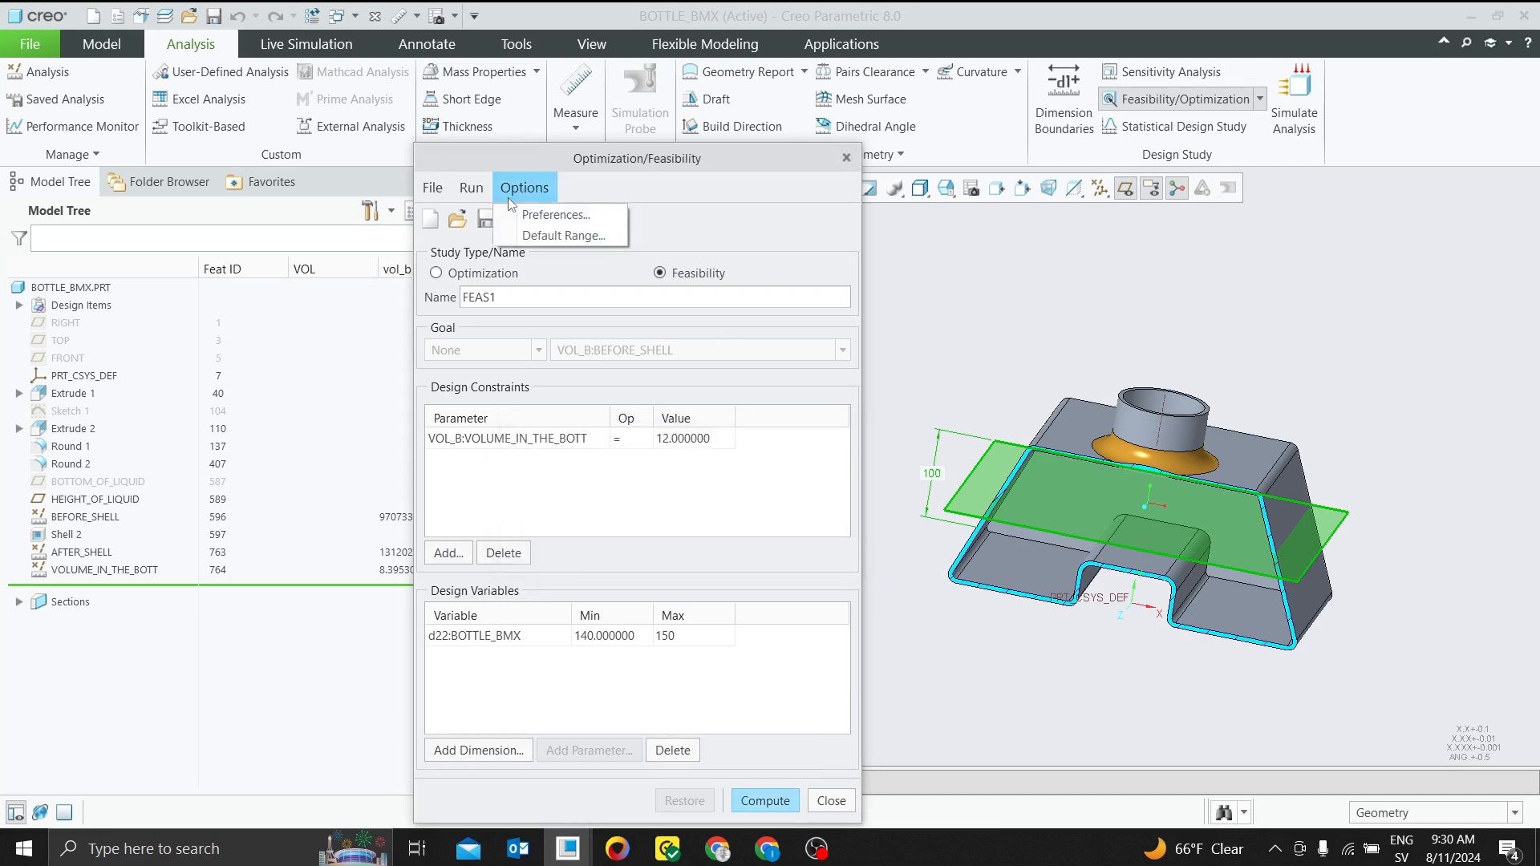
{"action": "left_click", "coordinate": [537, 216]}
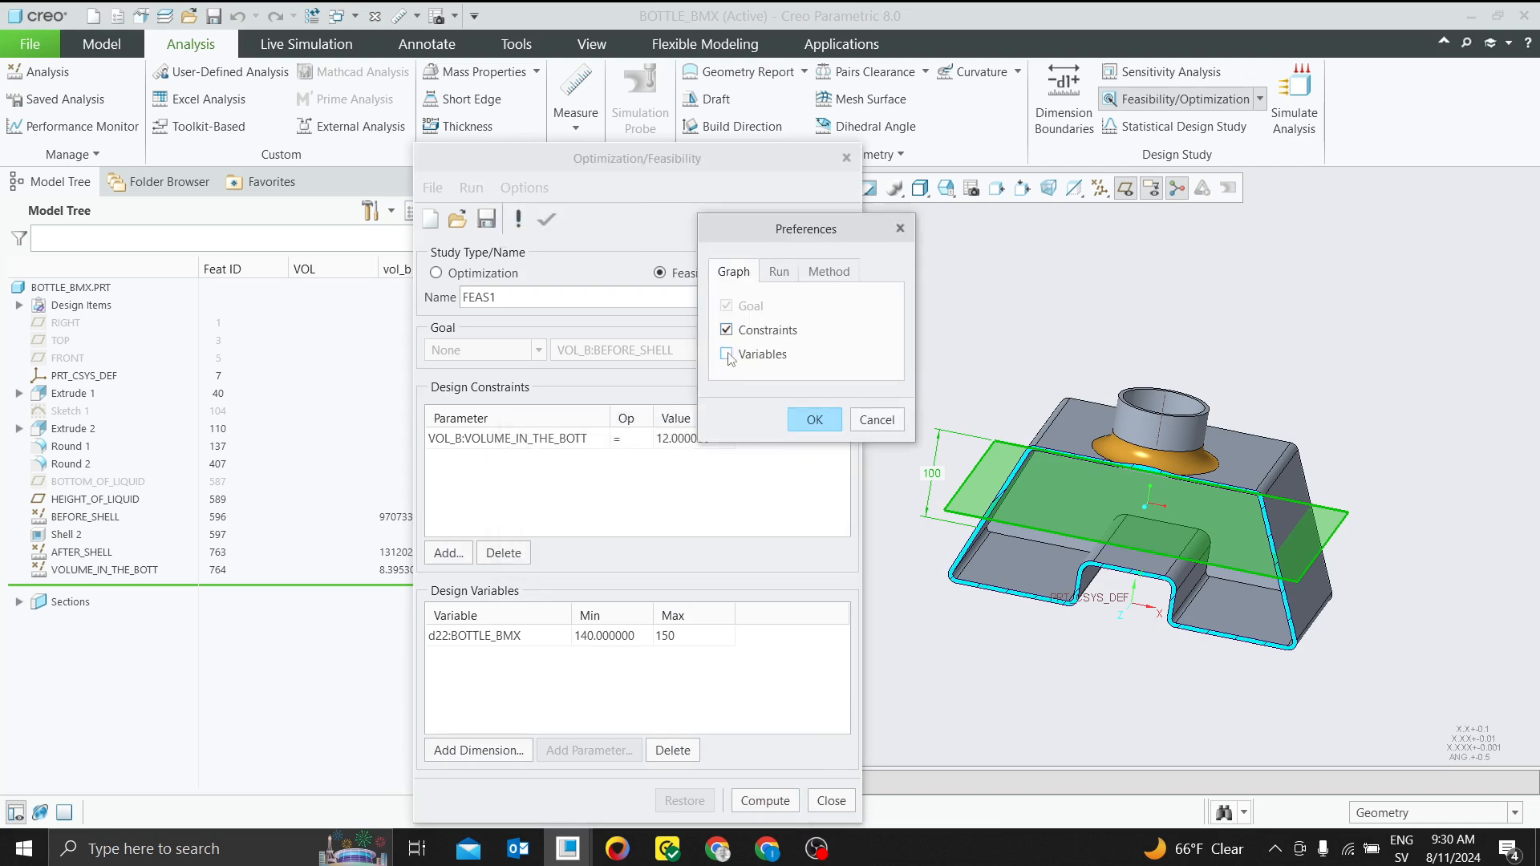
{"action": "left_click", "coordinate": [778, 273]}
{"action": "left_click", "coordinate": [739, 360]}
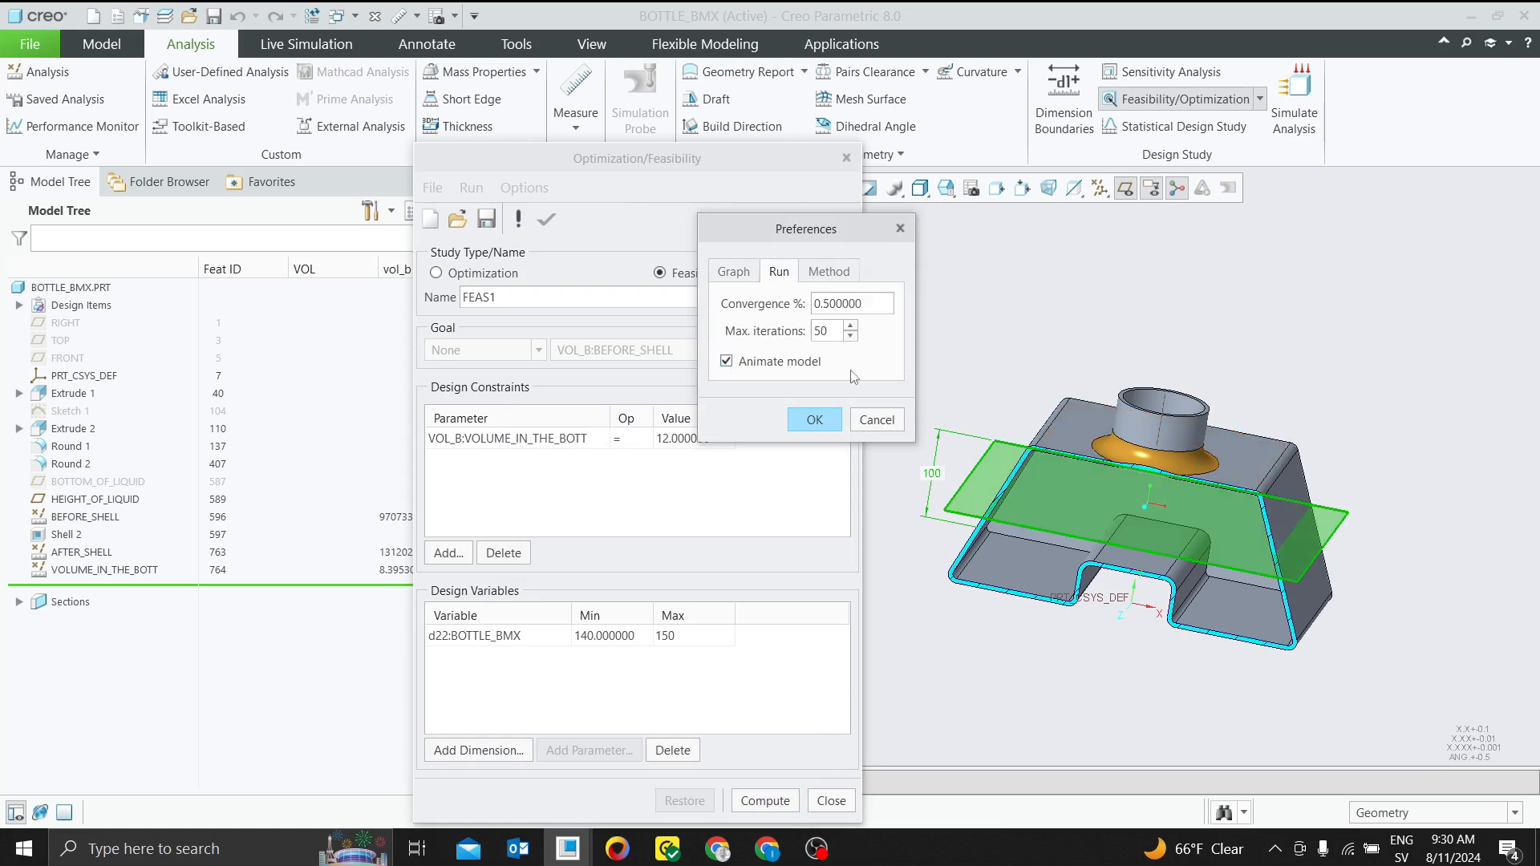
{"action": "left_click_drag", "start_coordinate": [855, 303], "coordinate": [788, 292]}
{"action": "type", "text": "0"}
{"action": "left_click", "coordinate": [813, 418]}
Compute the feasibility study and close the volume convergence graph
{"action": "left_click", "coordinate": [782, 804]}
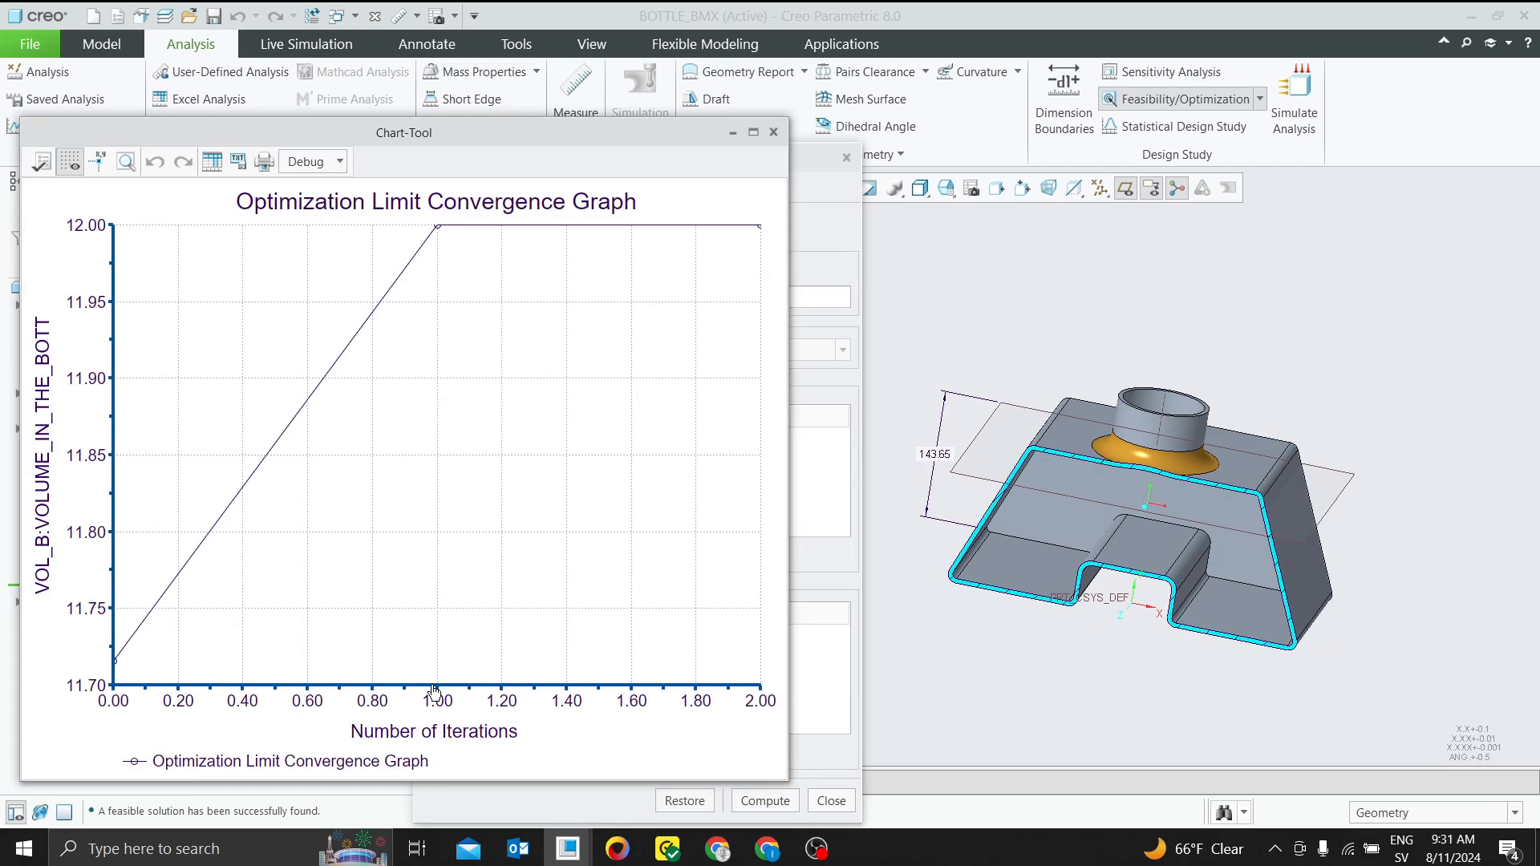
{"action": "left_click", "coordinate": [774, 133]}
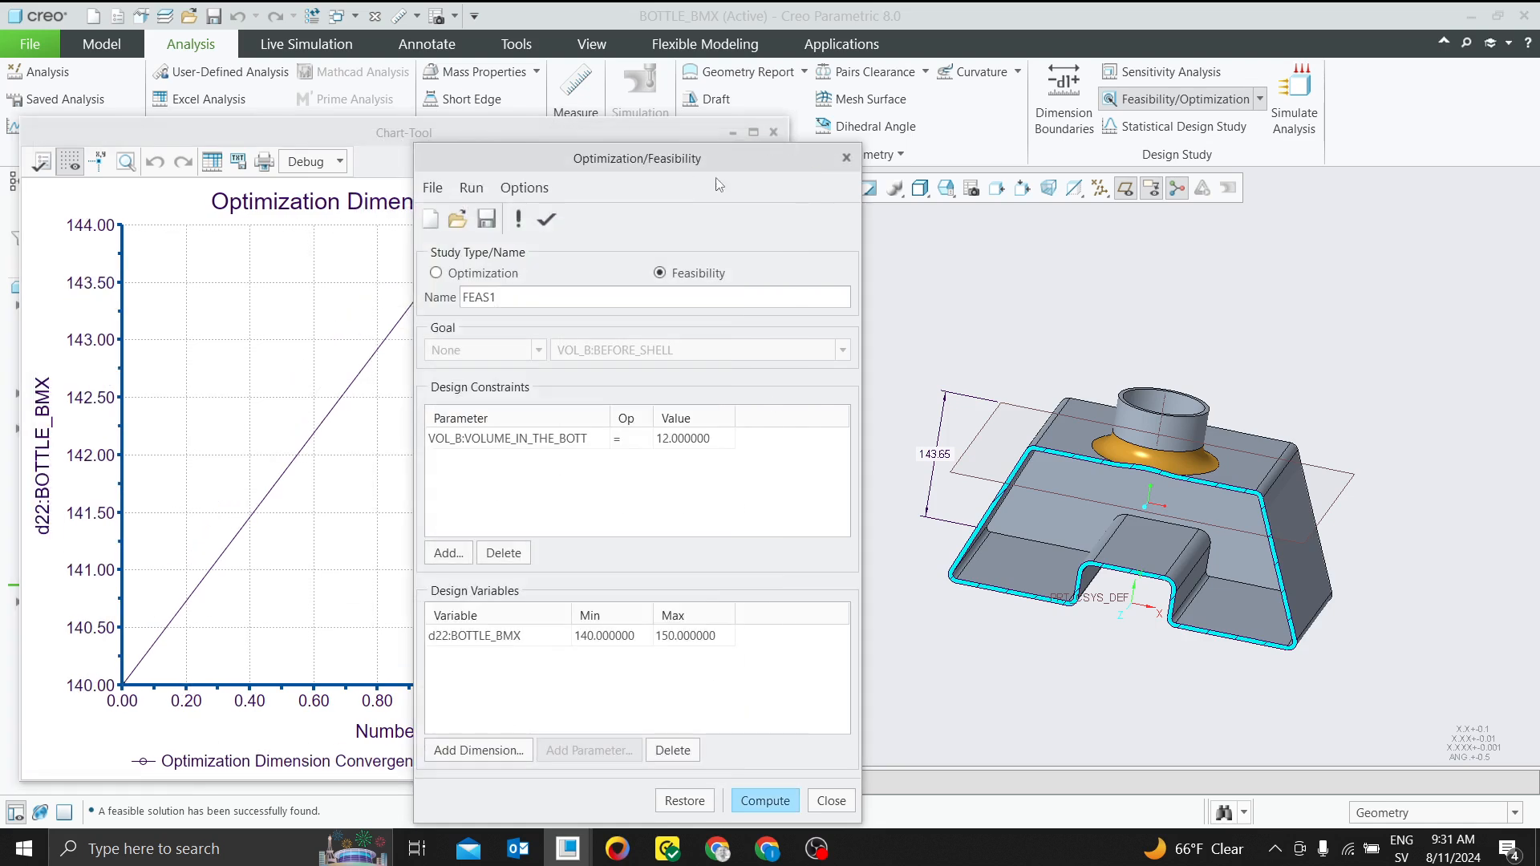
Examine the dimension convergence graph of the liquid height, and close the feasibility study keeping the changed model
{"action": "left_click", "coordinate": [147, 197]}
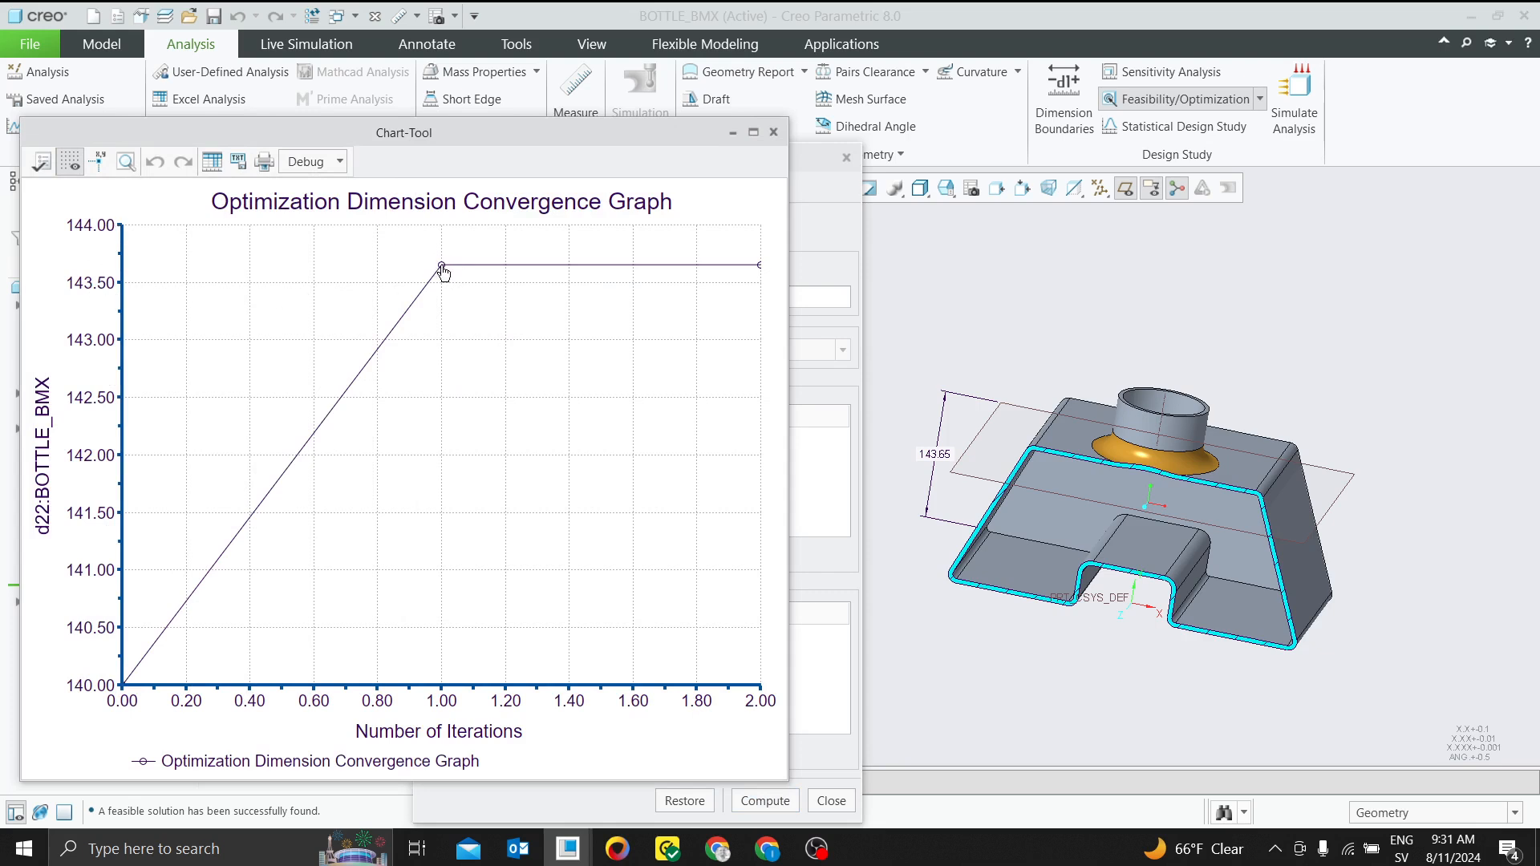
{"action": "left_click", "coordinate": [773, 133]}
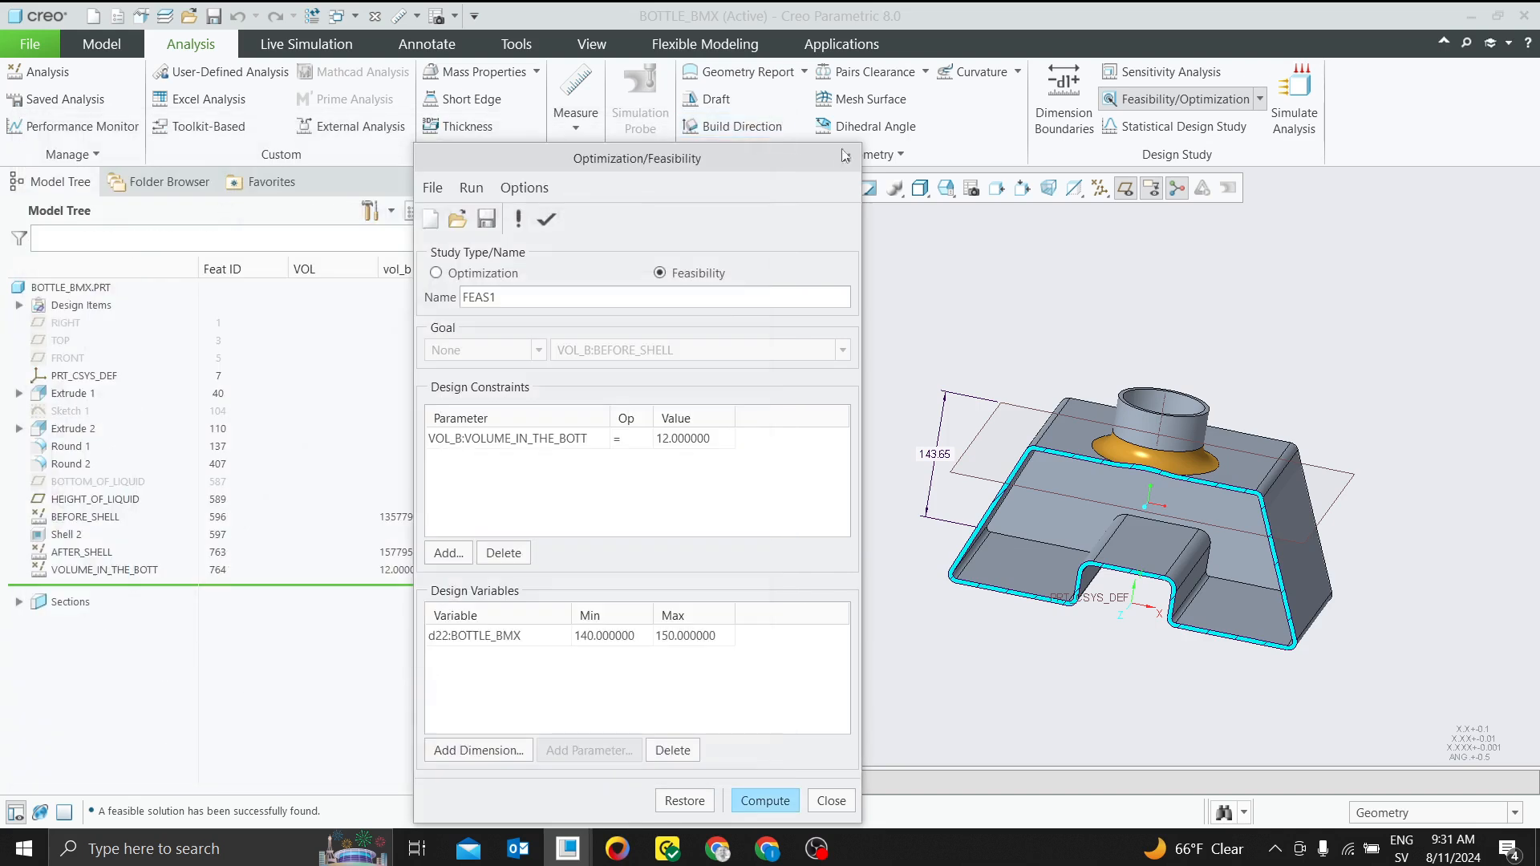
{"action": "left_click", "coordinate": [831, 799]}
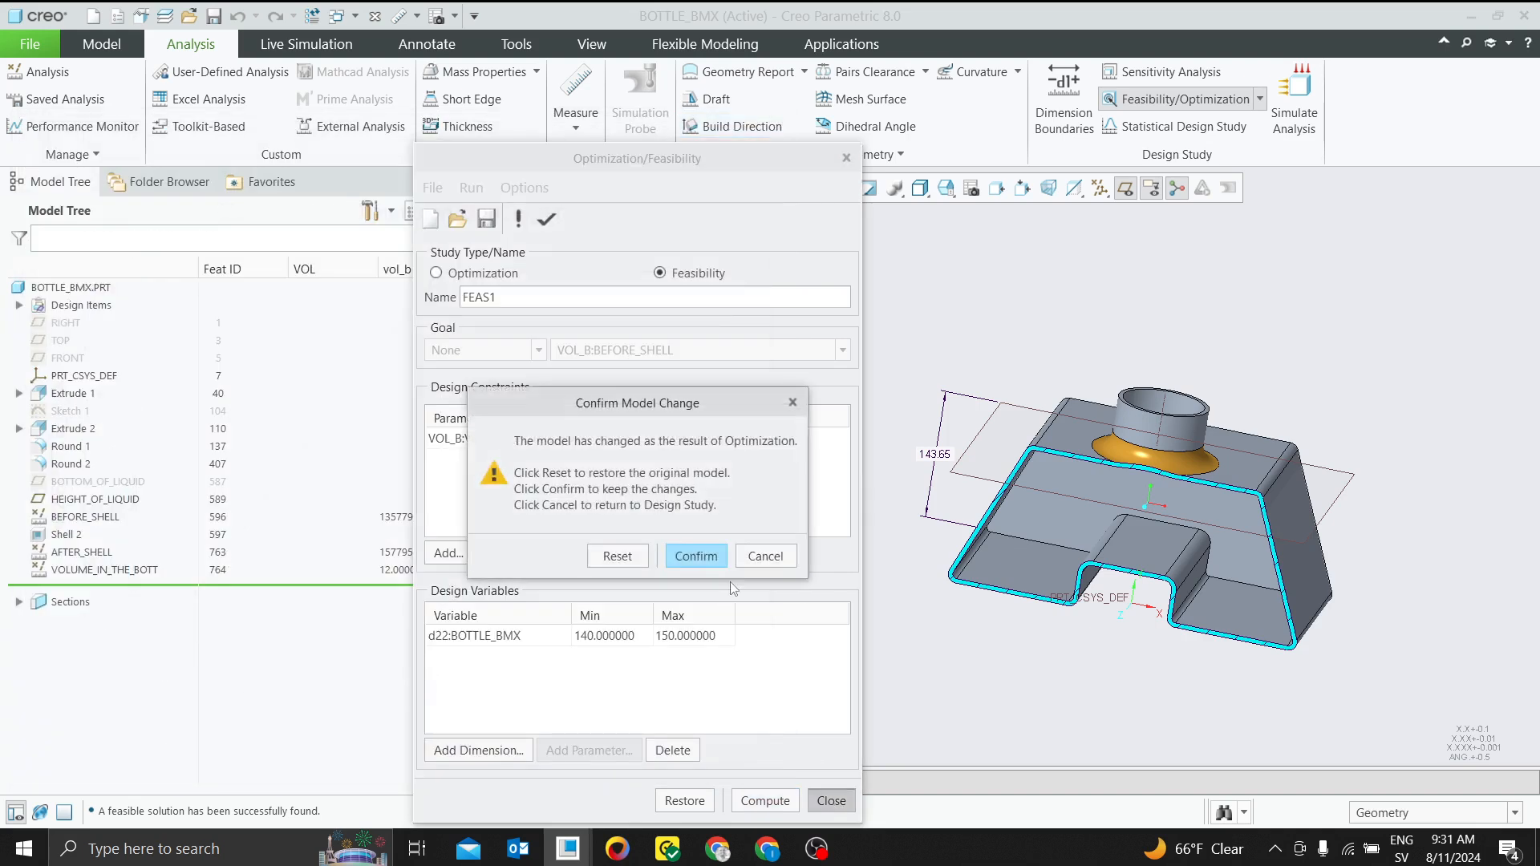
{"action": "left_click", "coordinate": [695, 554]}
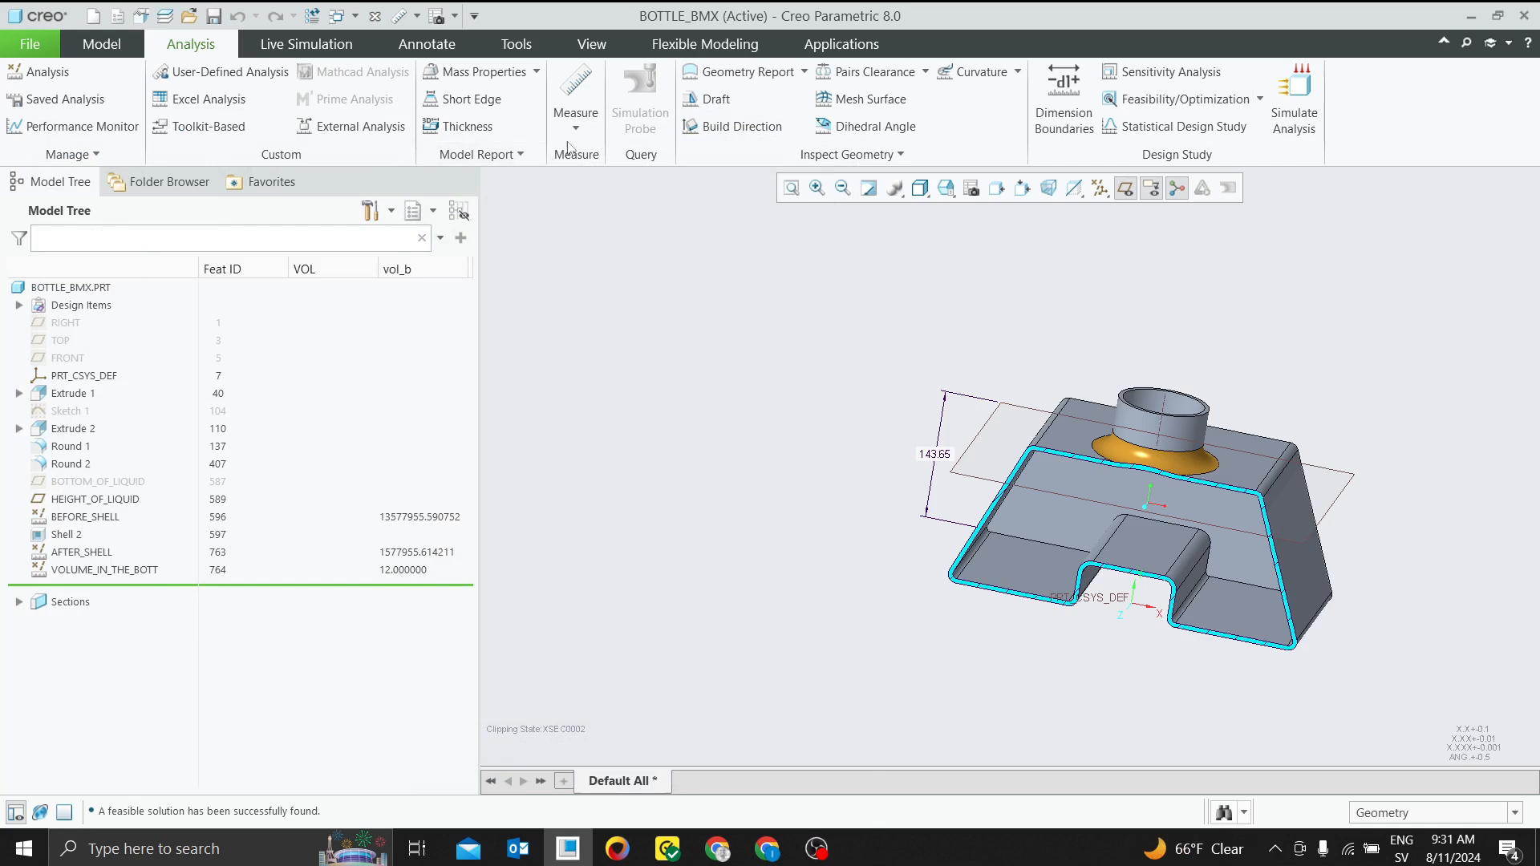
Measure the bottle's one-sided volume at the HEIGHT_OF_LIQUID plane to check it against the AFTER_SHELL value
{"action": "left_click", "coordinate": [576, 116]}
{"action": "left_click", "coordinate": [604, 286]}
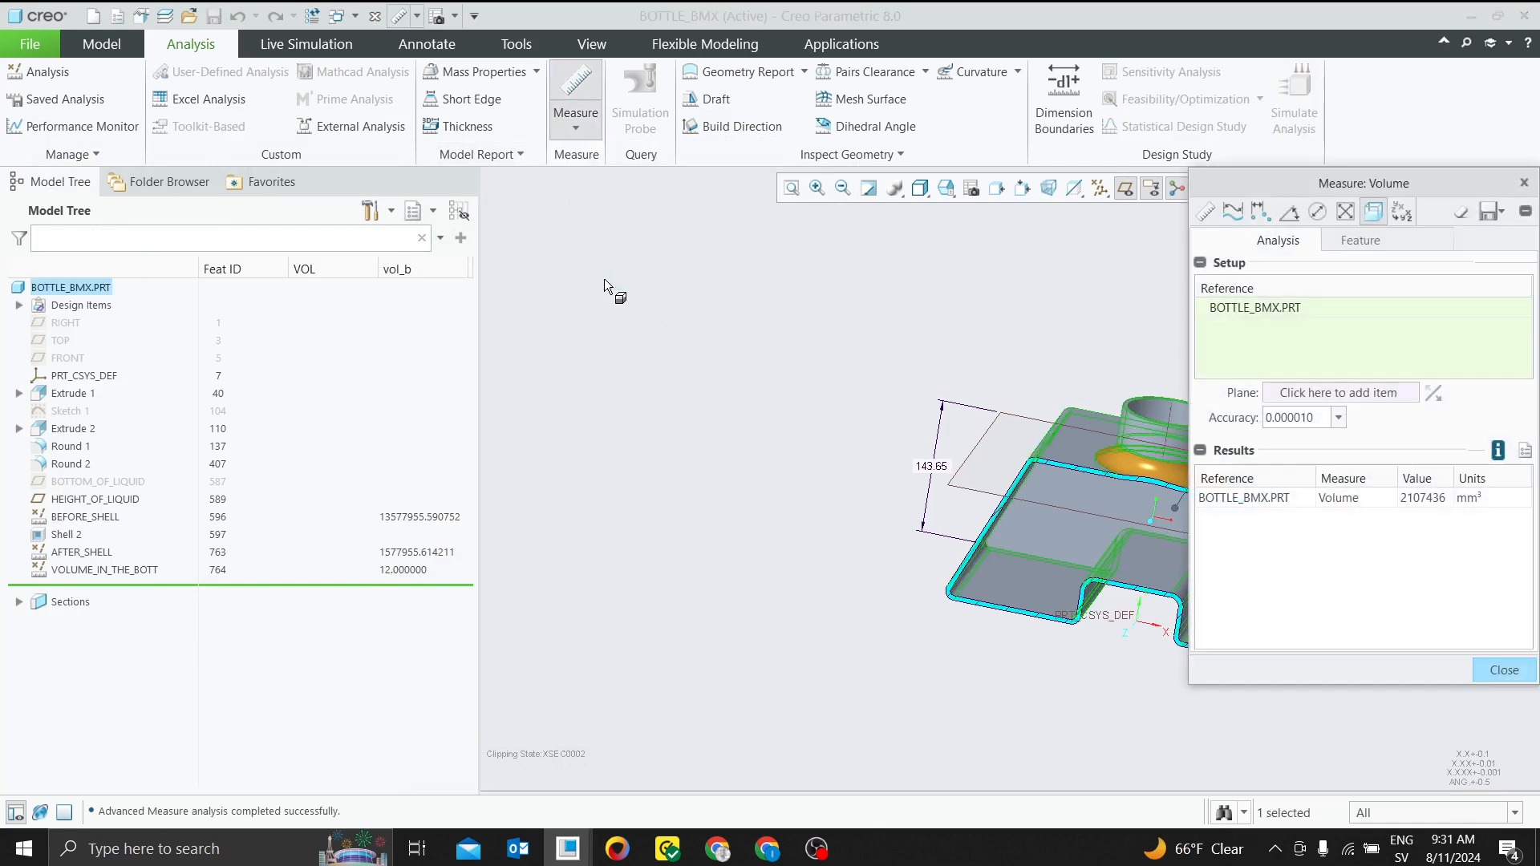
{"action": "left_click_drag", "start_coordinate": [1249, 183], "coordinate": [590, 218]}
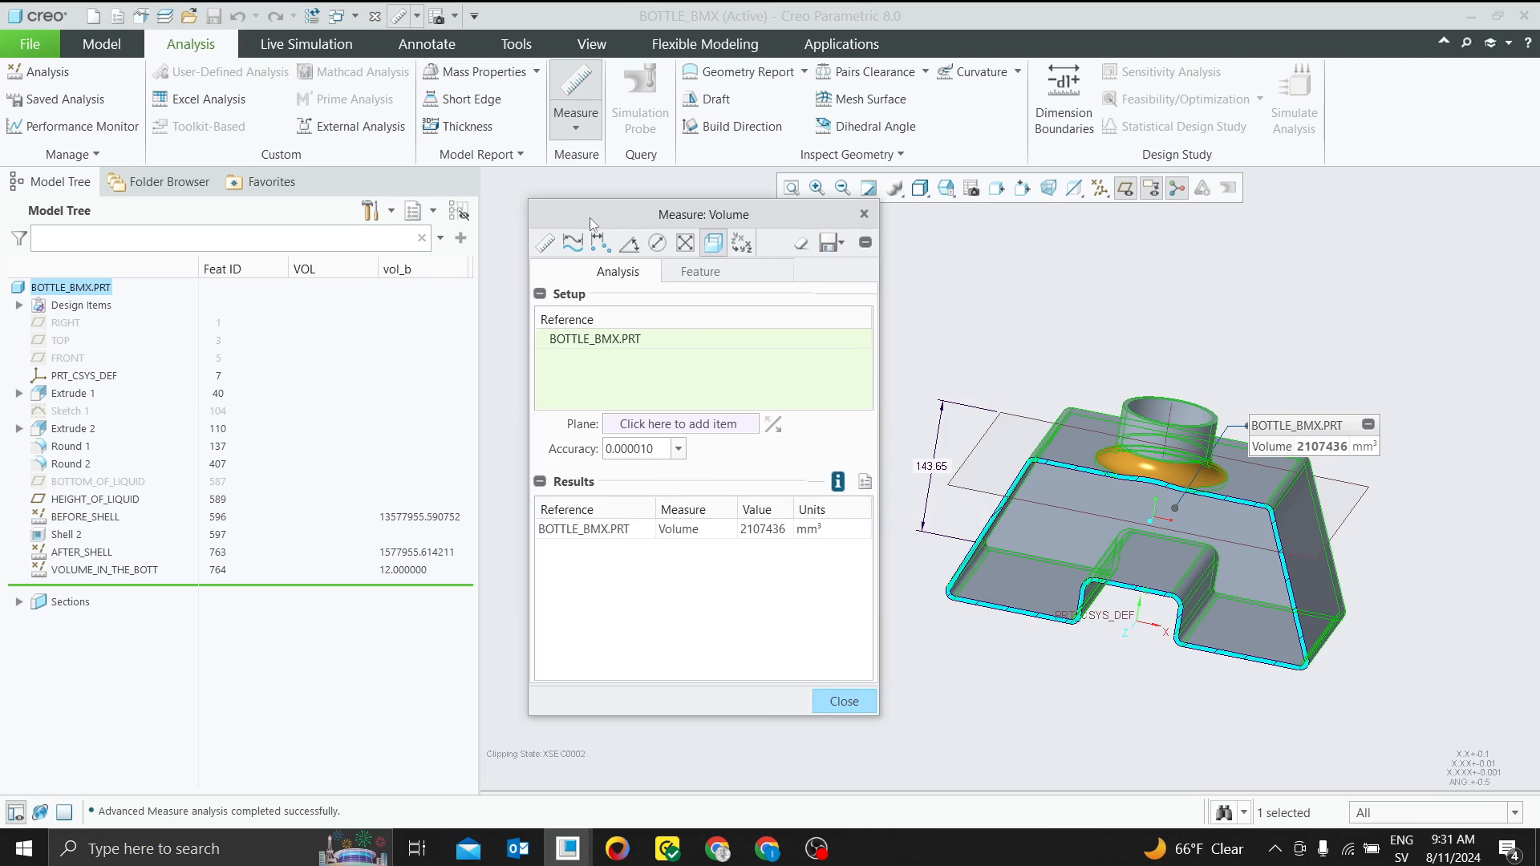
{"action": "left_click", "coordinate": [677, 424]}
{"action": "left_click", "coordinate": [981, 443]}
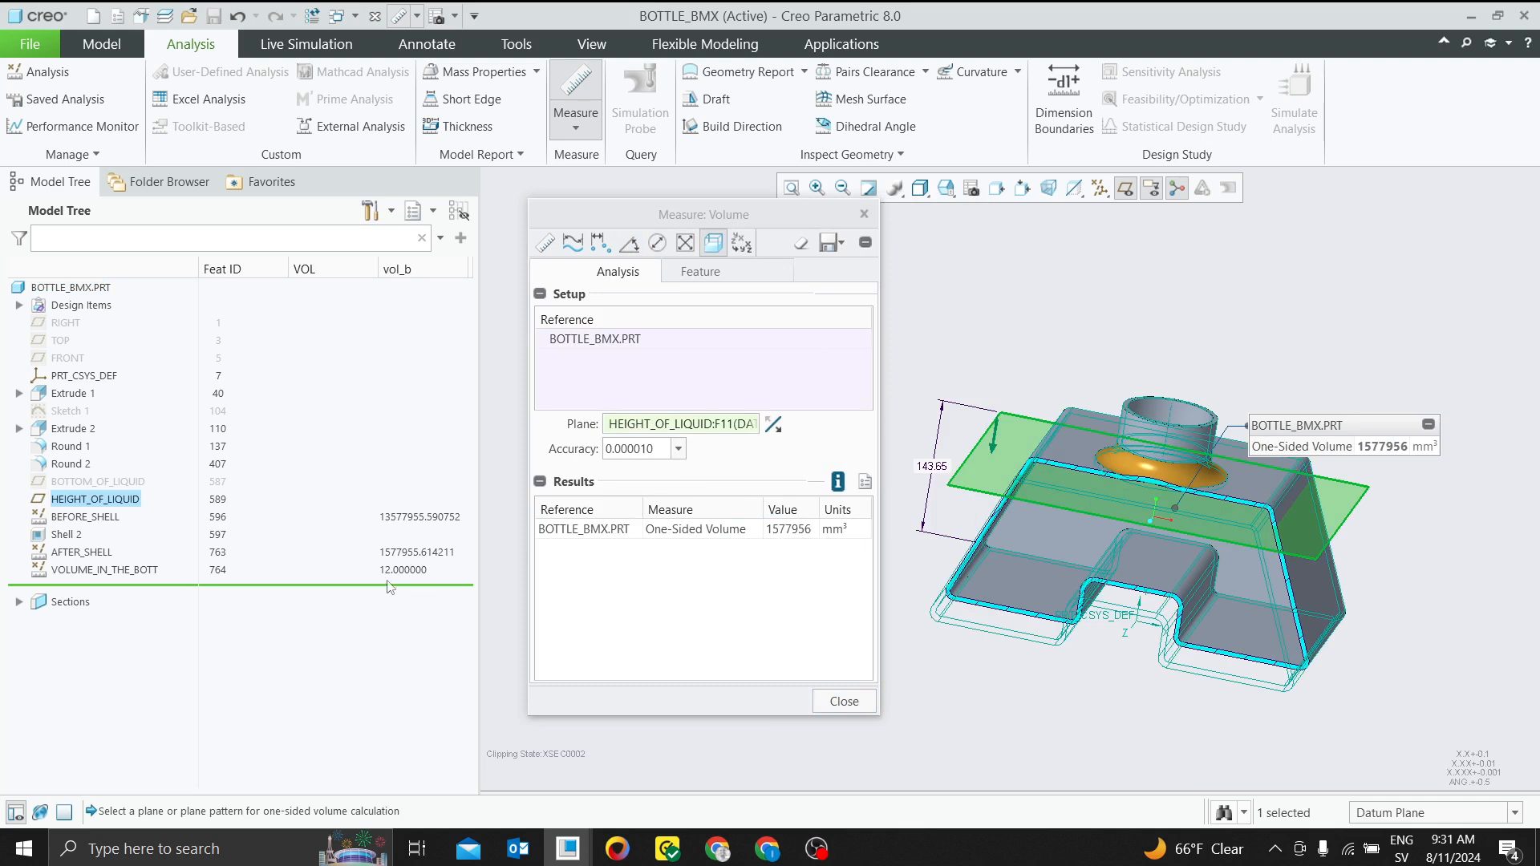
{"action": "left_click", "coordinate": [847, 703]}
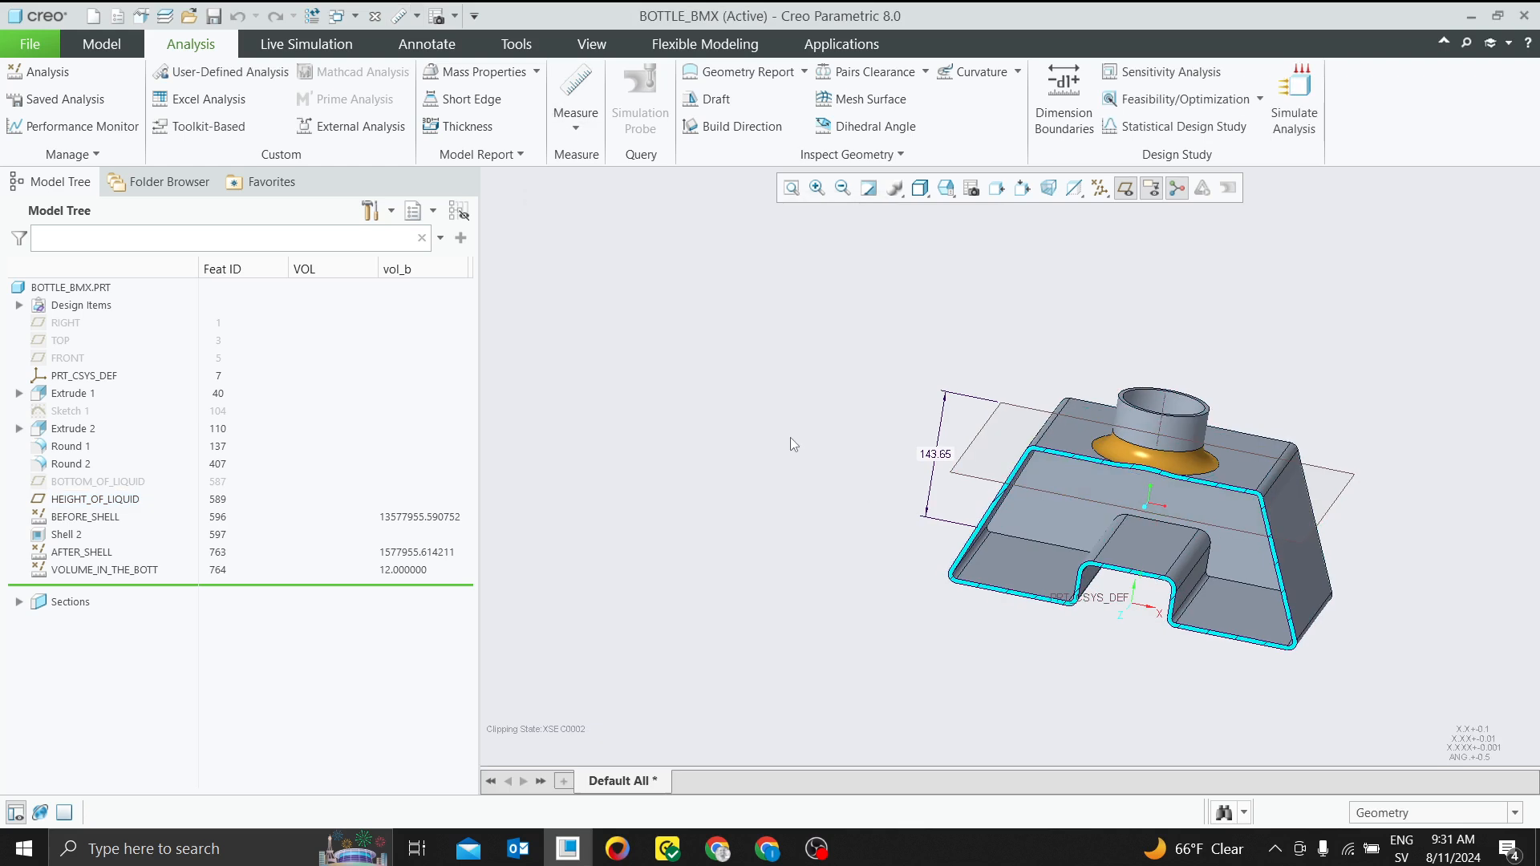
{"action": "left_click", "coordinate": [125, 567]}
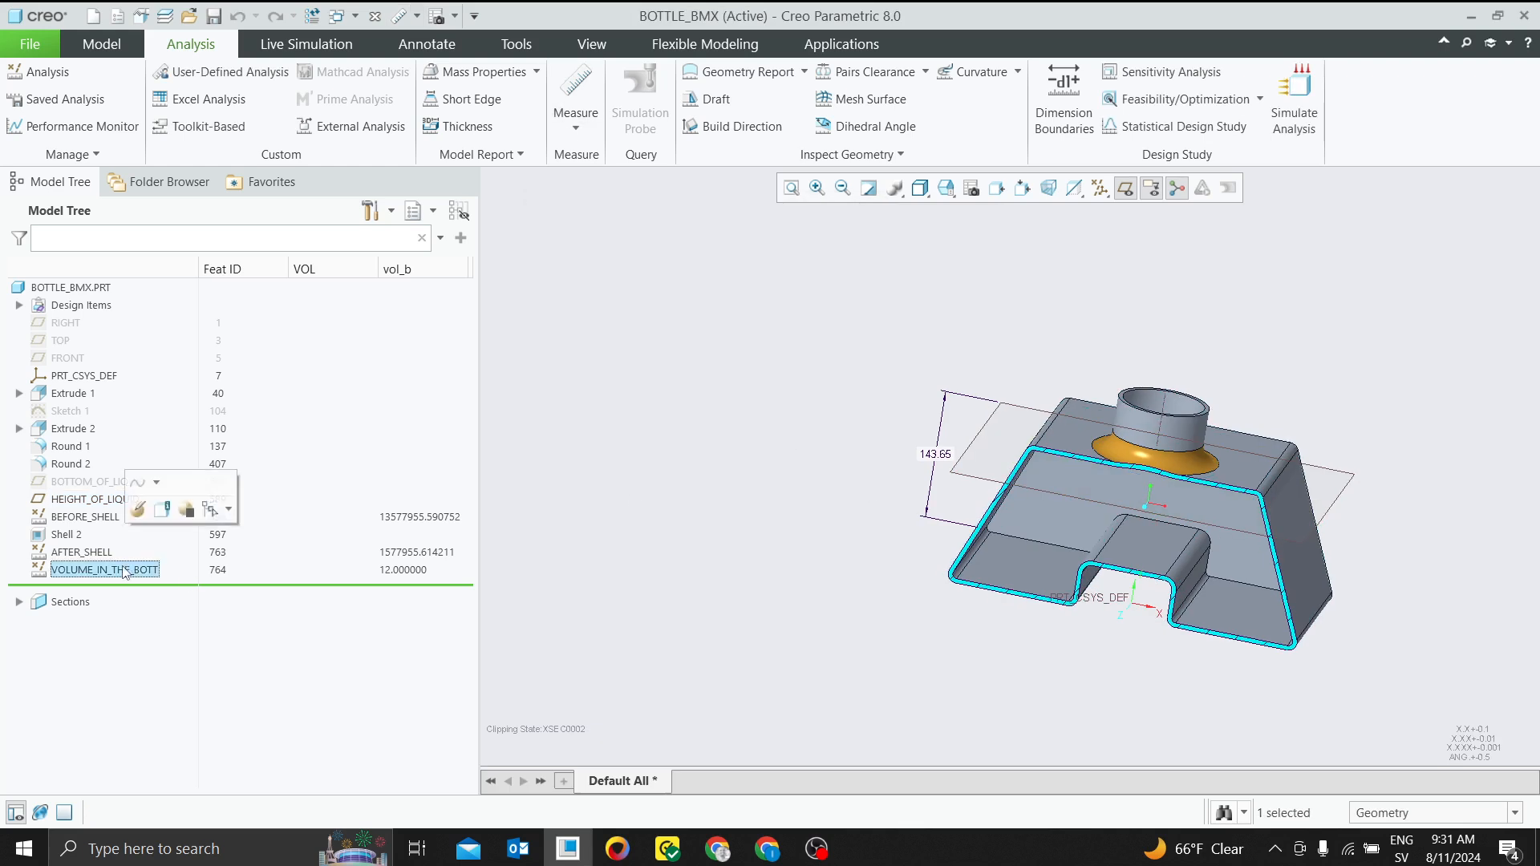
{"action": "left_click", "coordinate": [651, 377]}
Recompute the FEAS1 feasibility study and save it as a model feature named OPTIM1
{"action": "left_click", "coordinate": [1260, 98]}
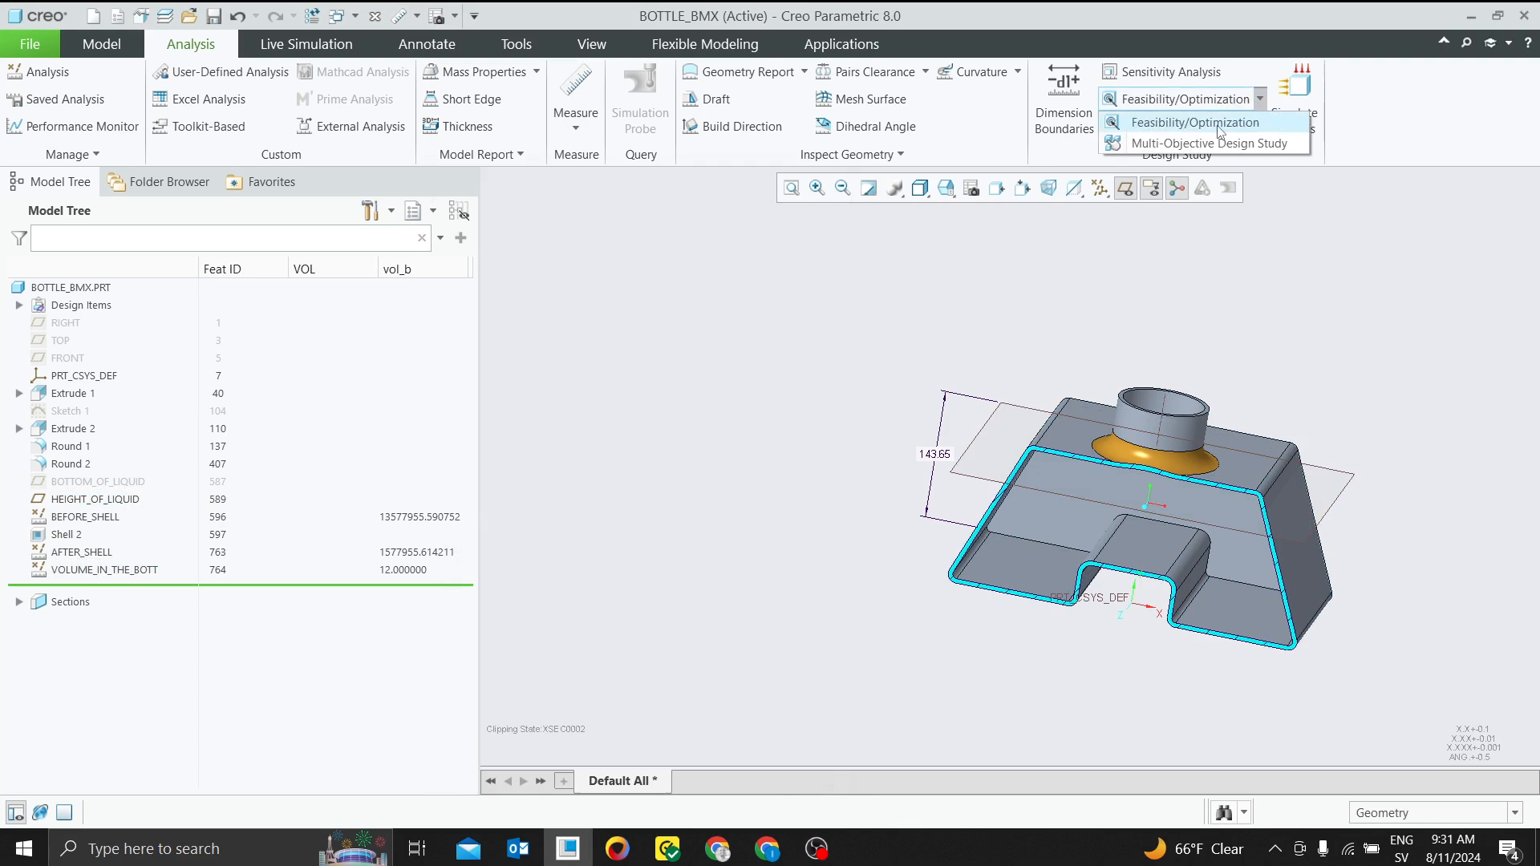
{"action": "left_click", "coordinate": [1179, 114]}
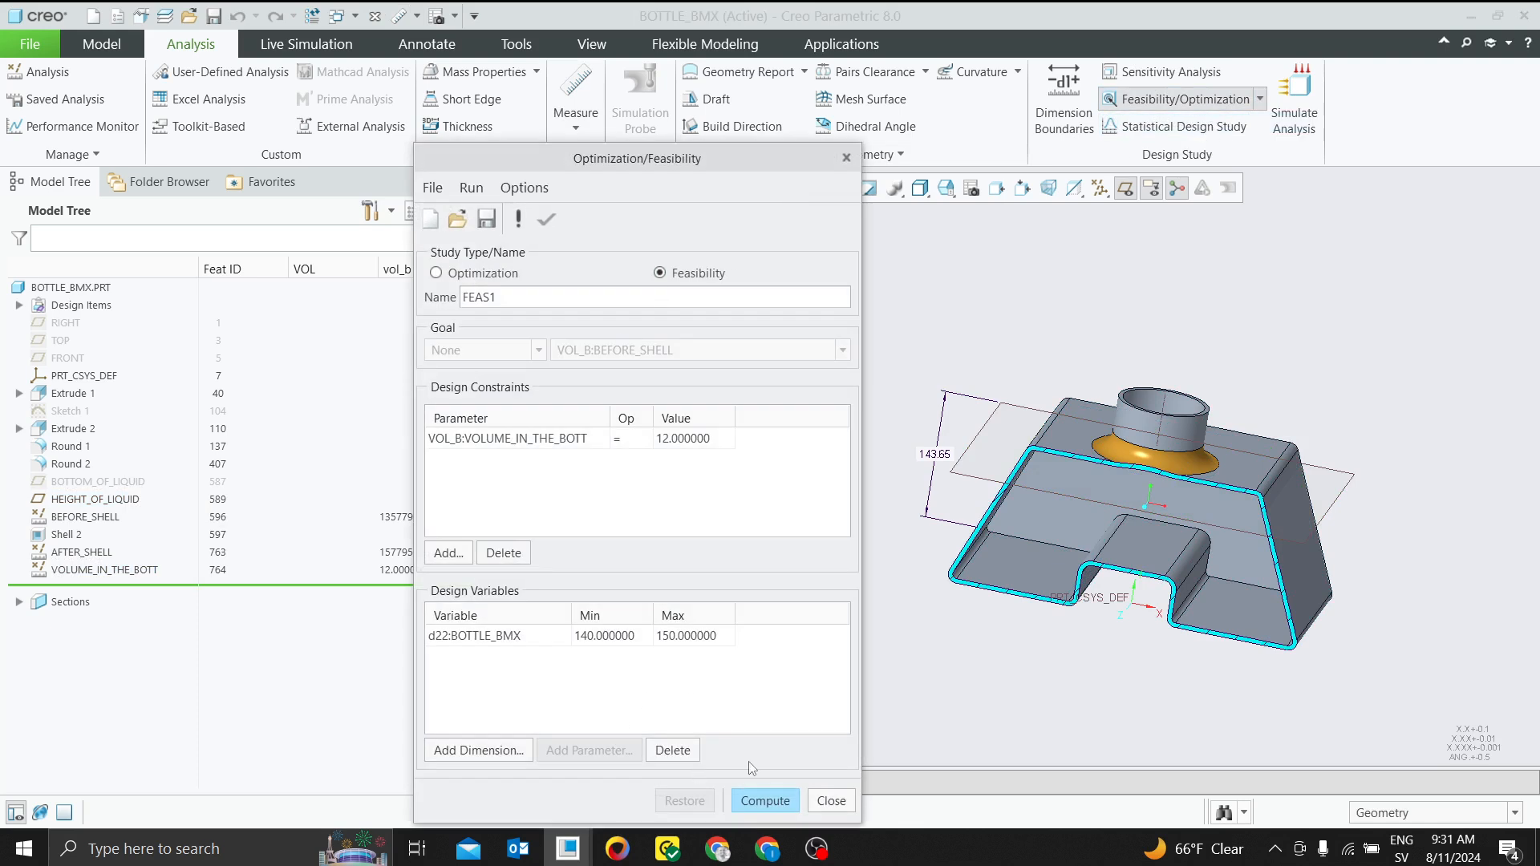
{"action": "left_click", "coordinate": [758, 802]}
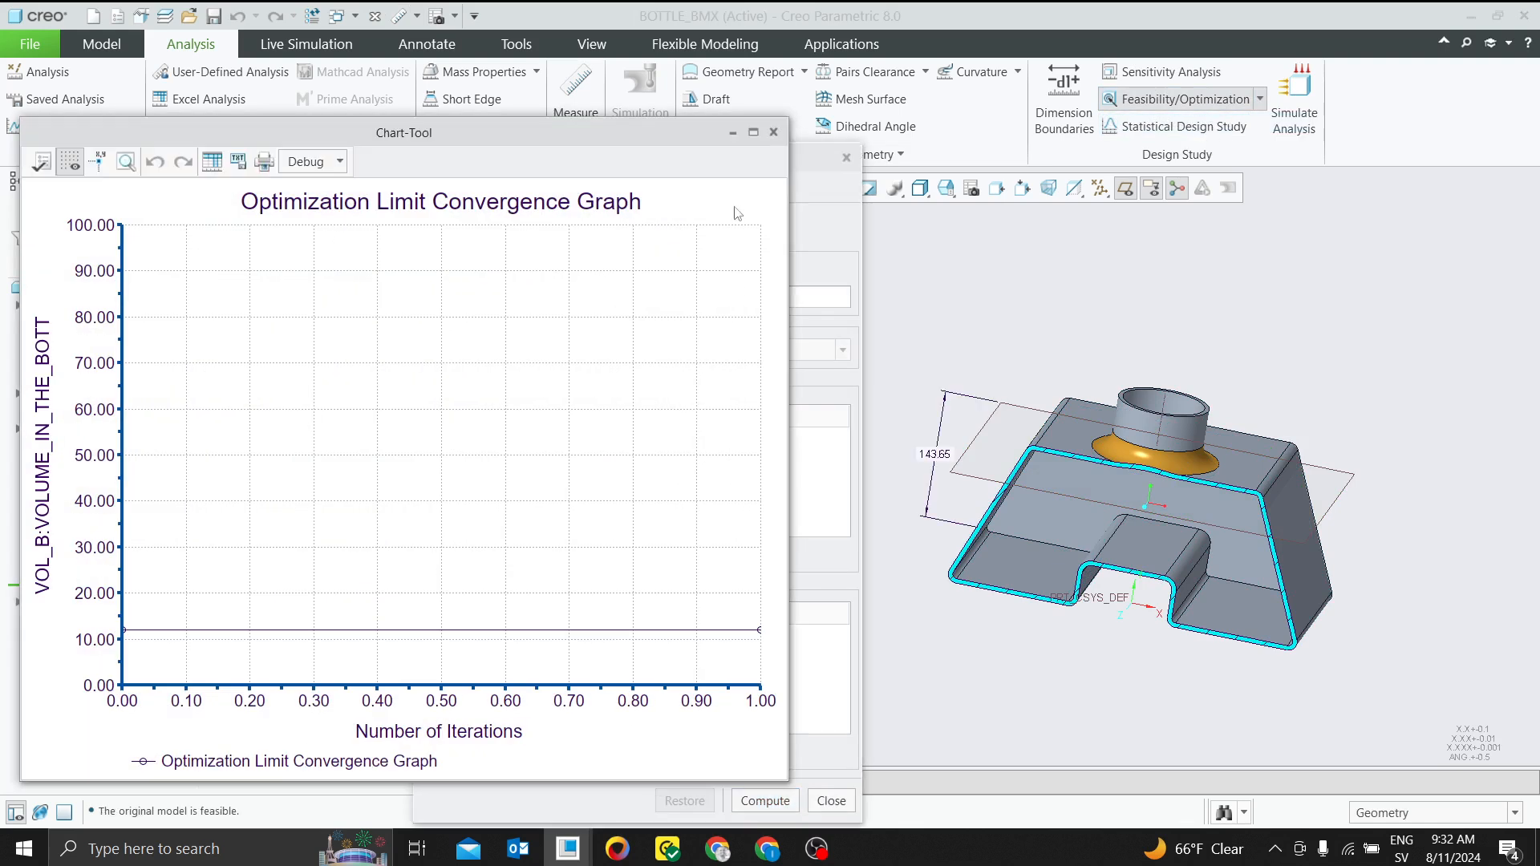
{"action": "left_click", "coordinate": [773, 132]}
{"action": "left_click", "coordinate": [546, 219]}
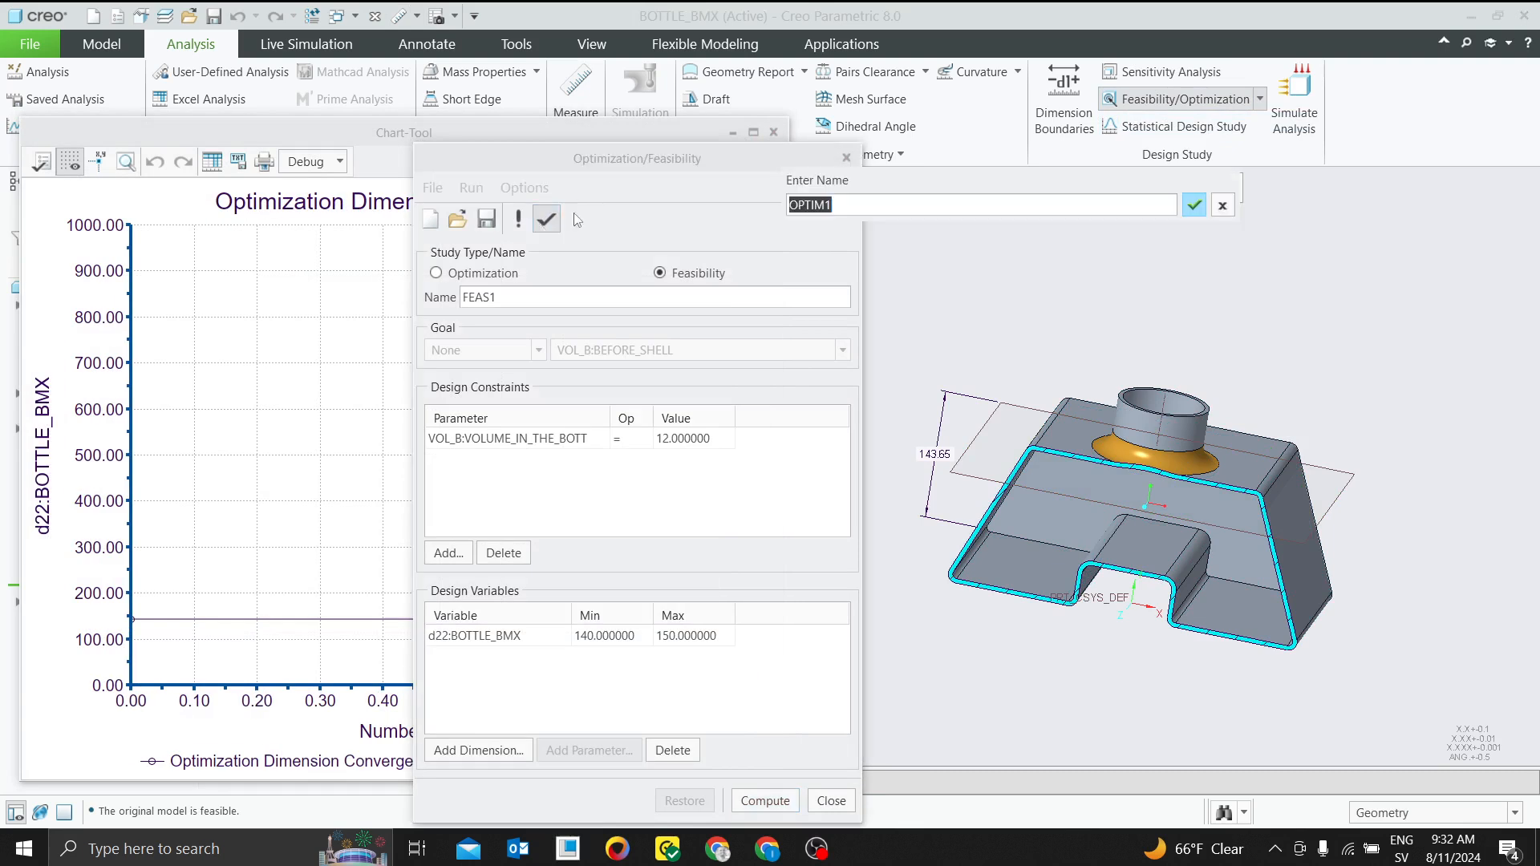
{"action": "left_click", "coordinate": [1195, 206]}
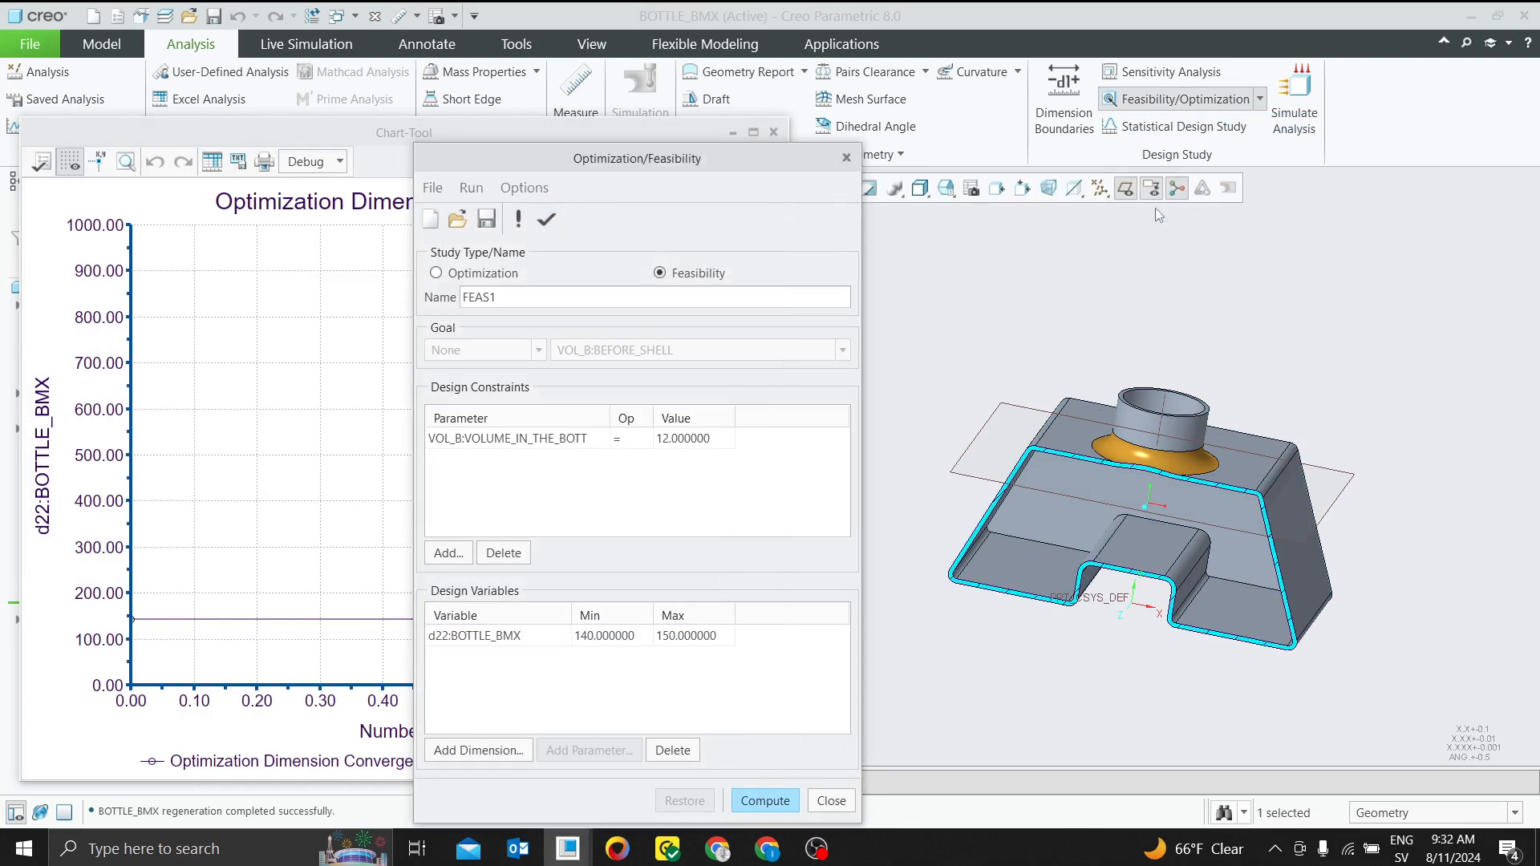
{"action": "left_click", "coordinate": [847, 158]}
{"action": "left_click", "coordinate": [625, 515]}
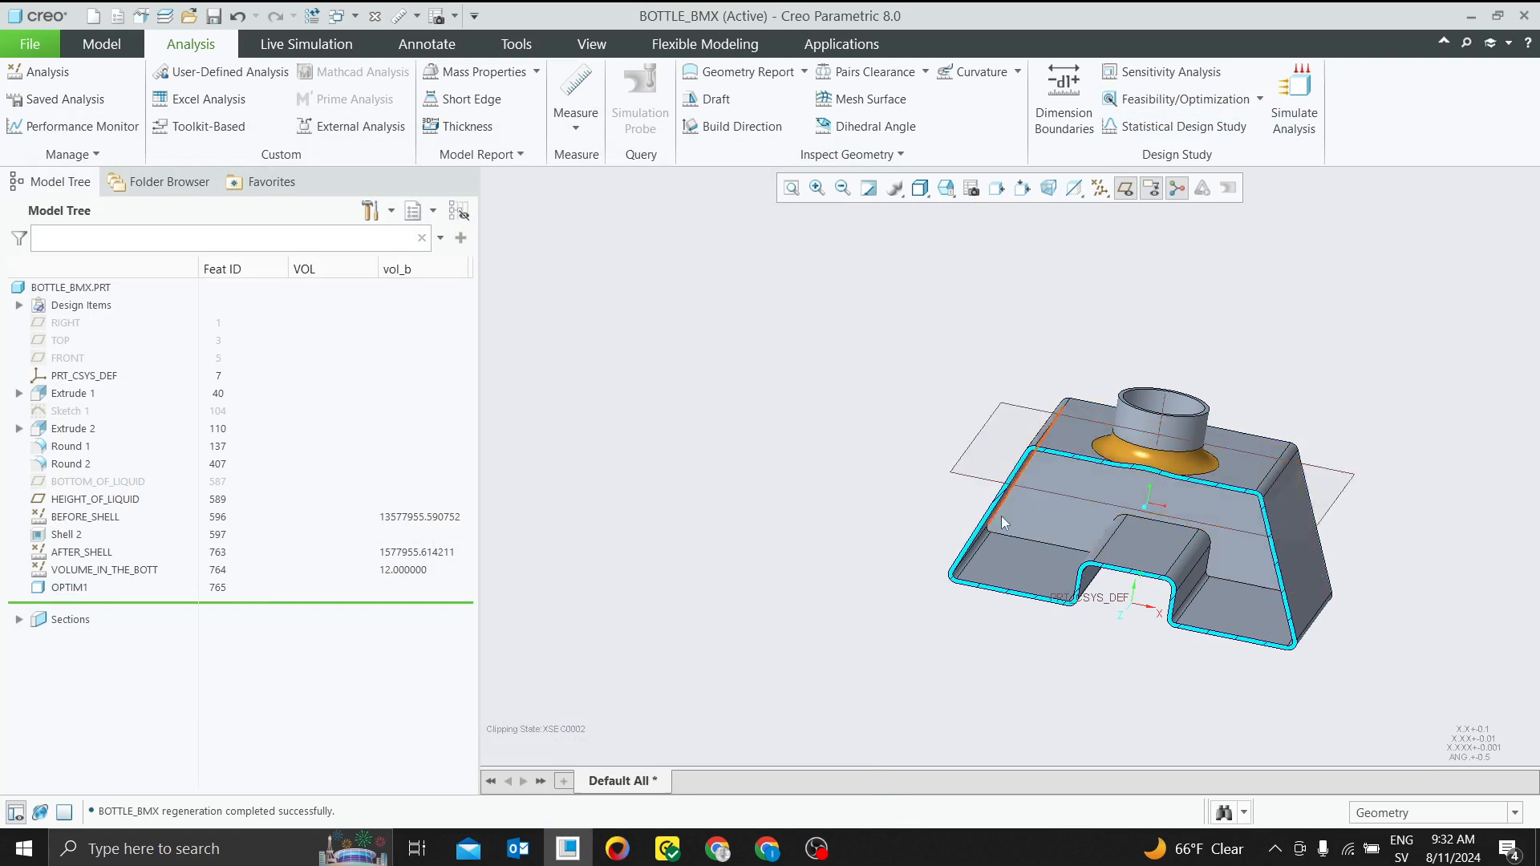
Set the width of the bottle's left foot in Extrude 1 to 180 mm and dismiss the regeneration notification
{"action": "left_click", "coordinate": [1069, 507]}
{"action": "left_click", "coordinate": [946, 190]}
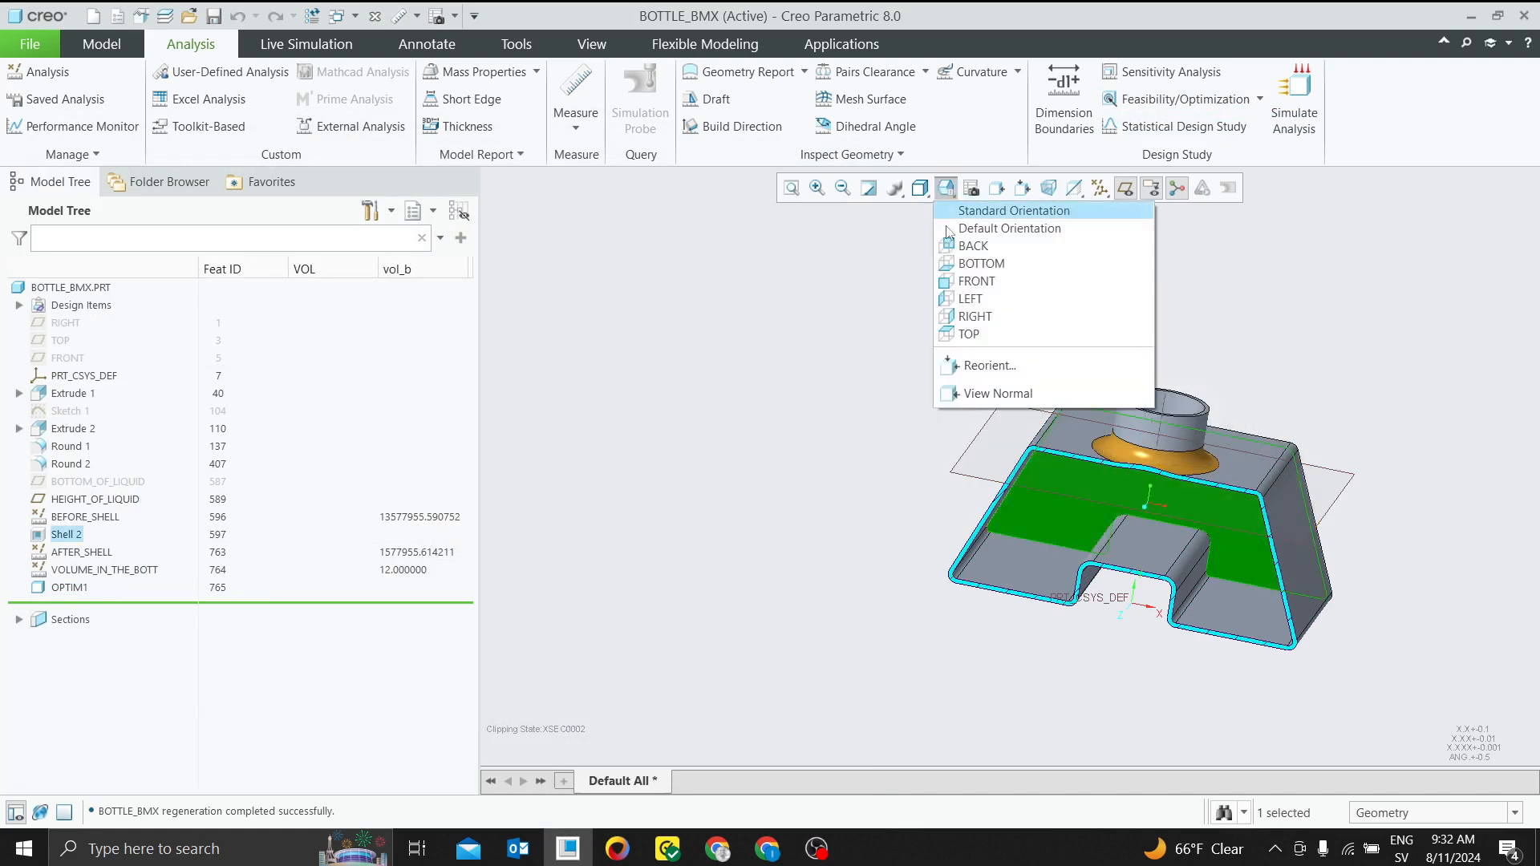
{"action": "left_click", "coordinate": [1004, 280]}
{"action": "left_click", "coordinate": [1261, 333]}
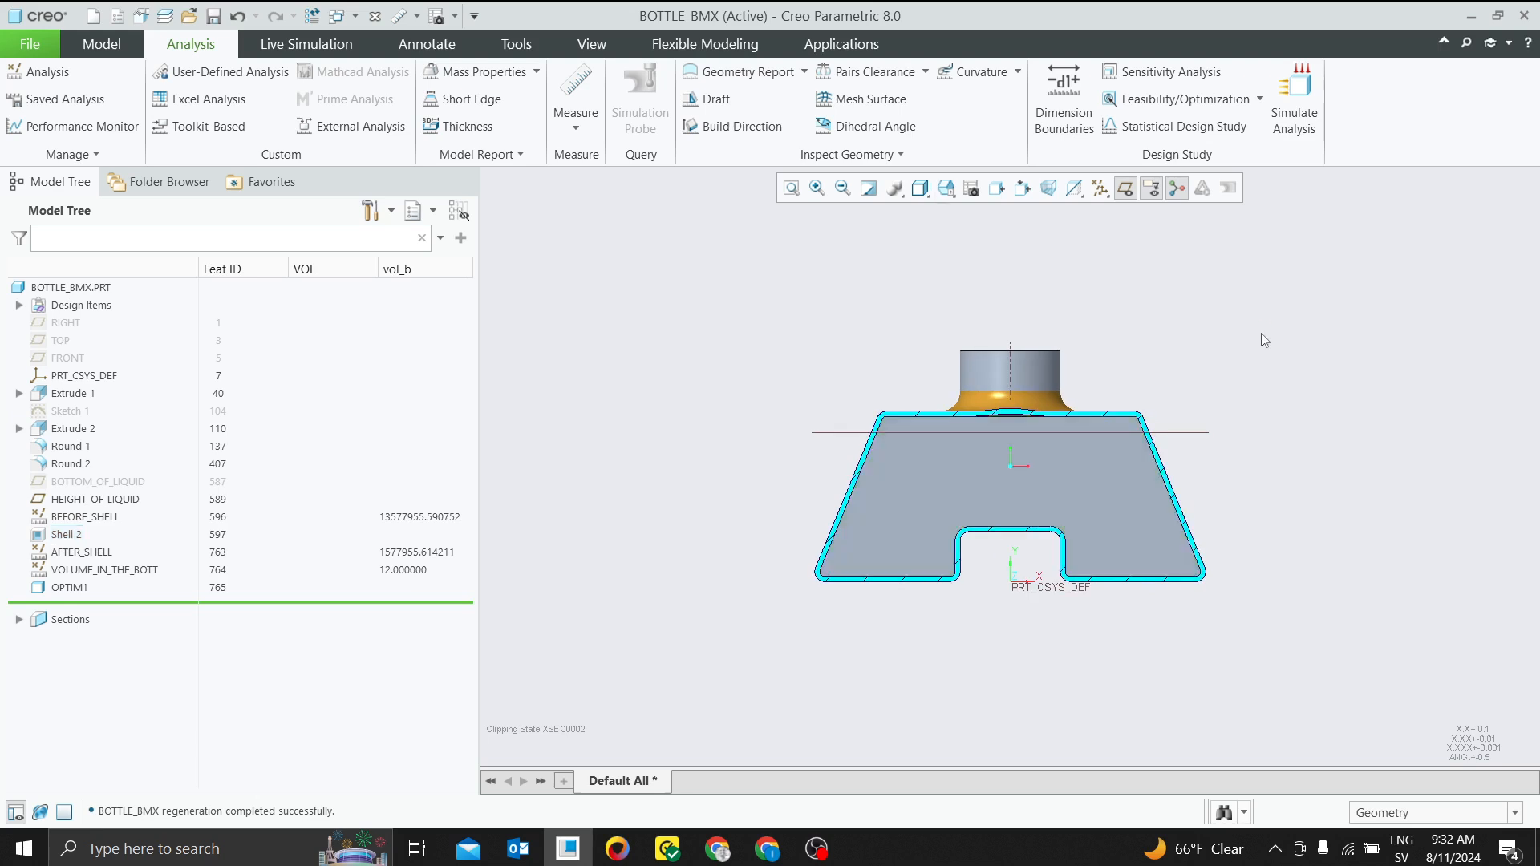
{"action": "scroll", "coordinate": [803, 453], "scroll_direction": "up", "scroll_amount": 1}
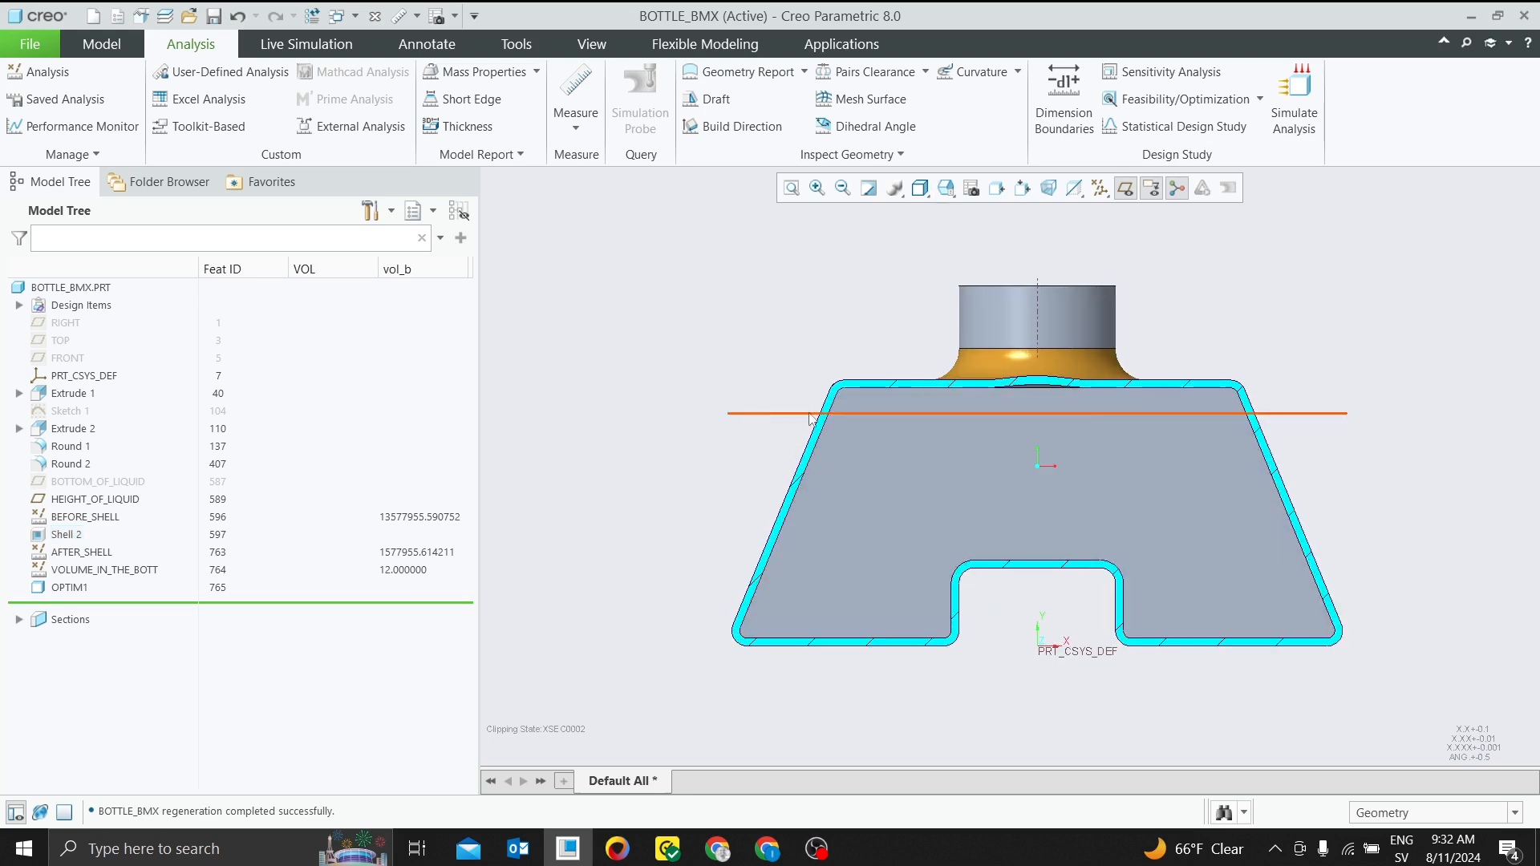
{"action": "left_click", "coordinate": [86, 393]}
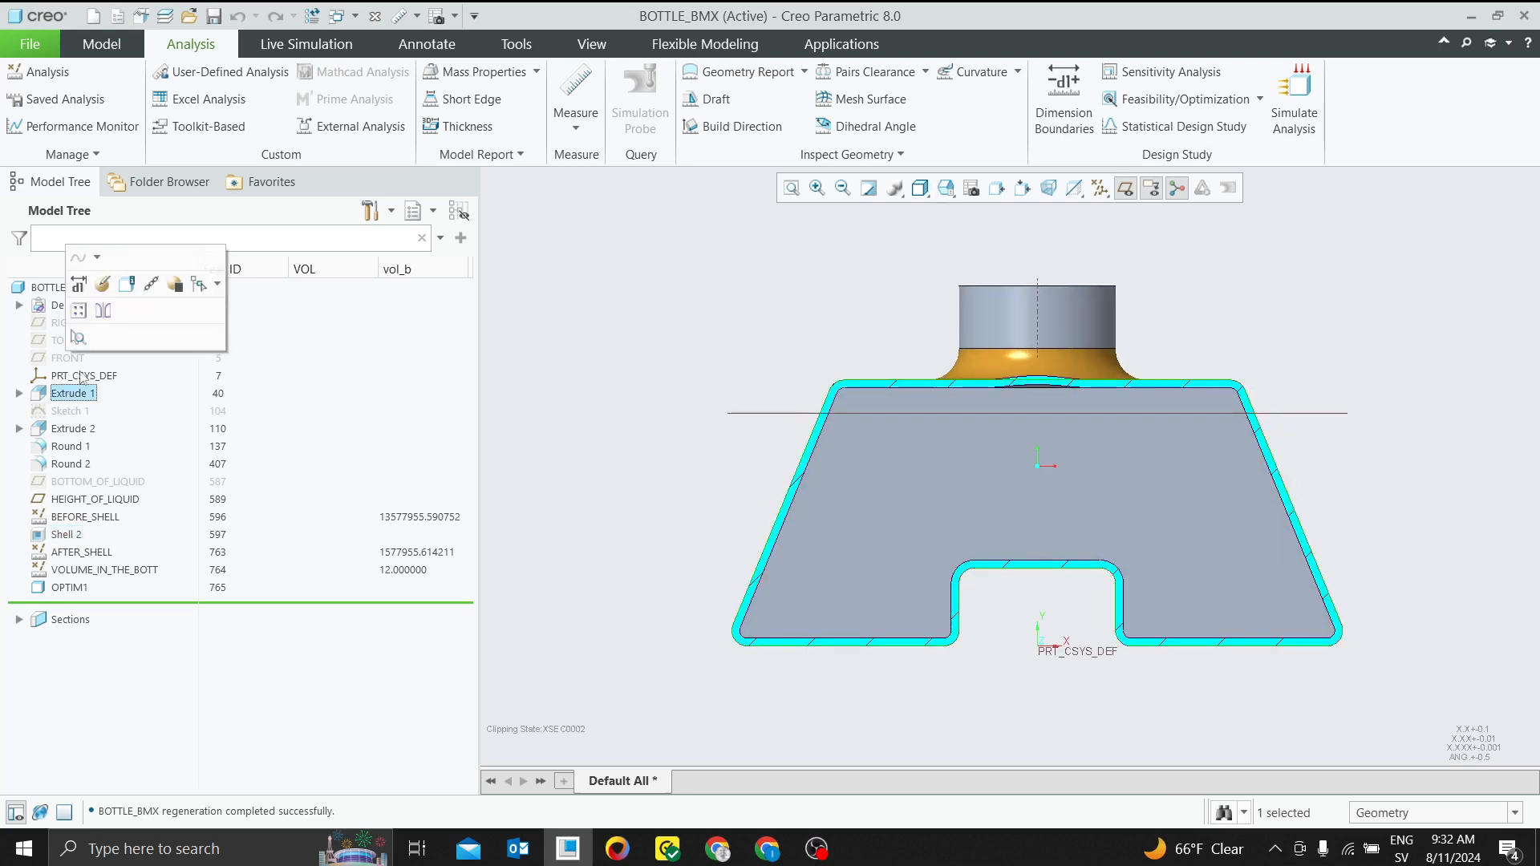
{"action": "left_click", "coordinate": [101, 292]}
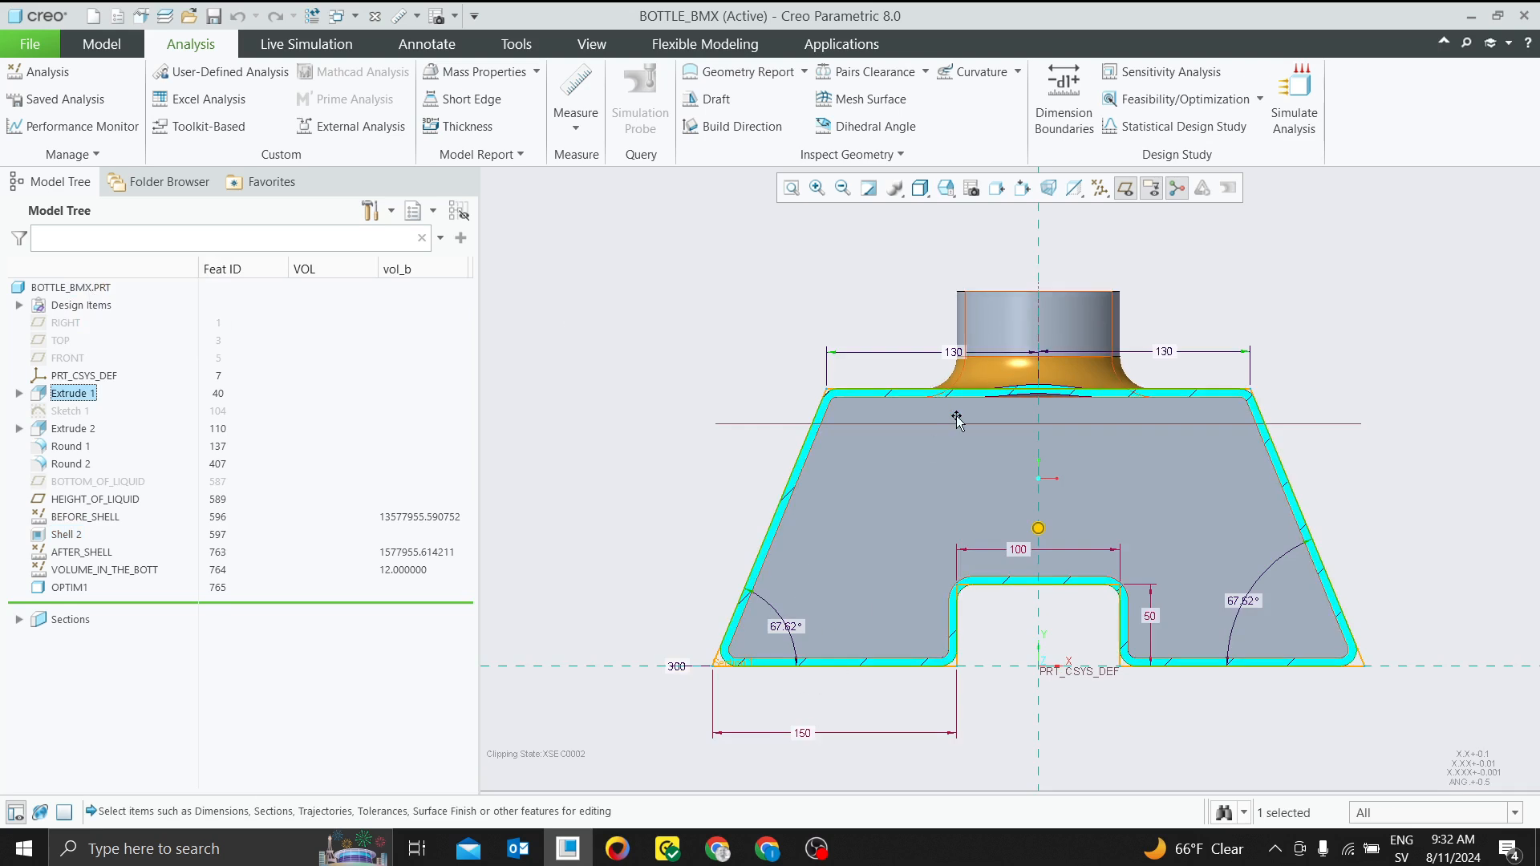
{"action": "double_click", "coordinate": [802, 732]}
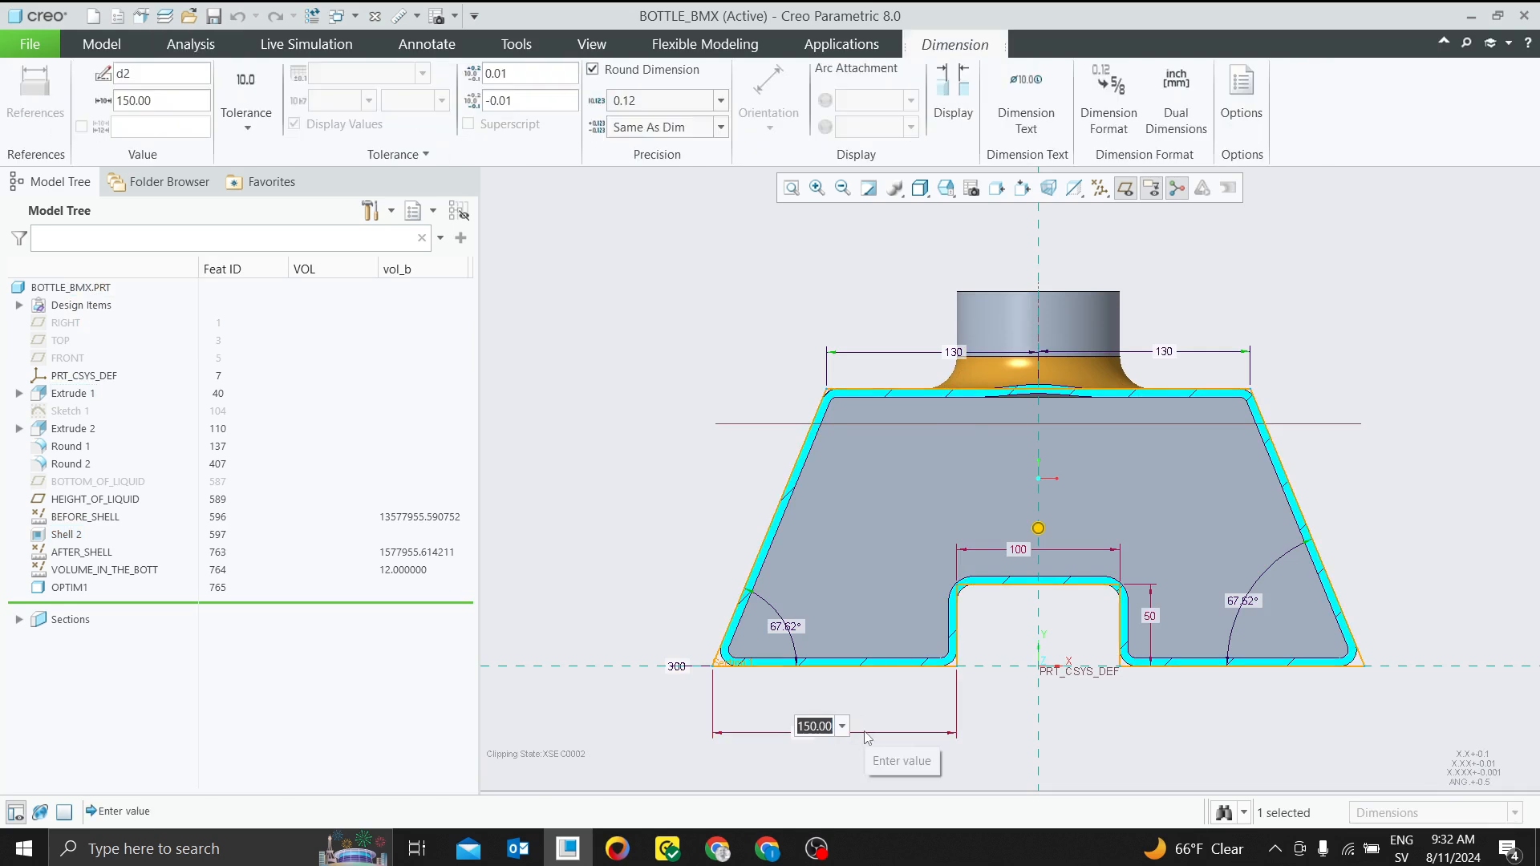
{"action": "type", "text": "180"}
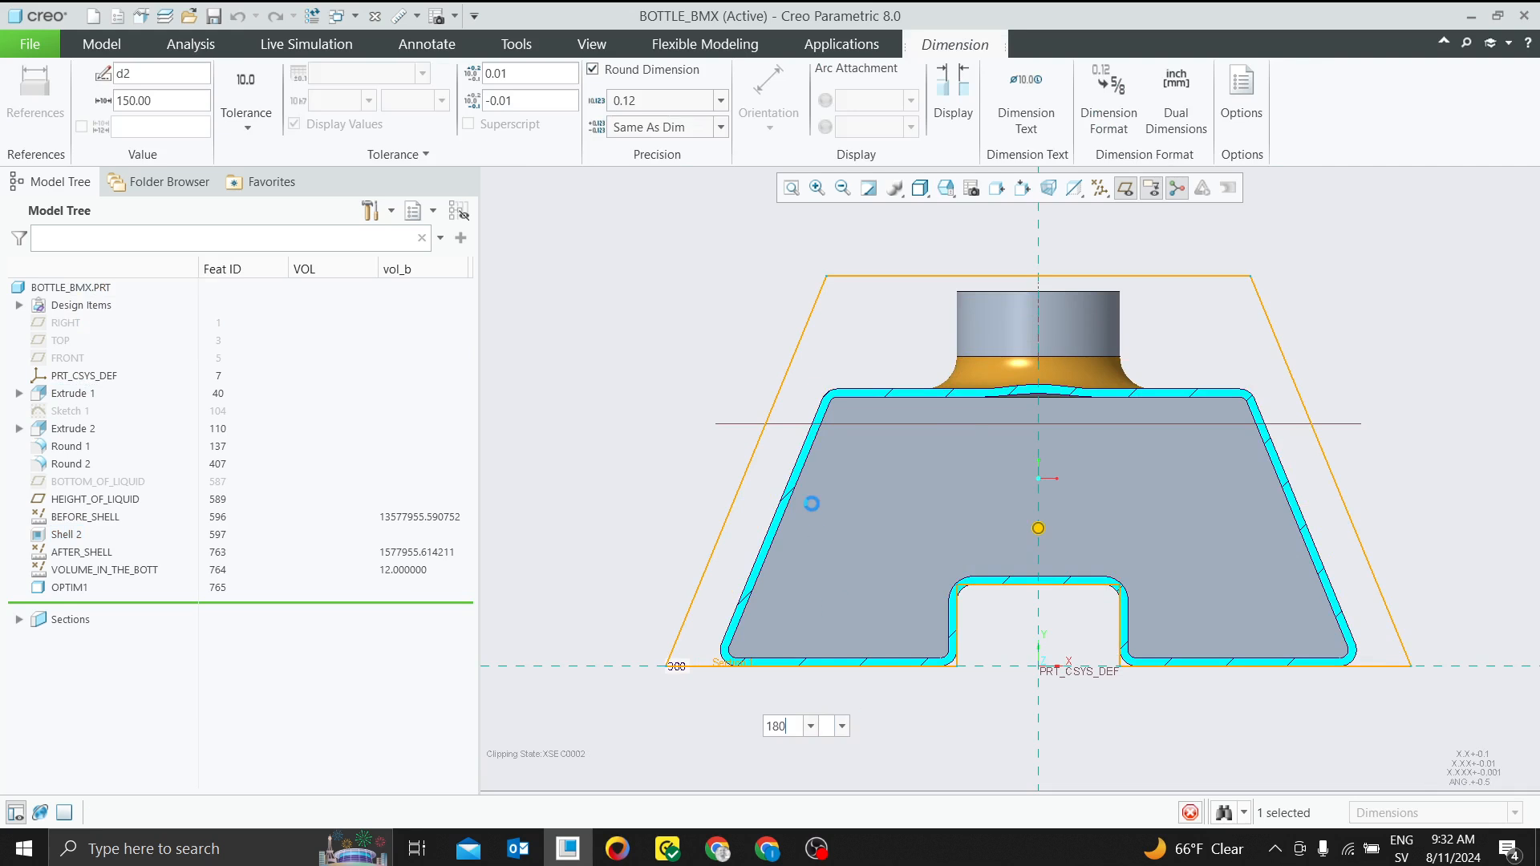
{"action": "key", "text": "Return"}
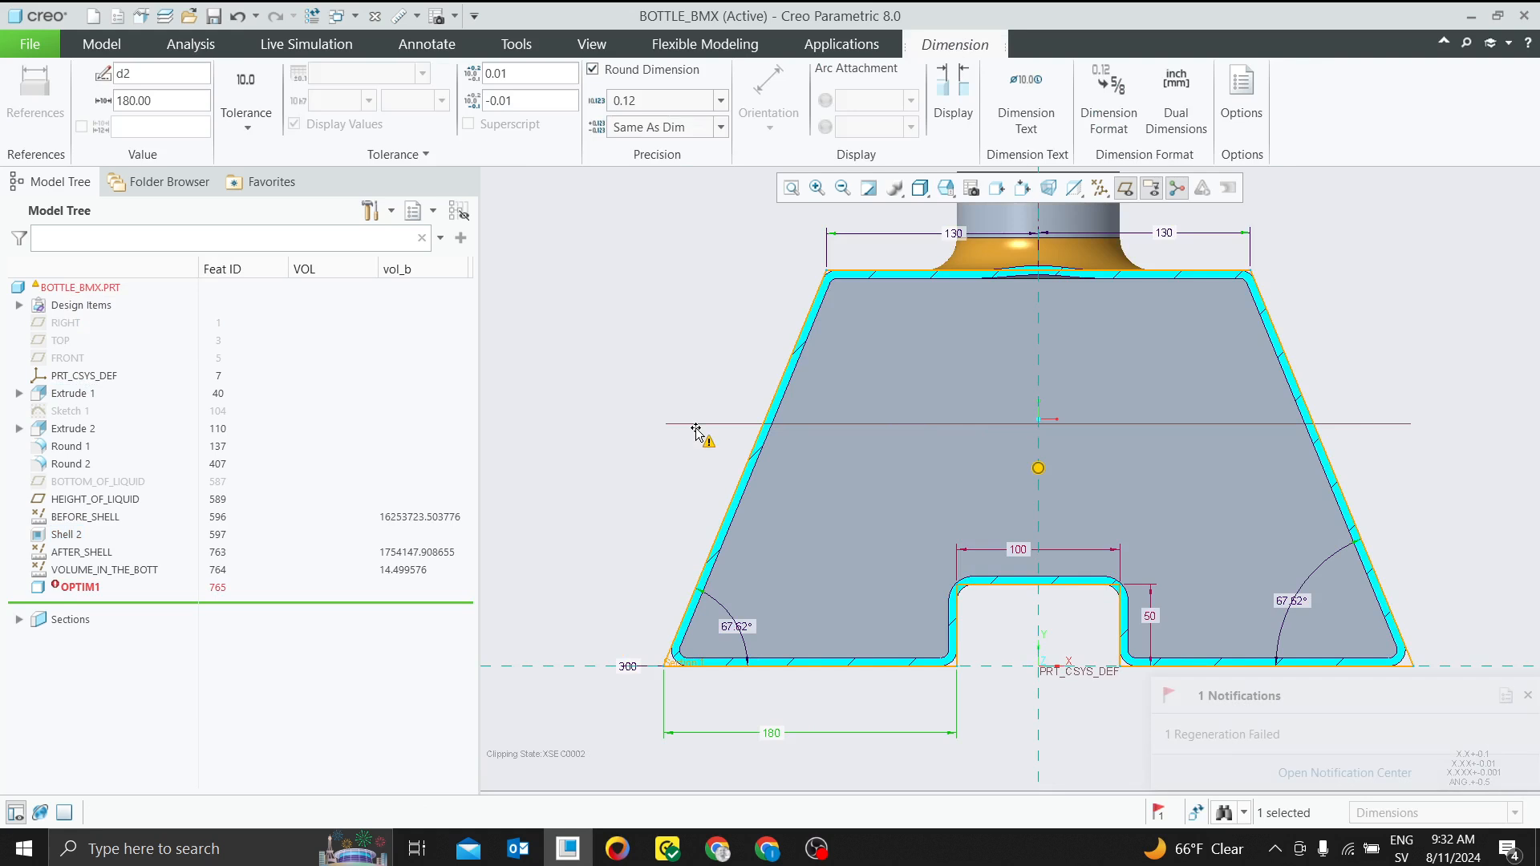
{"action": "left_click", "coordinate": [1527, 696]}
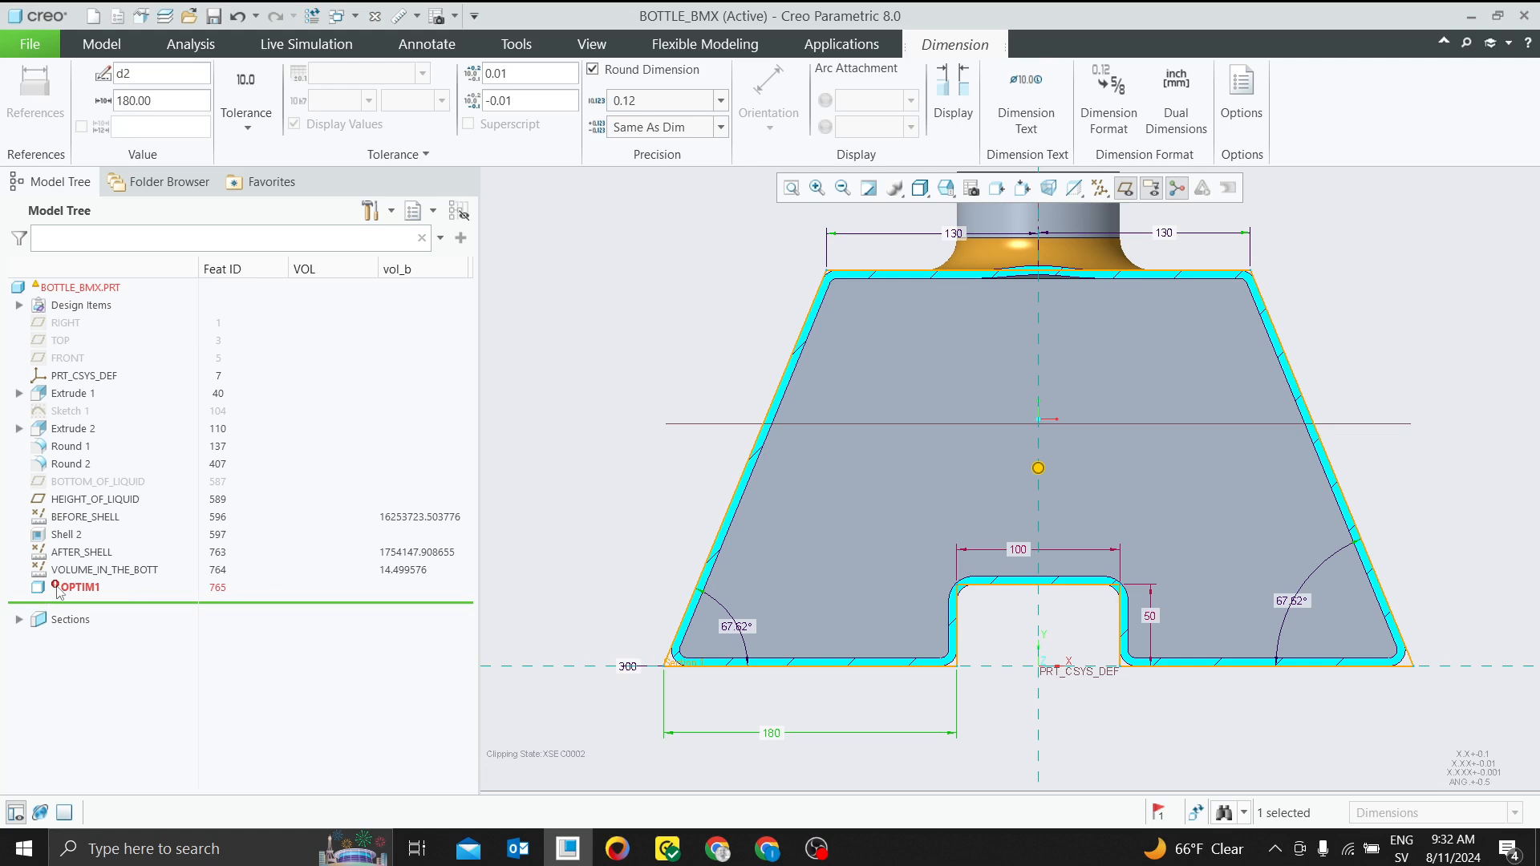
{"action": "mouse_move", "coordinate": [57, 591]}
{"action": "left_click", "coordinate": [82, 589]}
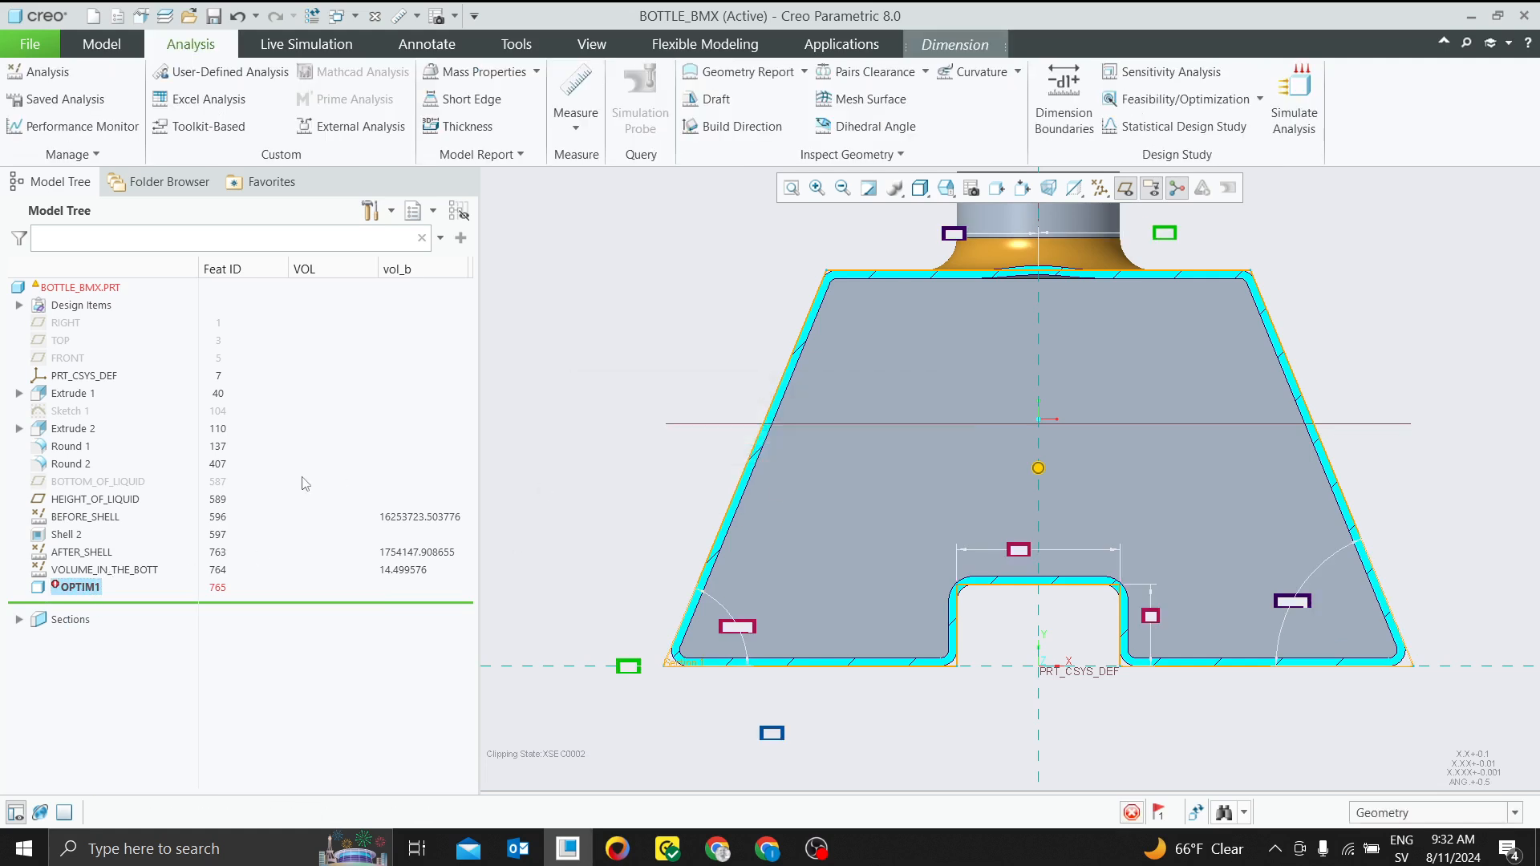
{"action": "right_click", "coordinate": [121, 573]}
{"action": "left_click", "coordinate": [130, 539]}
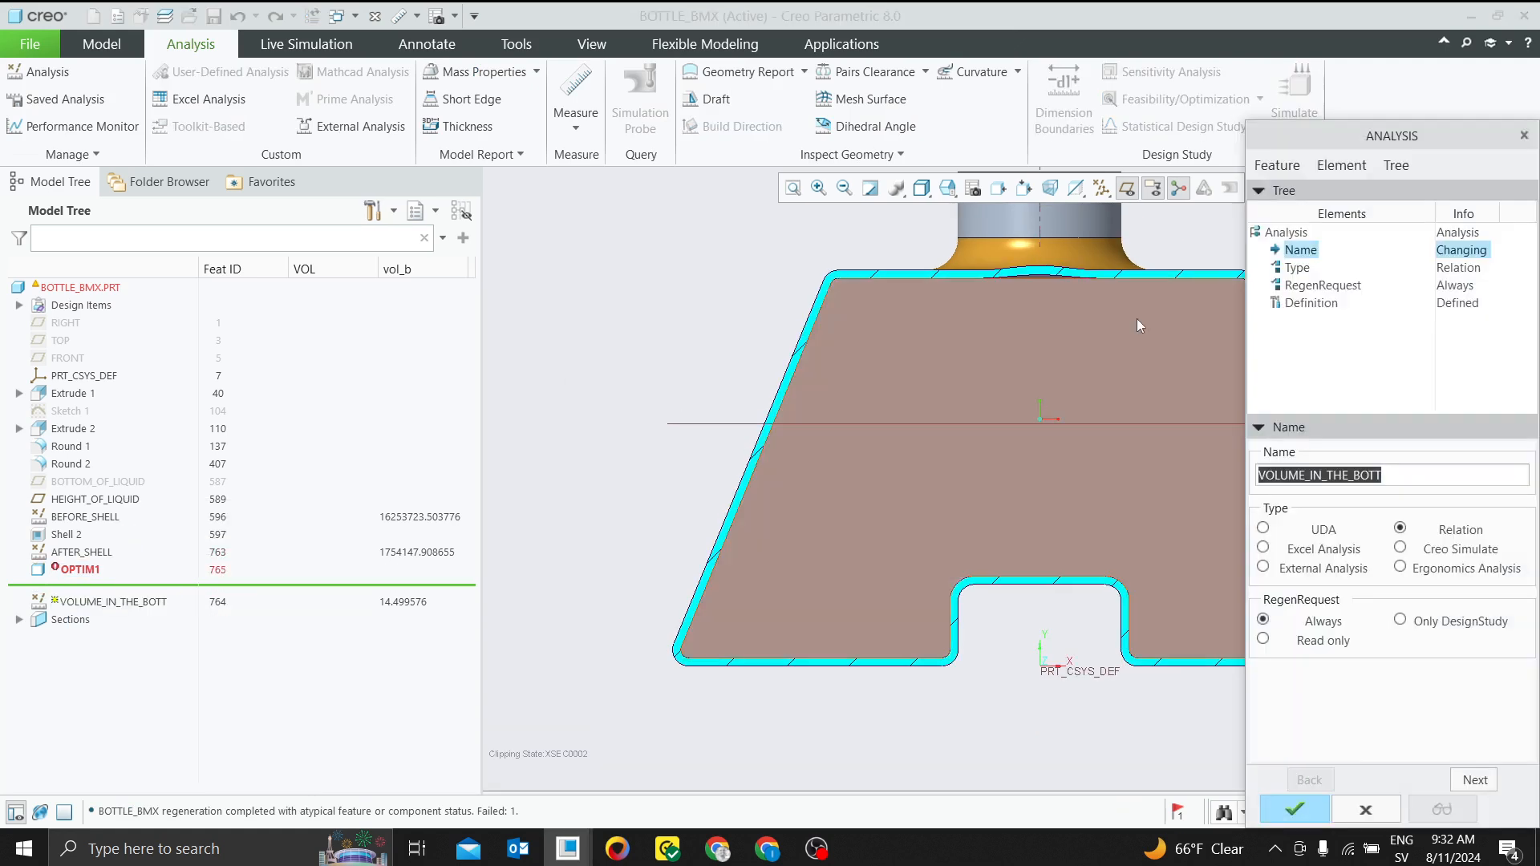
{"action": "left_click", "coordinate": [1523, 137]}
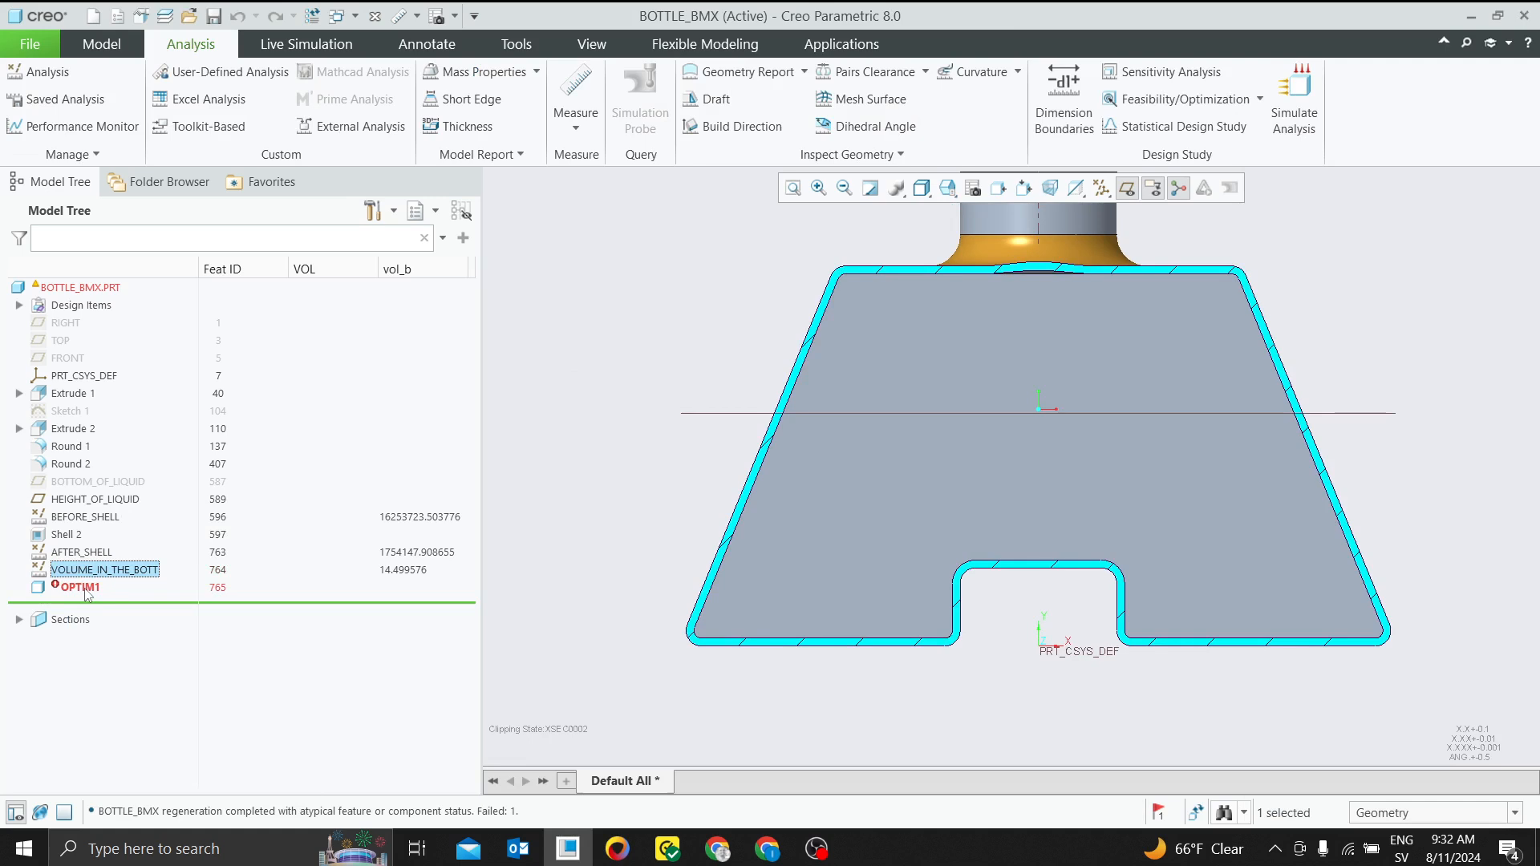
Redefine the OPTIM1 feature so its design variable d22:BOTTLE_BMX ranges from 50 to 200, and apply the redefinition
{"action": "left_click", "coordinate": [80, 588]}
{"action": "right_click", "coordinate": [85, 589]}
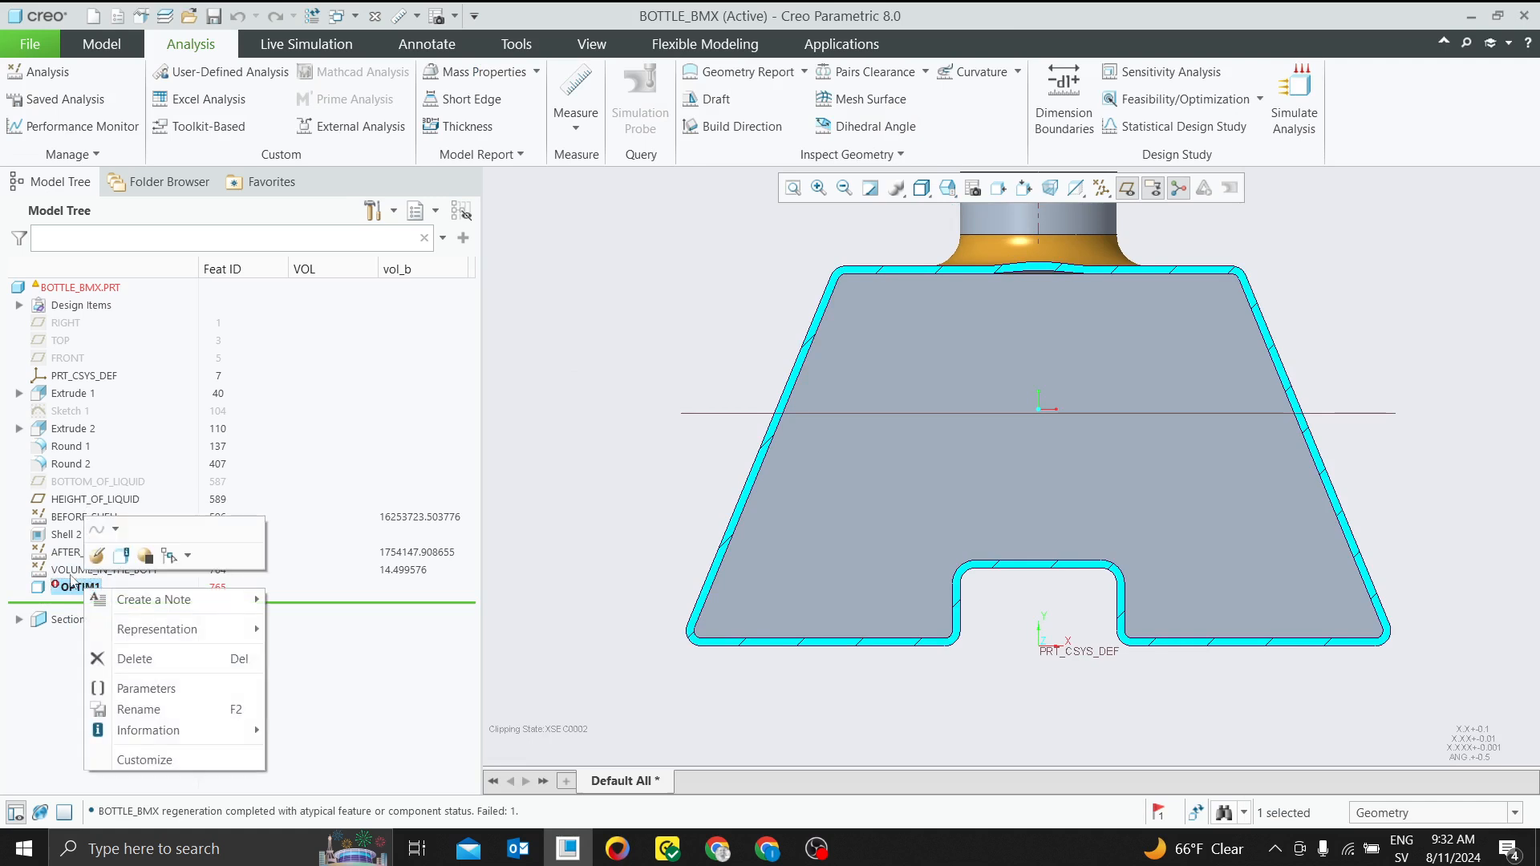
{"action": "left_click", "coordinate": [98, 556]}
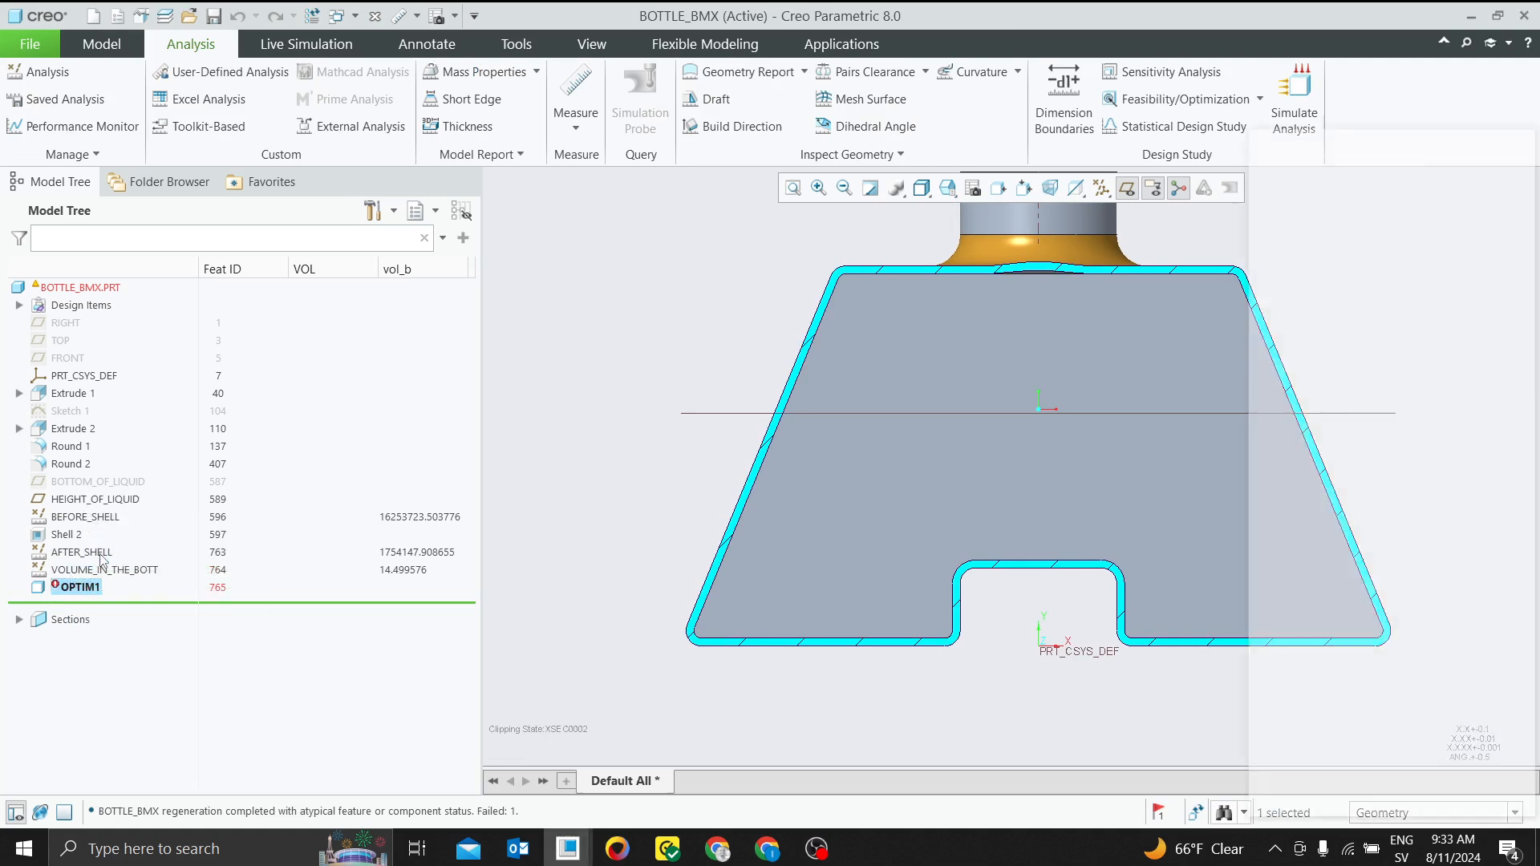
{"action": "left_click_drag", "start_coordinate": [1355, 138], "coordinate": [791, 133]}
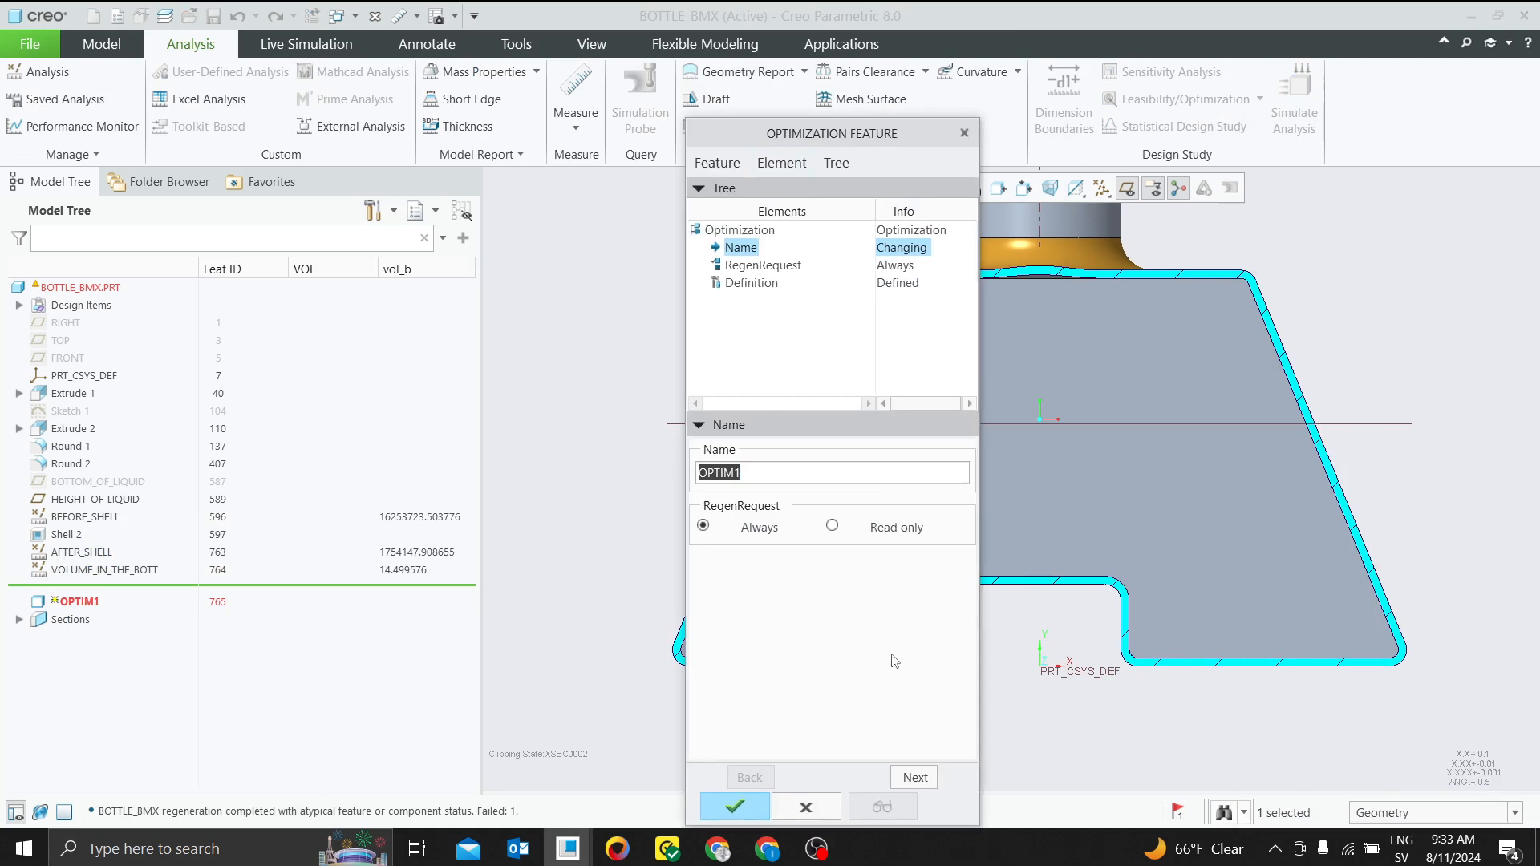
{"action": "left_click", "coordinate": [931, 783]}
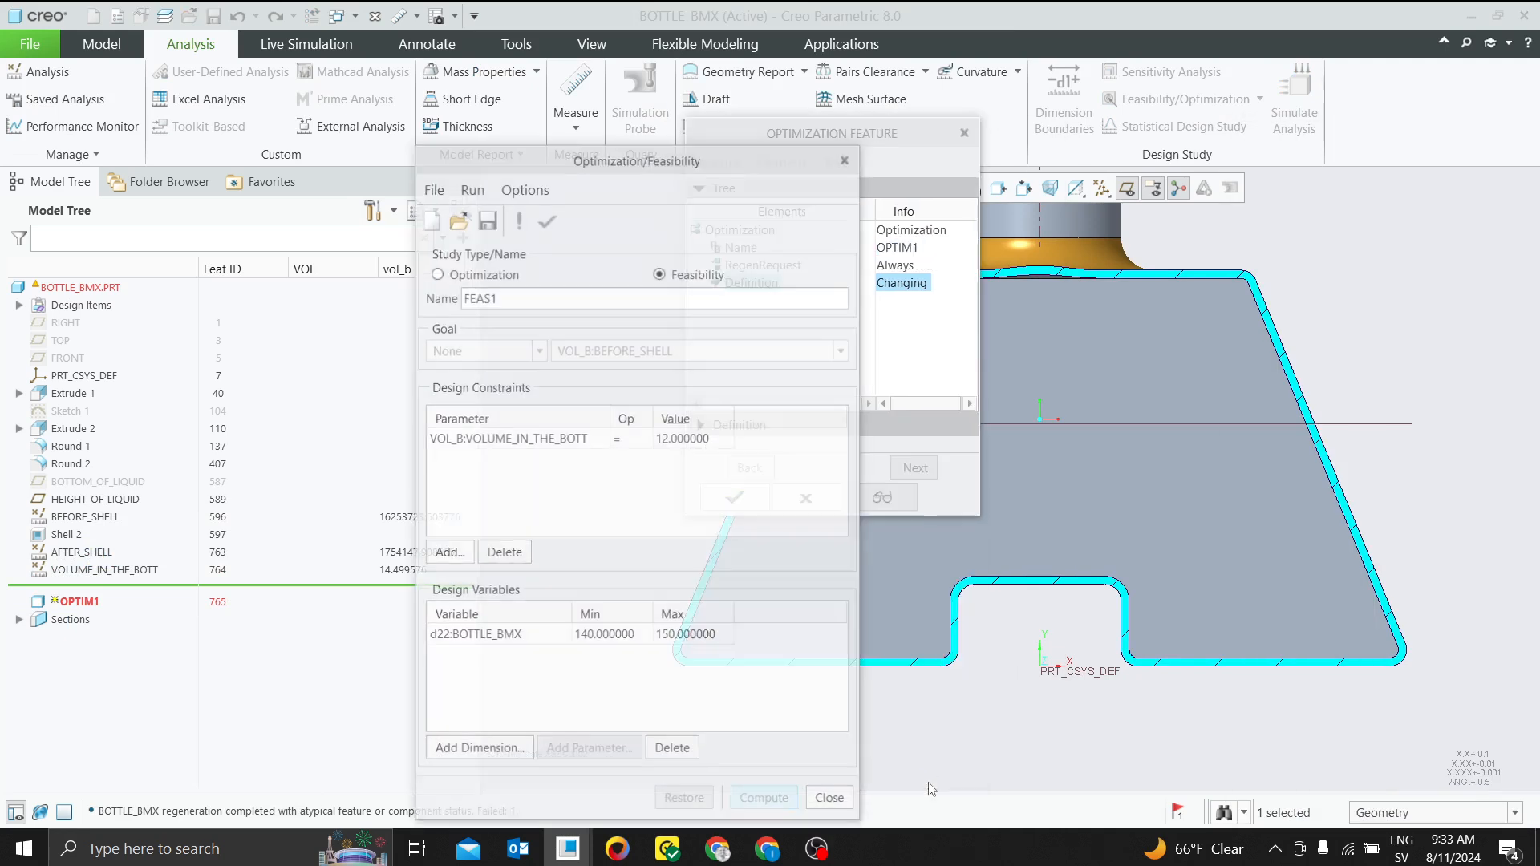
{"action": "left_click", "coordinate": [600, 636]}
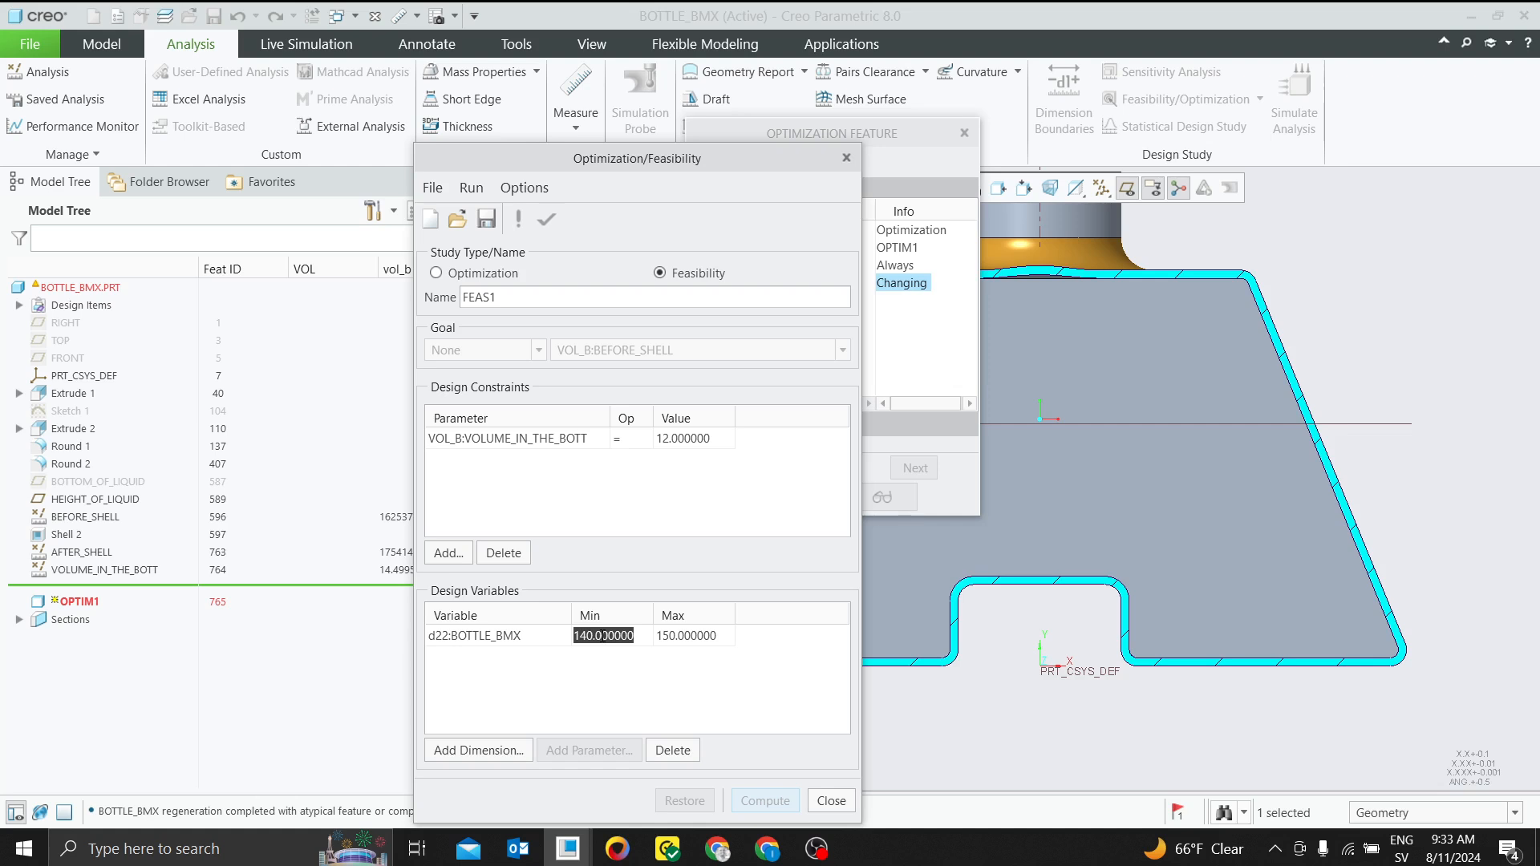
{"action": "type", "text": "50"}
{"action": "left_click", "coordinate": [709, 631]}
{"action": "type", "text": "2"}
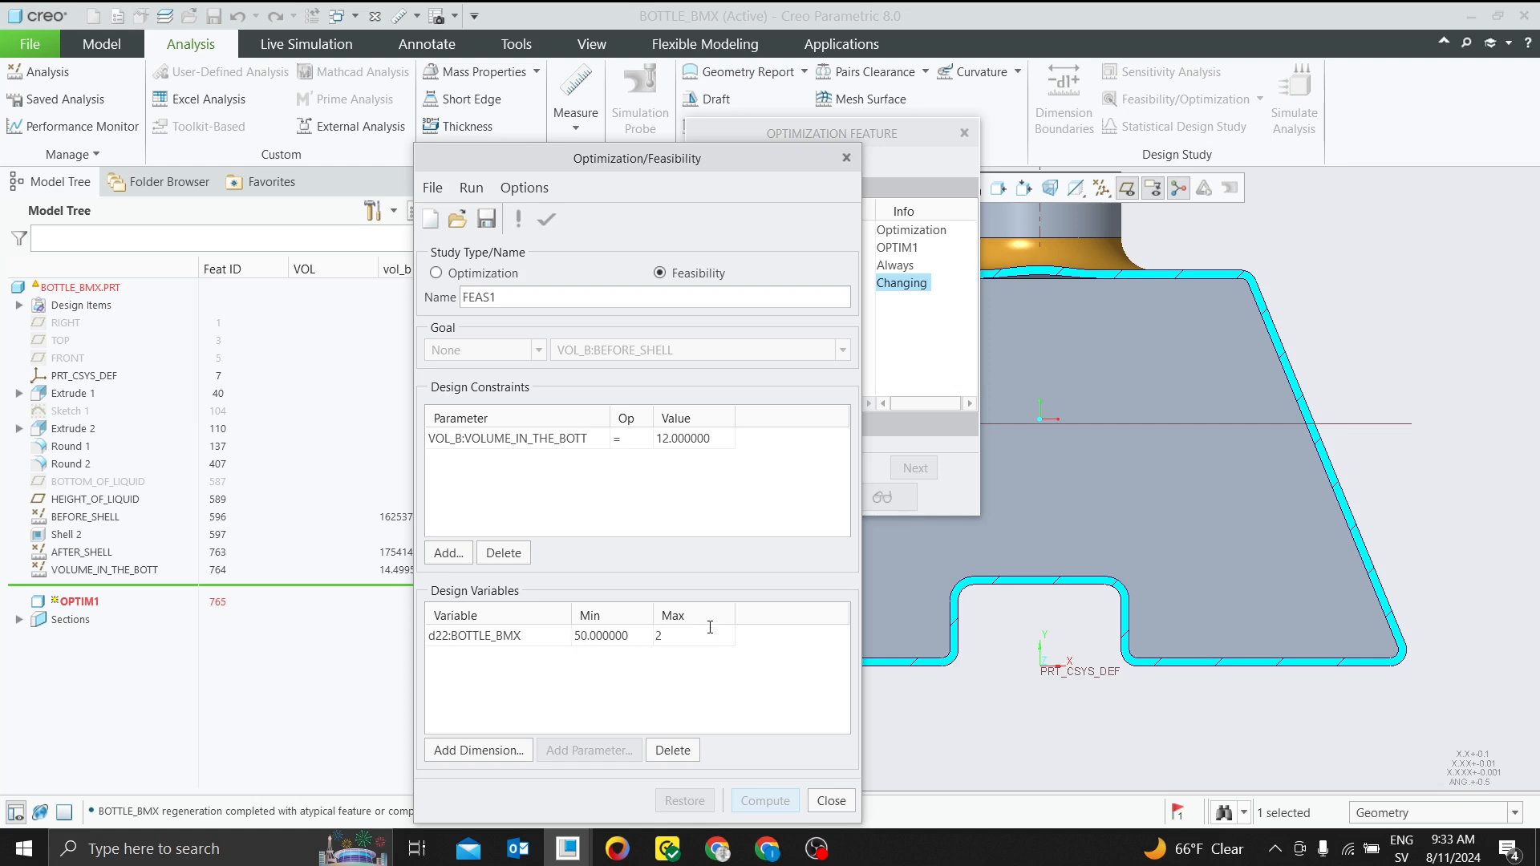
{"action": "type", "text": "00"}
{"action": "left_click", "coordinate": [778, 725]}
{"action": "left_click", "coordinate": [519, 190]}
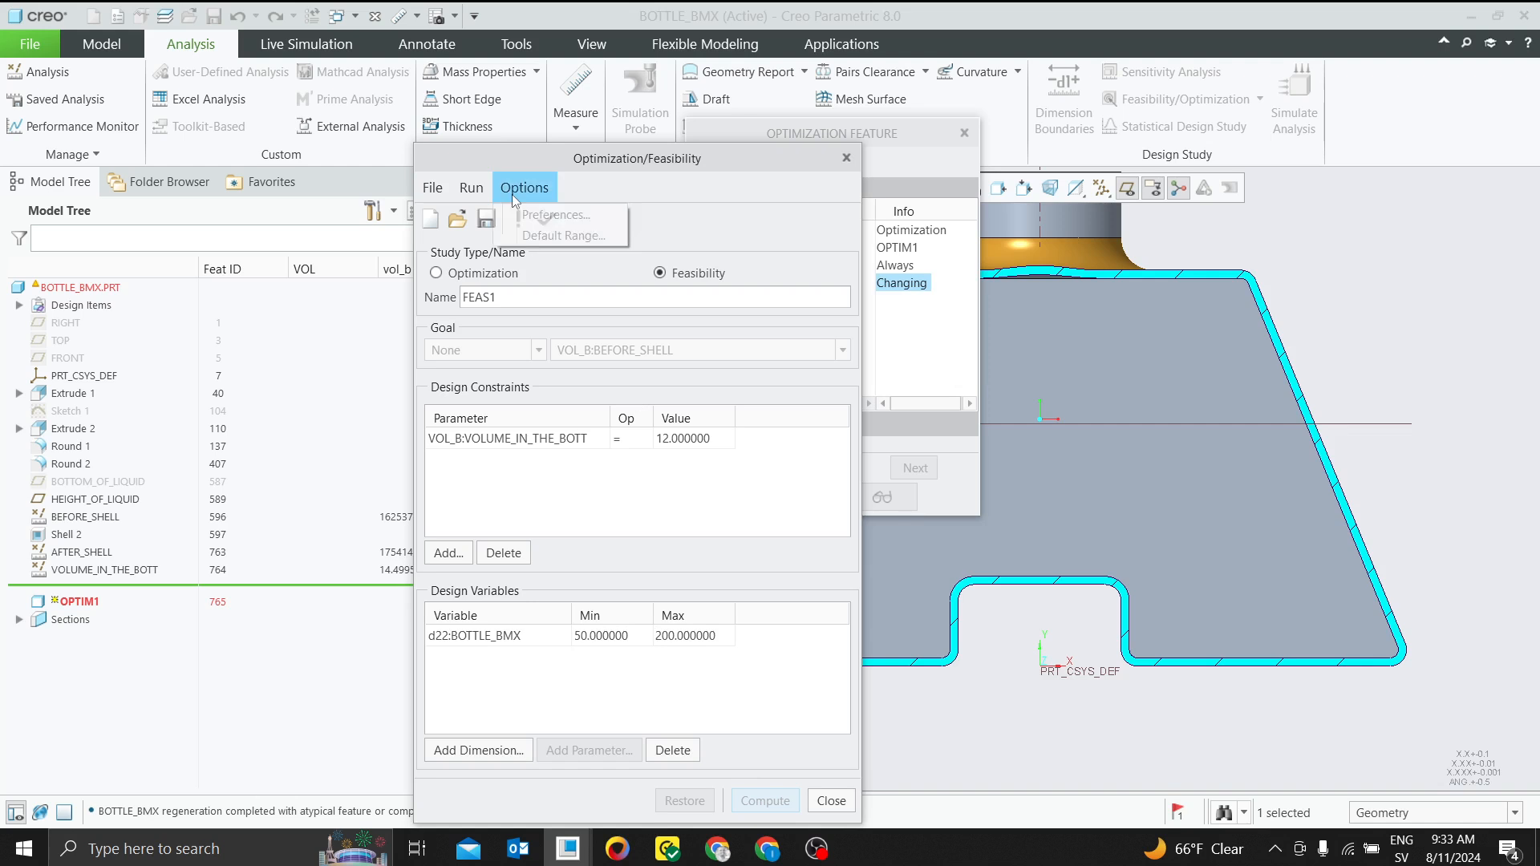
{"action": "left_click", "coordinate": [694, 228]}
{"action": "left_click", "coordinate": [831, 801]}
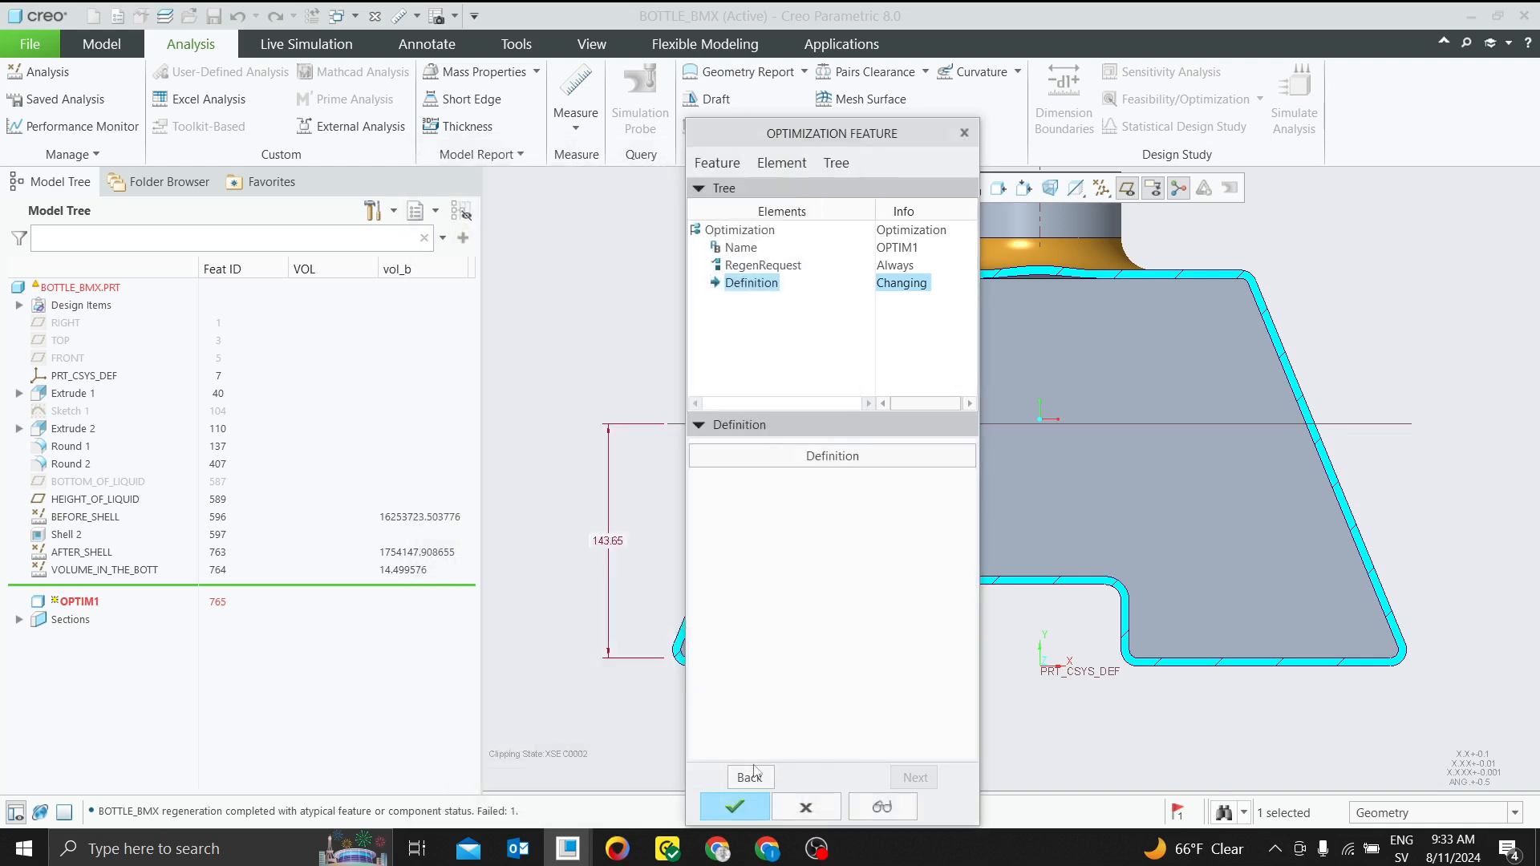
{"action": "left_click", "coordinate": [744, 808]}
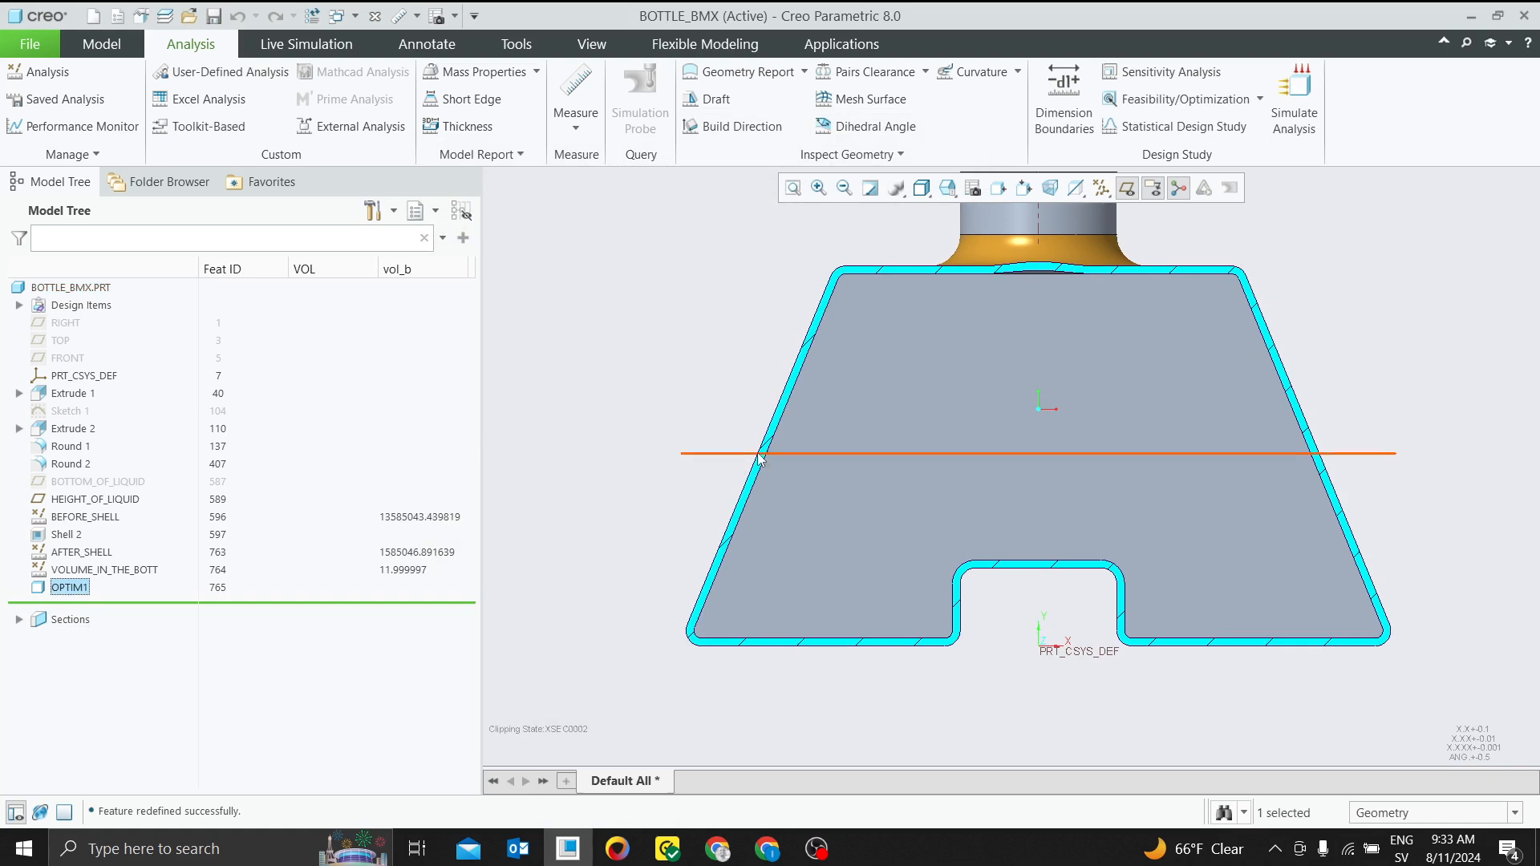
Set the width of the notch in the bottle's base in Extrude 1 to 200 mm
{"action": "left_click", "coordinate": [64, 390]}
{"action": "left_click", "coordinate": [83, 284]}
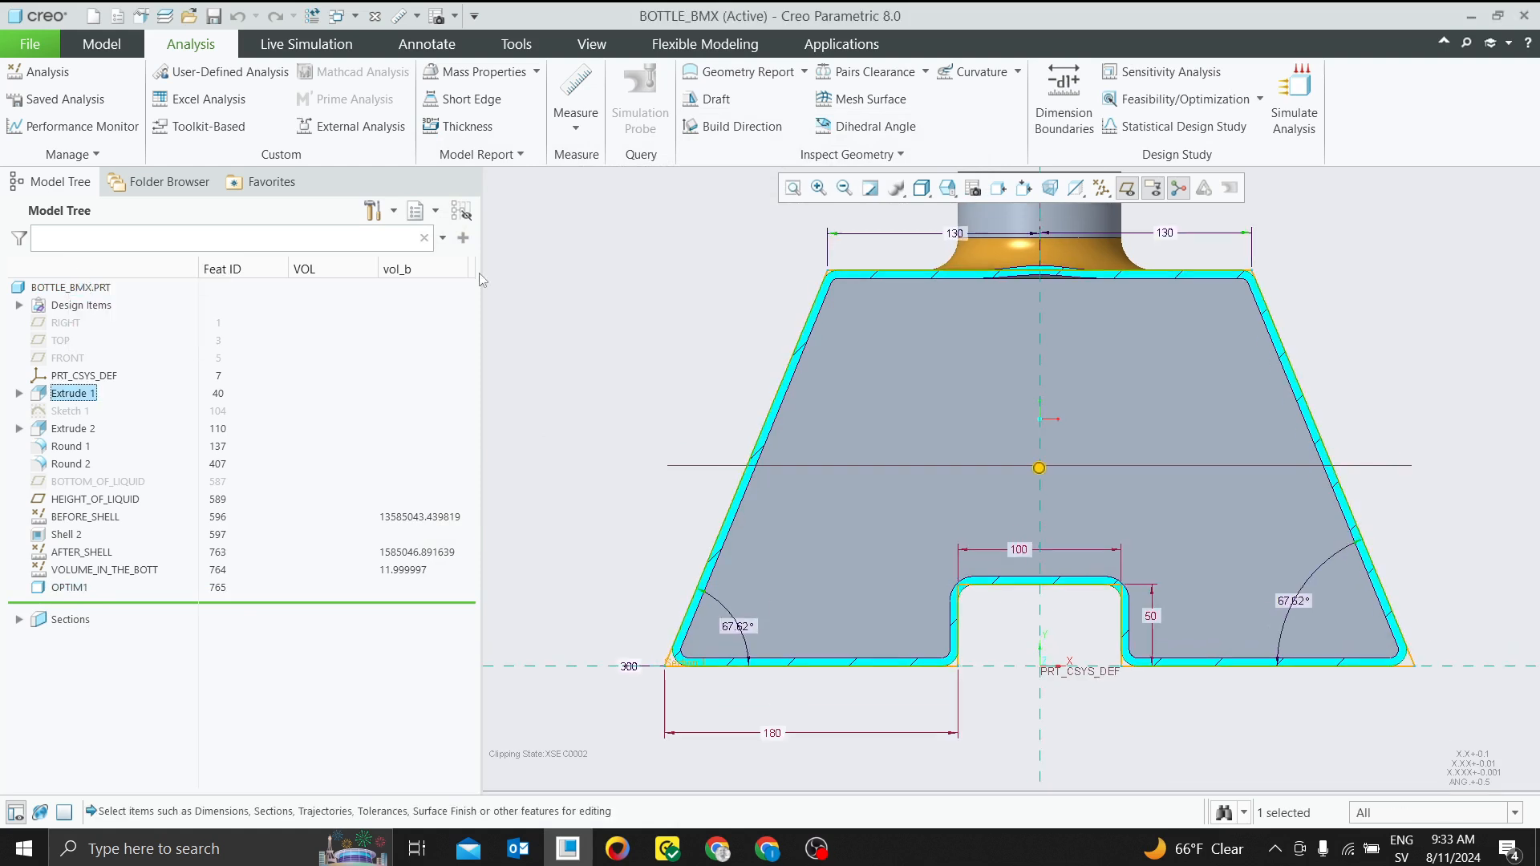
{"action": "double_click", "coordinate": [1019, 550]}
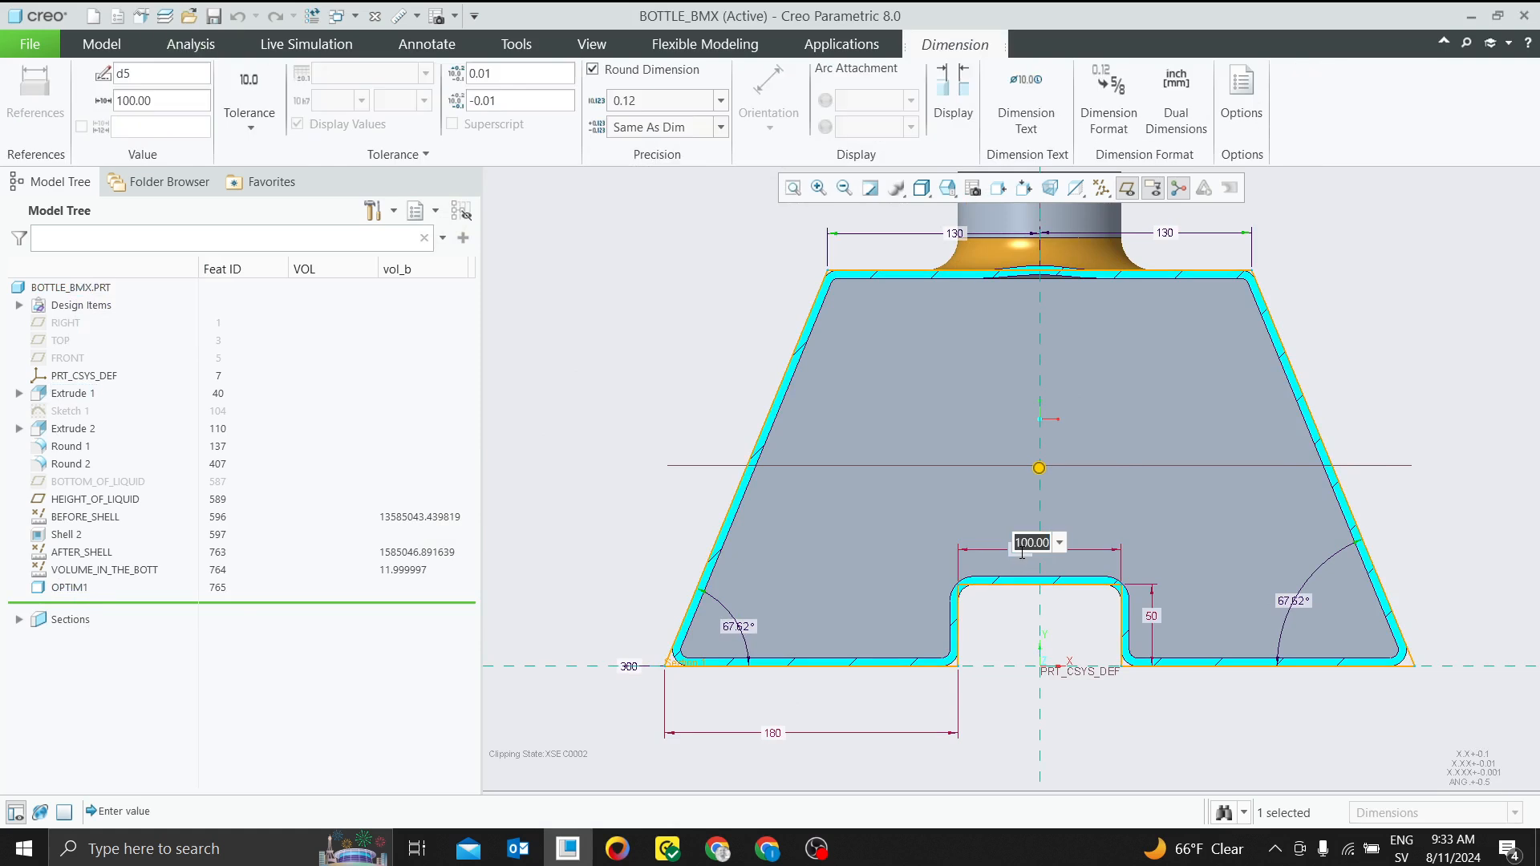
{"action": "type", "text": "2"}
{"action": "key", "text": "Return"}
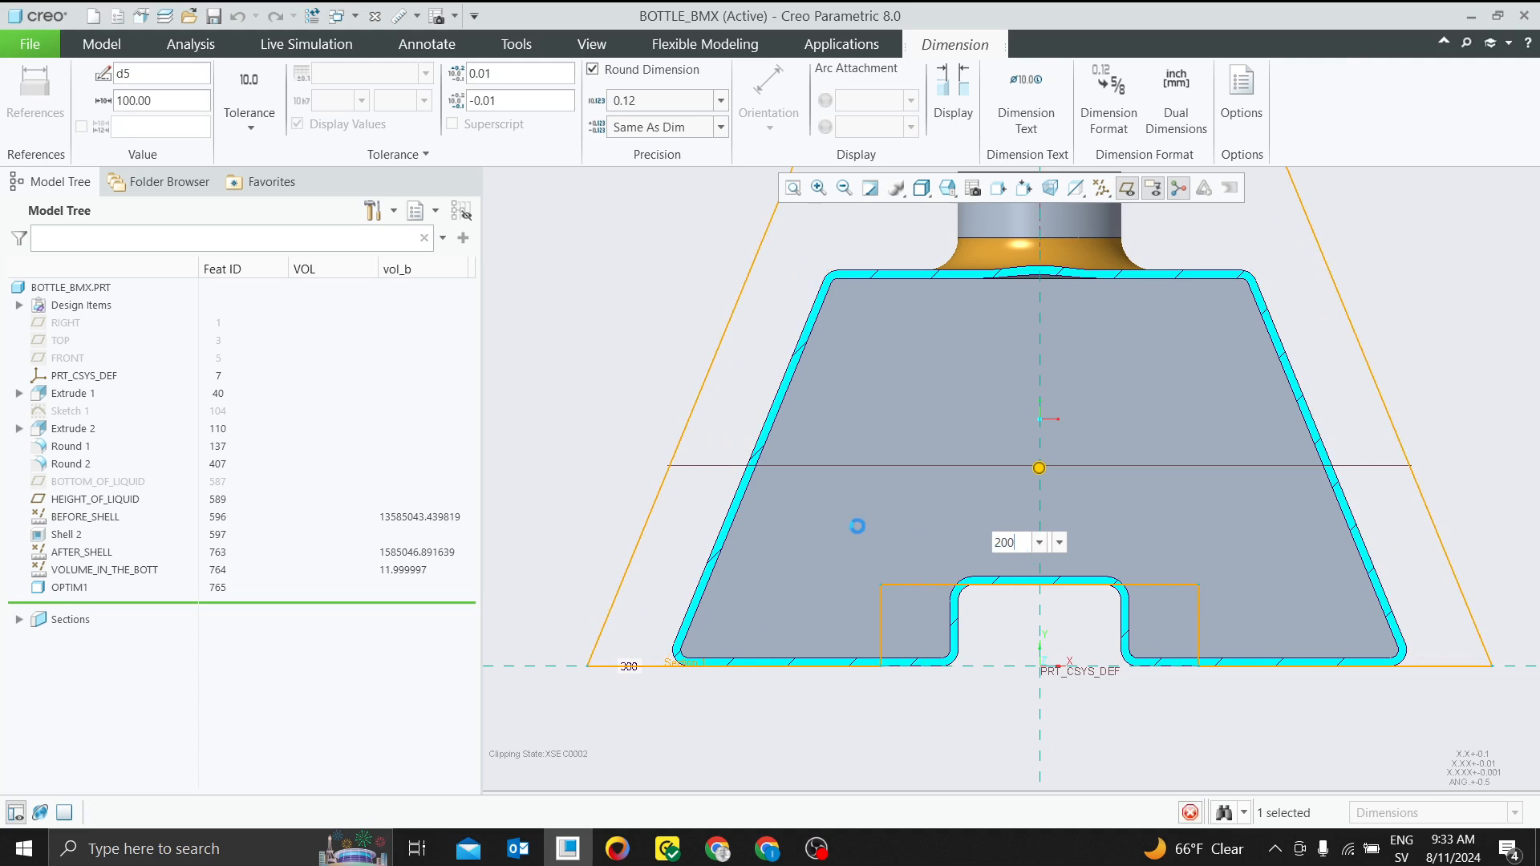
{"action": "scroll", "coordinate": [1046, 553], "scroll_direction": "down", "scroll_amount": 2}
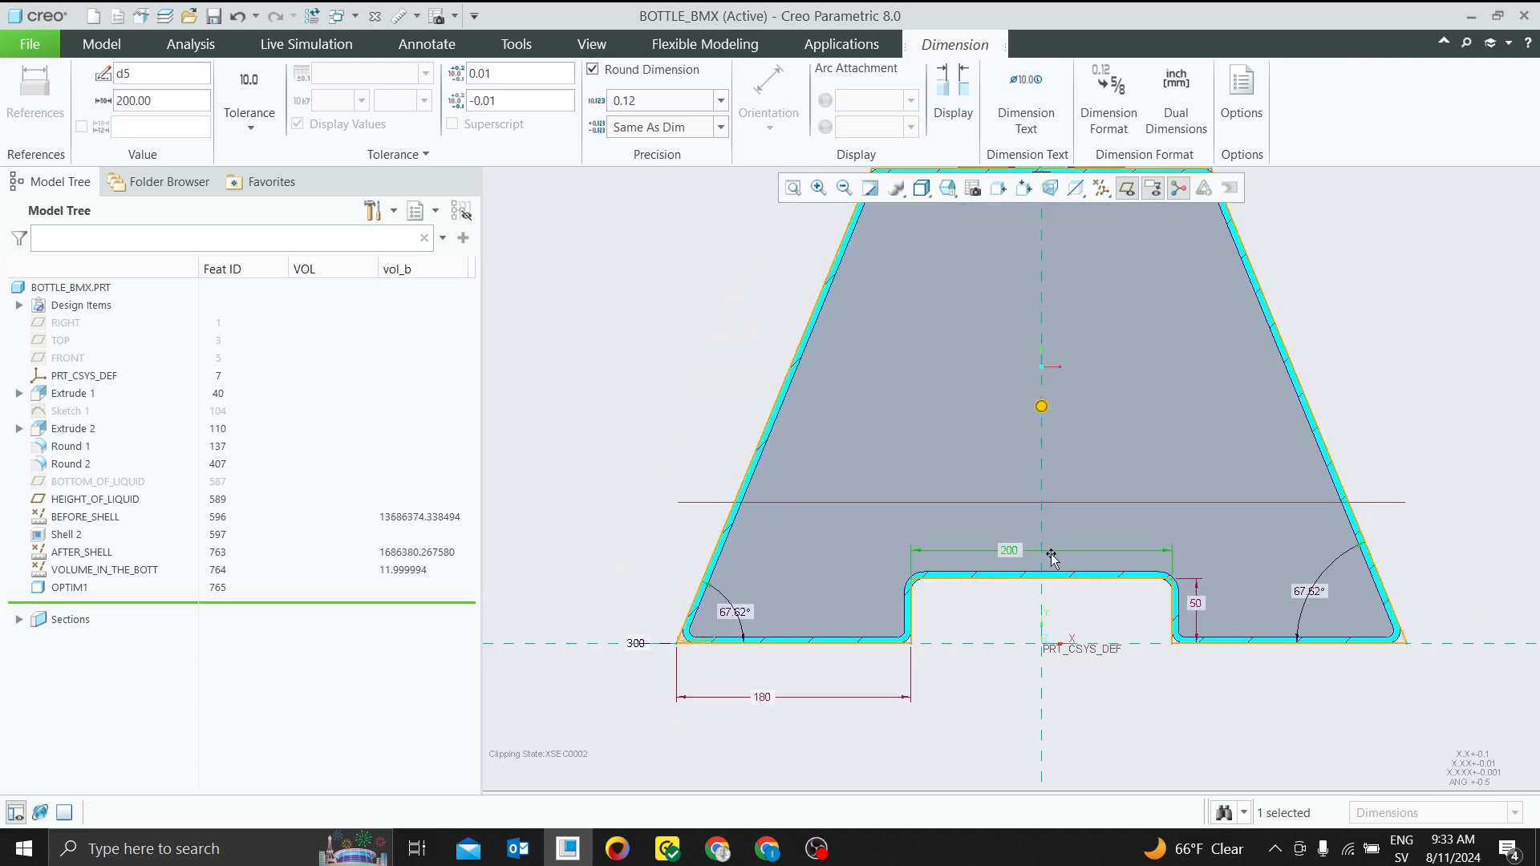
Set the width of the bottle's left foot in Extrude 1 to 100 mm
{"action": "scroll", "coordinate": [1018, 568], "scroll_direction": "down", "scroll_amount": 2}
{"action": "scroll", "coordinate": [930, 513], "scroll_direction": "up", "scroll_amount": 2}
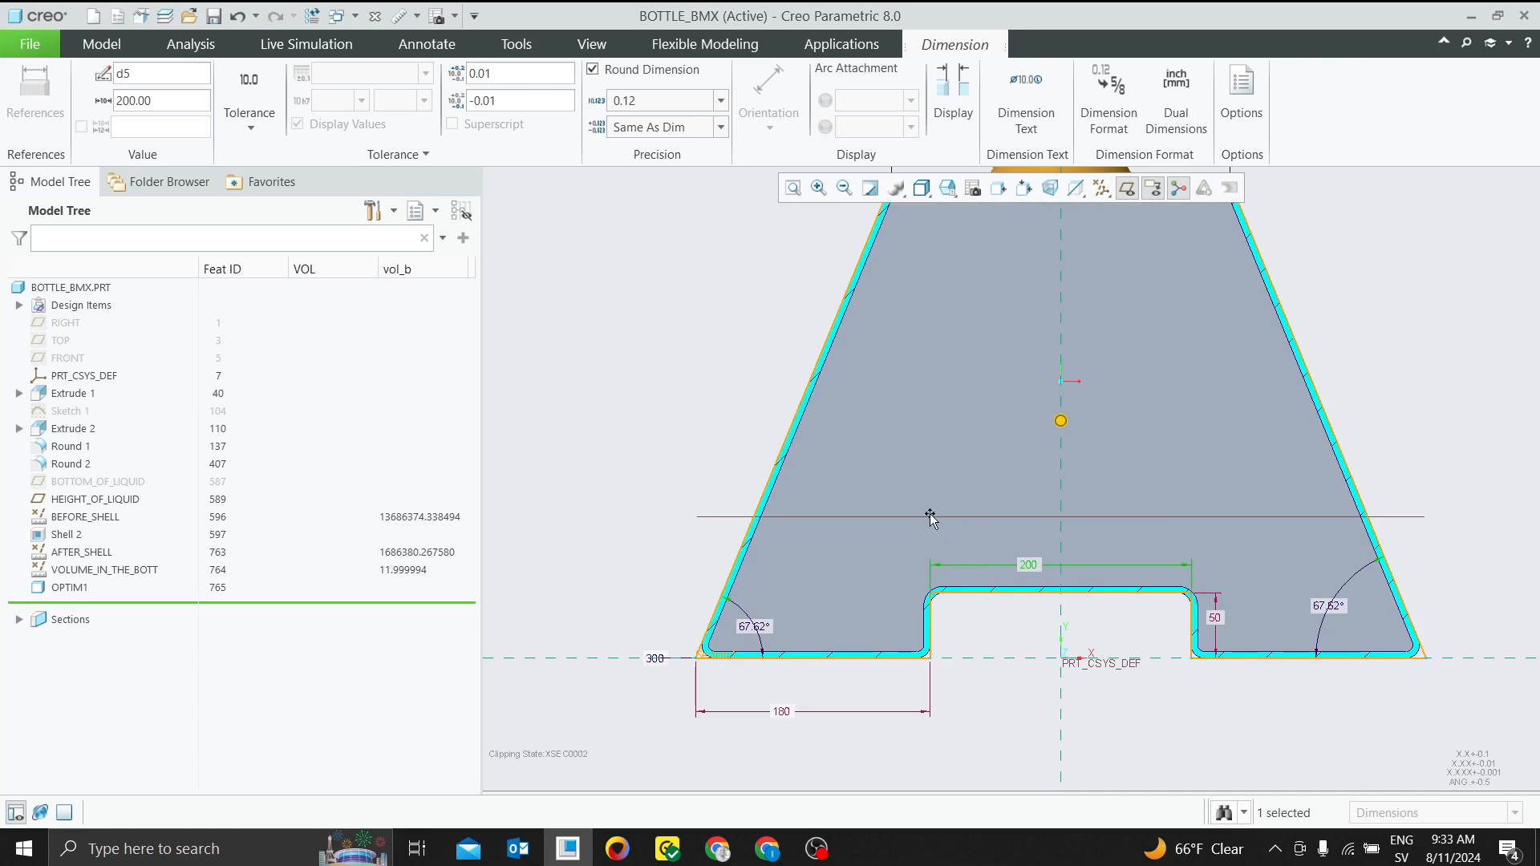
{"action": "double_click", "coordinate": [782, 711]}
{"action": "type", "text": "1"}
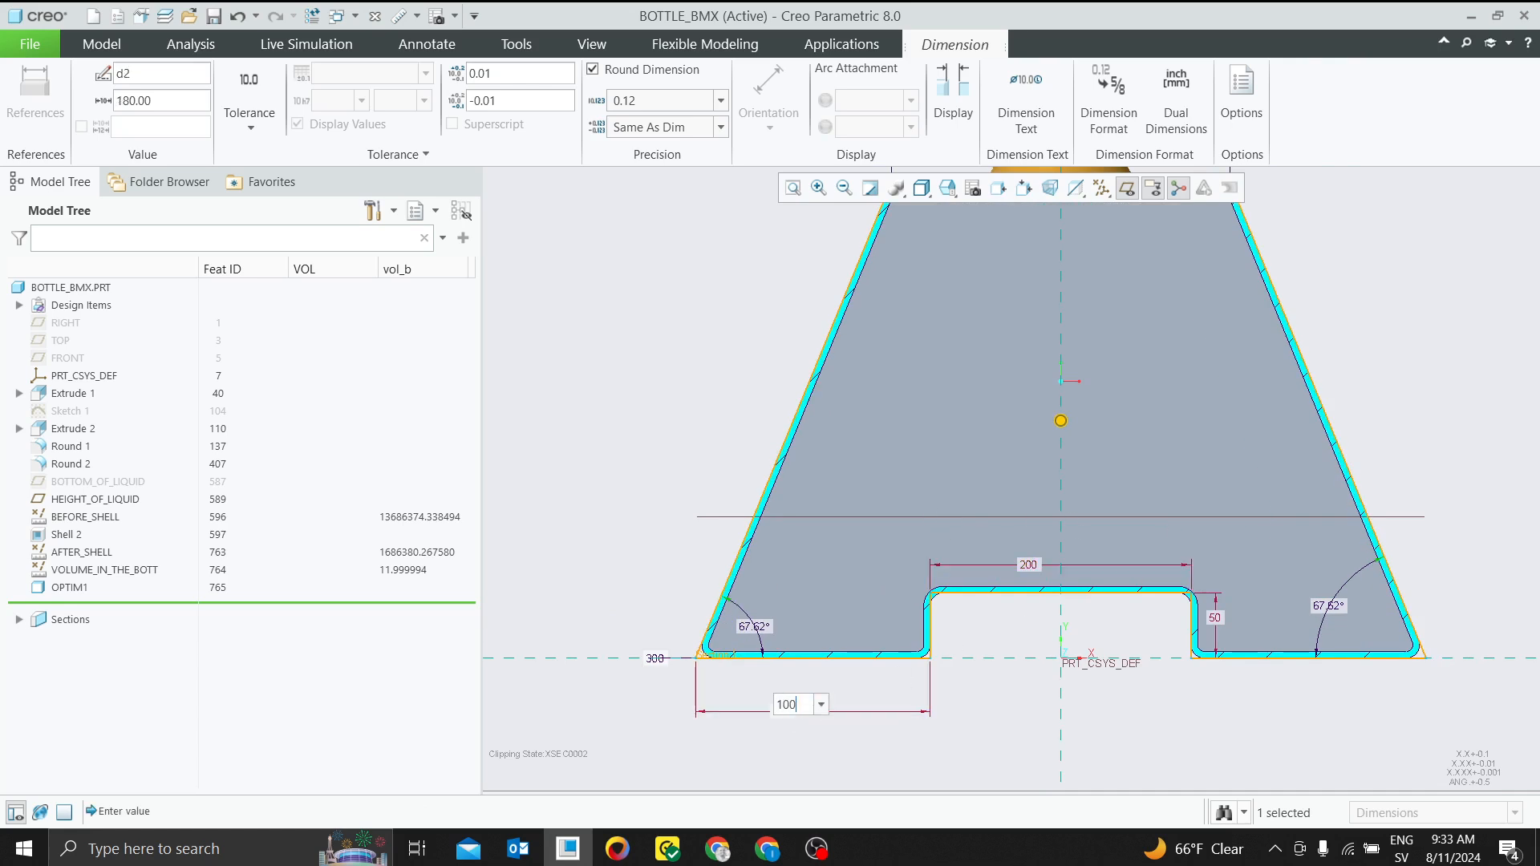
{"action": "type", "text": "00"}
{"action": "key", "text": "Return"}
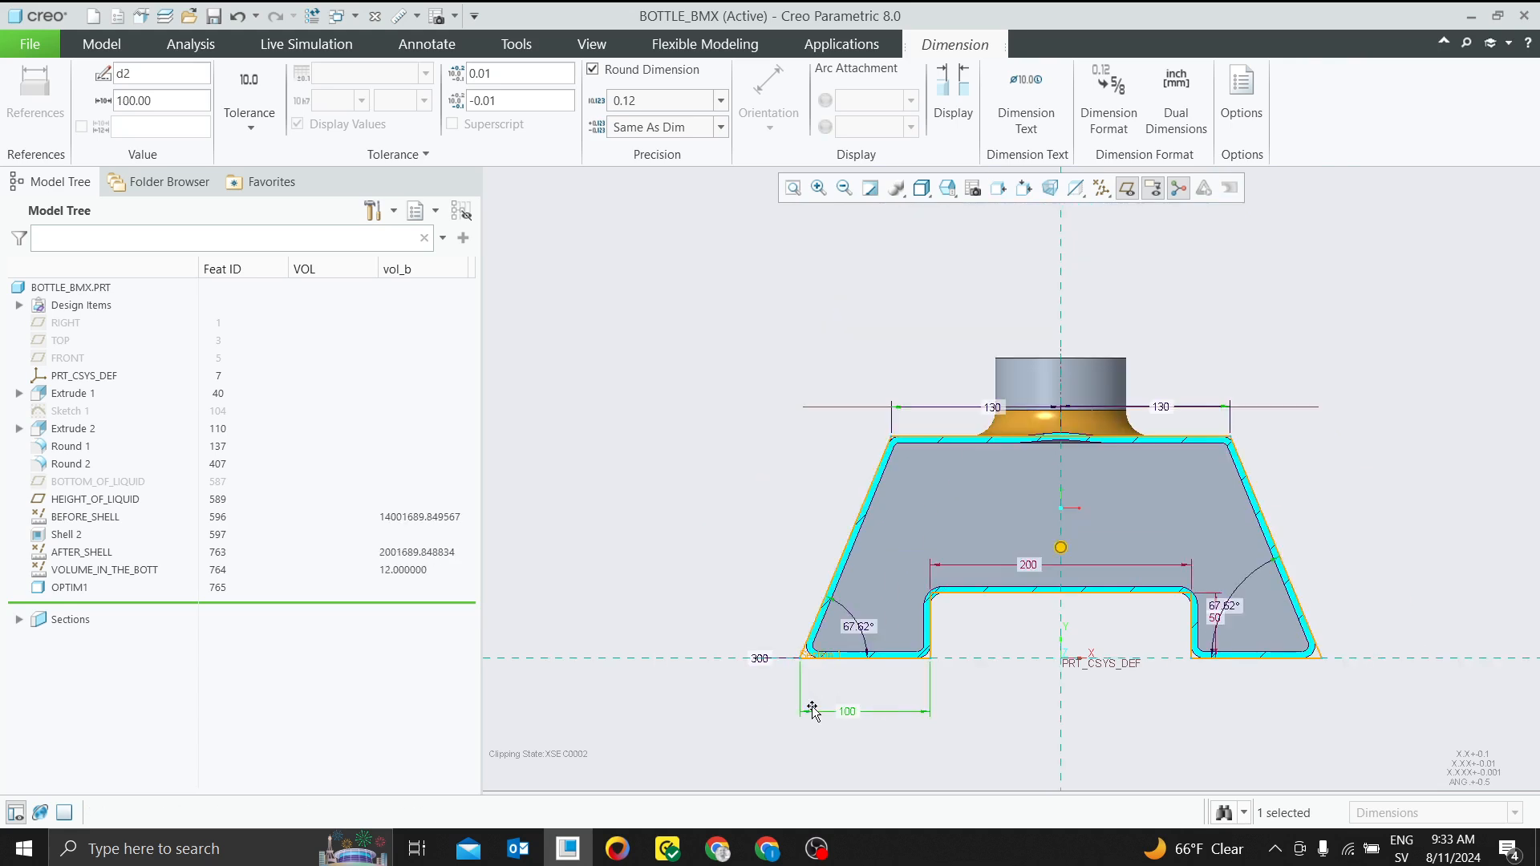
Try to reduce the base notch width to 100 mm, and undo that change
{"action": "scroll", "coordinate": [1130, 411], "scroll_direction": "up", "scroll_amount": 4}
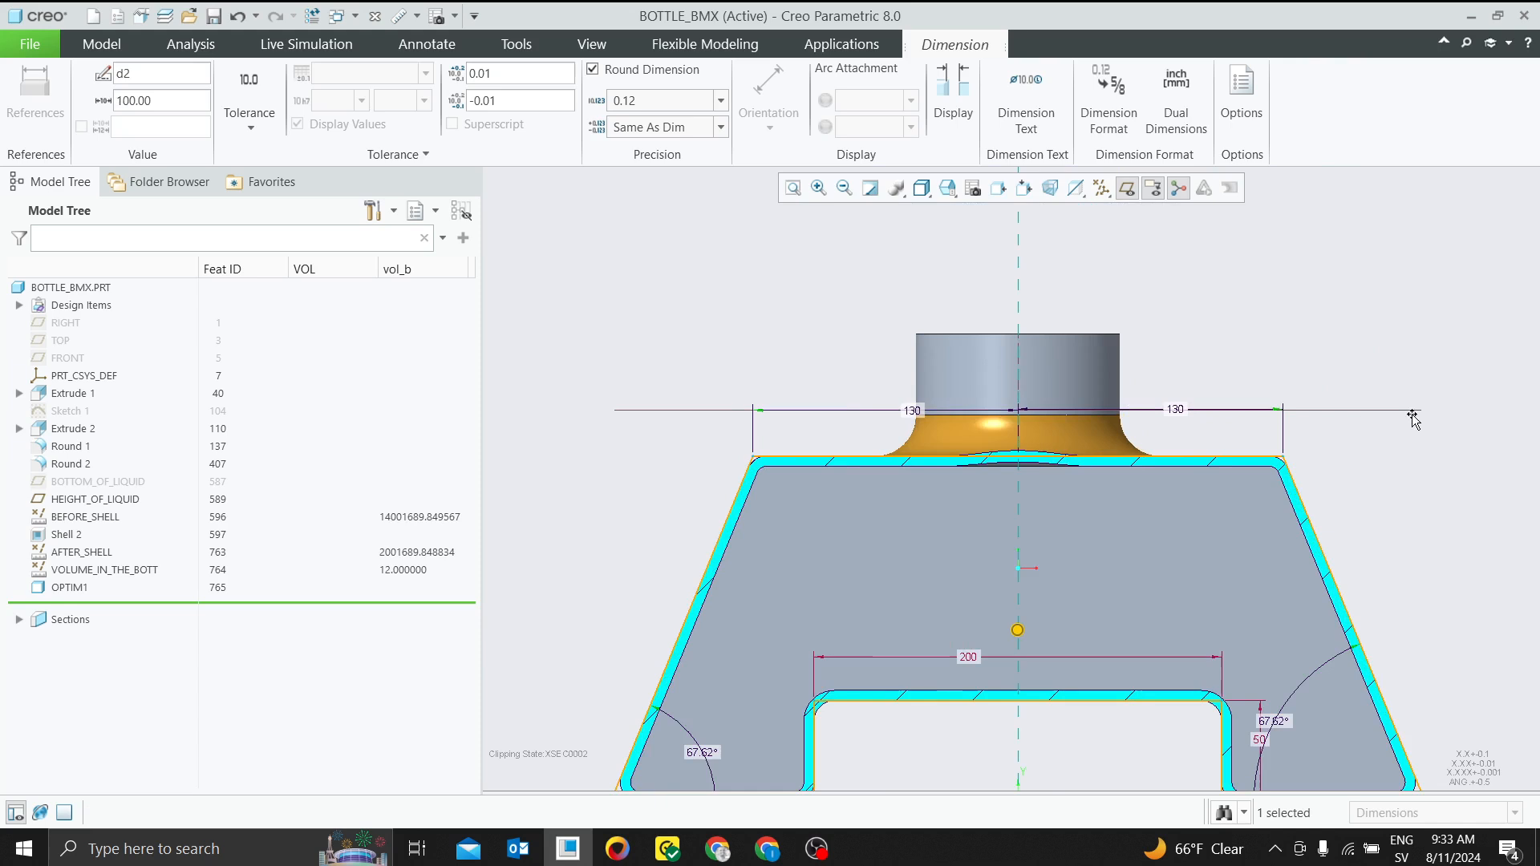
{"action": "scroll", "coordinate": [1327, 414], "scroll_direction": "down", "scroll_amount": 4}
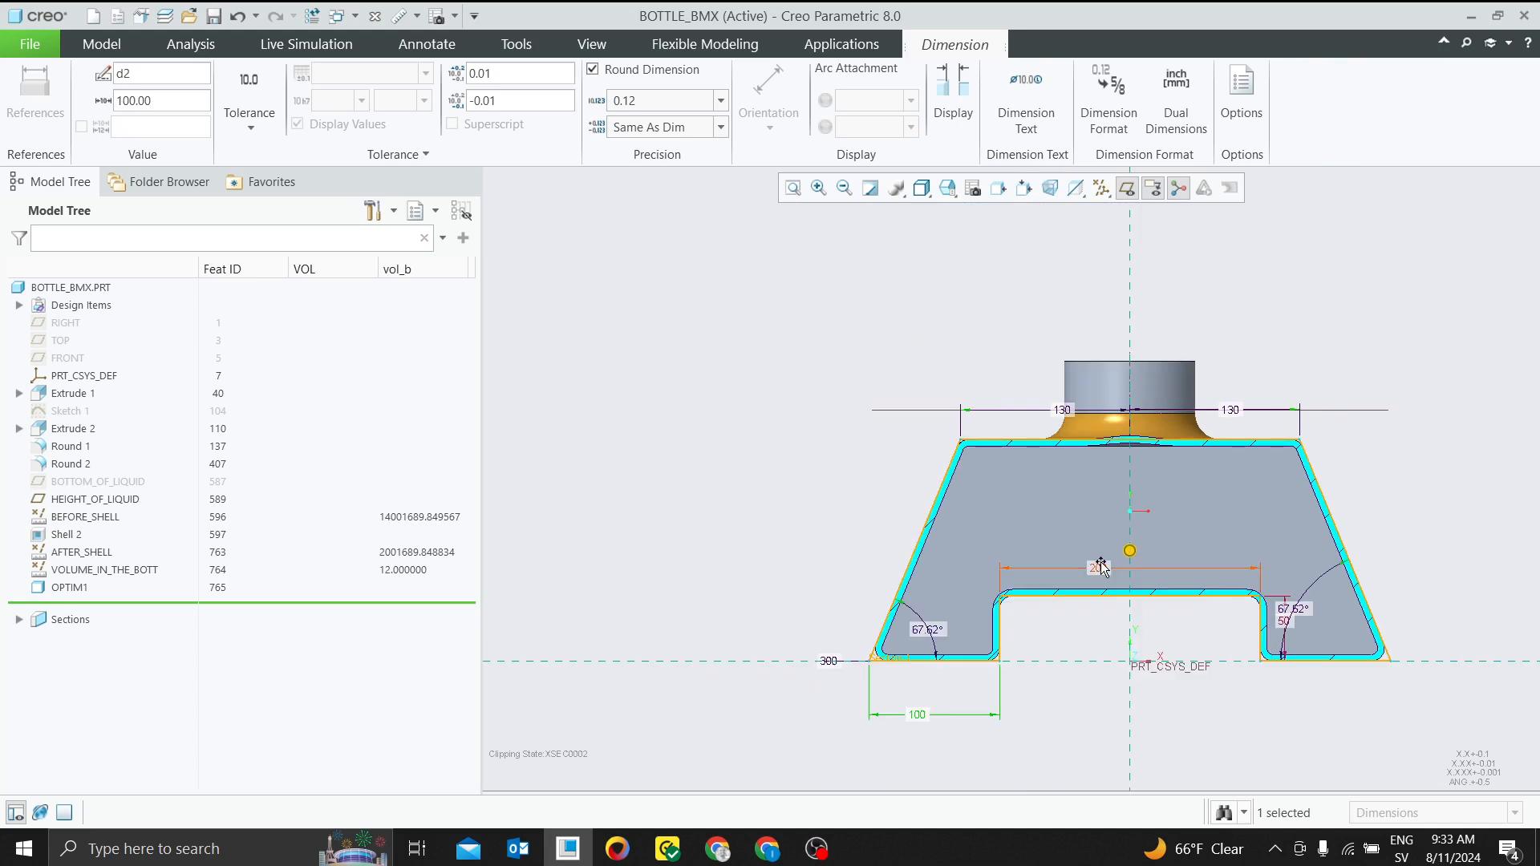
{"action": "double_click", "coordinate": [1099, 567]}
{"action": "type", "text": "1"}
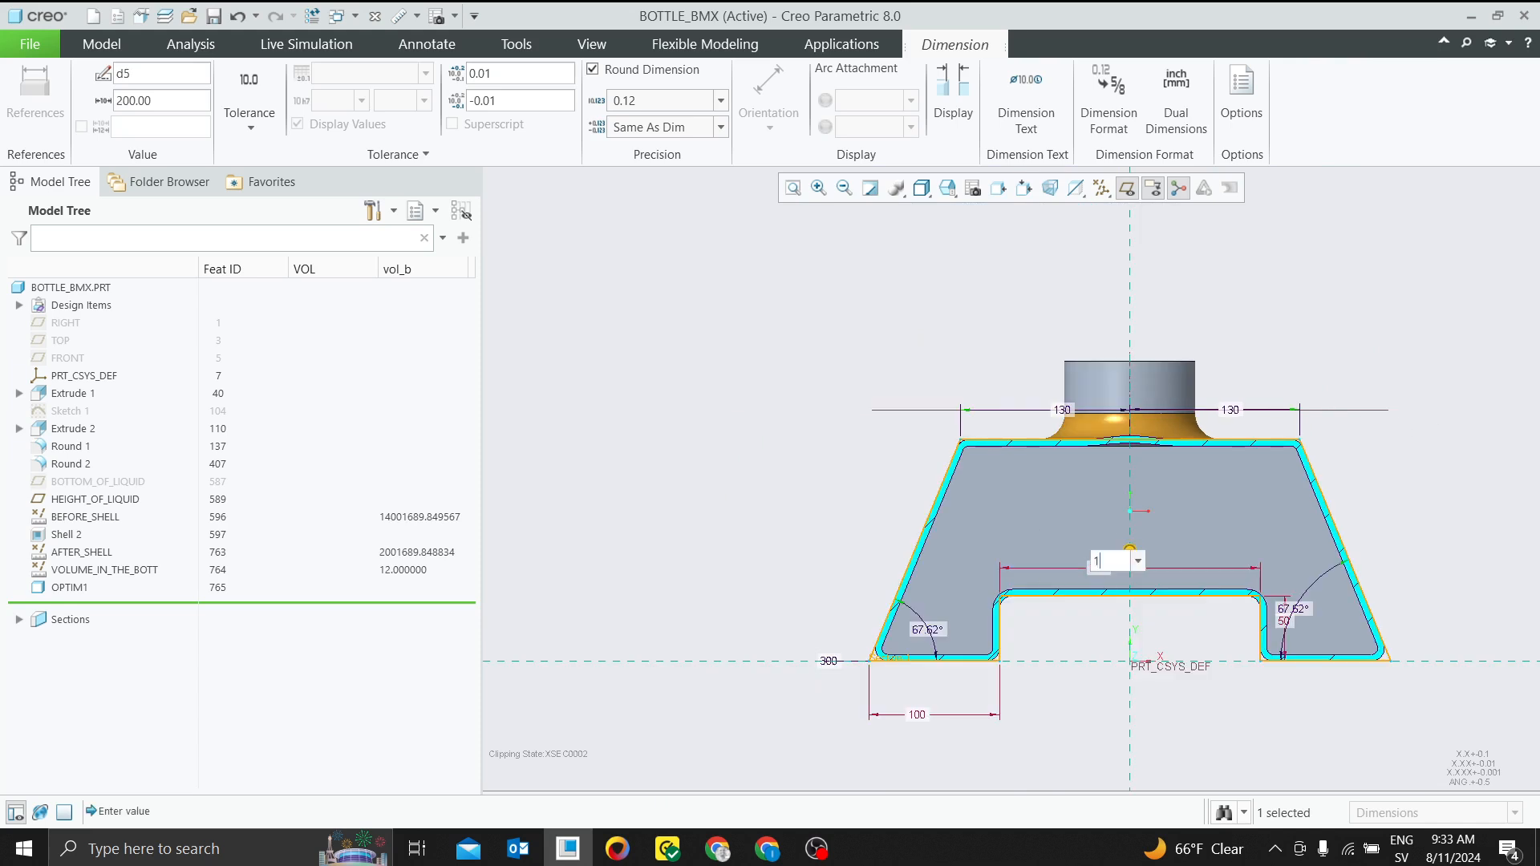
{"action": "type", "text": "00"}
{"action": "key", "text": "Return"}
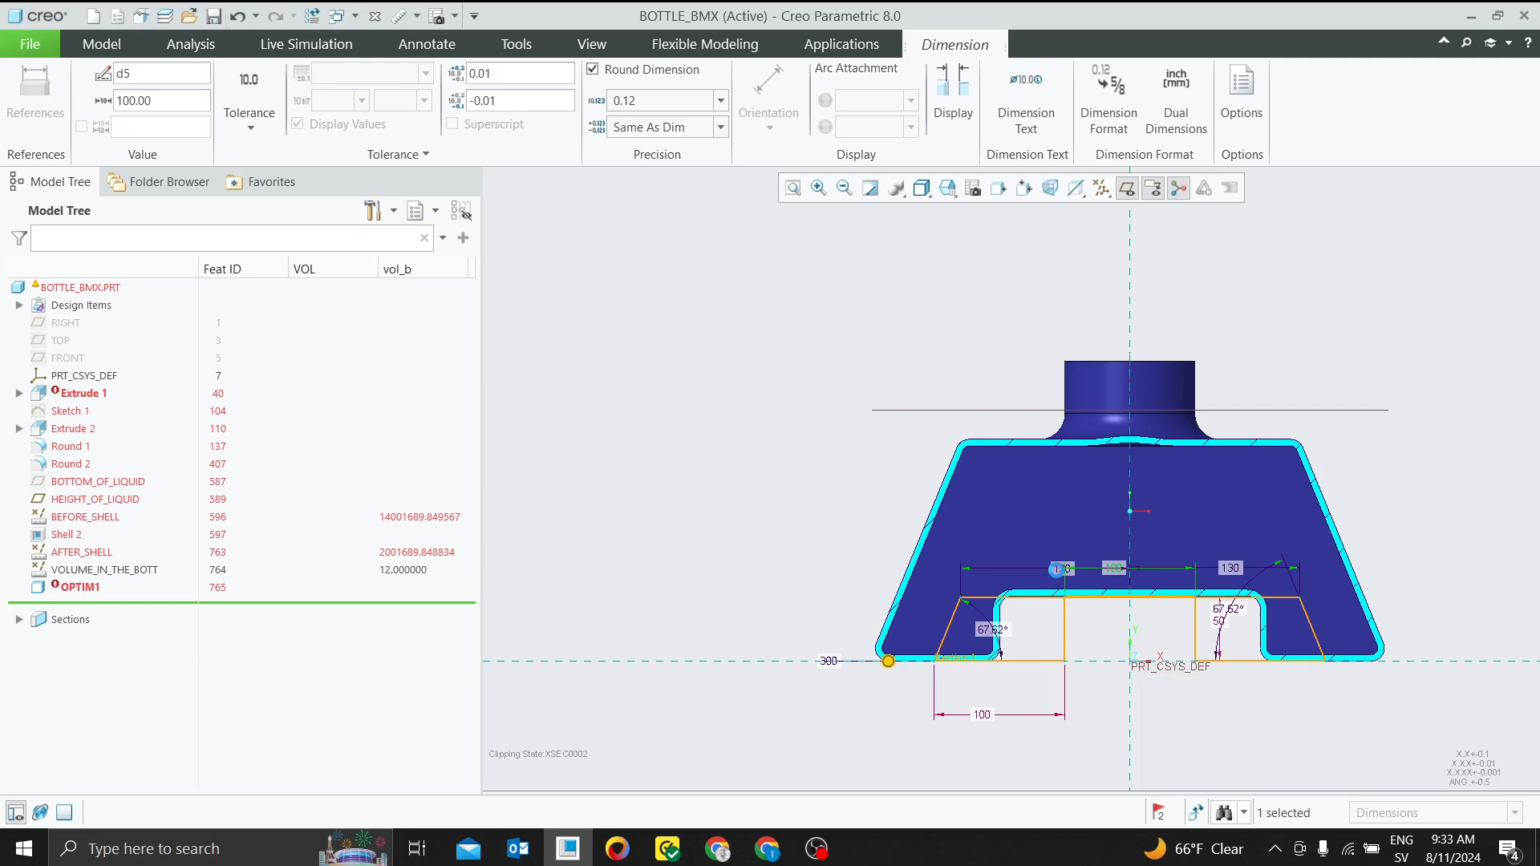
{"action": "key", "text": "ctrl+z"}
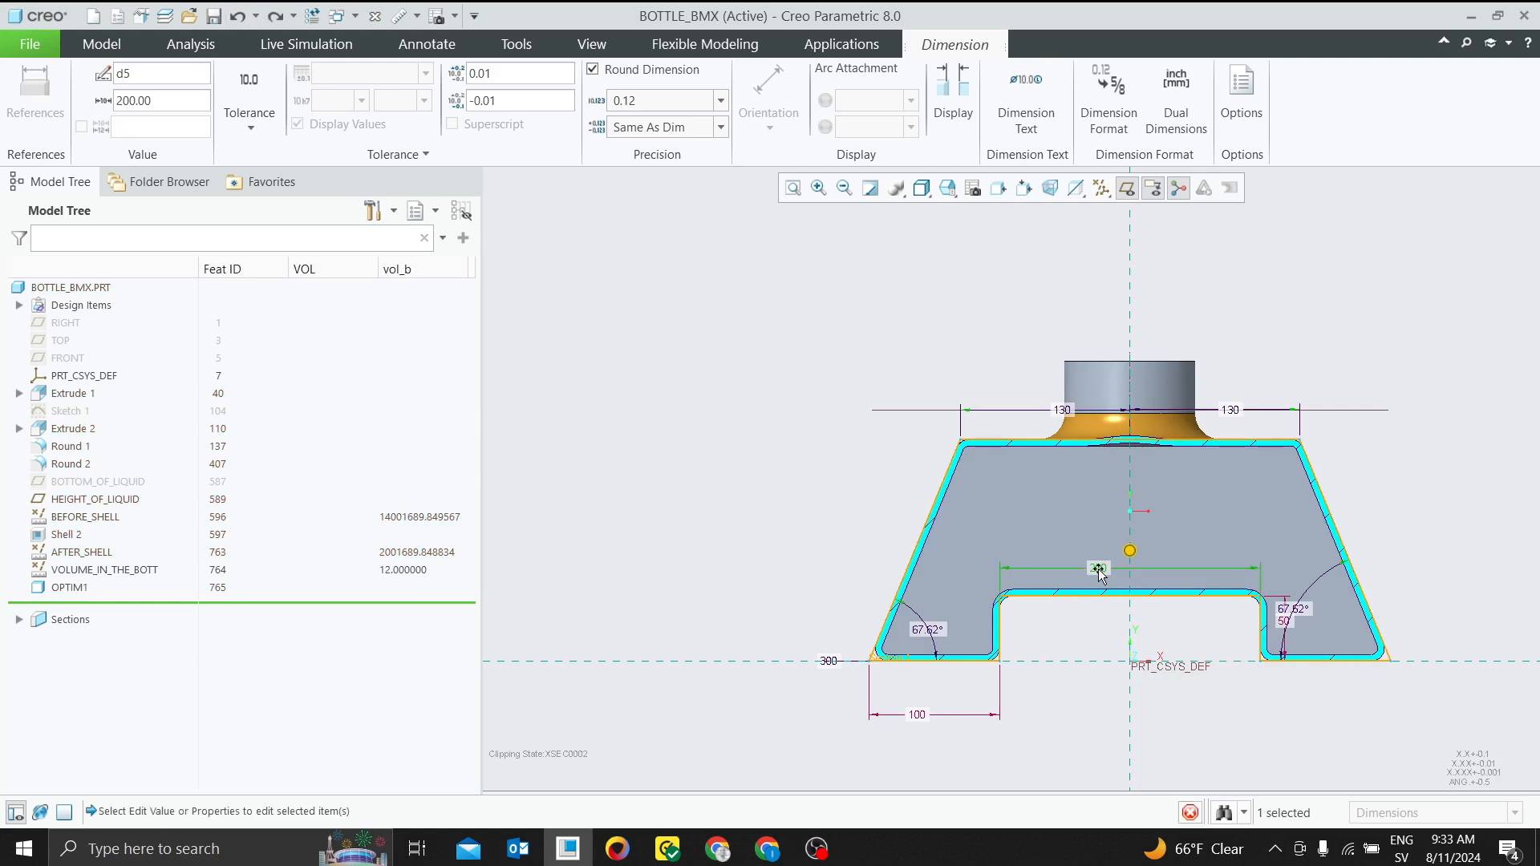
Try a base notch width of 150 mm, and return the dimension to 200 mm
{"action": "double_click", "coordinate": [1098, 570]}
{"action": "type", "text": "150"}
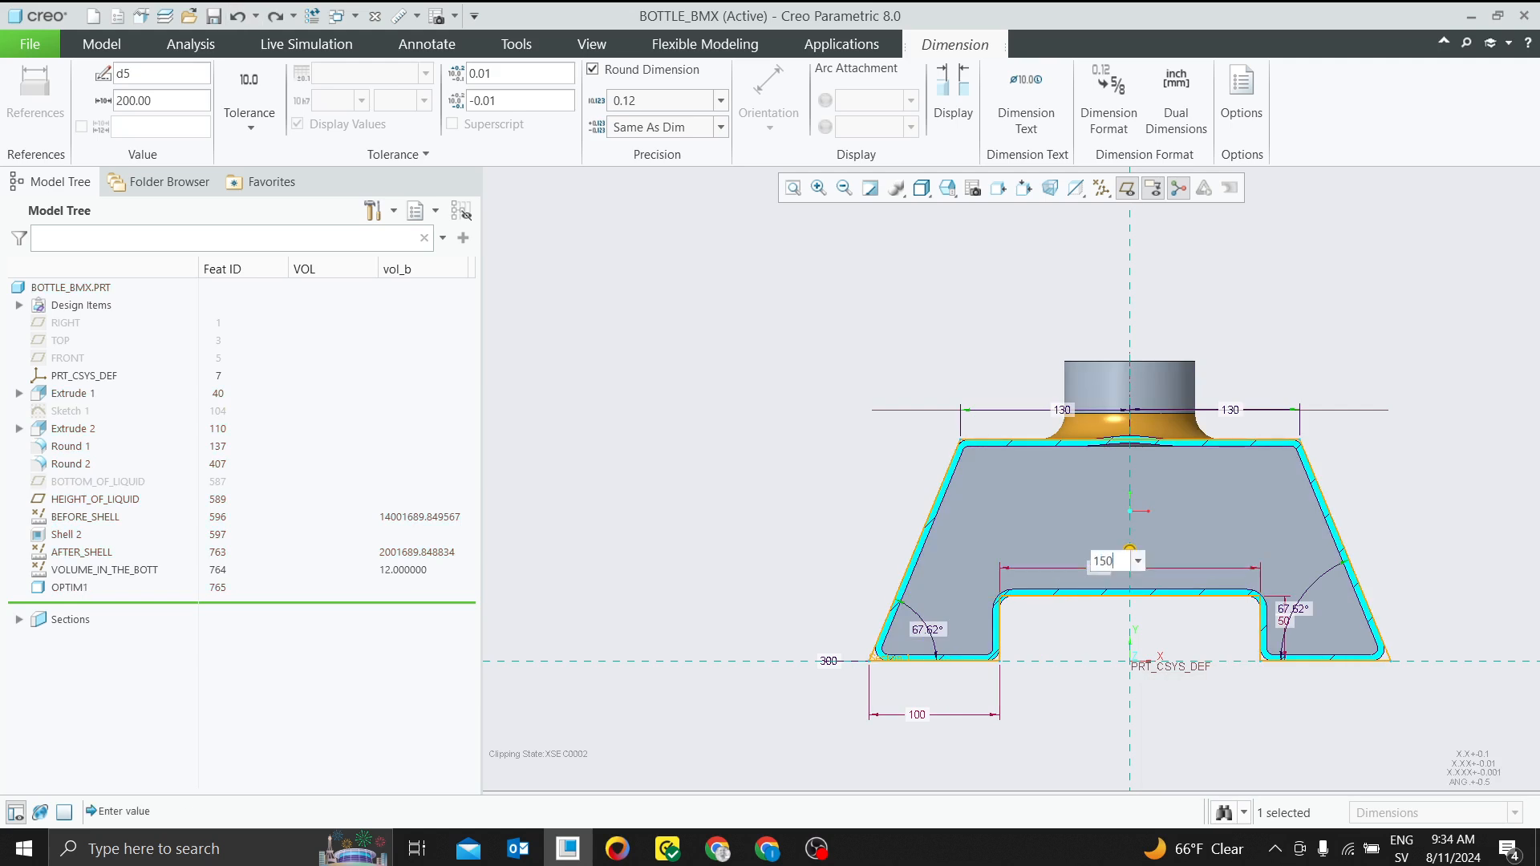
{"action": "key", "text": "Return"}
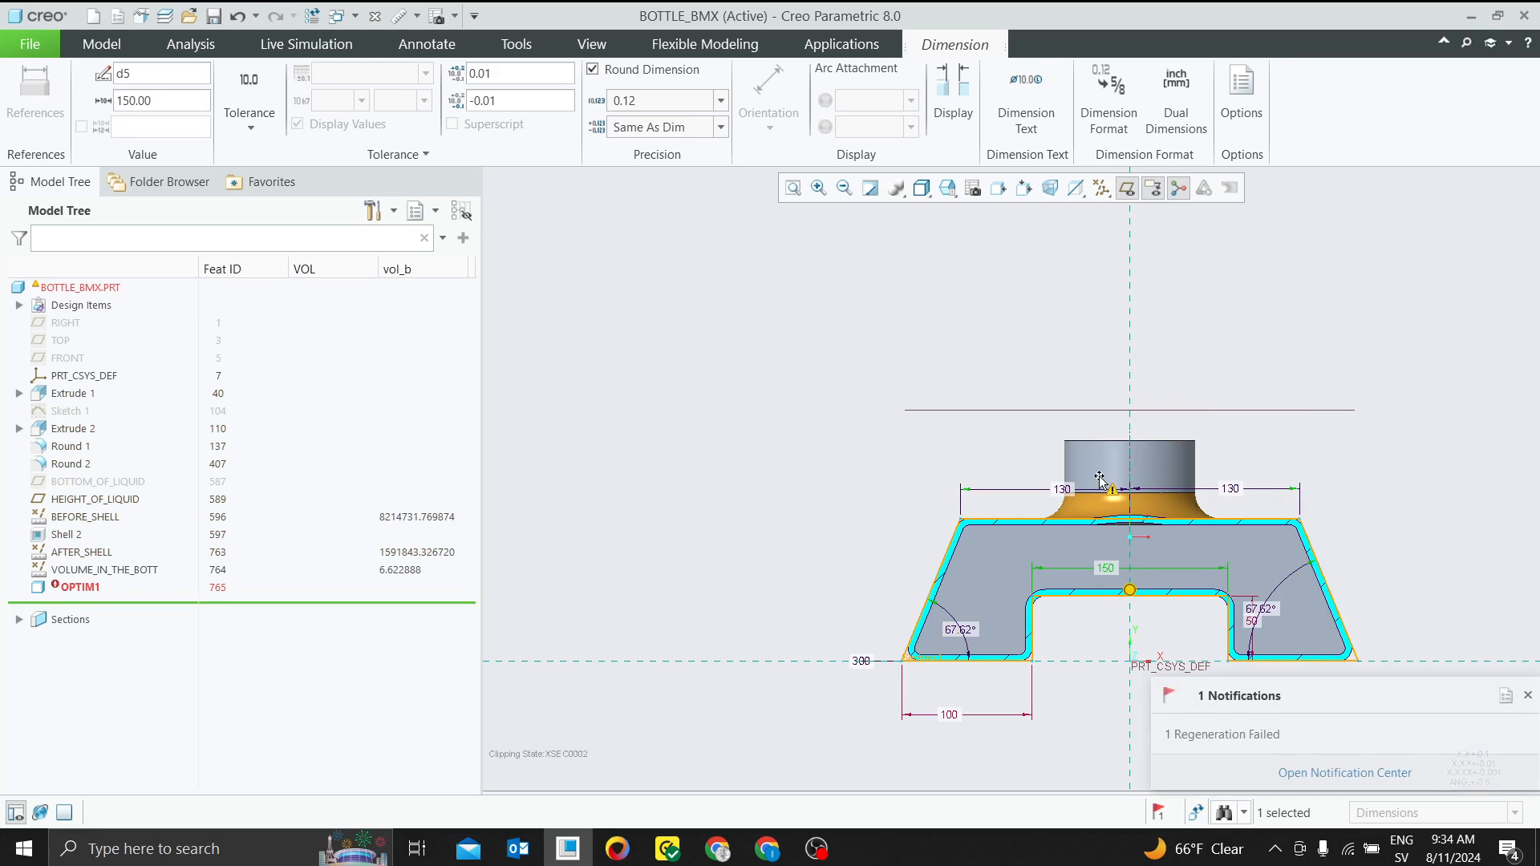
{"action": "double_click", "coordinate": [1106, 568]}
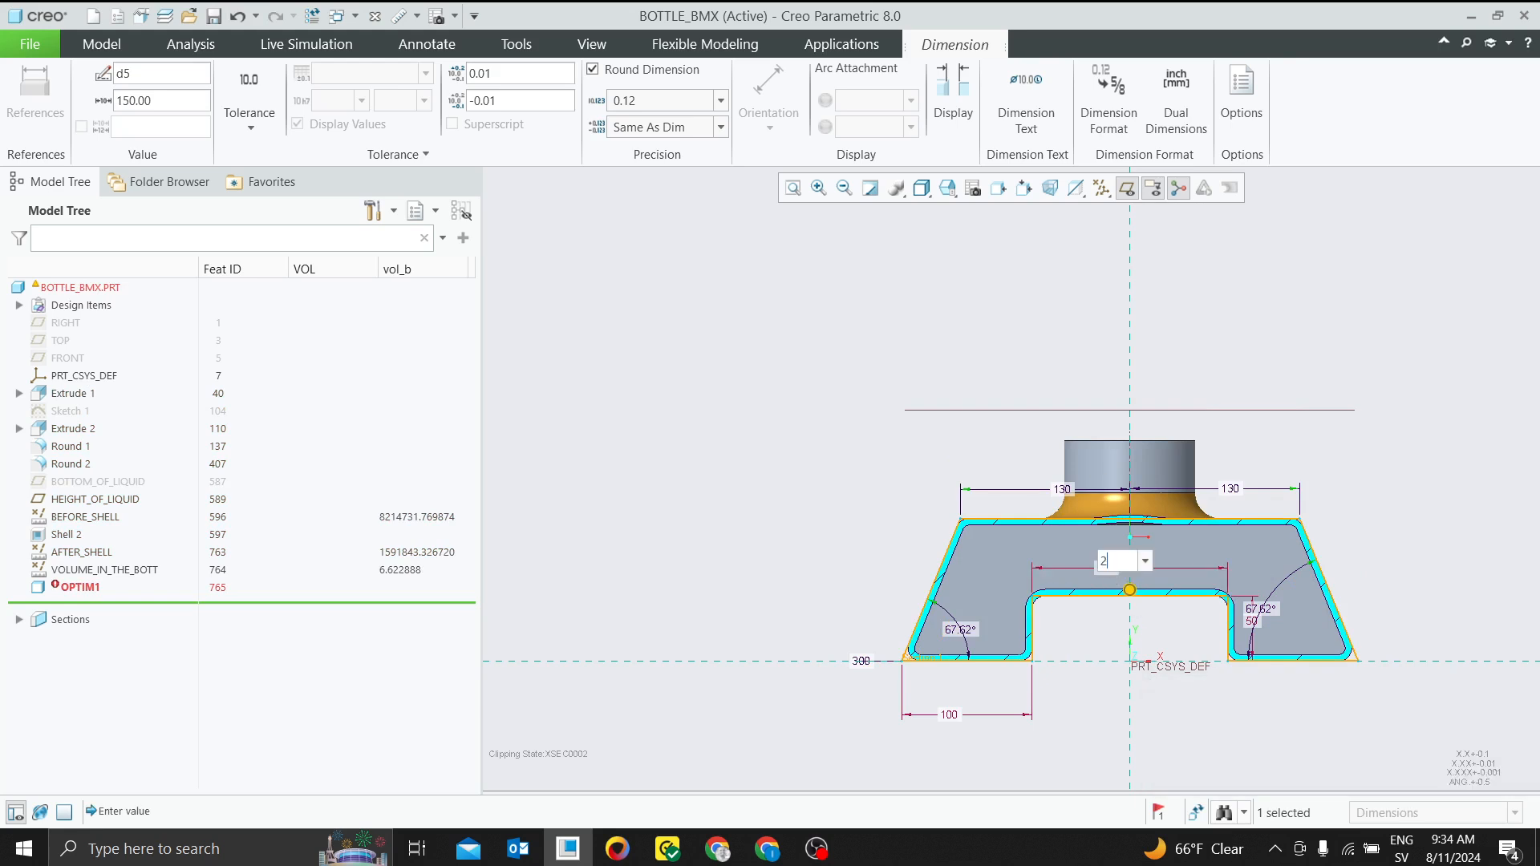
{"action": "type", "text": "200"}
{"action": "key", "text": "Return"}
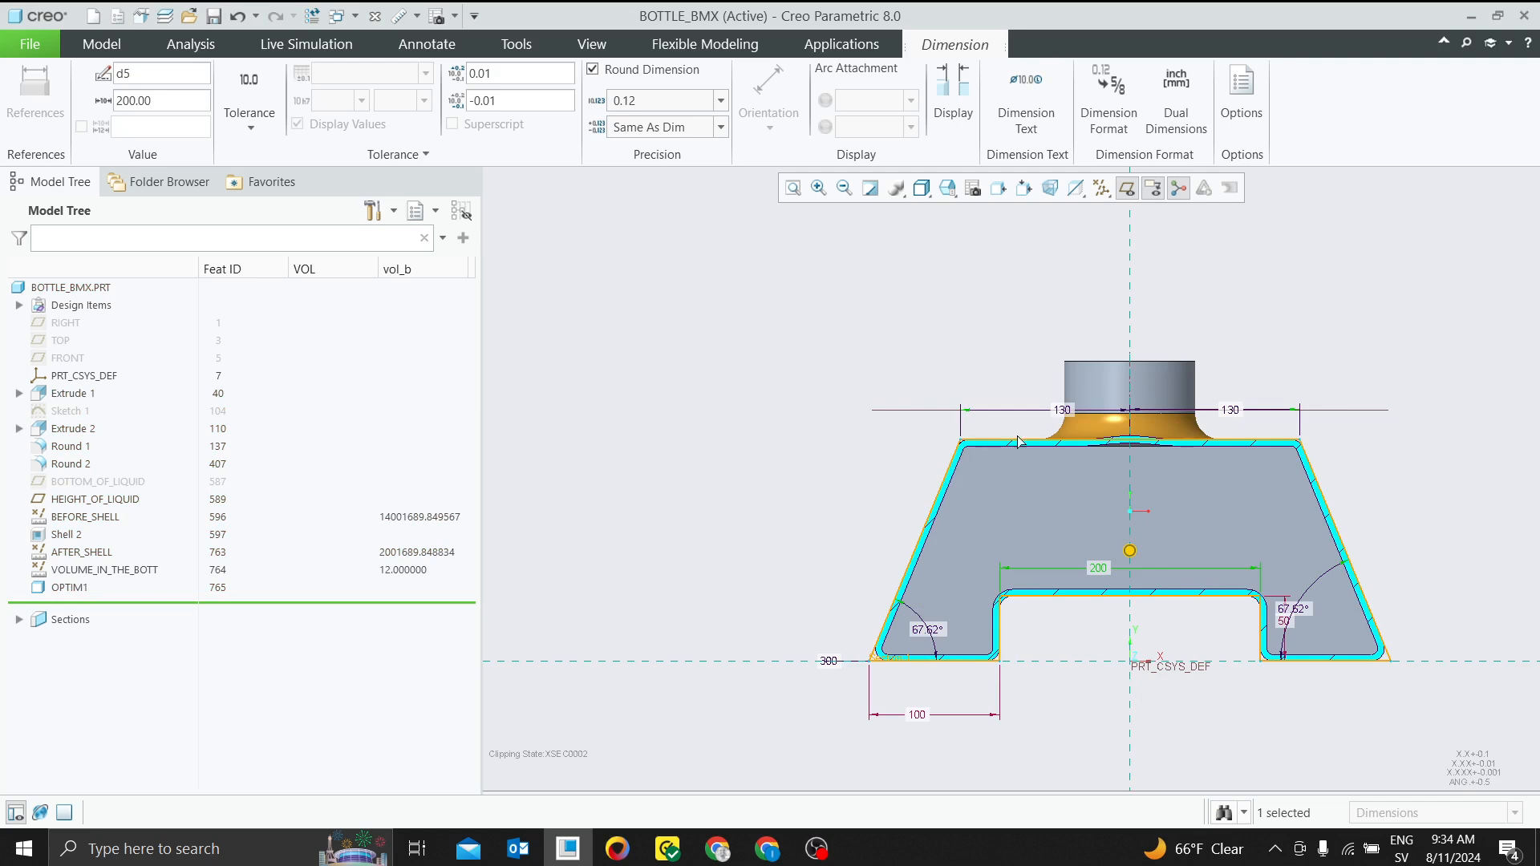
Set both half-width dimensions along the bottle's top edge in Extrude 1 to 120 mm
{"action": "double_click", "coordinate": [1063, 410]}
{"action": "type", "text": "1"}
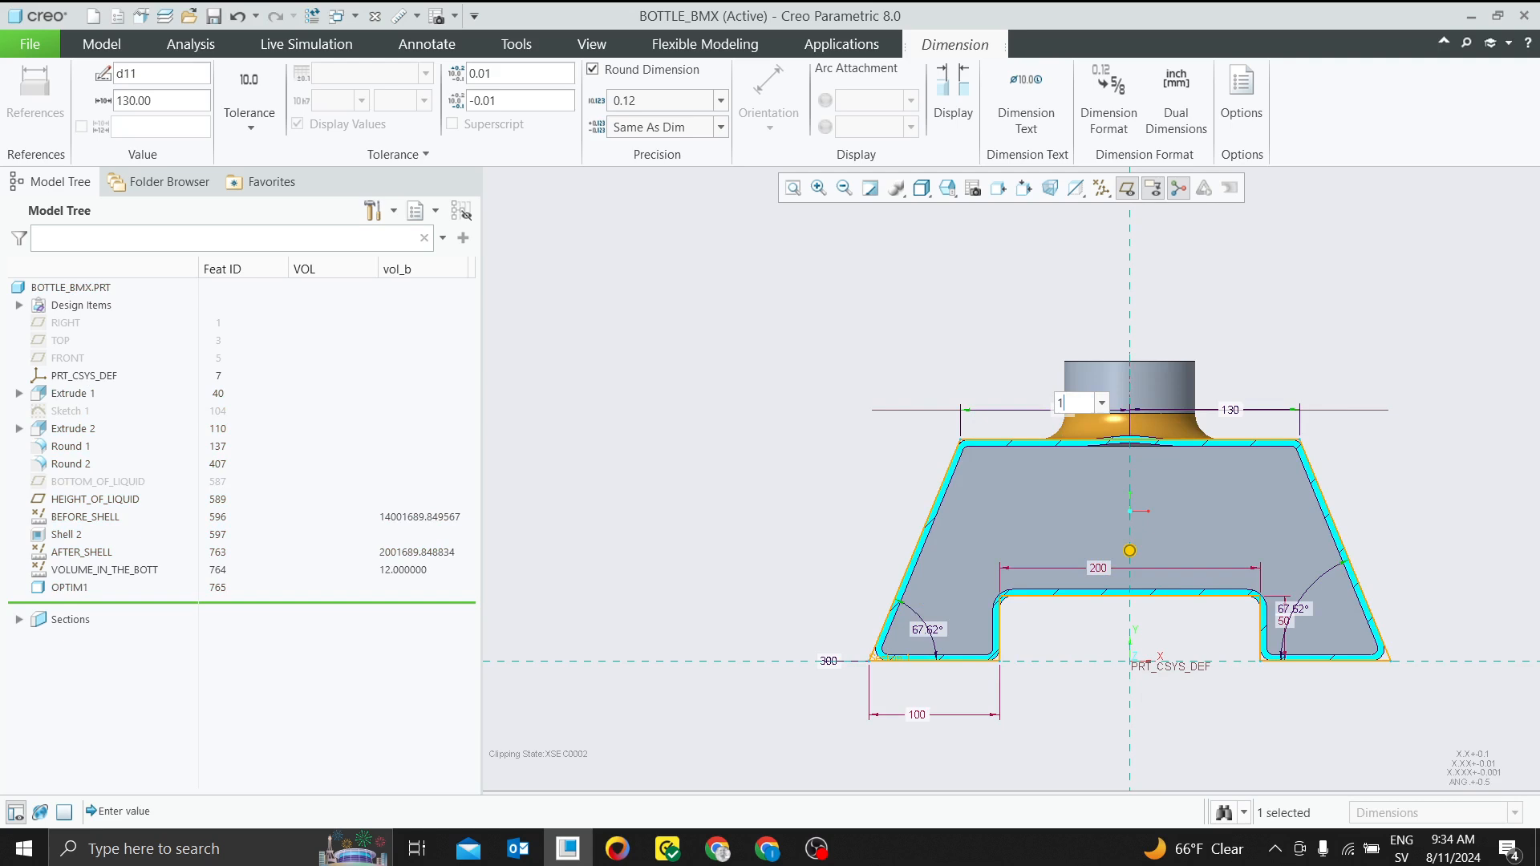
{"action": "type", "text": "20"}
{"action": "key", "text": "Return"}
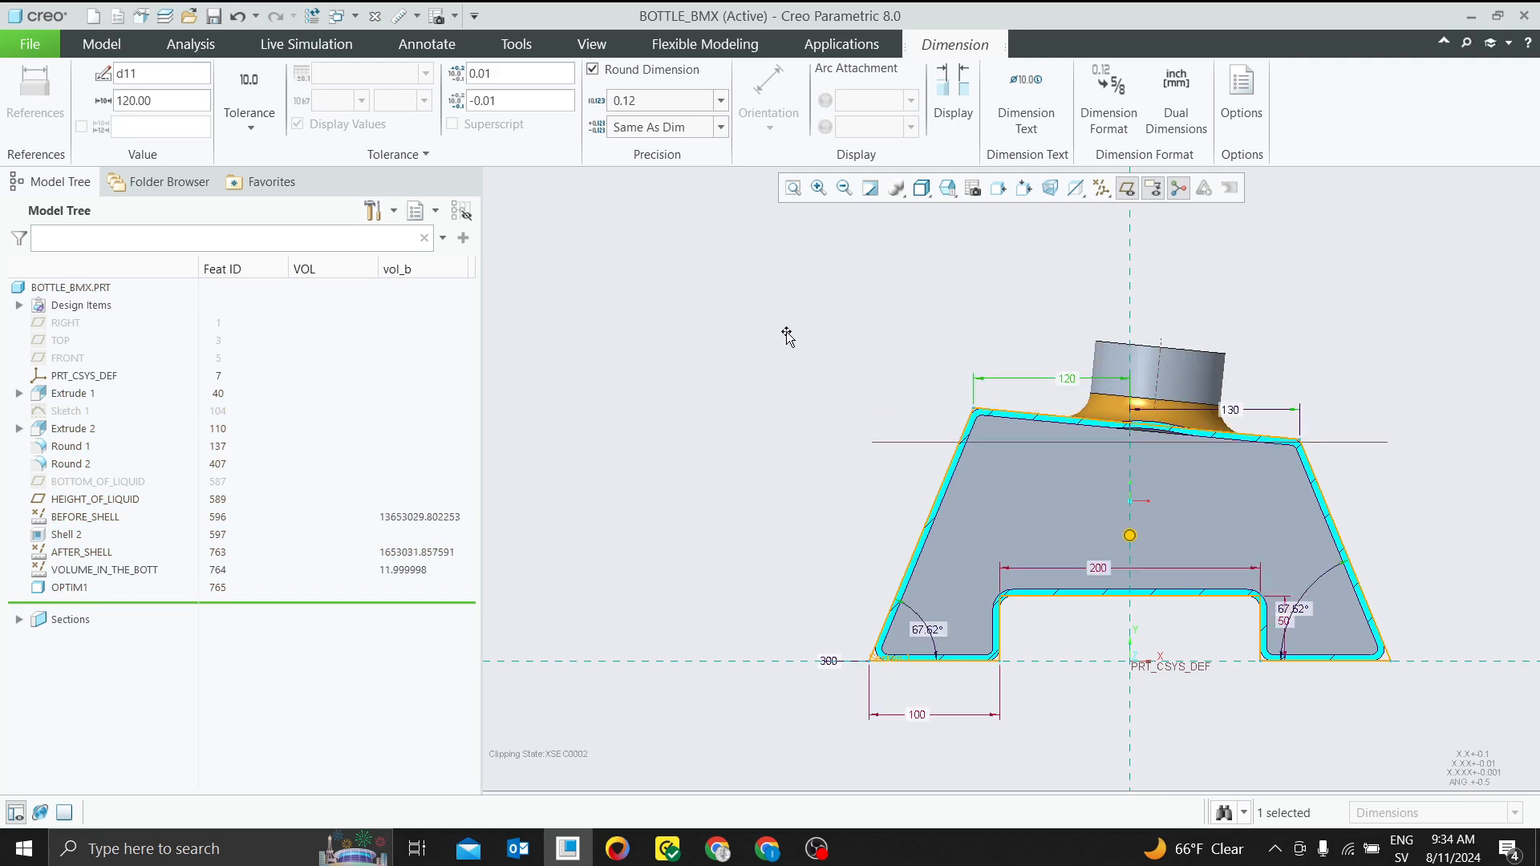
{"action": "left_click", "coordinate": [1238, 413]}
{"action": "double_click", "coordinate": [1233, 414]}
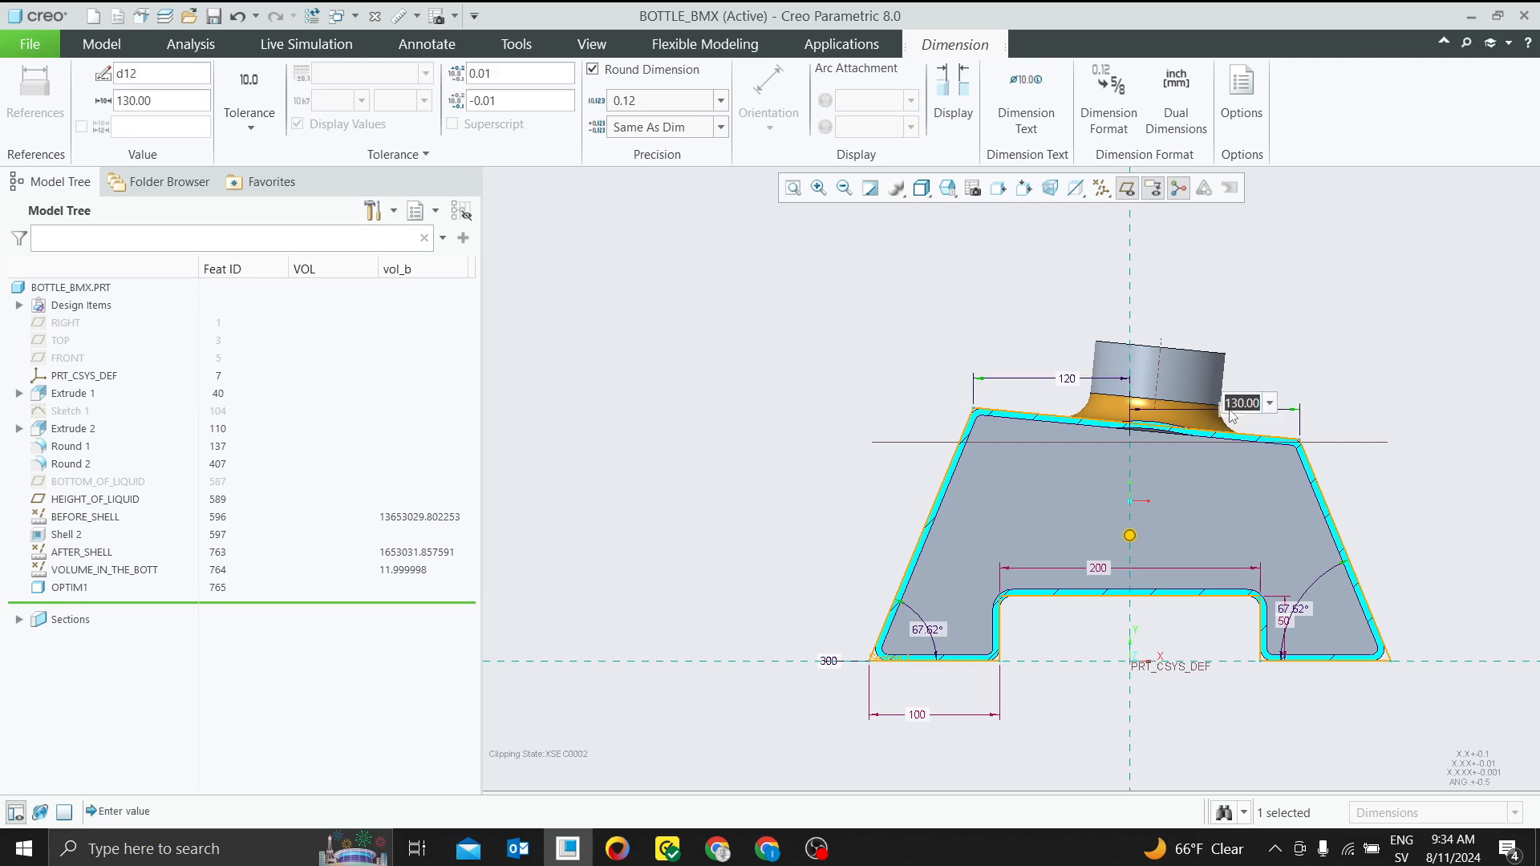
{"action": "type", "text": "120"}
{"action": "key", "text": "Return"}
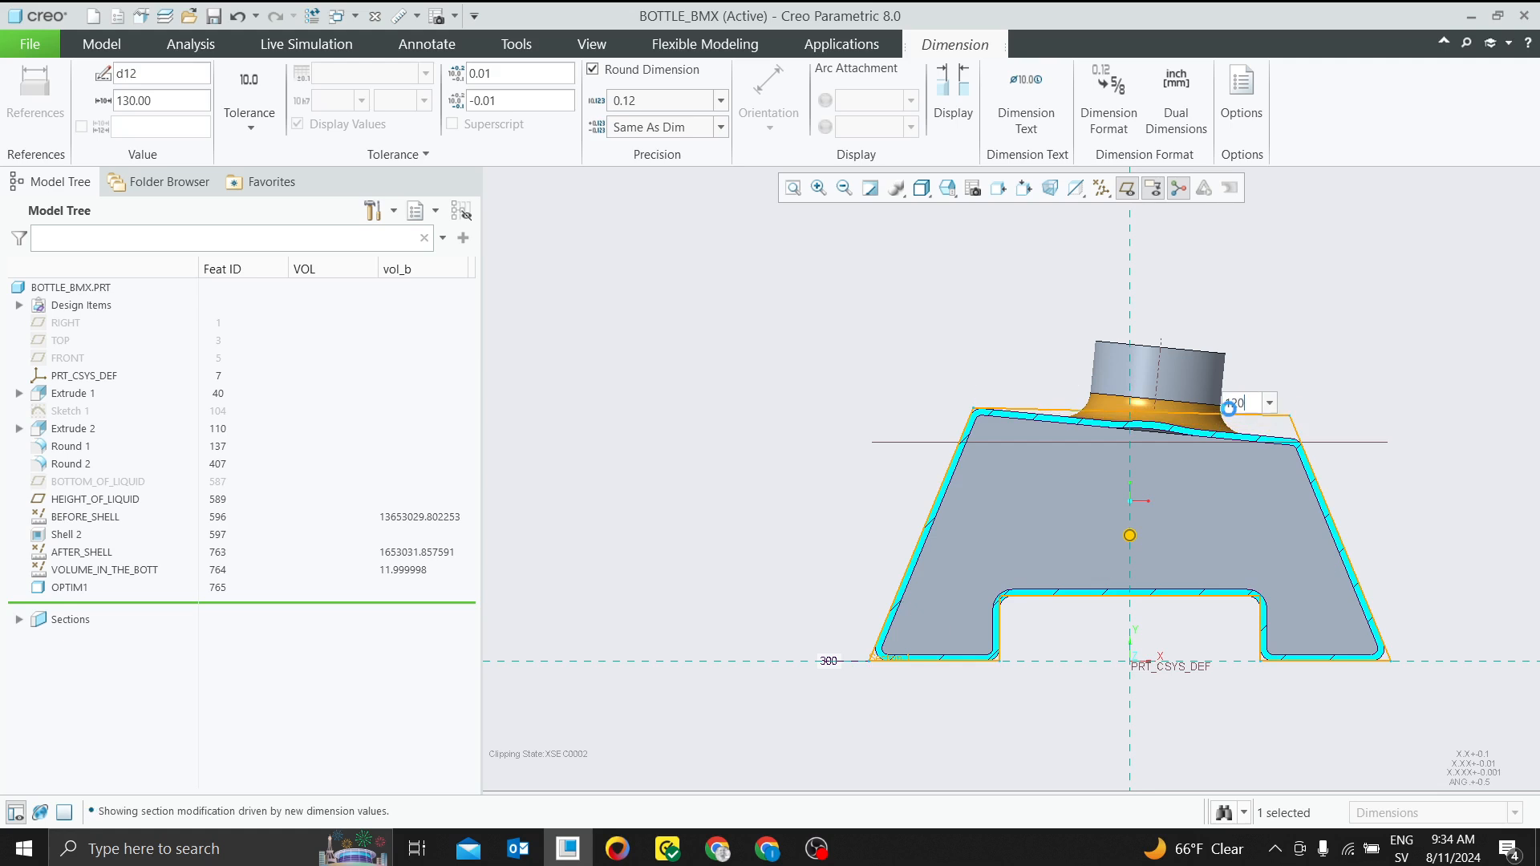
{"action": "key", "text": "Return"}
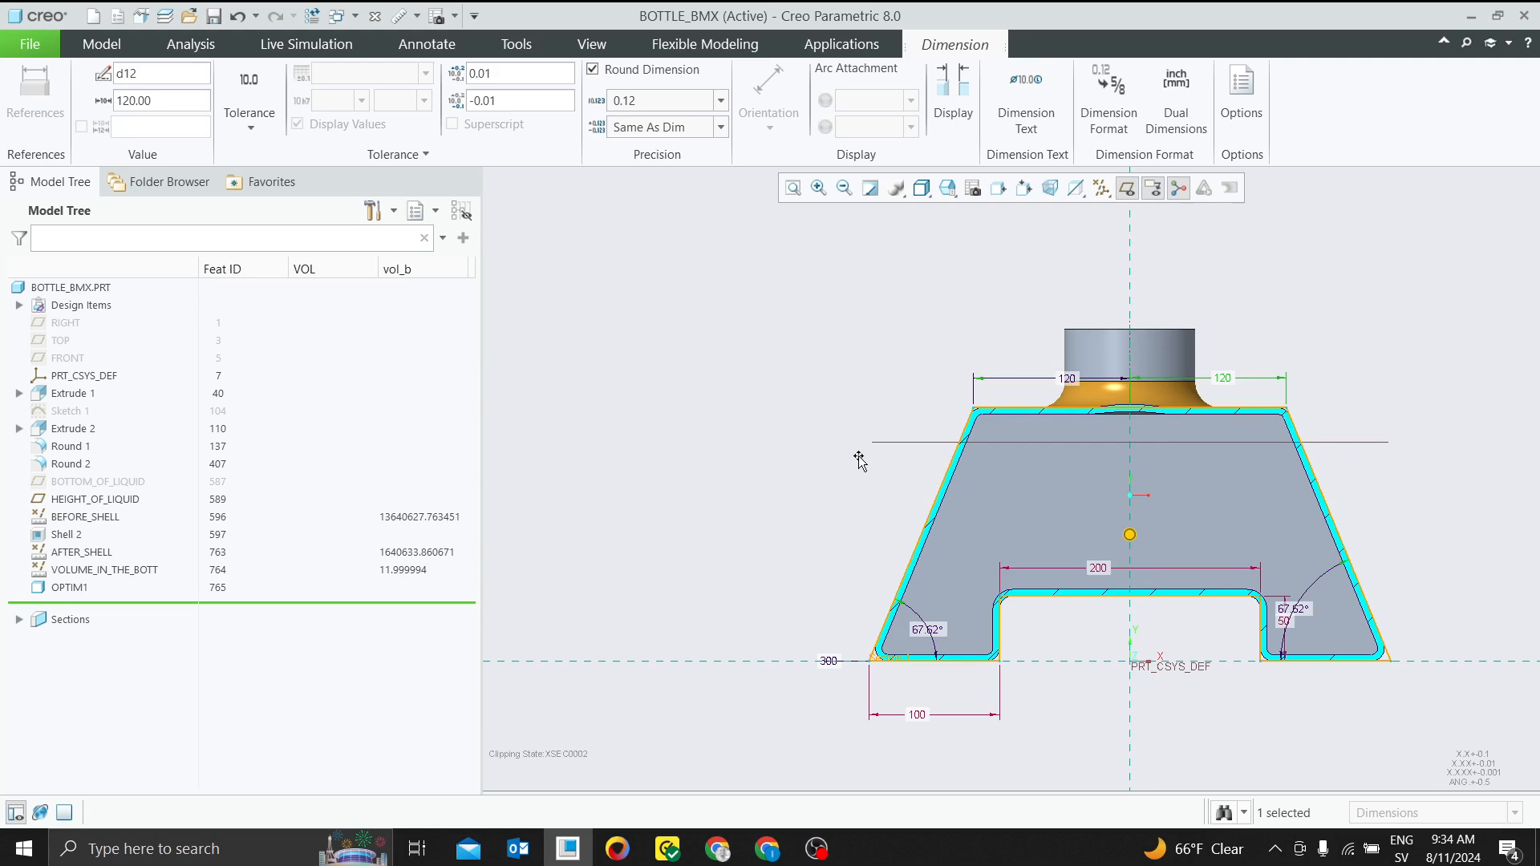
Examine the convergence and iteration settings in the Feasibility/Optimization run preferences, and close the study without computing
{"action": "left_click", "coordinate": [102, 44]}
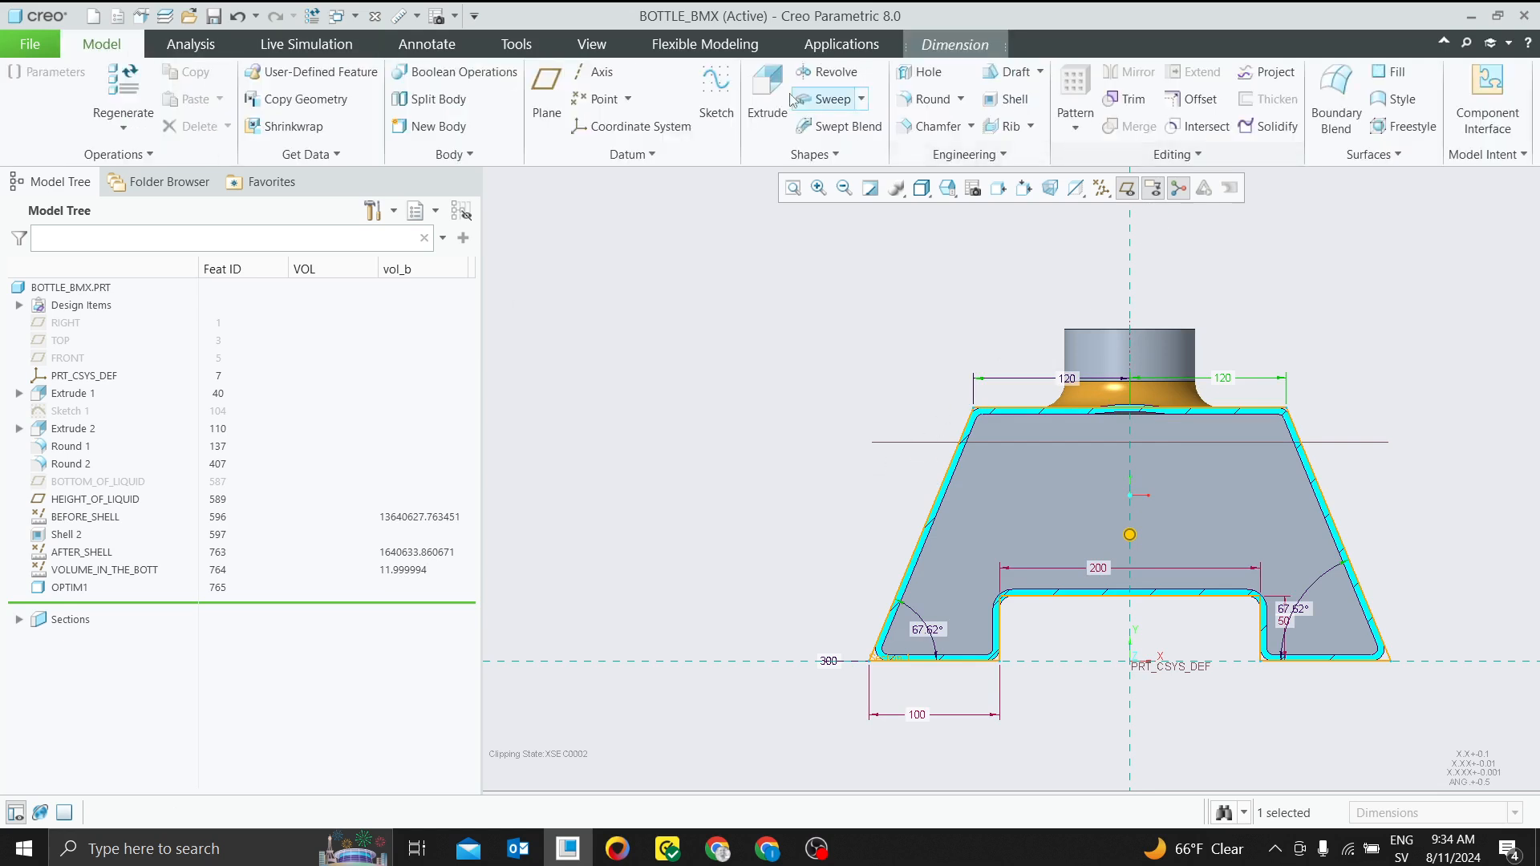
{"action": "left_click", "coordinate": [191, 44]}
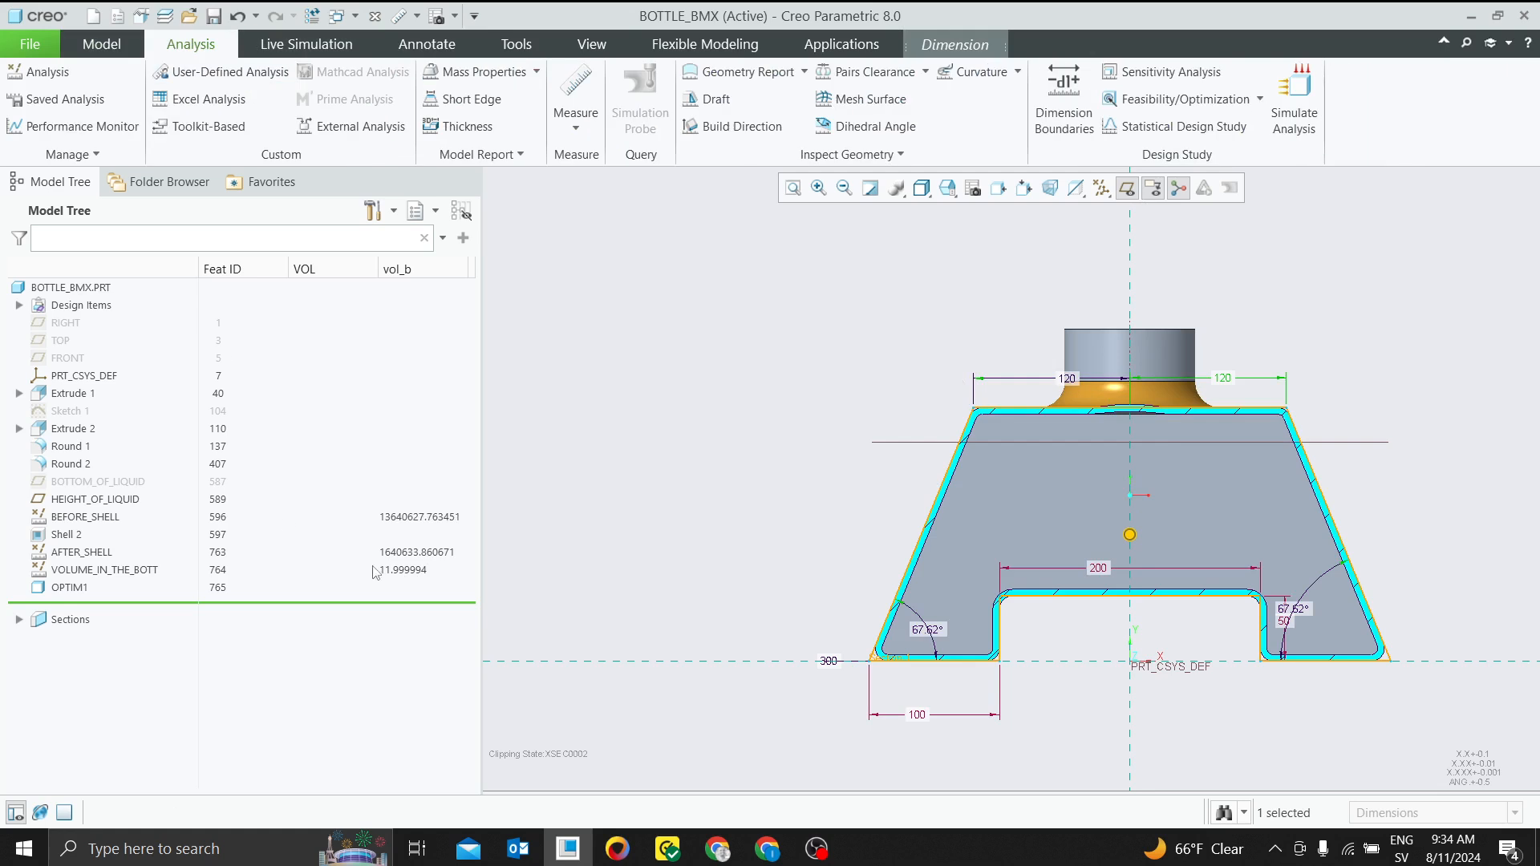
{"action": "left_click", "coordinate": [1234, 103]}
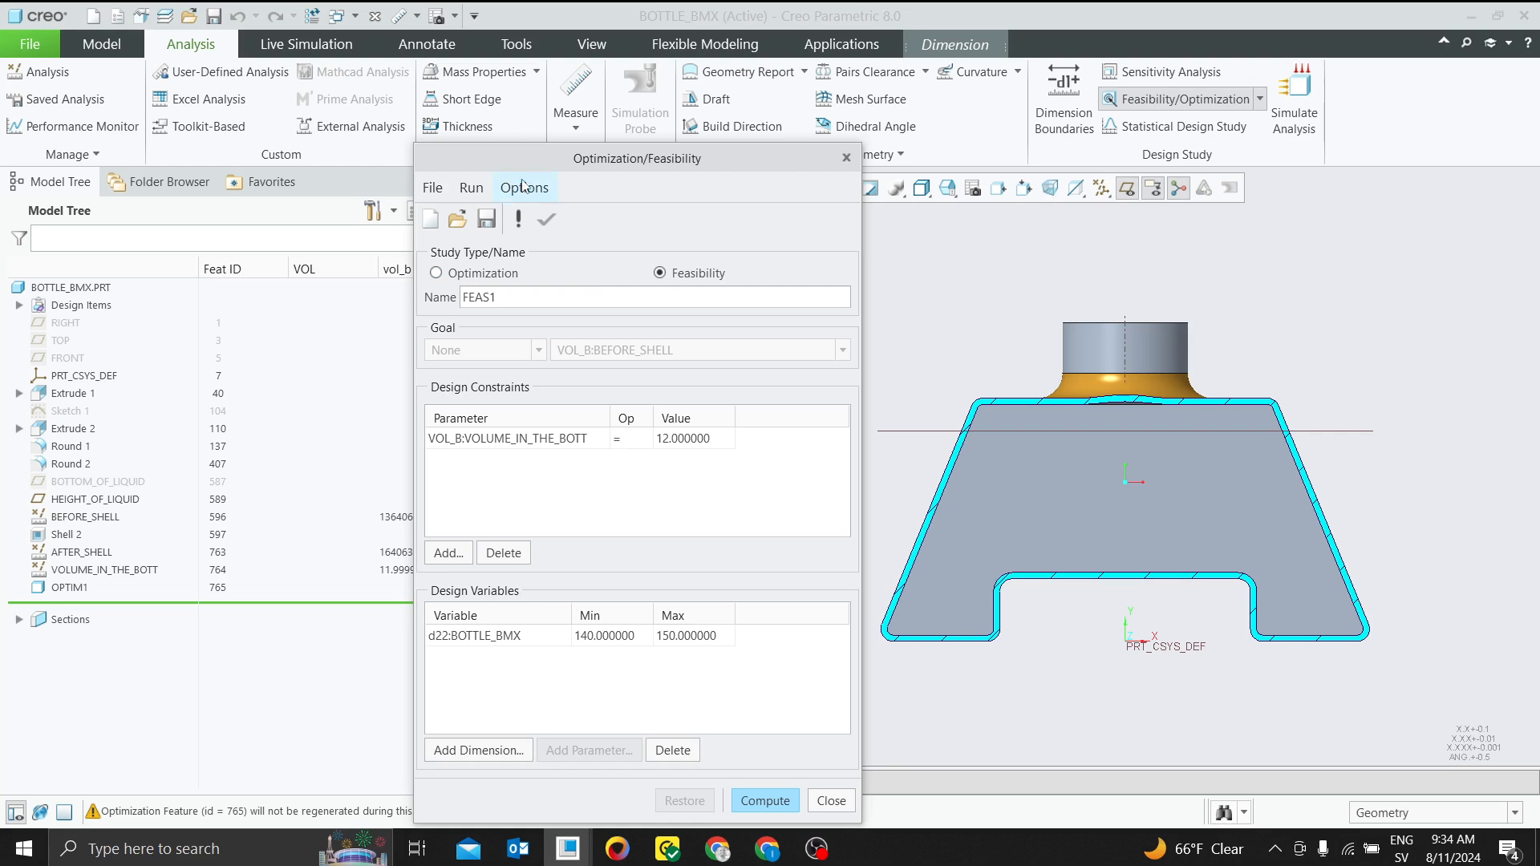
{"action": "left_click", "coordinate": [525, 188]}
{"action": "left_click", "coordinate": [556, 214]}
{"action": "left_click", "coordinate": [779, 271]}
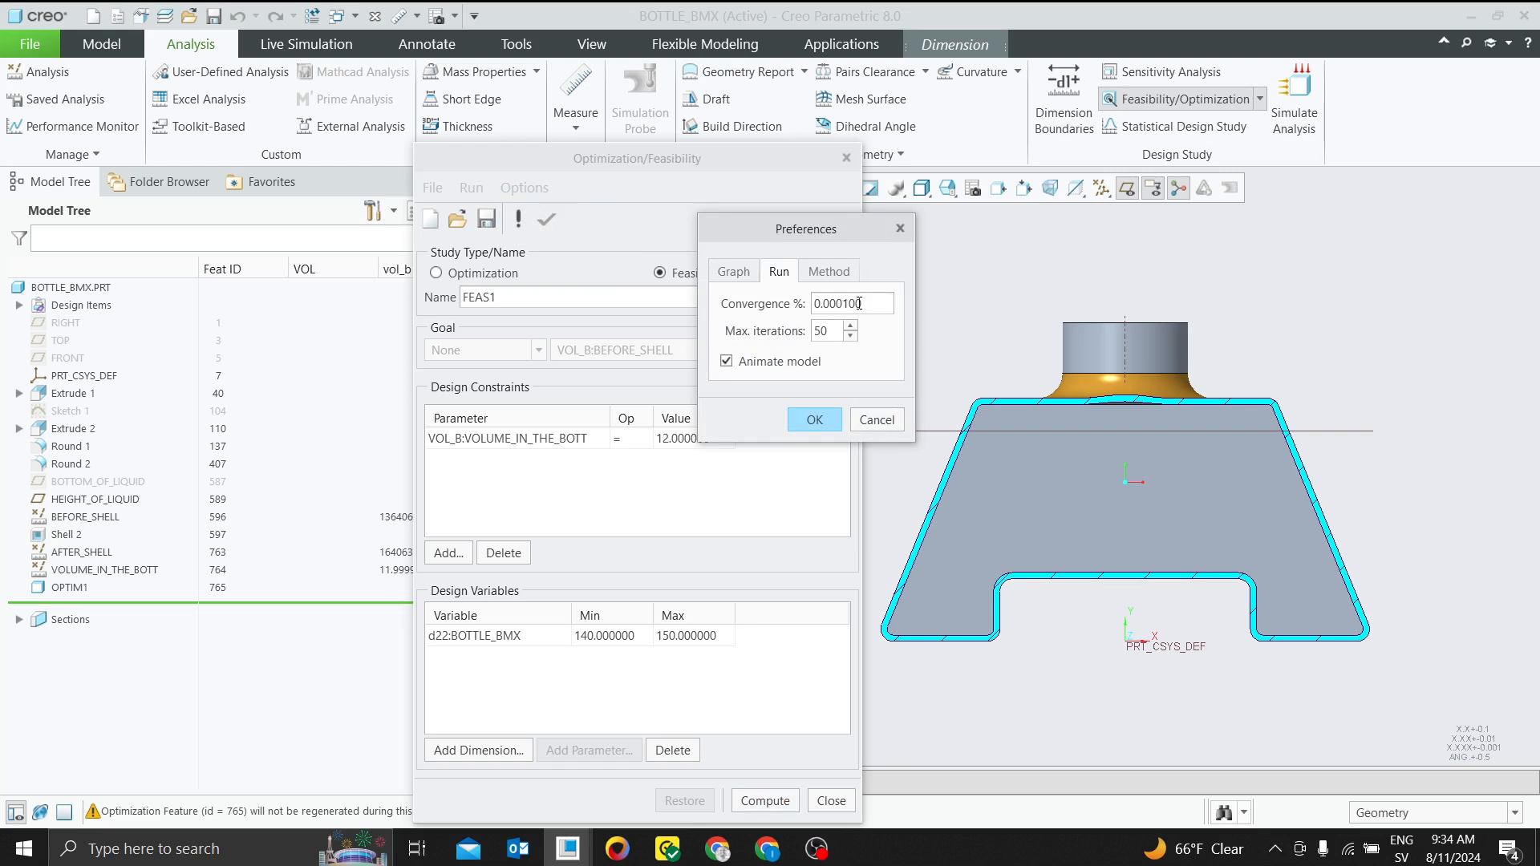
{"action": "left_click_drag", "start_coordinate": [858, 303], "coordinate": [810, 305]}
{"action": "left_click", "coordinate": [900, 228]}
{"action": "left_click", "coordinate": [831, 801]}
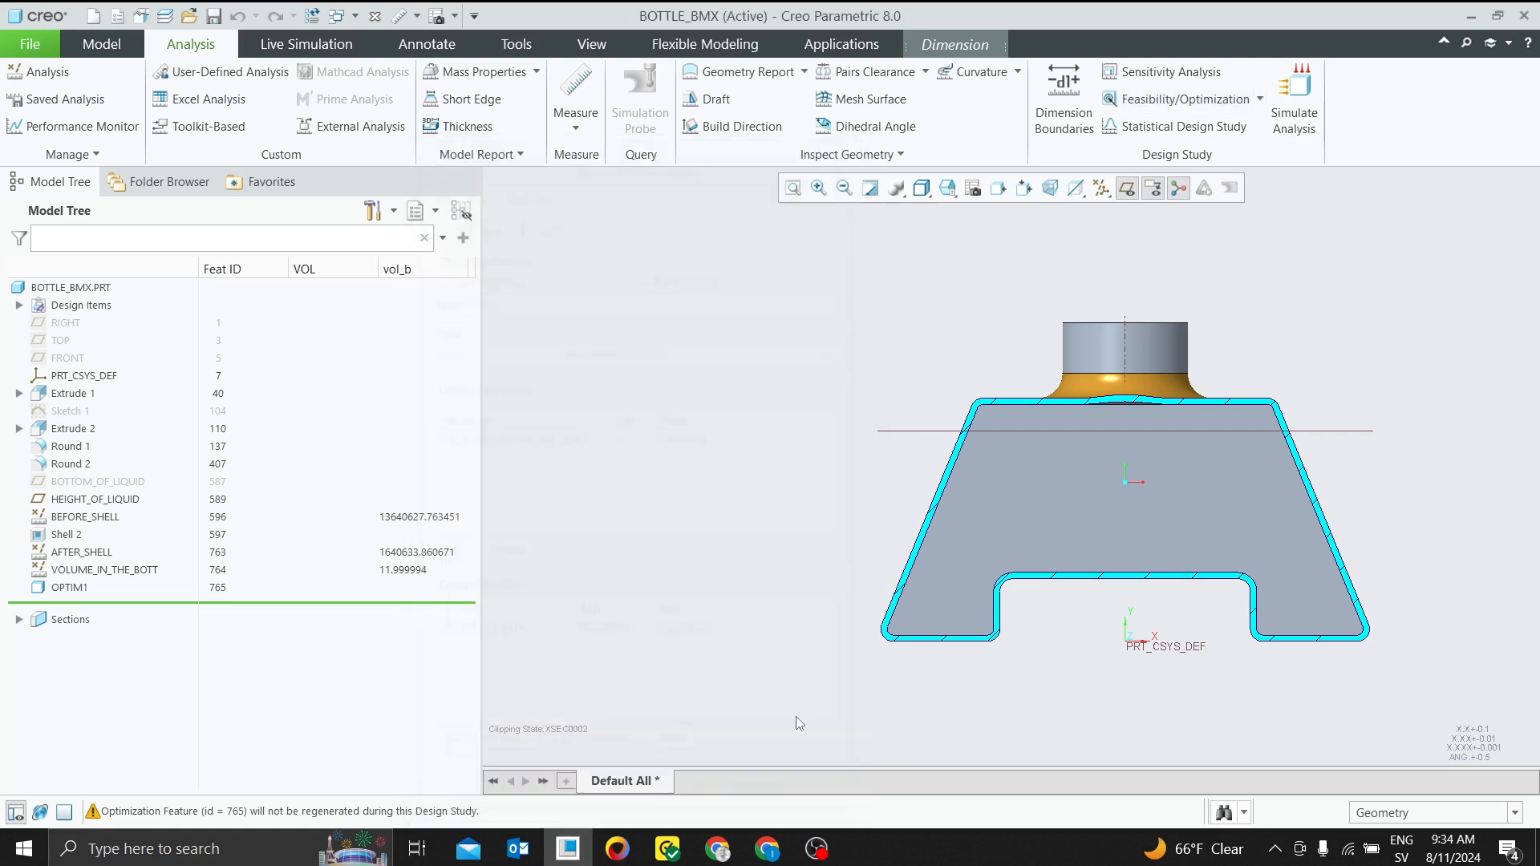
Show the bottle in its default orientation, examine the Multi-Objective Design Study option and the Optimization study's goal choices, and close the study
{"action": "key", "text": "ctrl+d"}
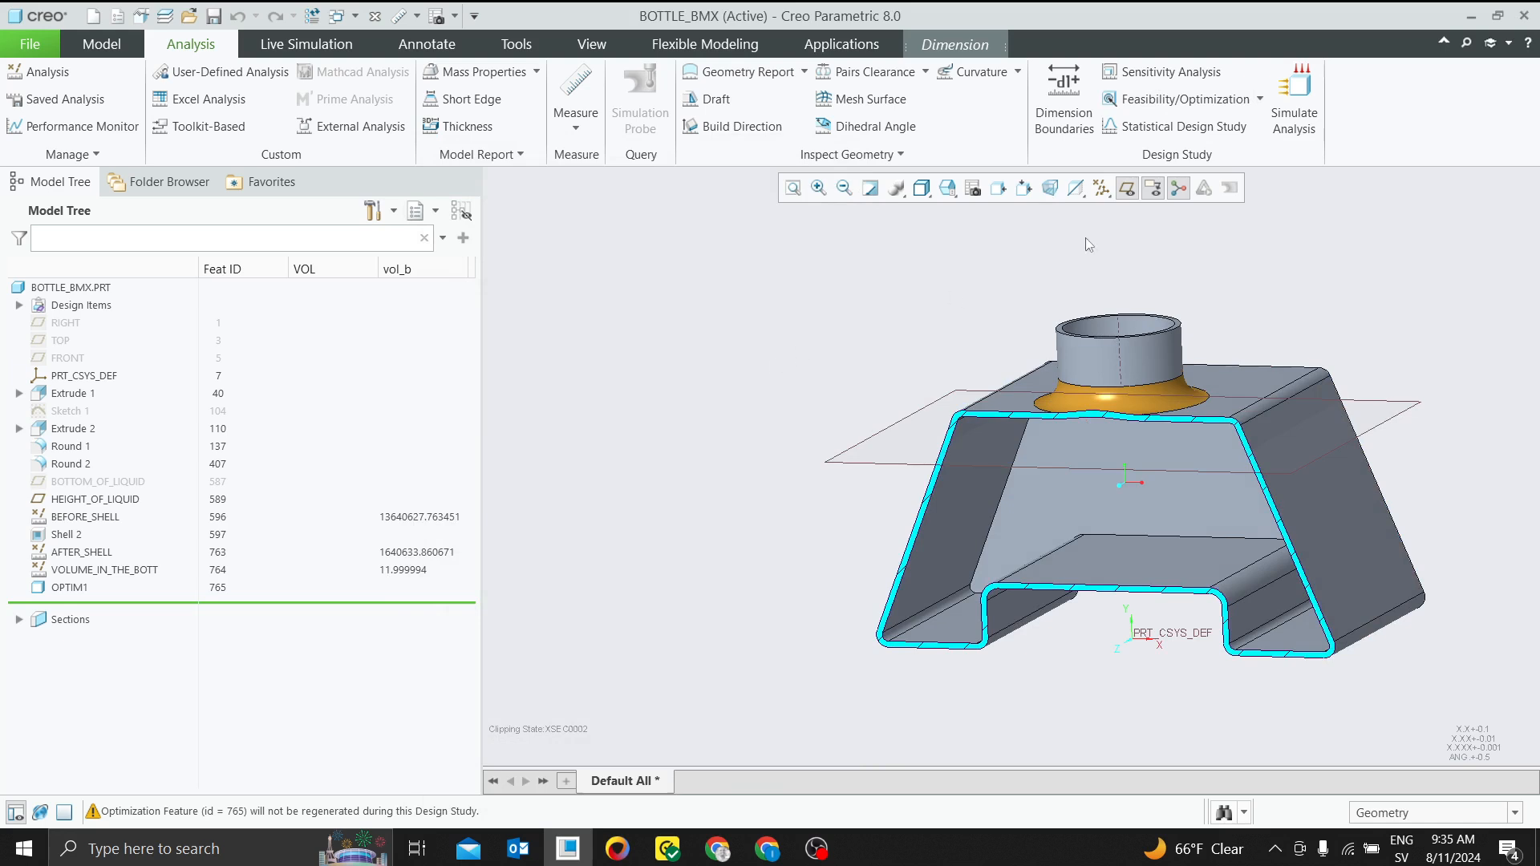
{"action": "left_click", "coordinate": [1258, 100]}
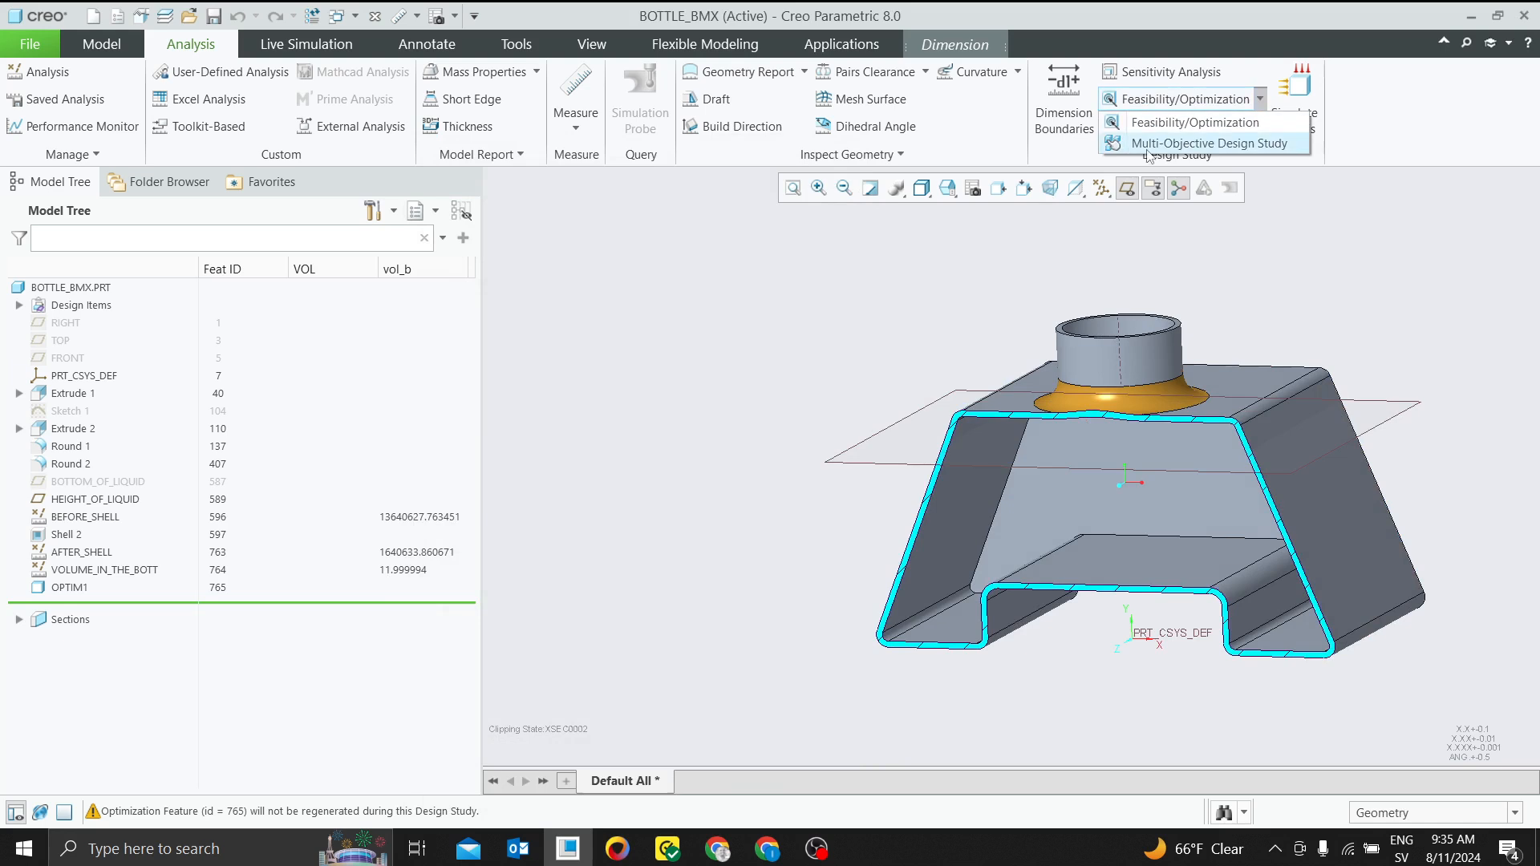
{"action": "left_click", "coordinate": [1322, 209]}
{"action": "left_click", "coordinate": [1209, 101]}
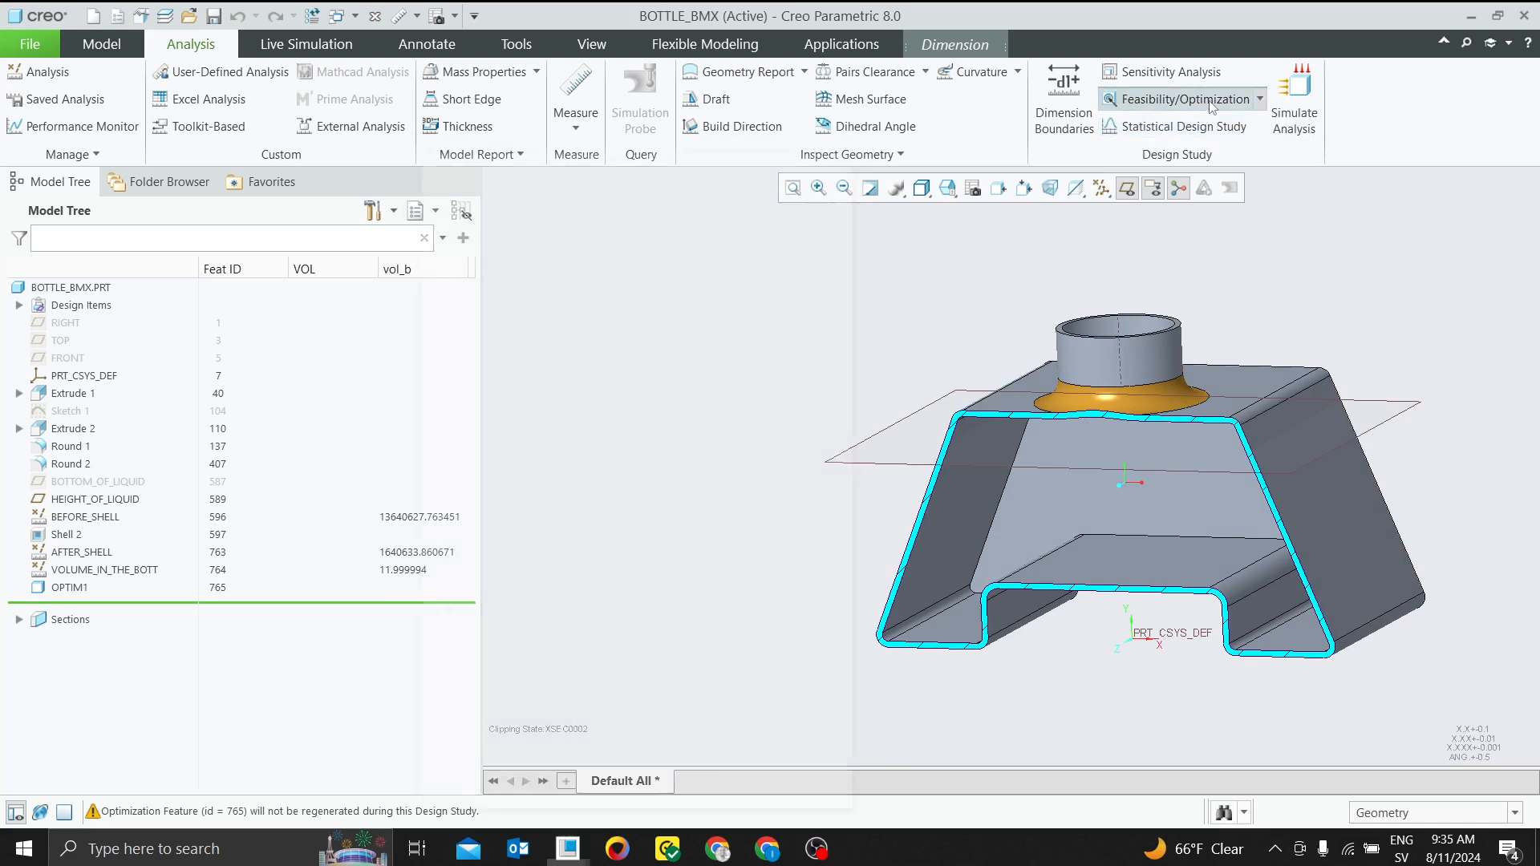
{"action": "left_click", "coordinate": [436, 272]}
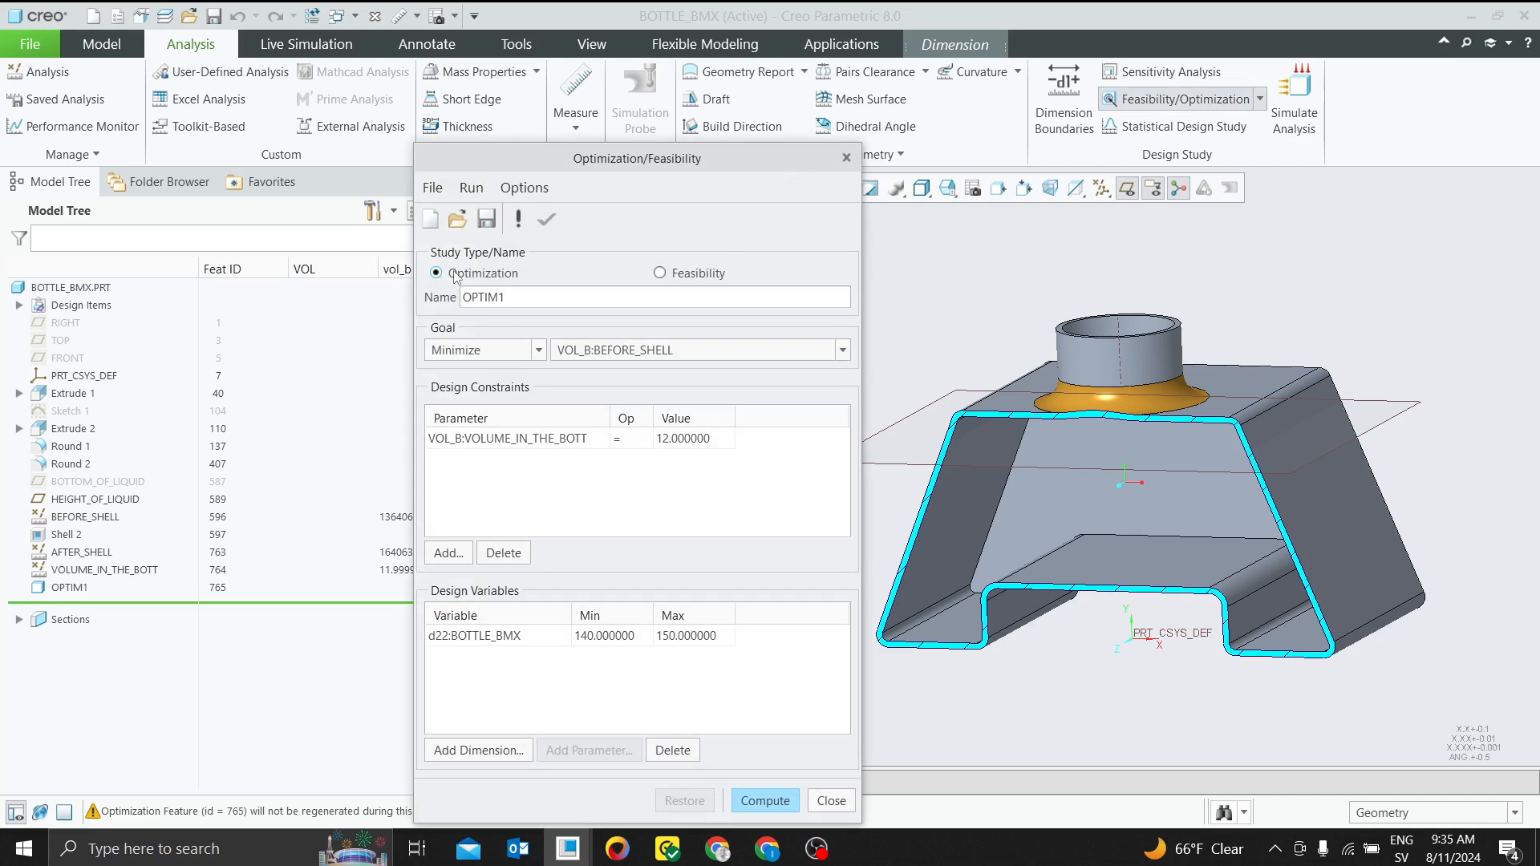
{"action": "left_click", "coordinate": [539, 352]}
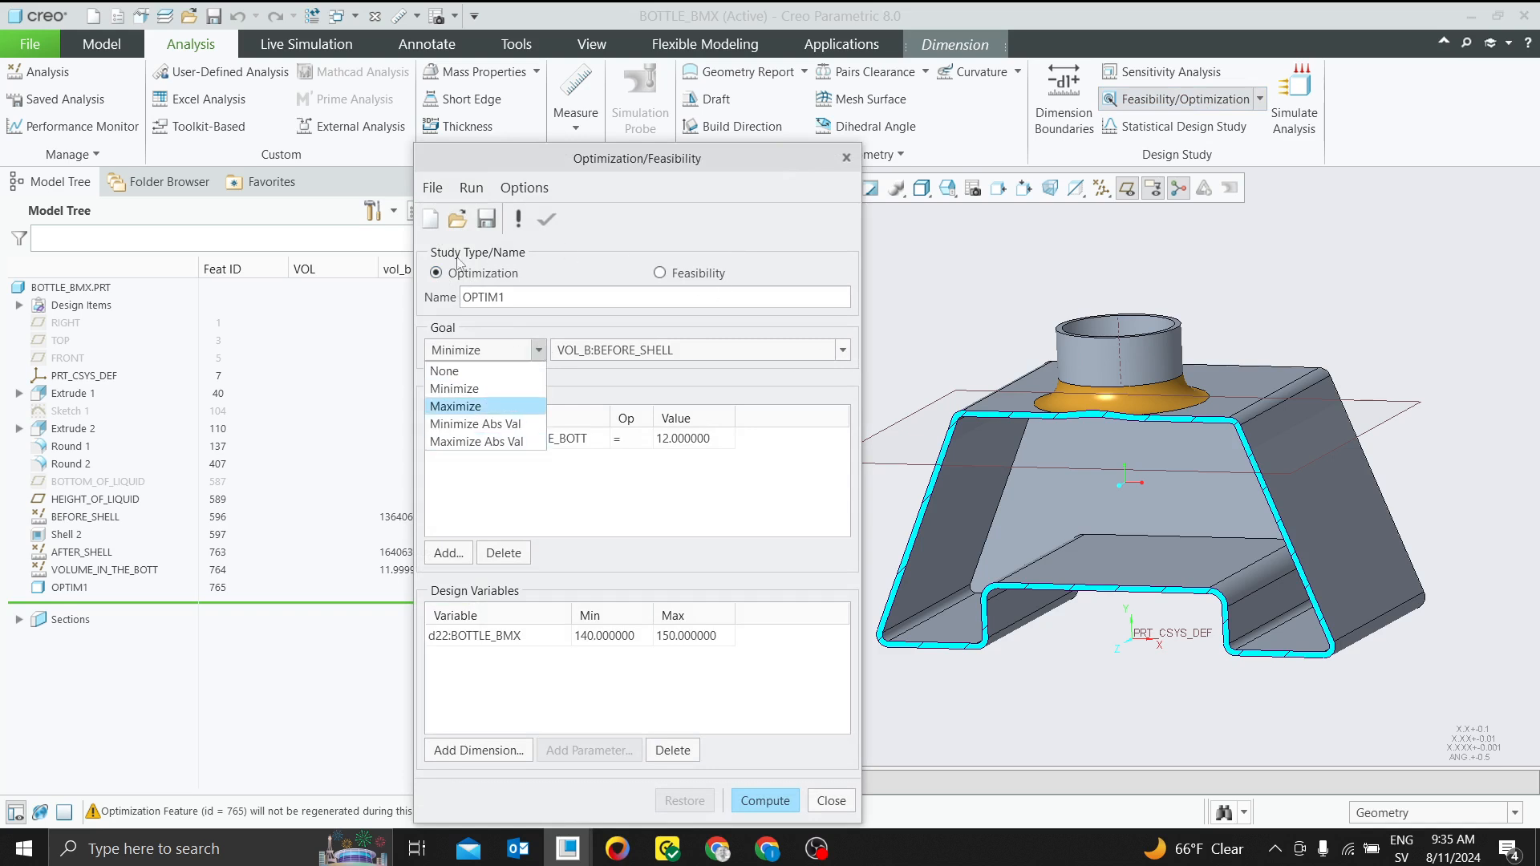
{"action": "left_click", "coordinate": [850, 161]}
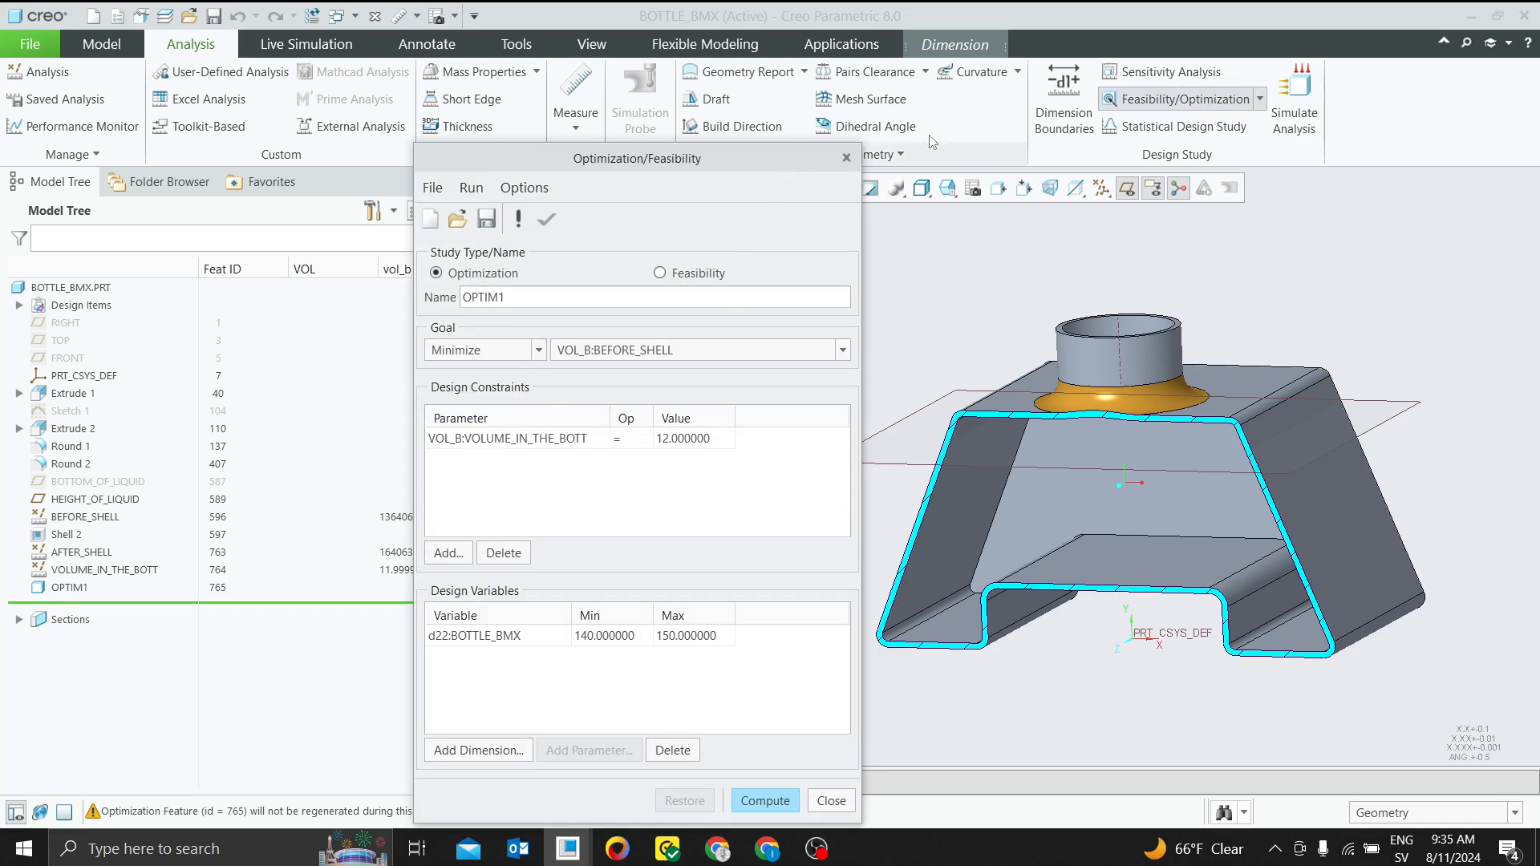
{"action": "left_click", "coordinate": [844, 159]}
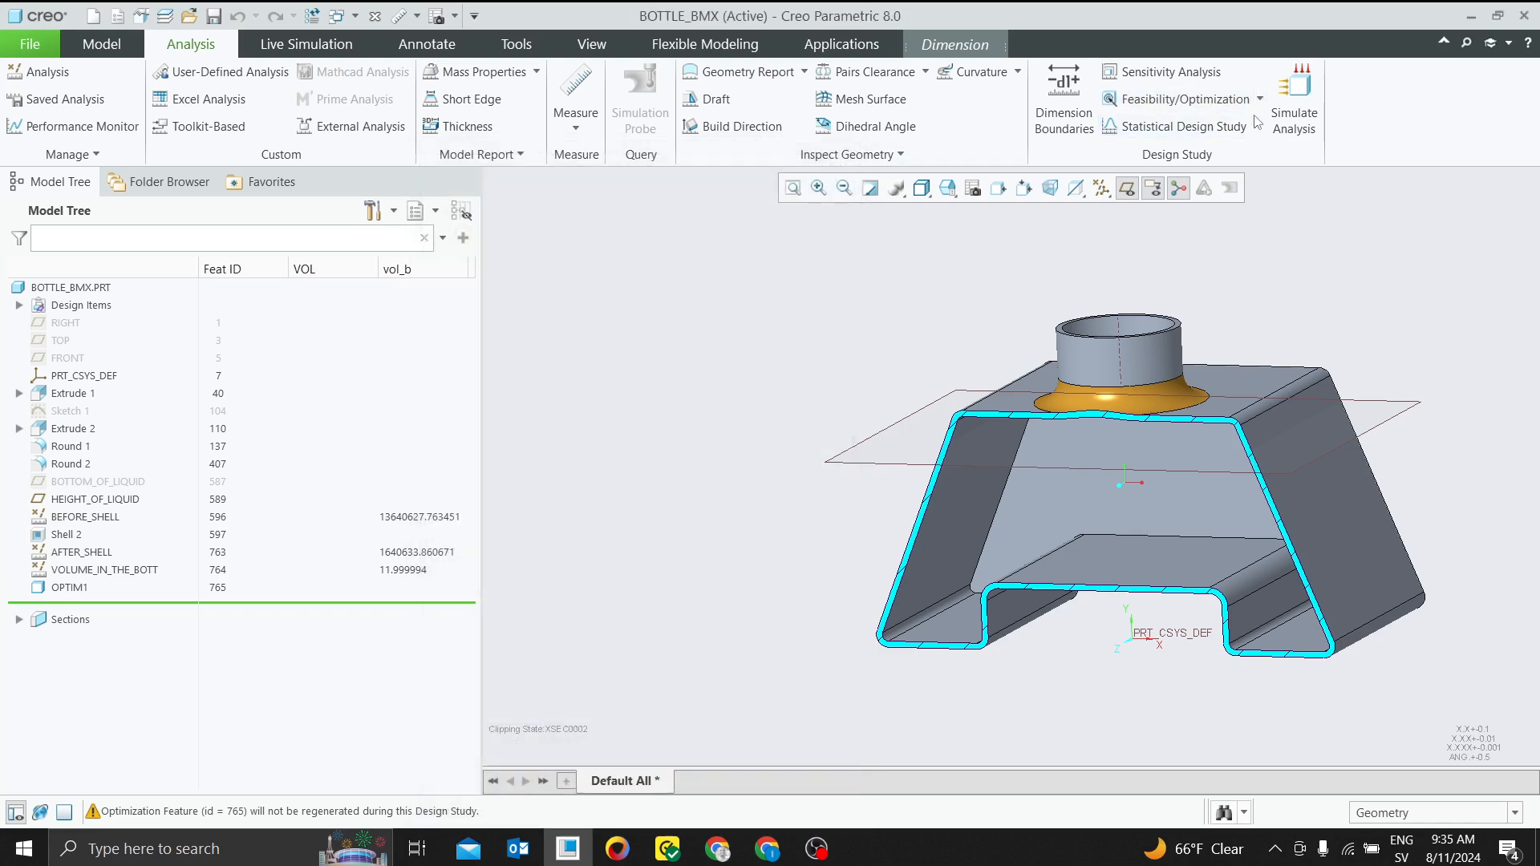